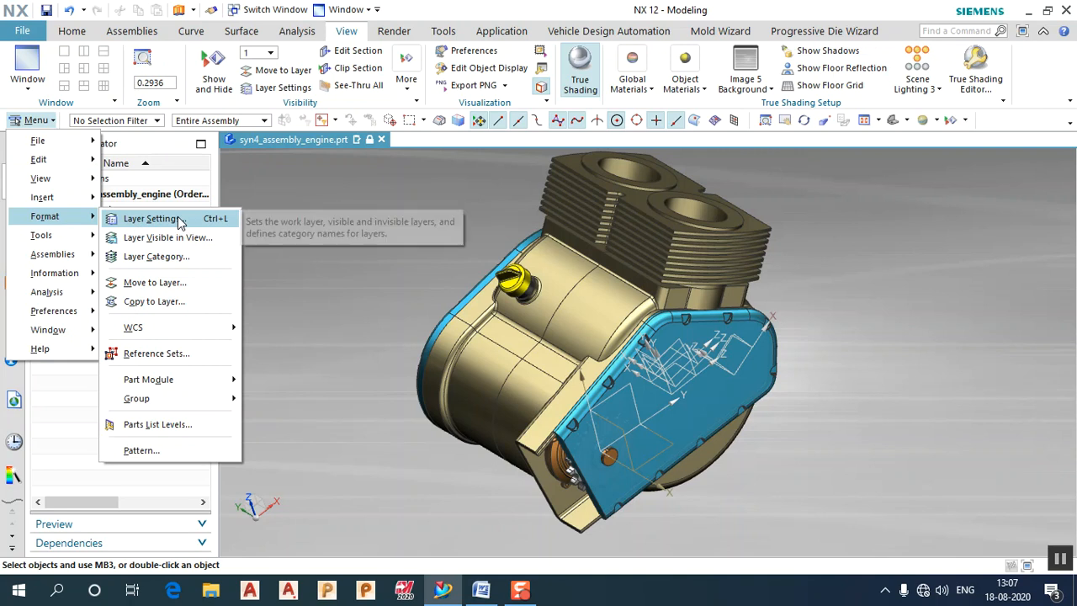
- Open the layer settings of the engine assembly, reset them and enlarge the dialog to show the full layer list
left_click(179, 222)
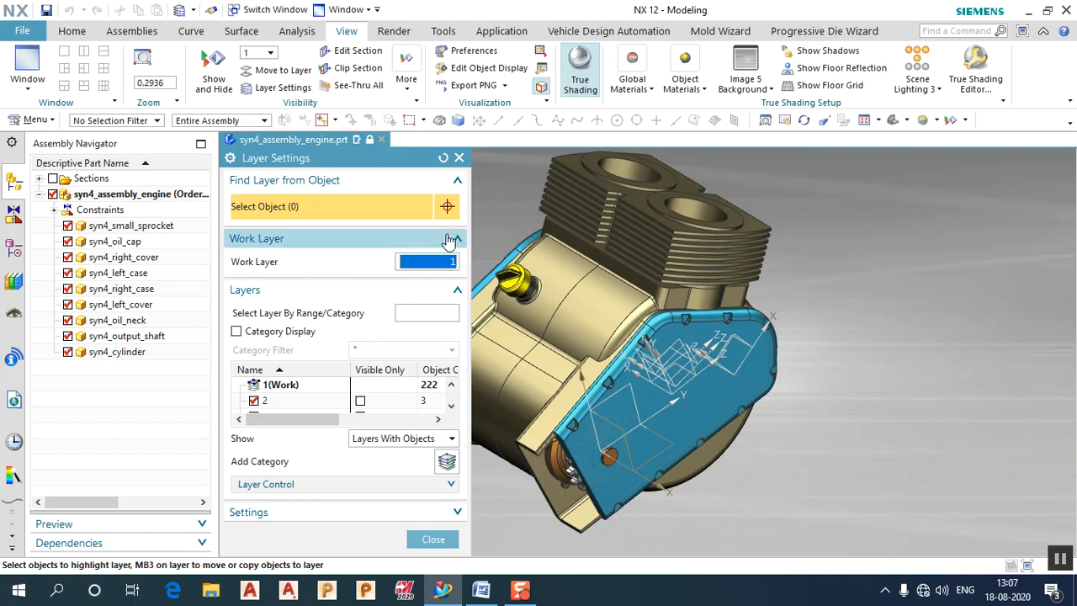
left_click(443, 160)
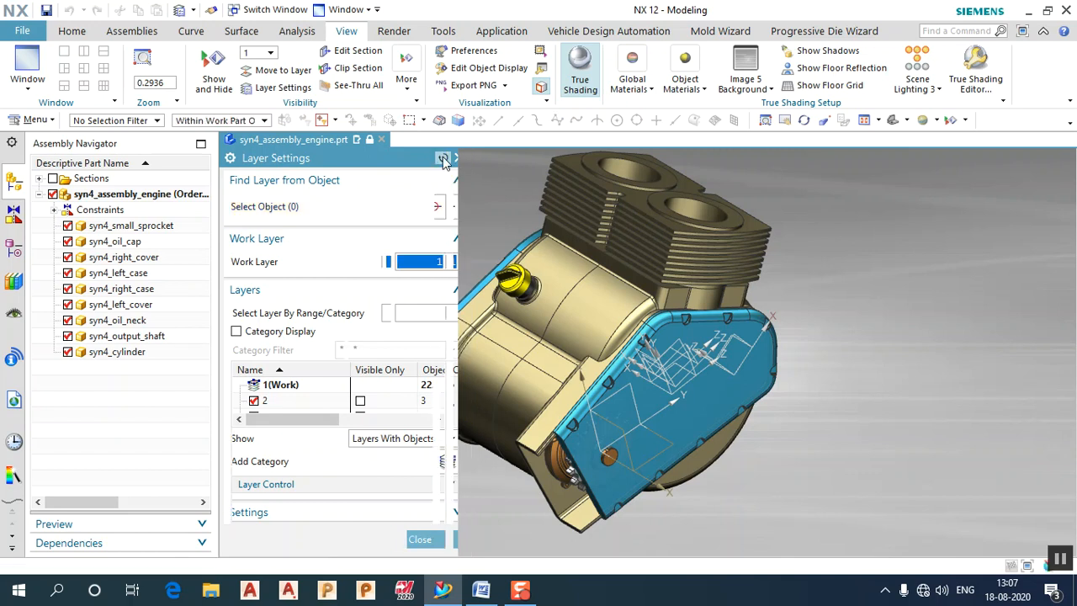
left_click_drag(382, 145, 381, 13)
left_click_drag(389, 409, 383, 545)
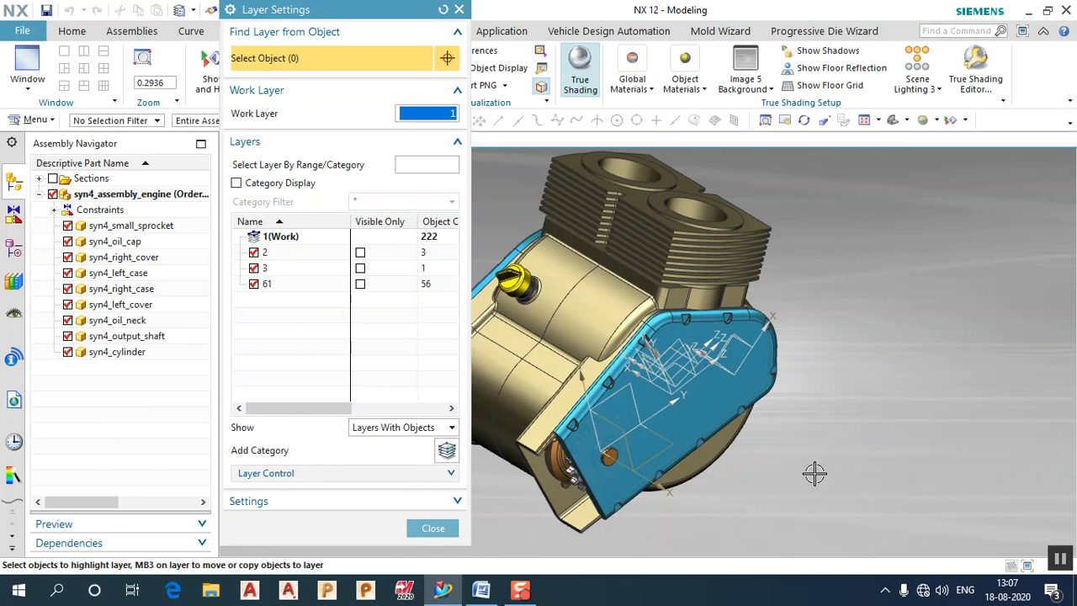
scroll(812, 474, "down", 2)
scroll(610, 448, "up", 2)
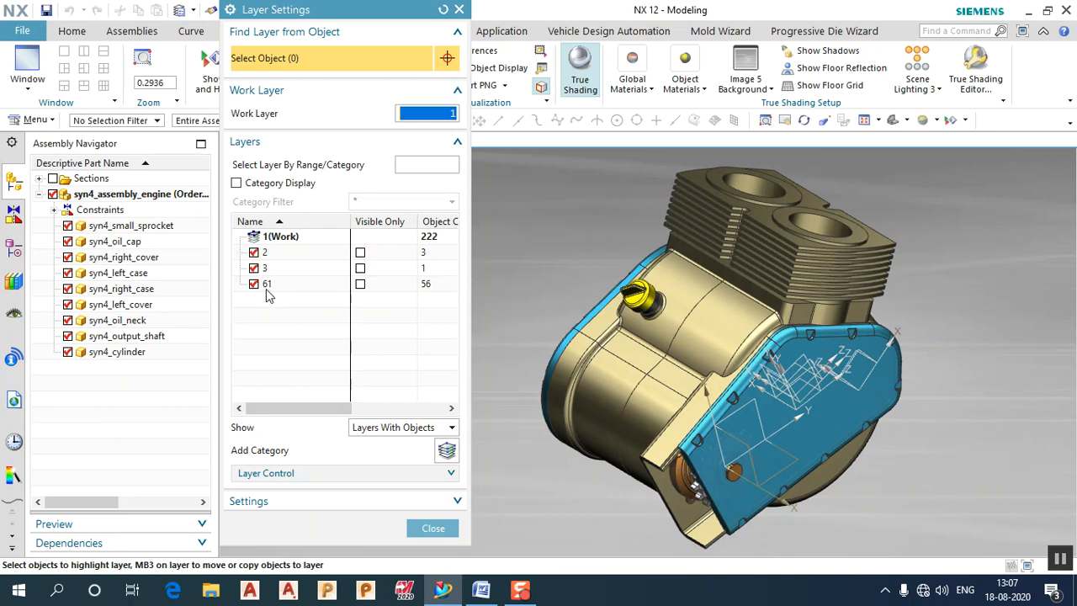
- Turn on category display, review the assembly's layer categories from cam solutions to Solids, and close the layer settings
left_click(236, 183)
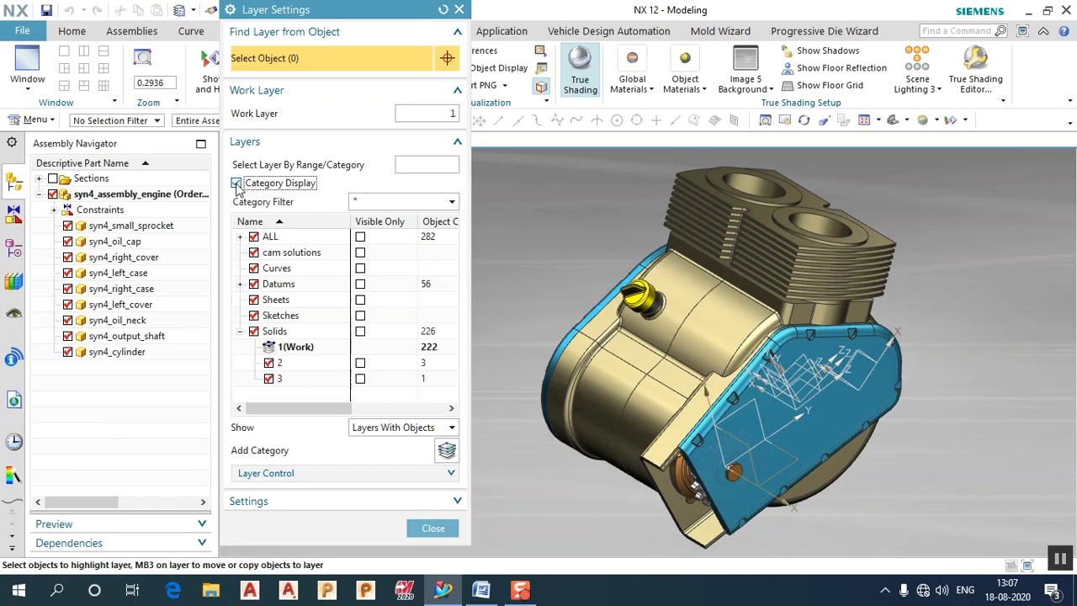
left_click(240, 332)
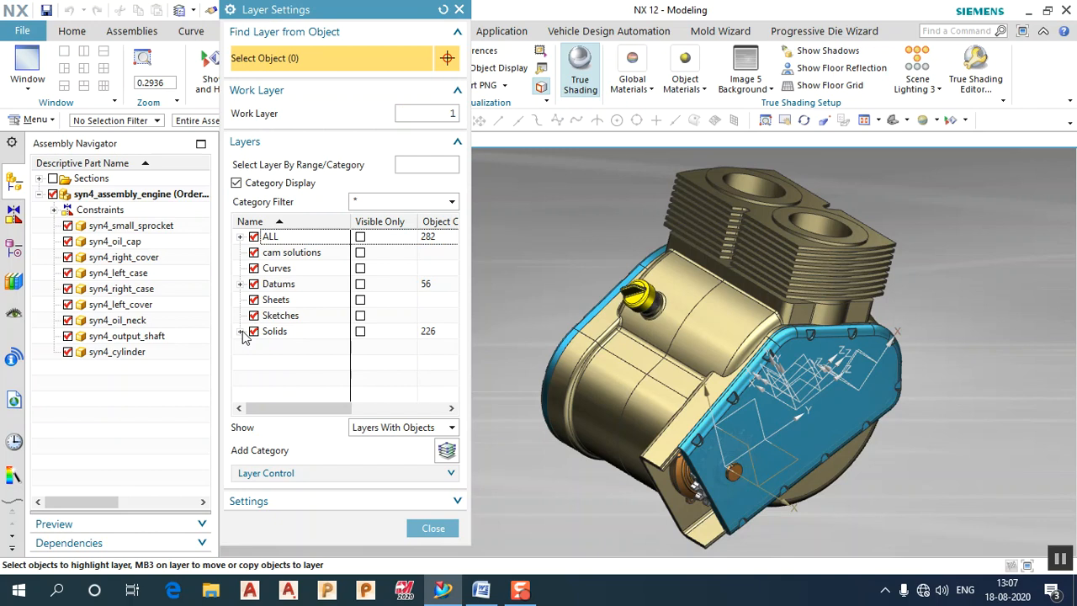
left_click(295, 254)
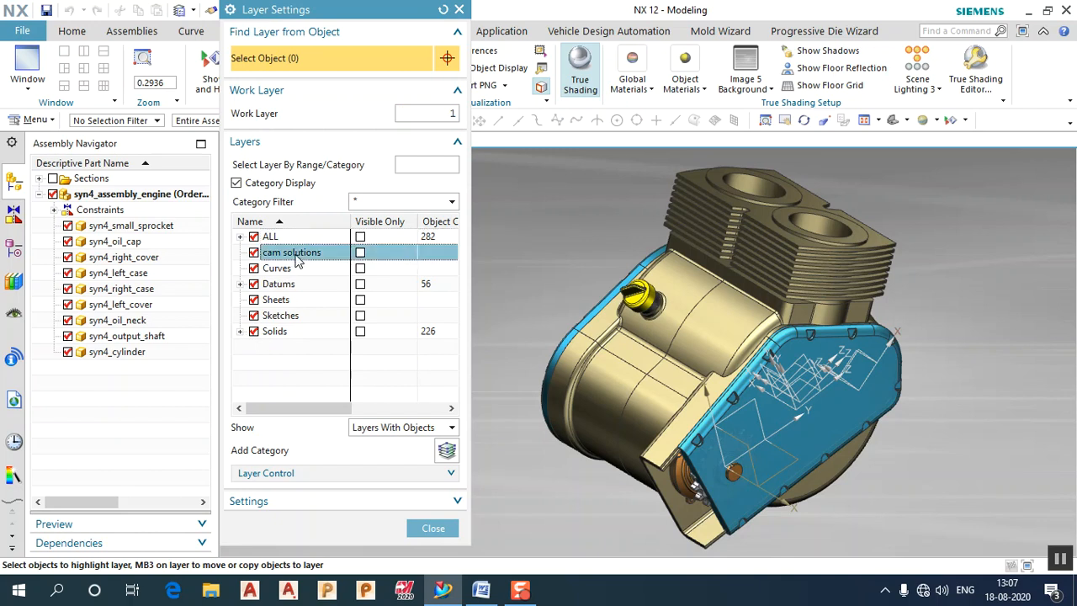
left_click(292, 270)
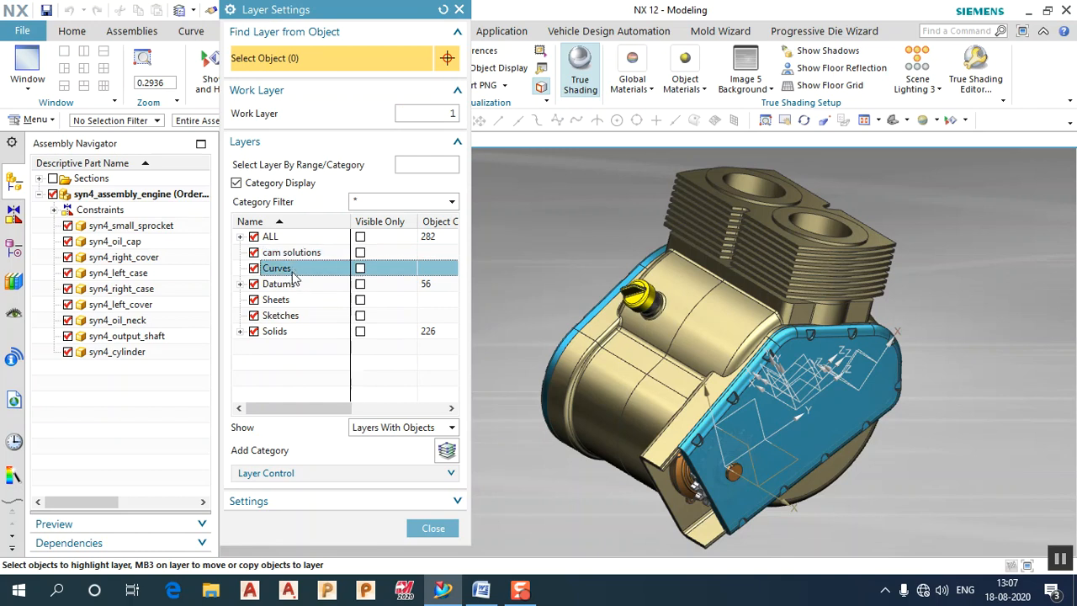
left_click(296, 286)
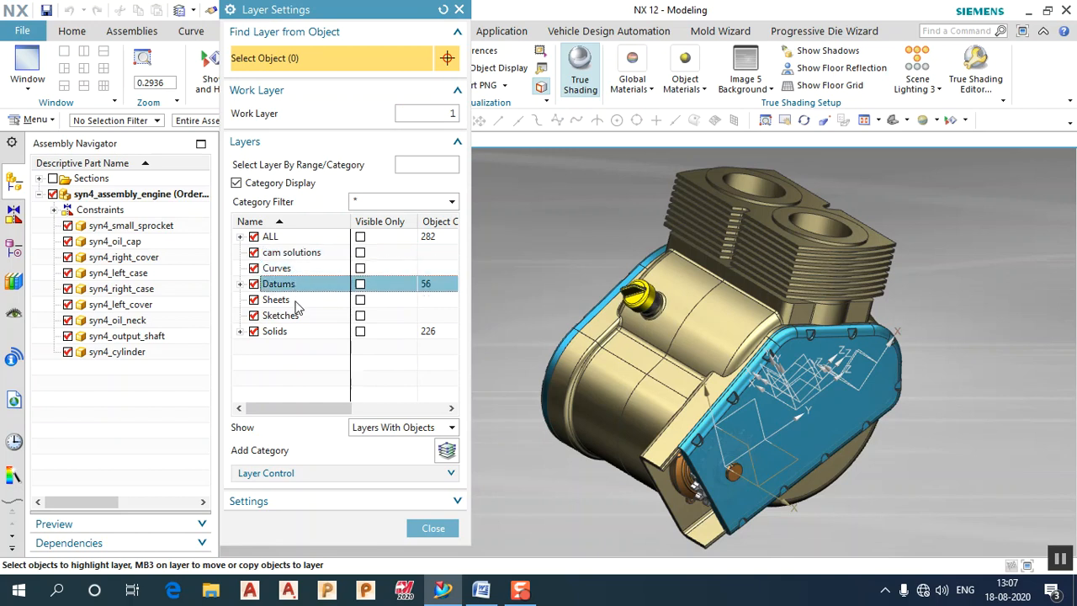
left_click(296, 303)
left_click(296, 319)
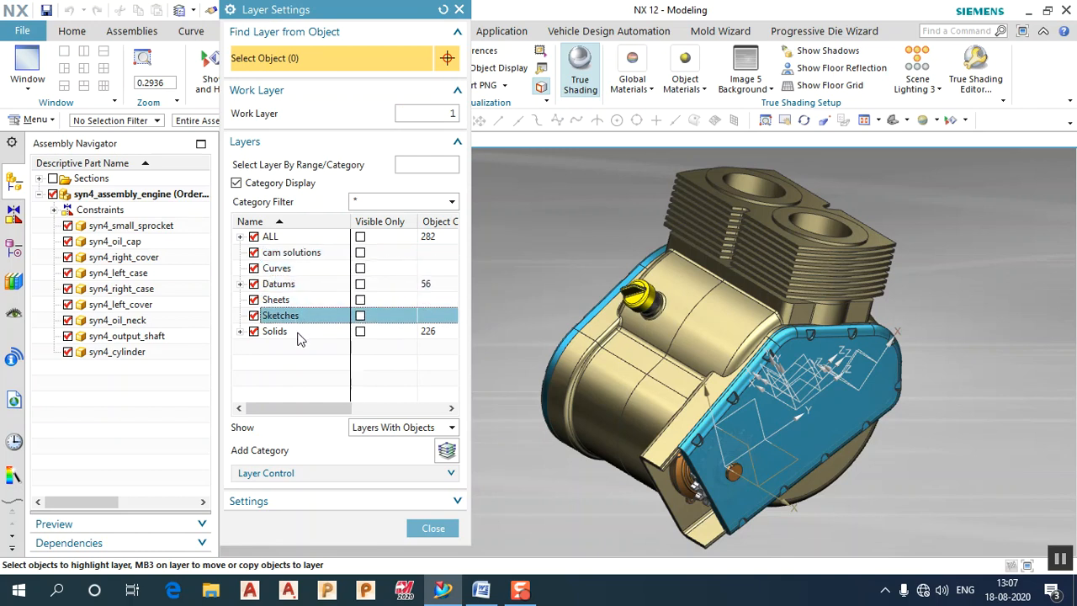
left_click(300, 333)
left_click(422, 529)
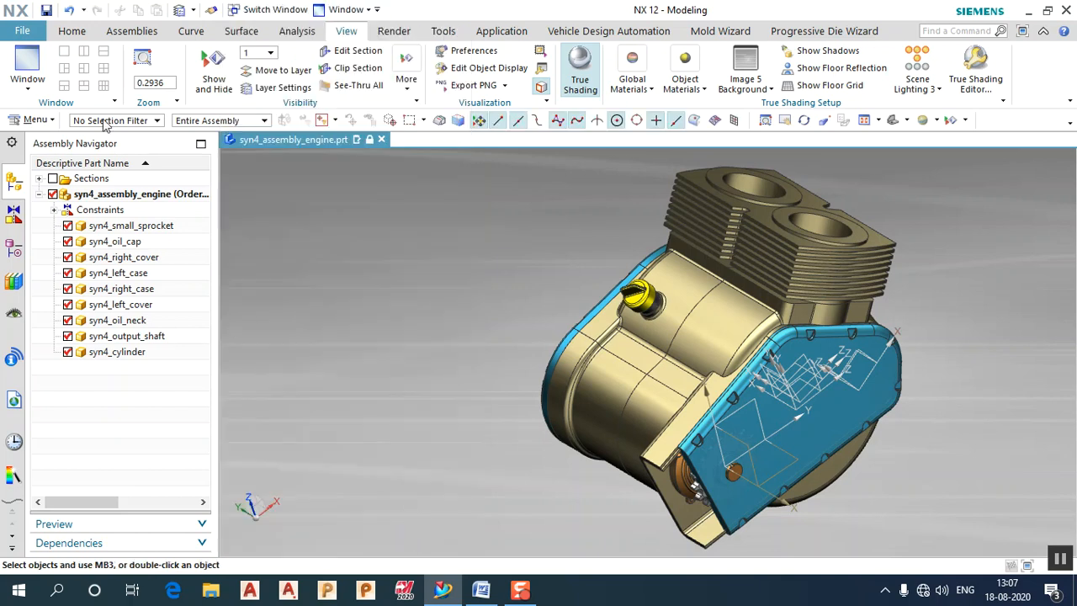
- Create a new part named model1.prt from the Model template in millimeters
left_click(27, 33)
left_click(42, 54)
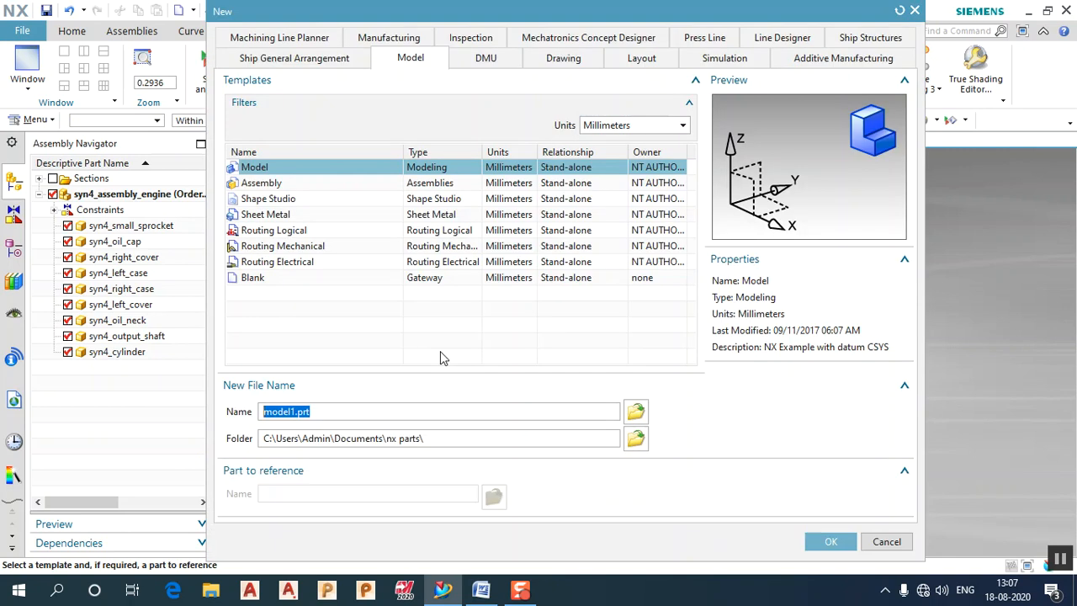
left_click(831, 541)
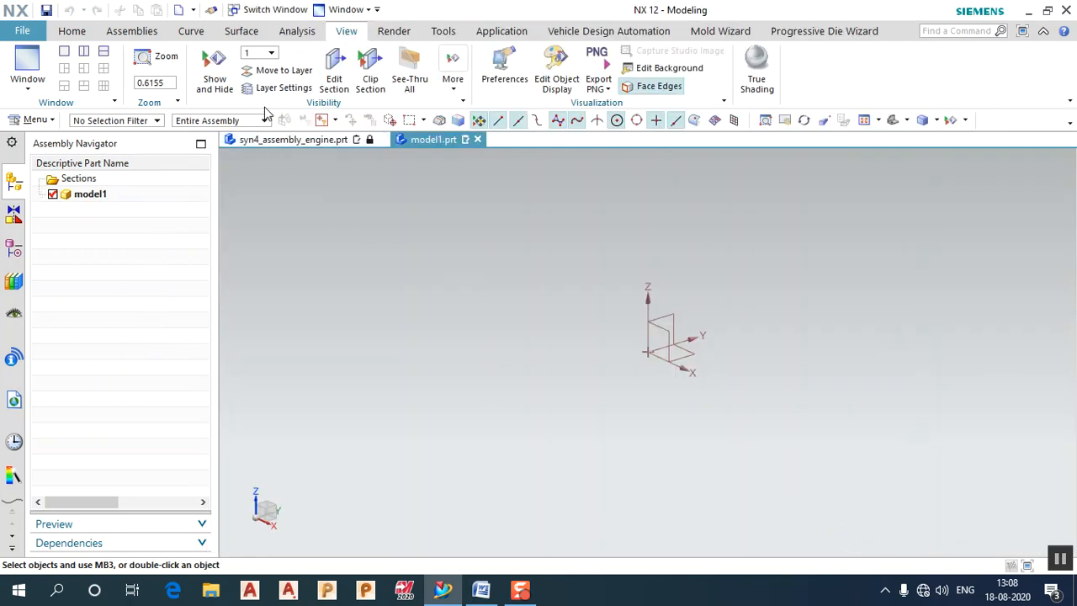
- Open the new part's layer settings and inspect layer 61 in the DATUMS category
left_click(262, 90)
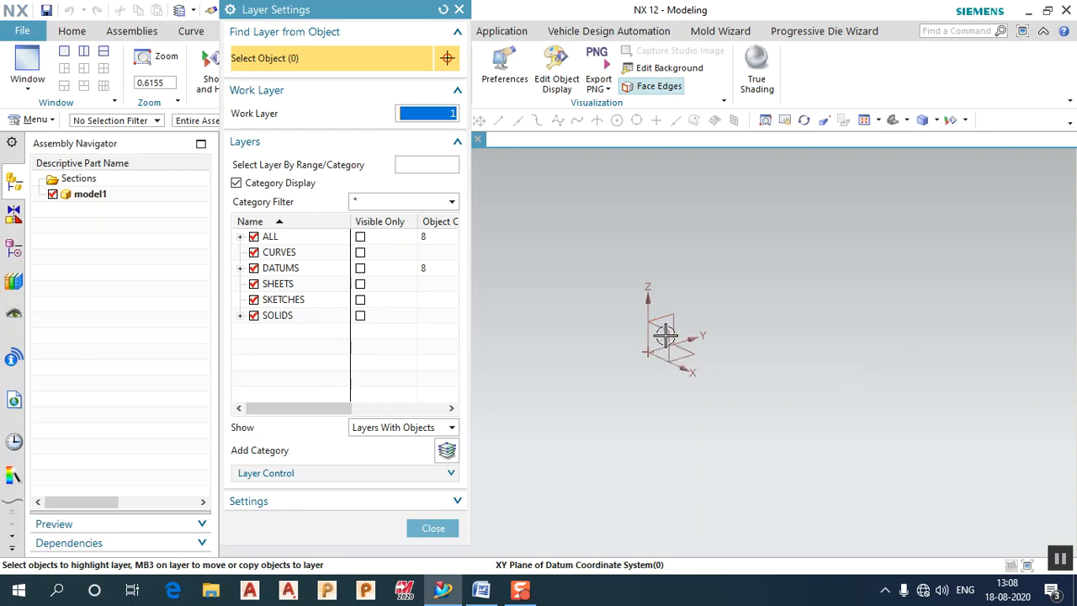
left_click(239, 267)
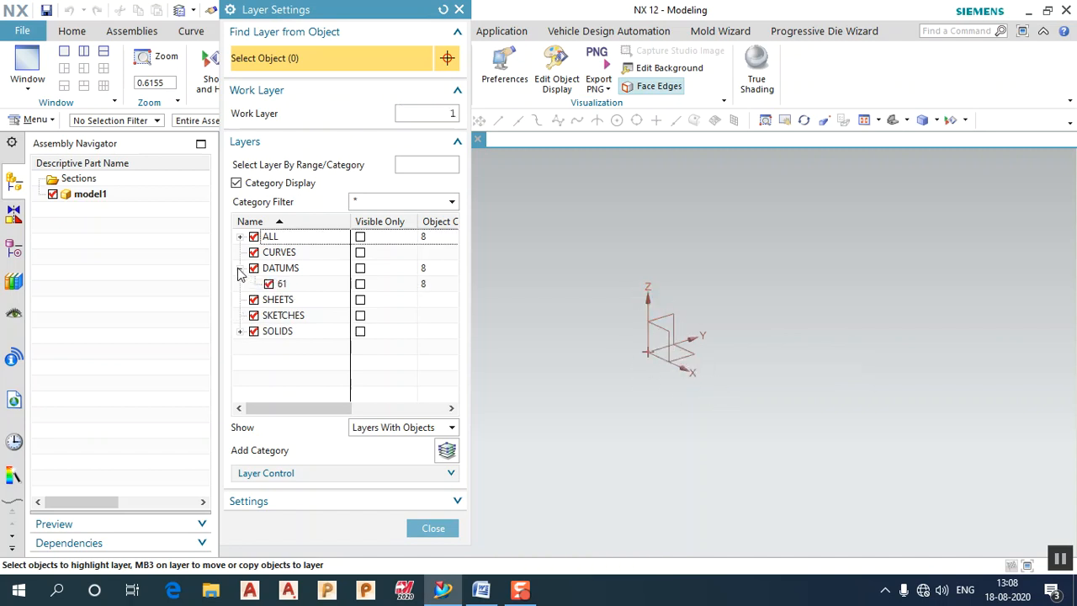
left_click(294, 289)
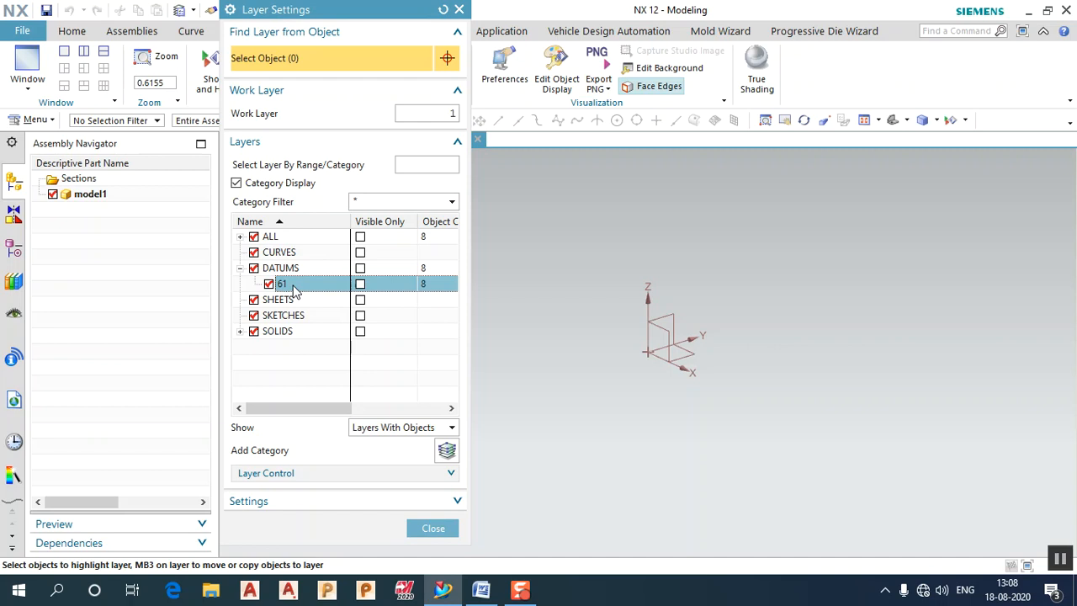
left_click(239, 267)
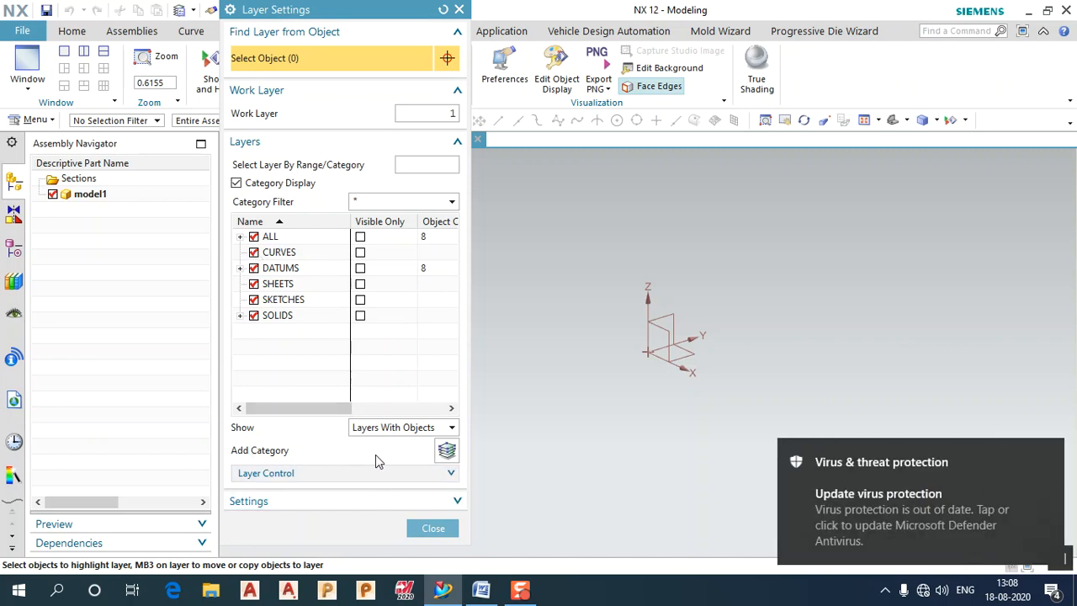
- Generate the layer information listing and examine its last layer numbers and the list of categories
left_click(424, 474)
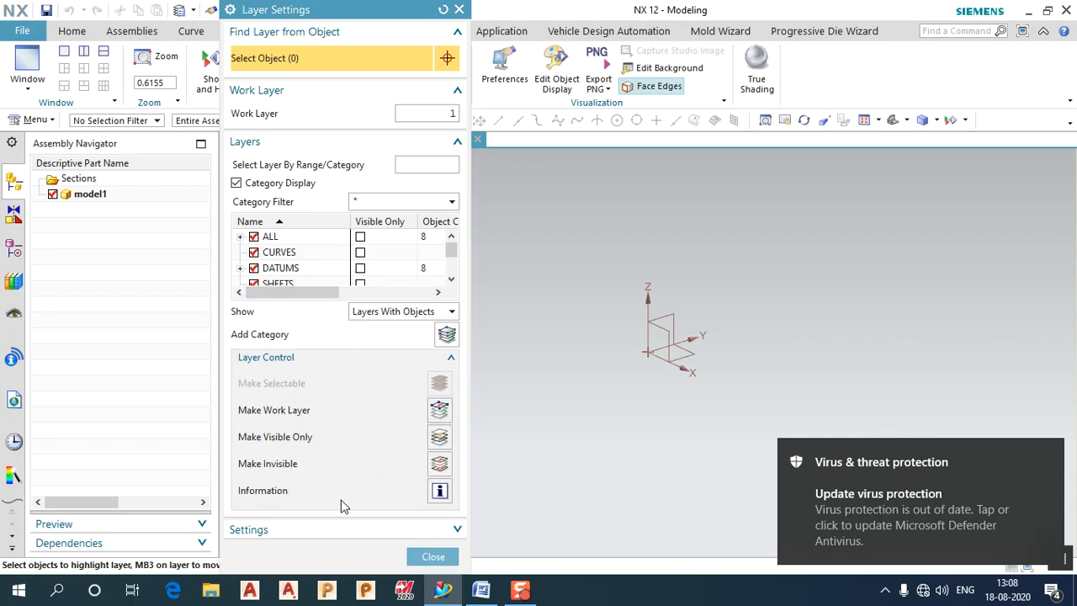
left_click(439, 491)
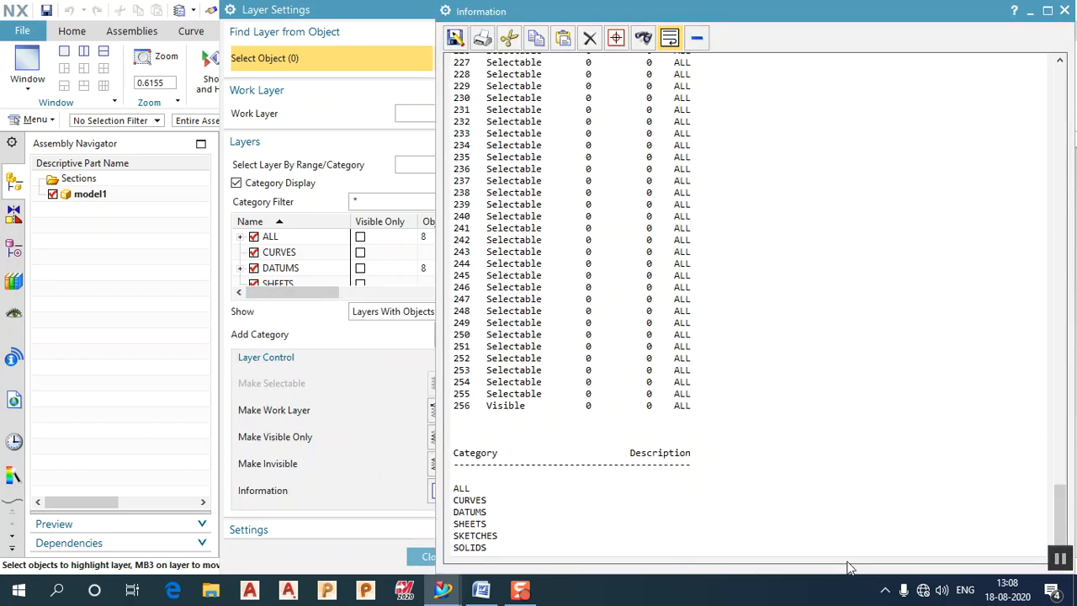
scroll(853, 451, "up", 9)
scroll(853, 451, "up", 20)
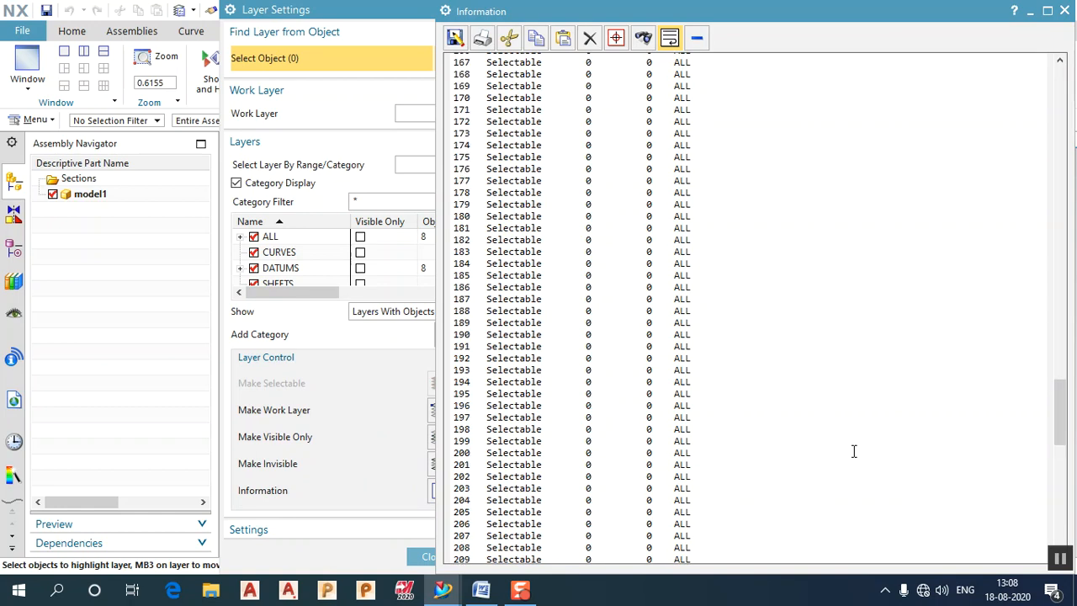
left_click_drag(1062, 335, 1060, 504)
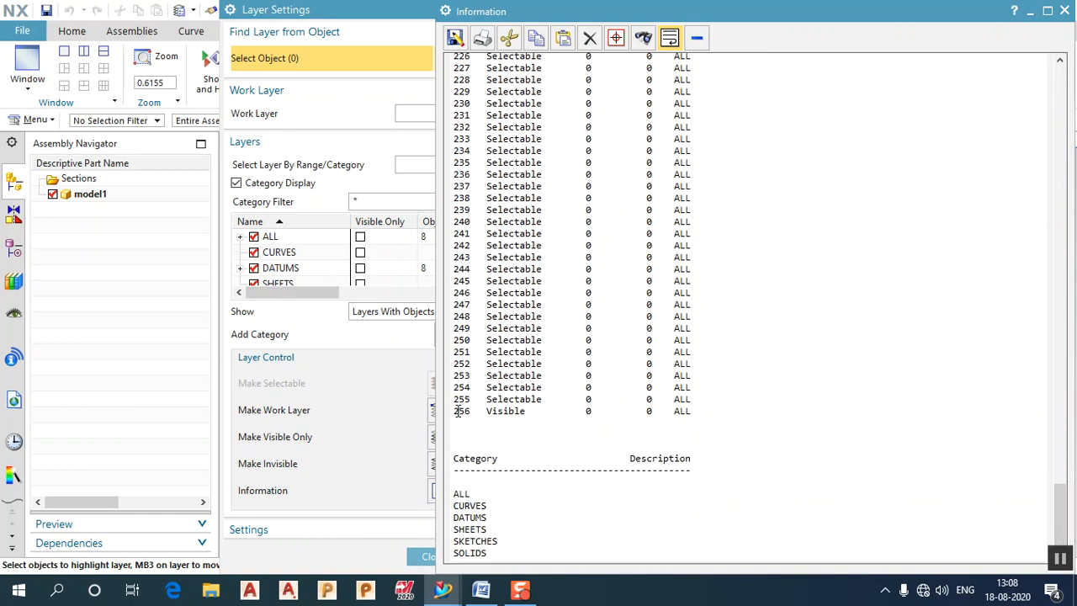
scroll(479, 437, "down", 1)
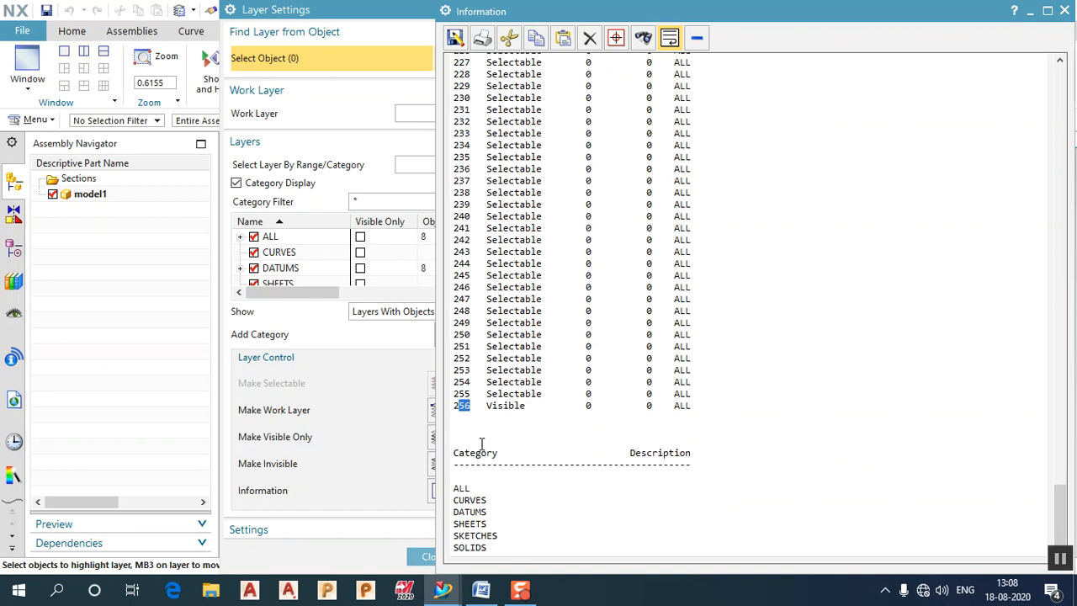
left_click(483, 496)
double_click(483, 508)
left_click(486, 517)
- Examine which layer numbers at the start of the listing belong to the SOLIDS and SHEETS categories
left_click_drag(1058, 516, 1074, 75)
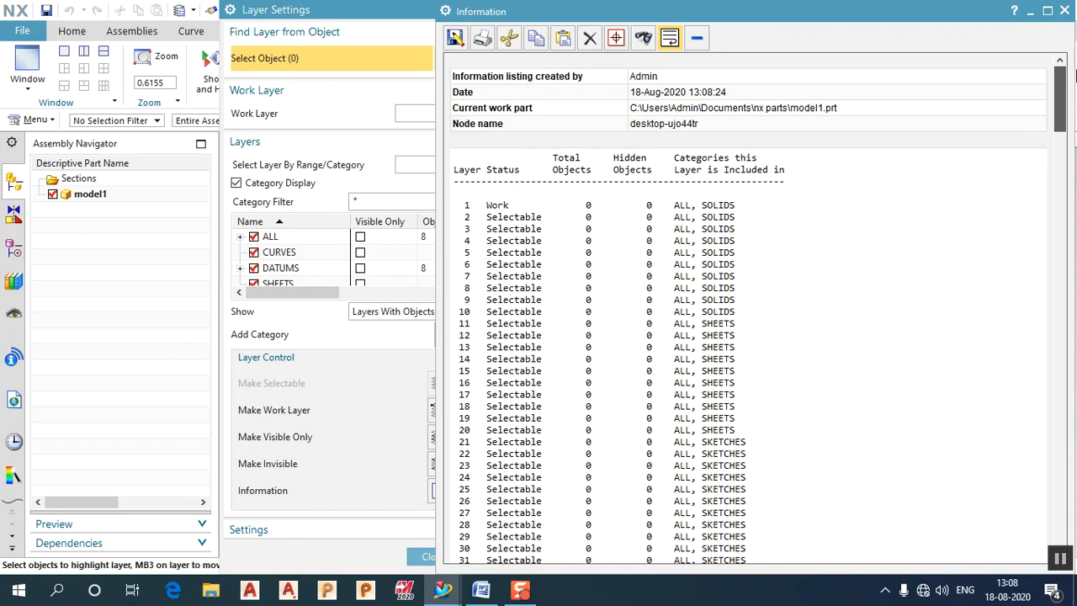
left_click_drag(749, 288, 545, 242)
left_click_drag(730, 313, 455, 216)
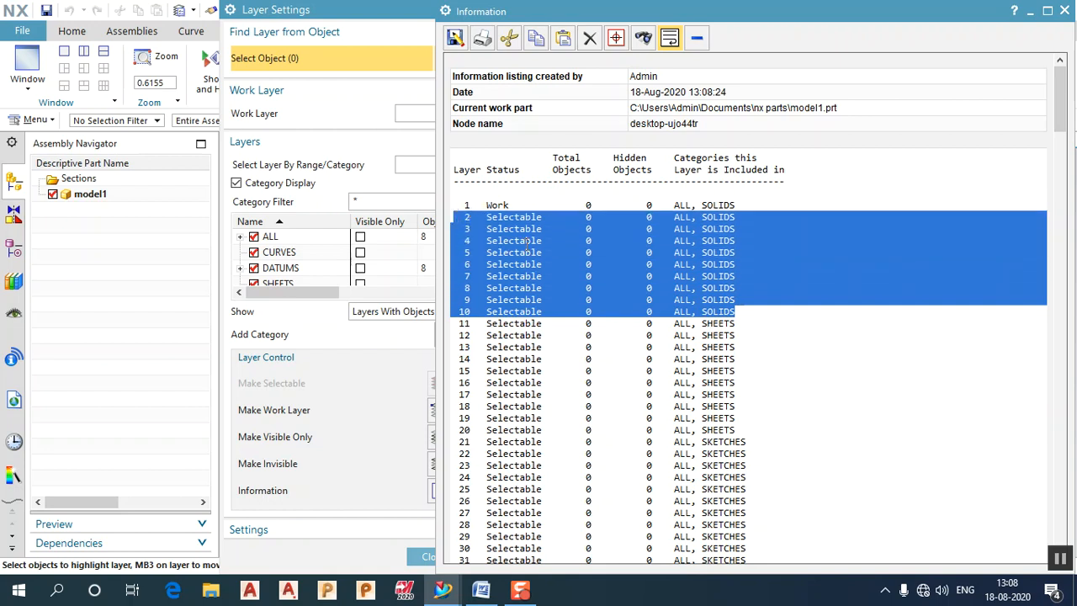
left_click_drag(740, 205, 705, 310)
left_click_drag(737, 348, 760, 432)
- Examine which layer numbers in the listing belong to the SKETCHES, CURVES and DATUMS categories
scroll(759, 433, "down", 8)
left_click_drag(757, 167, 777, 380)
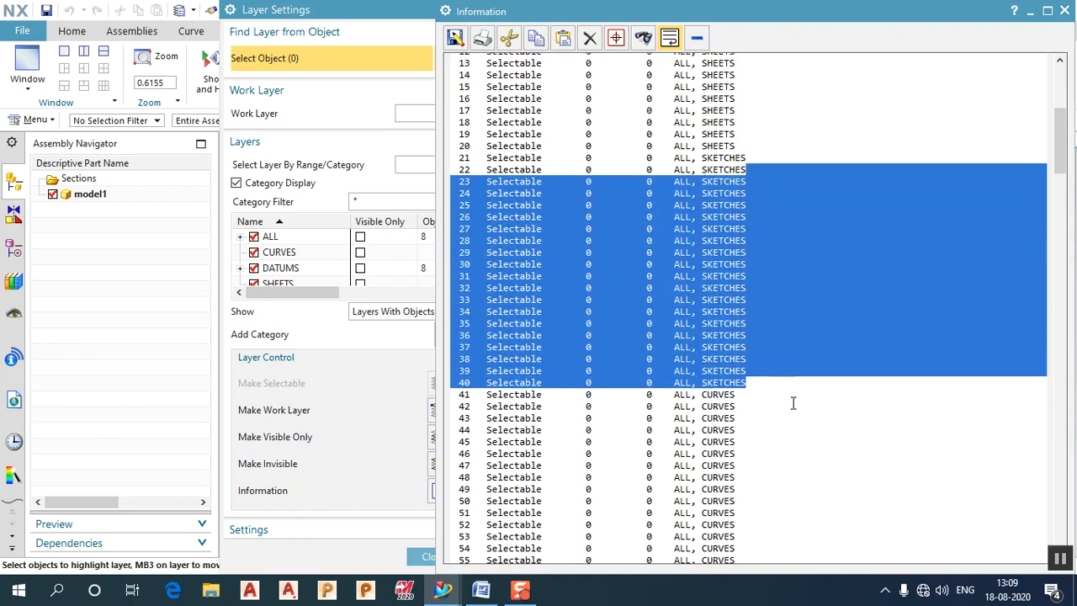
scroll(792, 403, "down", 8)
left_click_drag(766, 158, 782, 334)
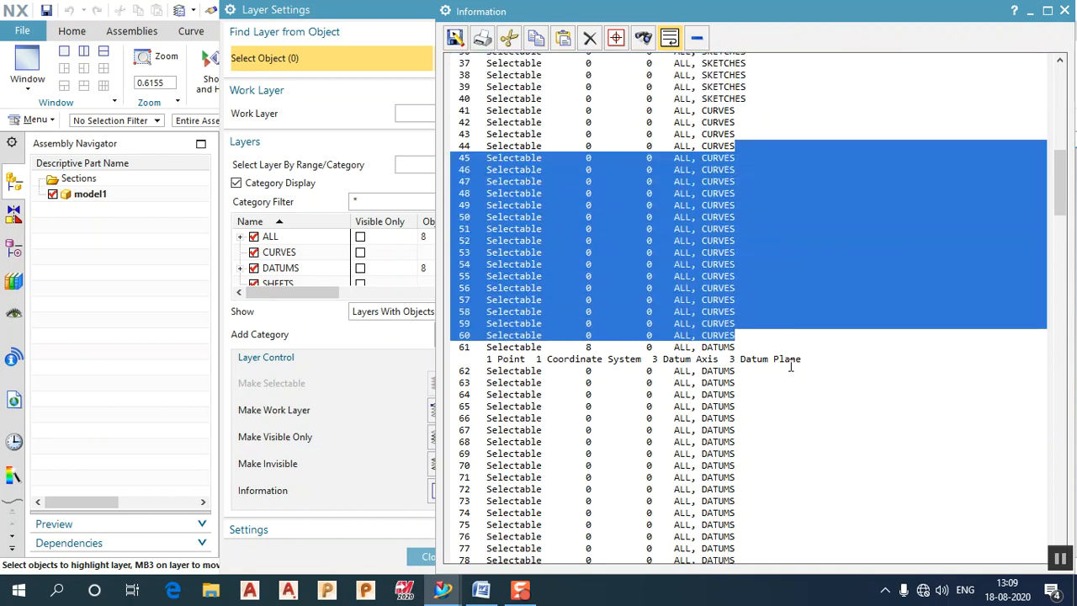
scroll(791, 366, "down", 4)
left_click_drag(745, 207, 784, 441)
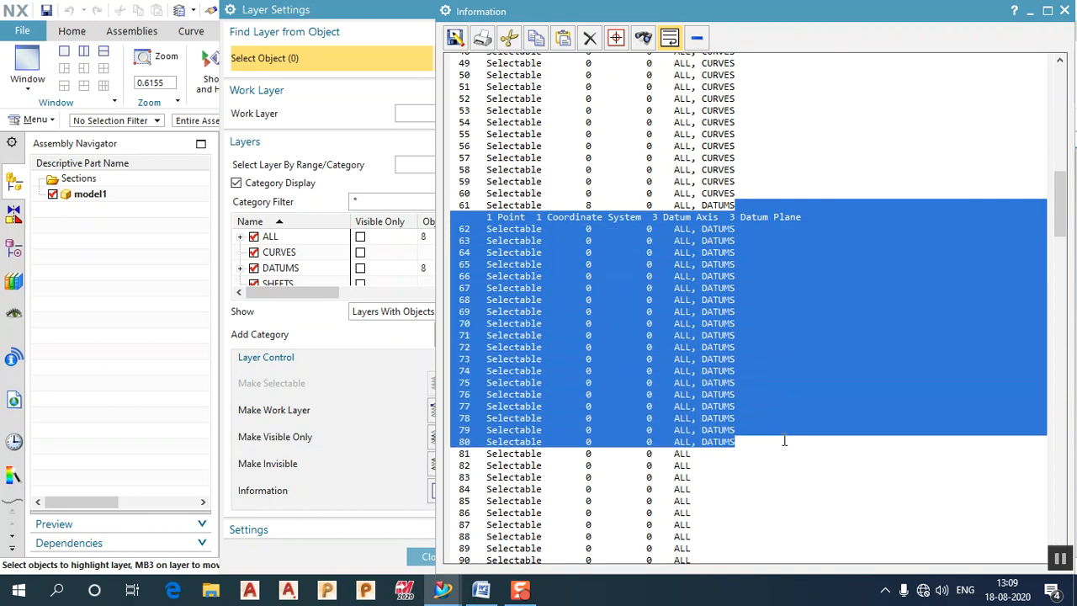
- Review the category assignment of the layers from 81 onward, and close the information listing
scroll(788, 435, "down", 8)
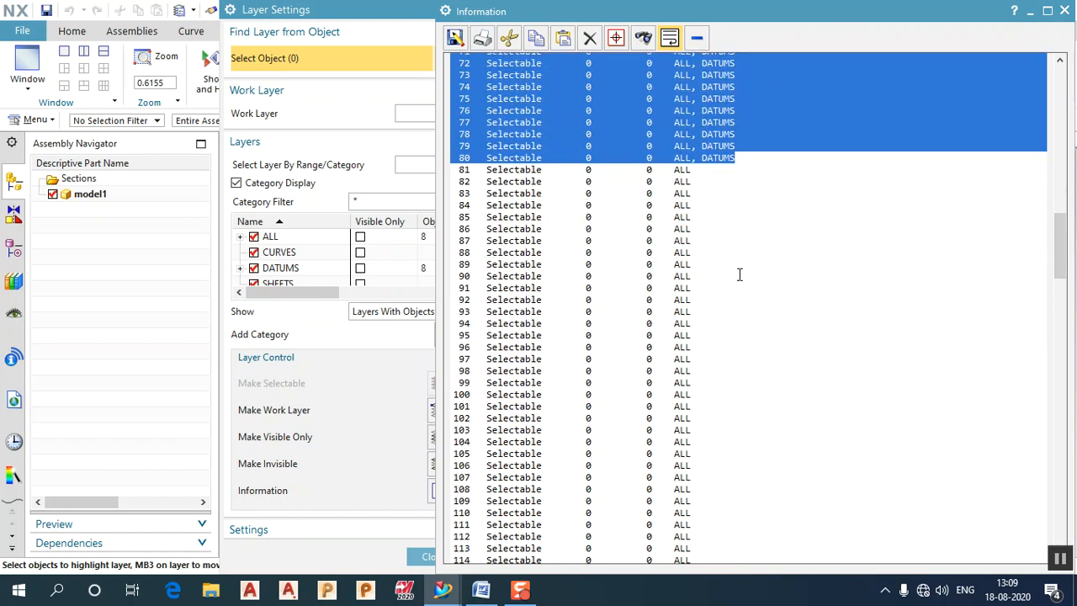
left_click_drag(713, 175, 750, 477)
scroll(750, 476, "down", 9)
scroll(749, 476, "down", 20)
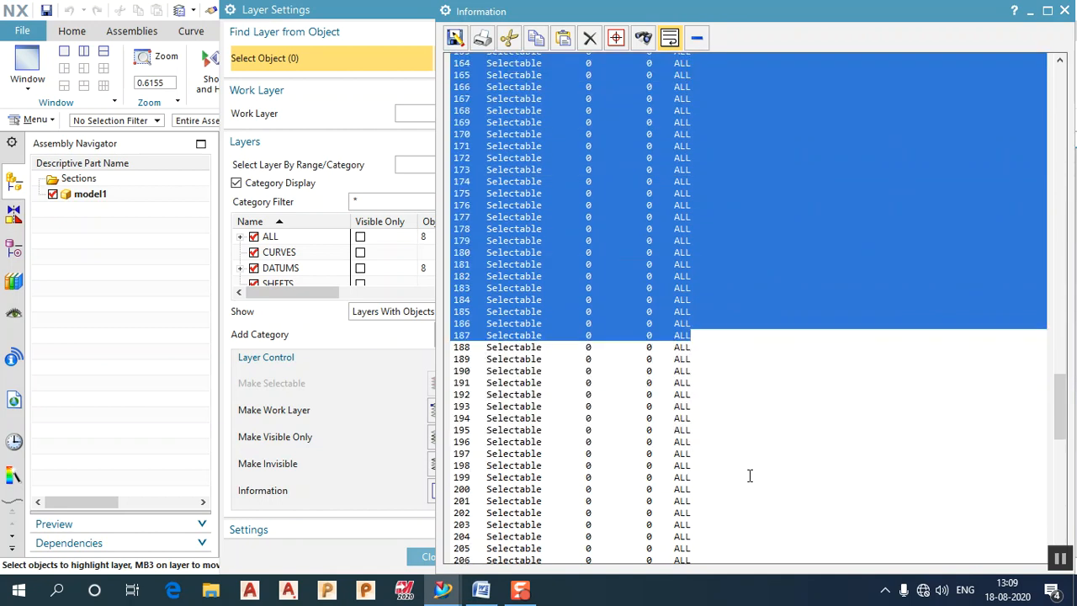
left_click(749, 476)
scroll(749, 476, "down", 7)
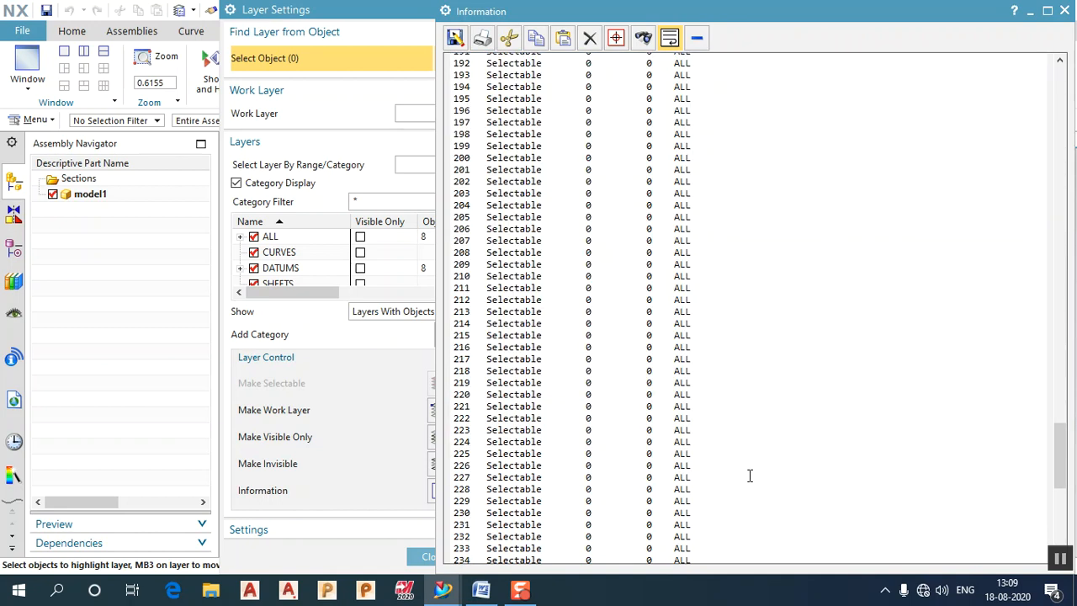
left_click(1065, 11)
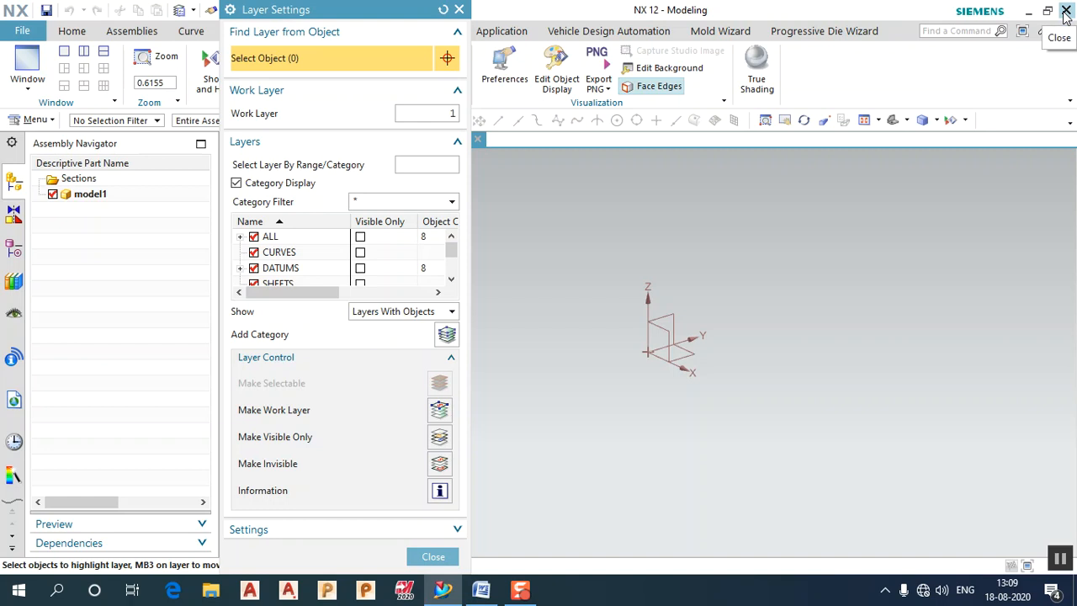
- Go through the CURVES, DATUMS, SHEETS and SKETCHES categories in the new part's layer settings
left_click(301, 254)
scroll(304, 256, "down", 1)
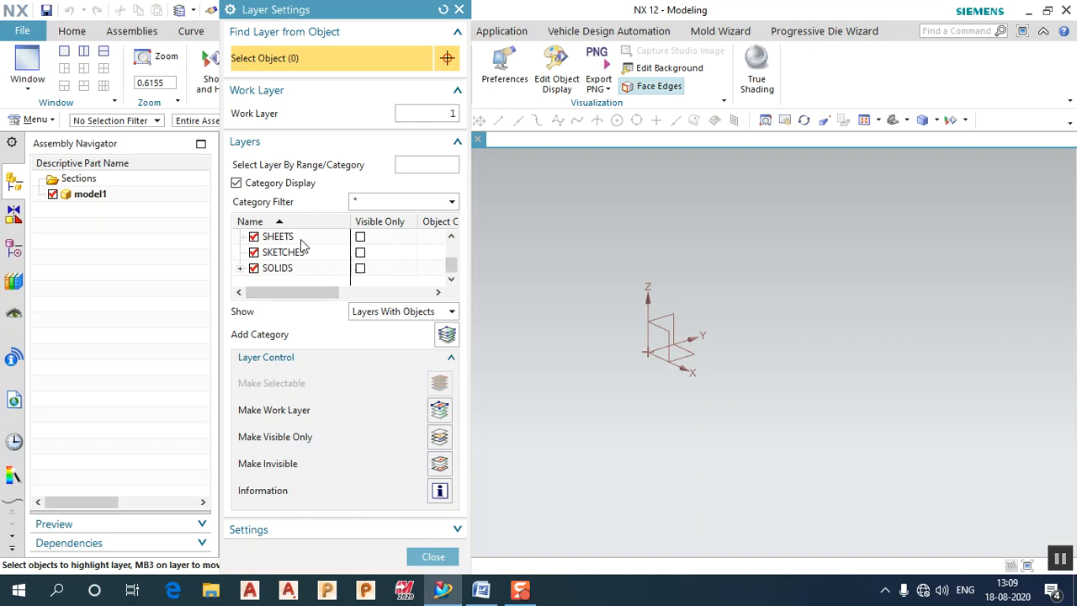
scroll(306, 257, "up", 1)
left_click(305, 268)
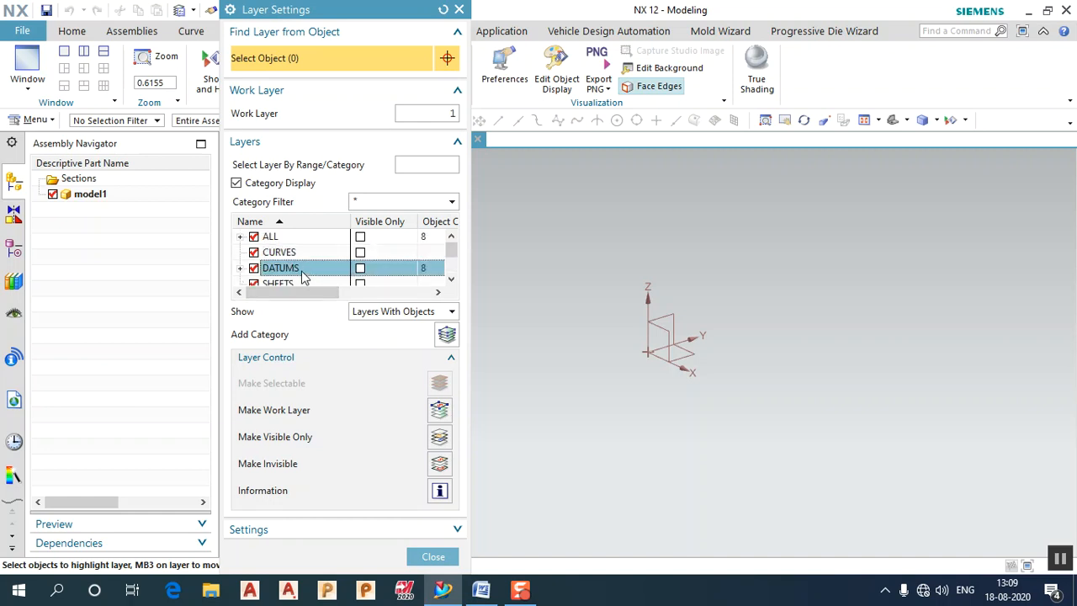
left_click(305, 281)
scroll(306, 281, "down", 1)
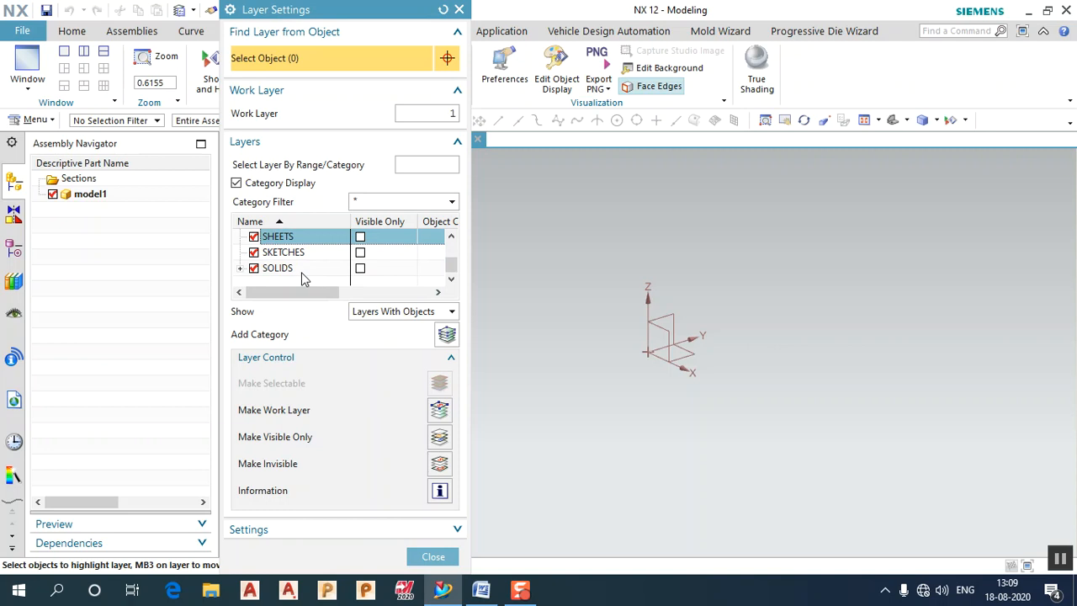
left_click(311, 251)
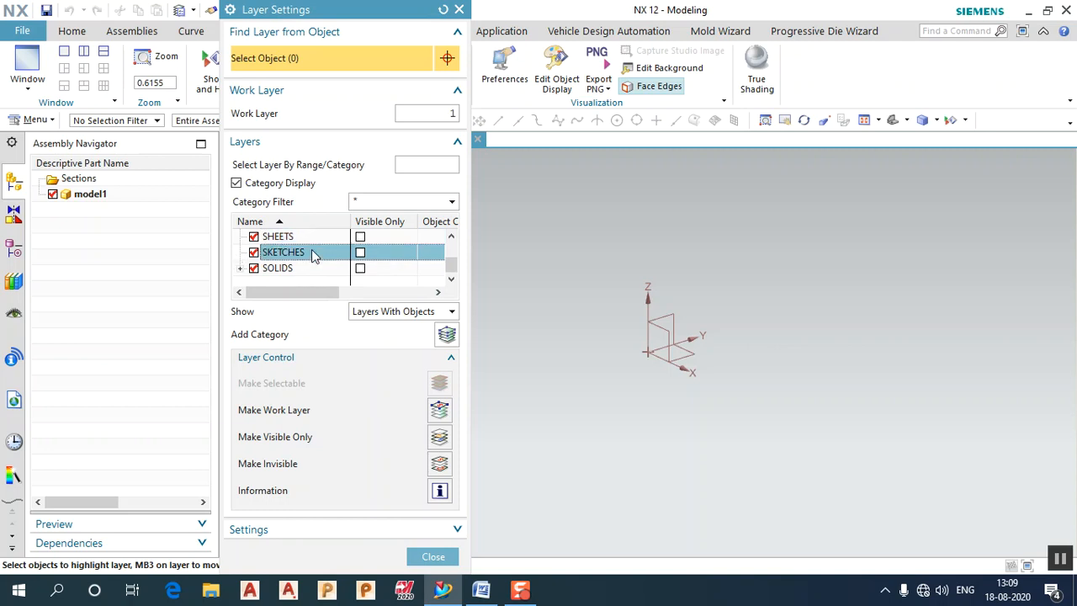
- Select the SOLIDS category, close the layer settings, and close model1.prt without saving it
left_click(316, 269)
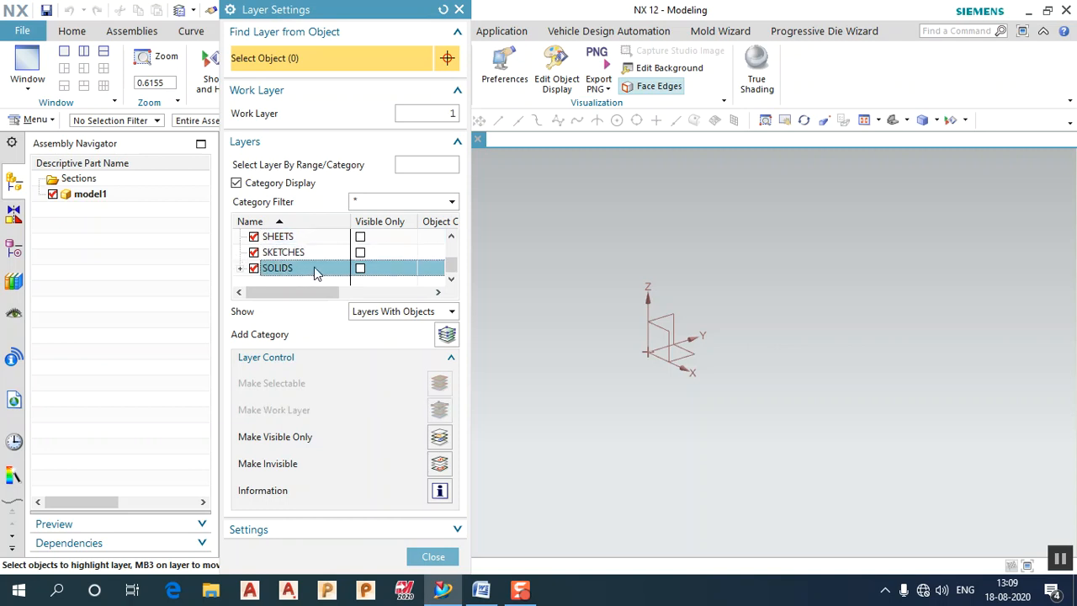
left_click(433, 556)
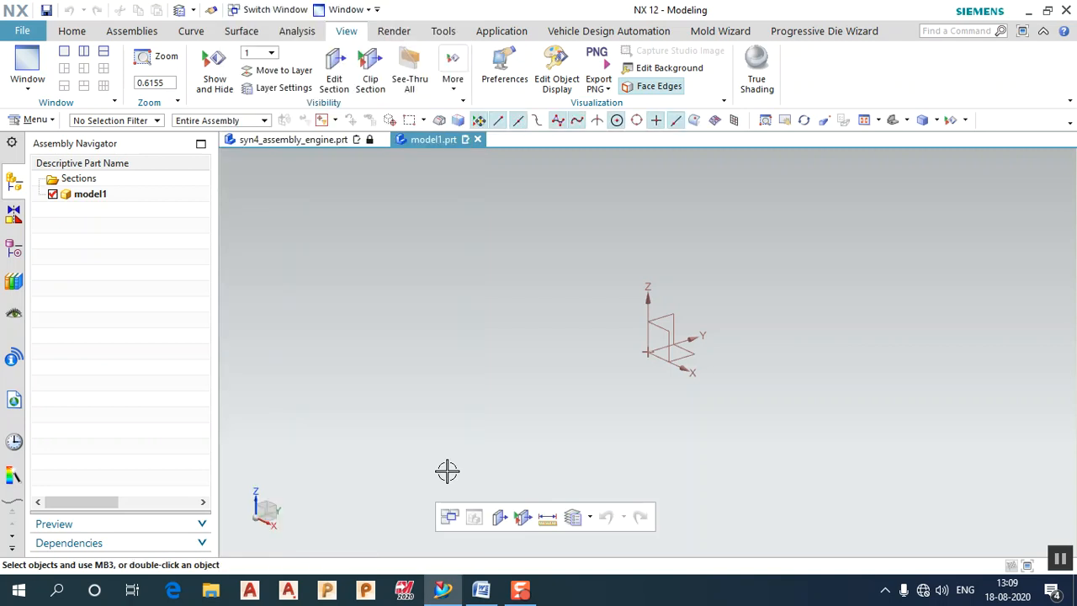
left_click(477, 140)
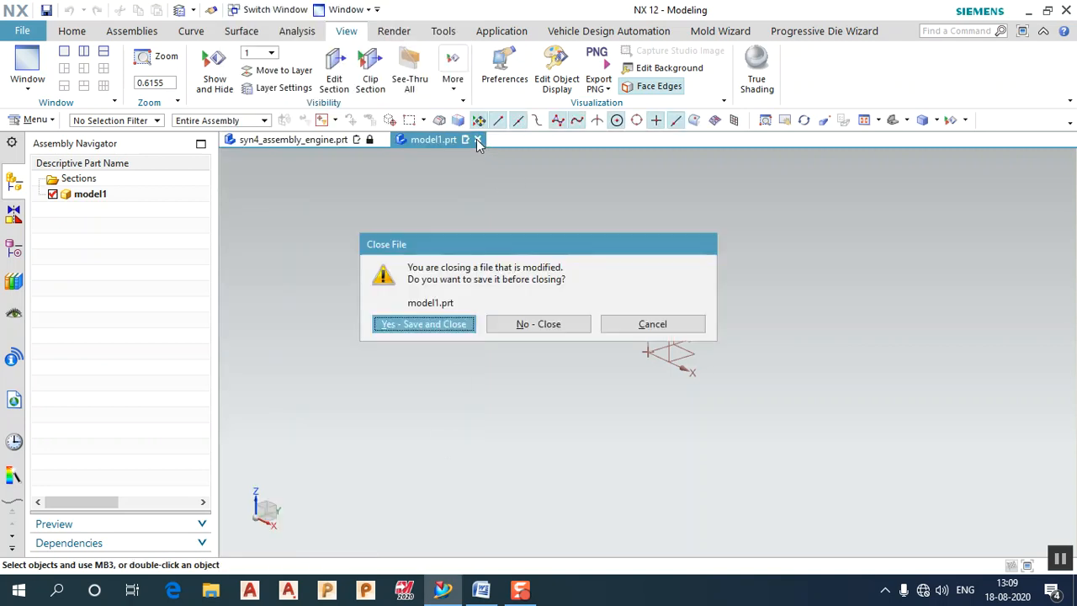
left_click(543, 331)
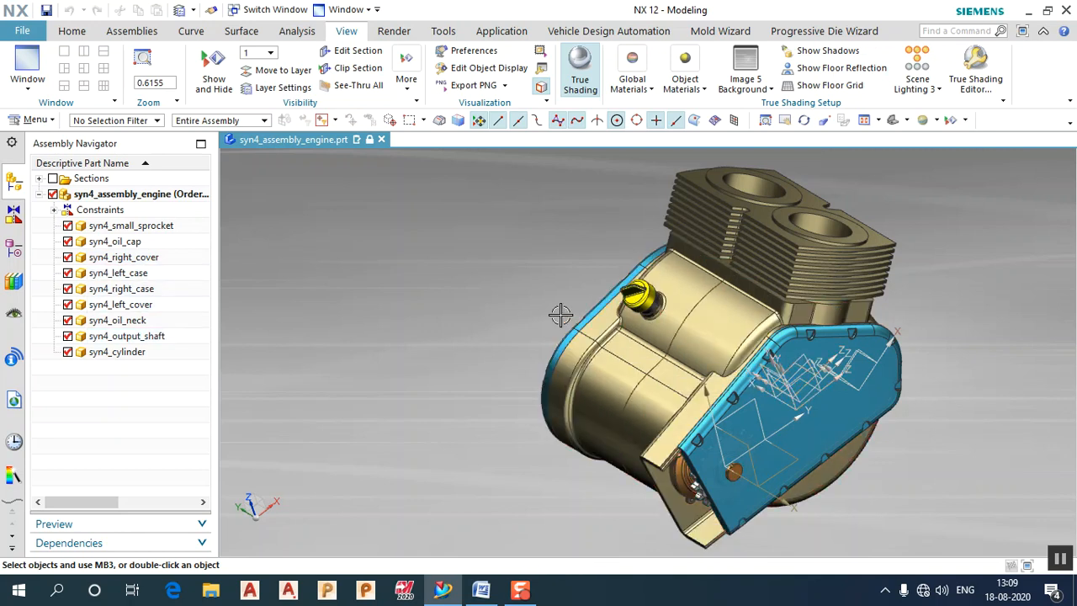
- Open the layer settings of the engine assembly and display its layers grouped by category
middle_click_drag(565, 316, 520, 286)
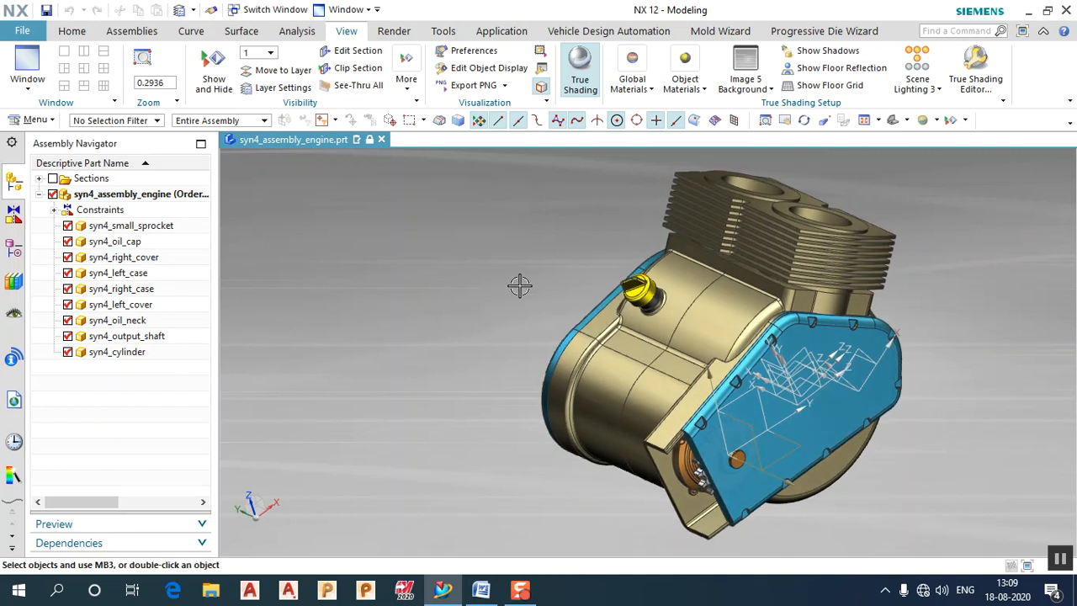
left_click(279, 88)
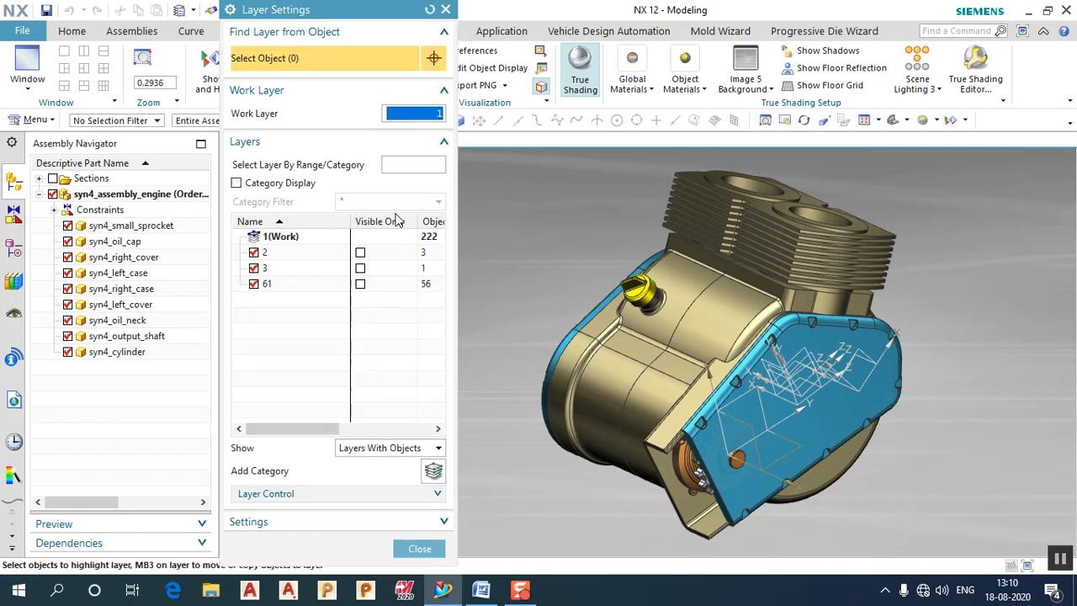
left_click(262, 183)
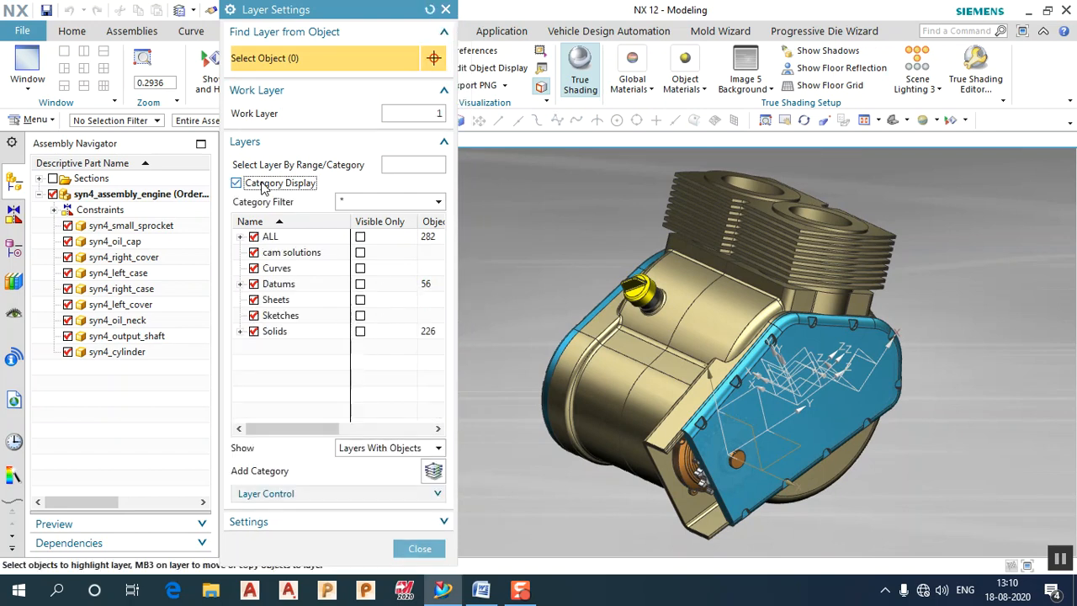
- Add a layer category named "New layer" to the engine assembly
left_click(286, 257)
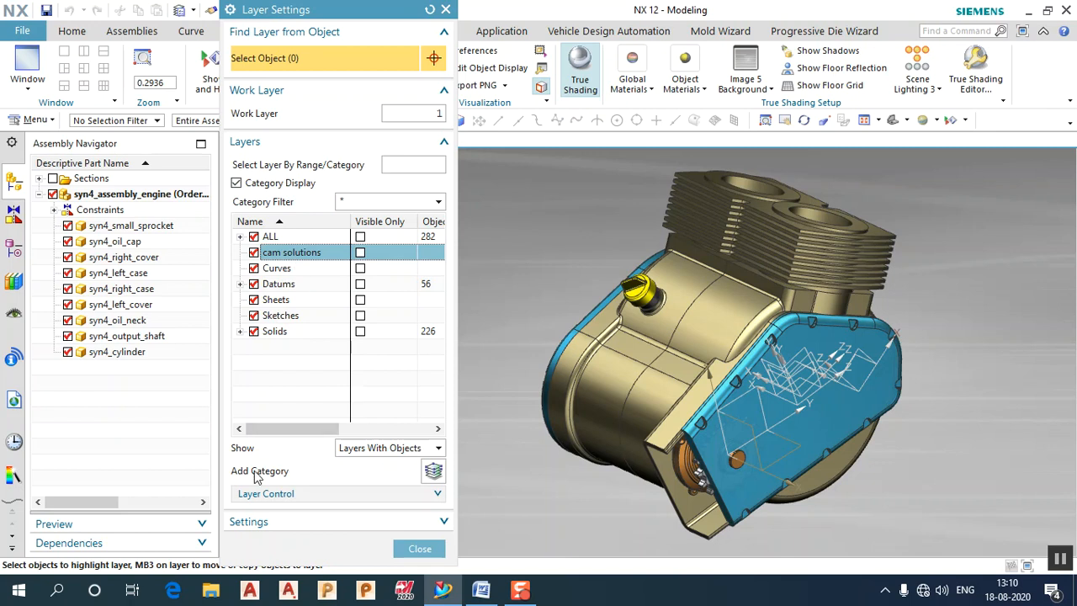
left_click(434, 473)
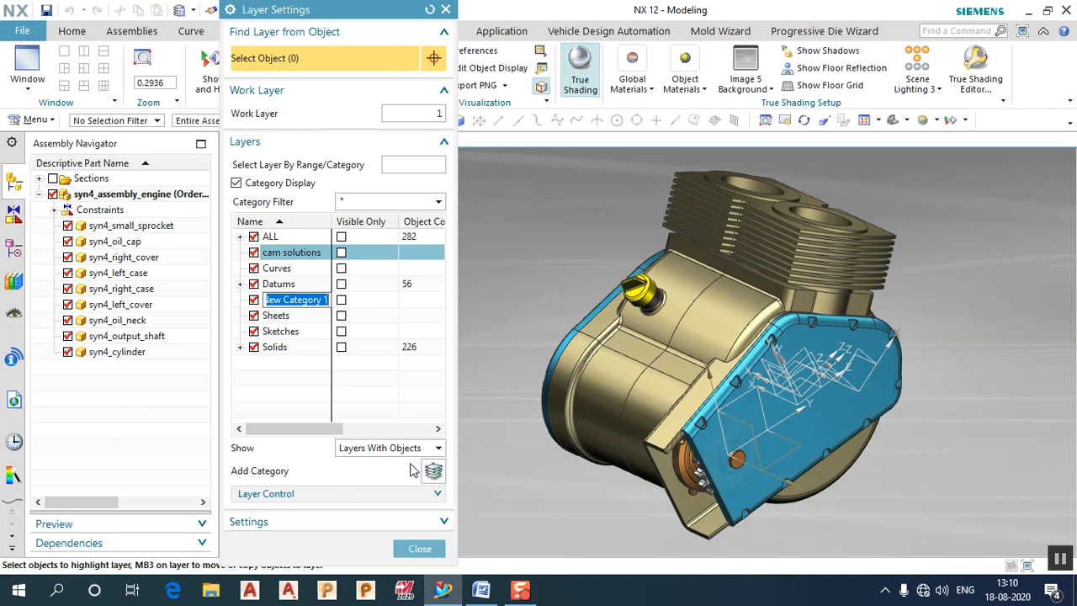
key("BackSpace")
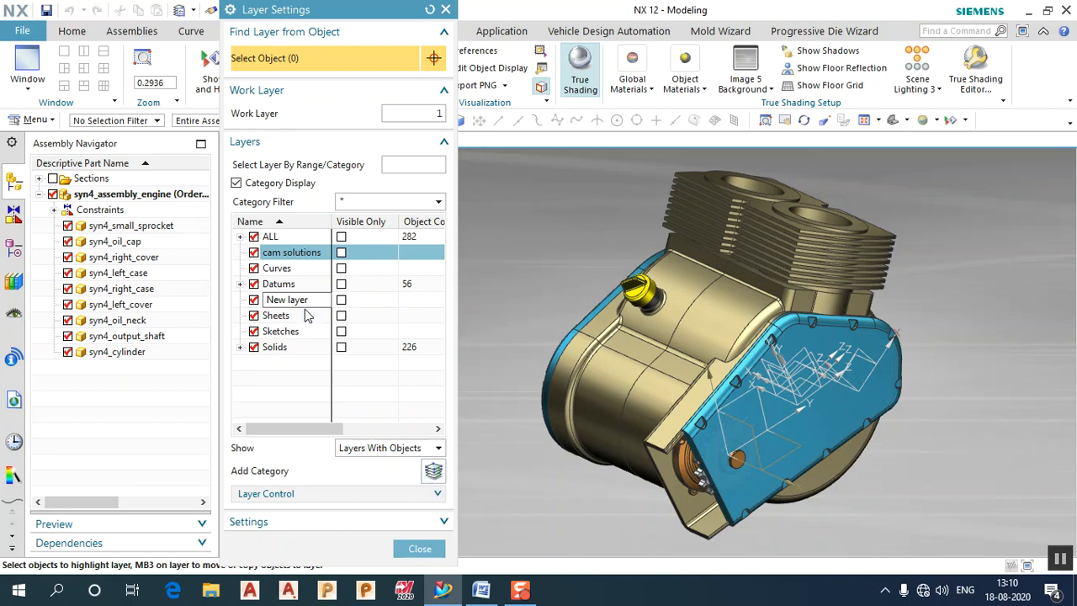
left_click(305, 393)
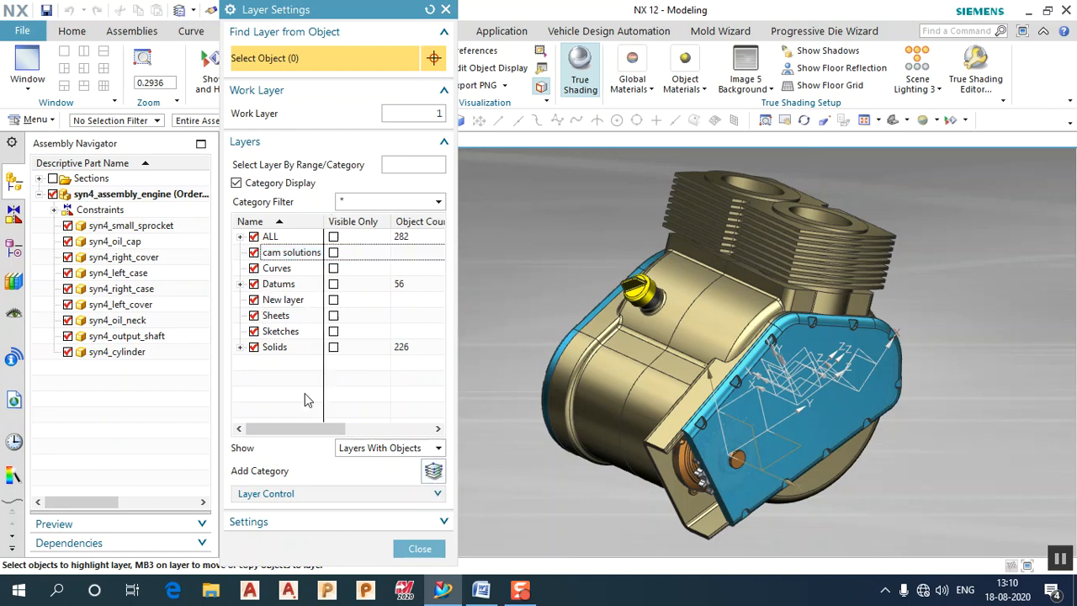
- Compare the contents of the New layer category with those of Datums and Solids, and close the layer settings
left_click(294, 307)
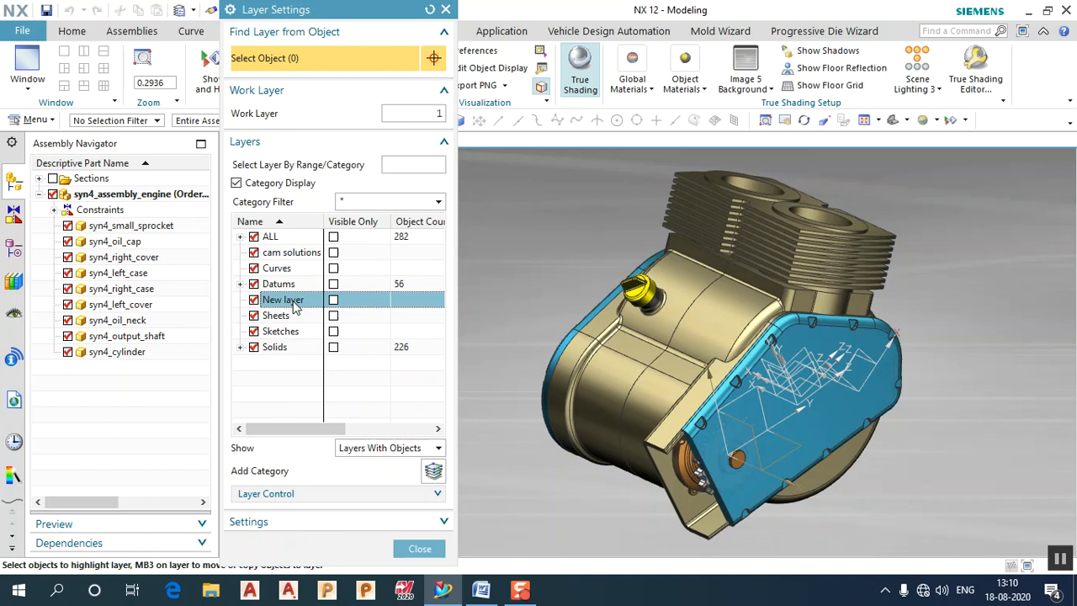
left_click(296, 391)
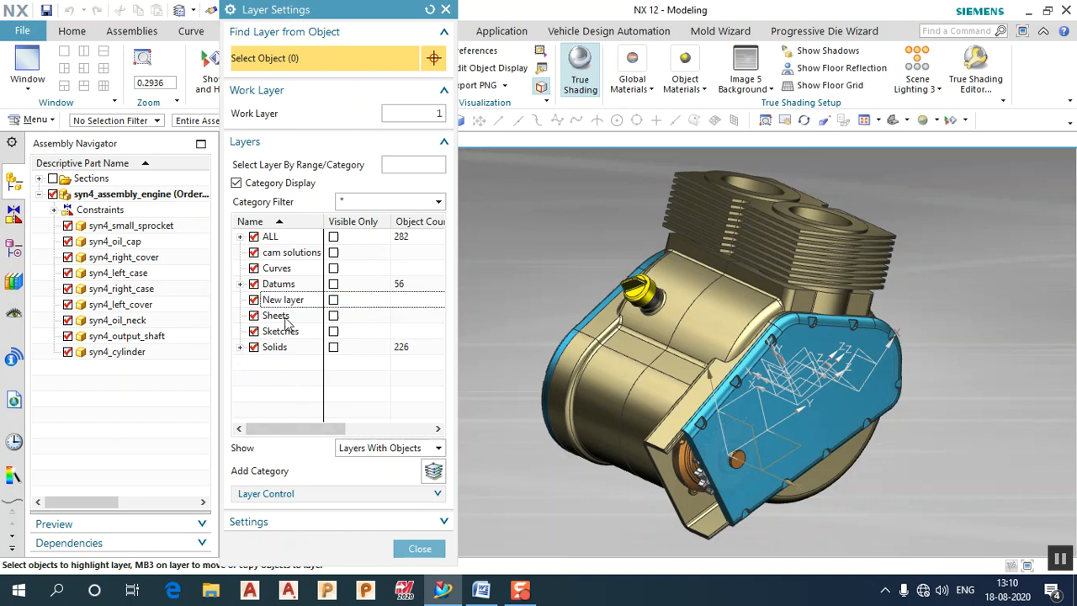
left_click(421, 305)
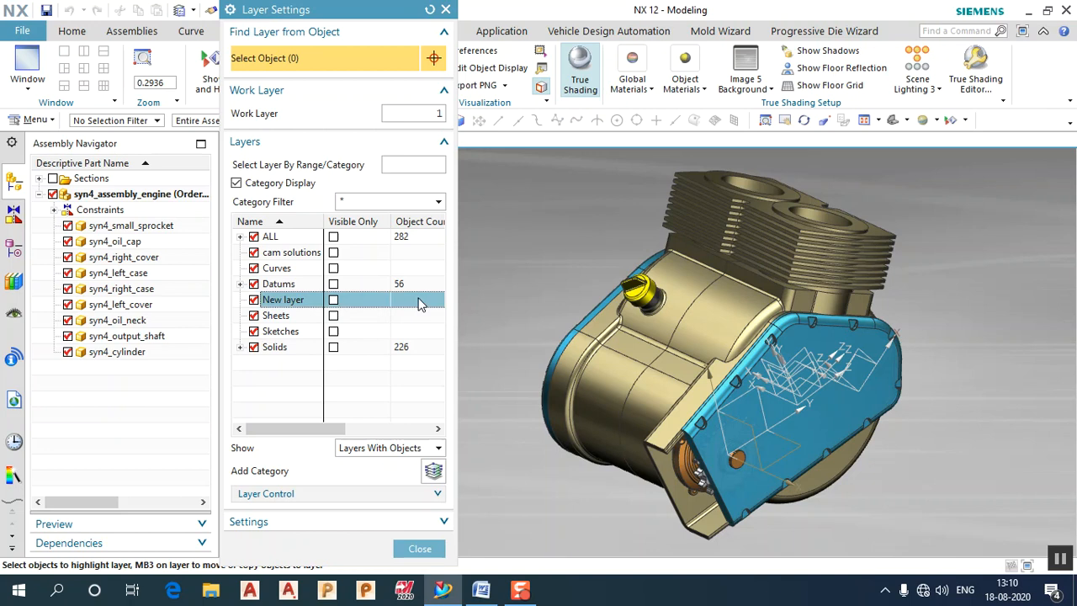
left_click(240, 284)
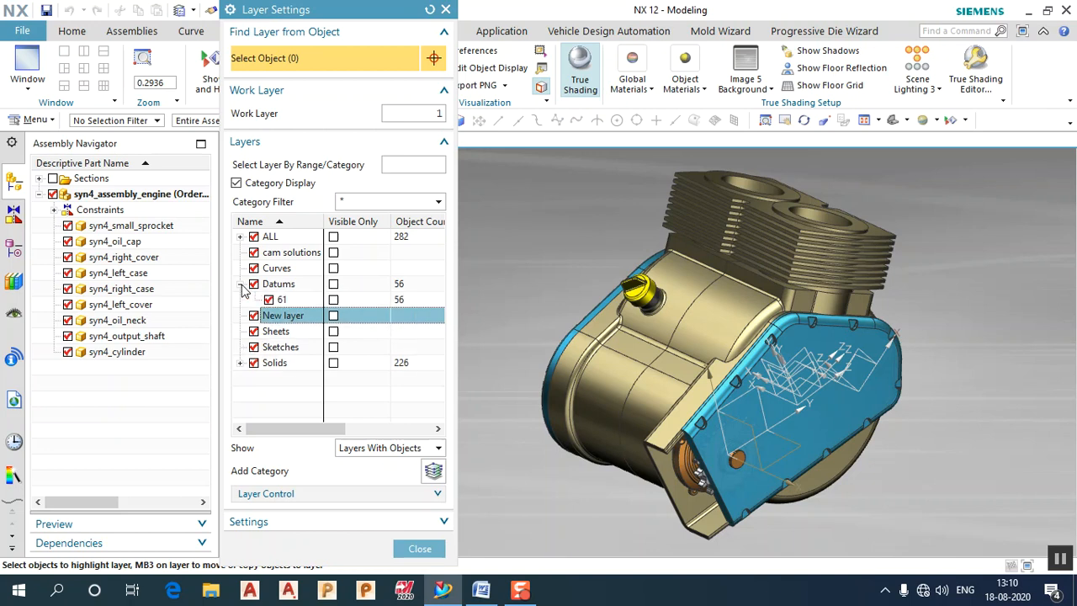
left_click(242, 285)
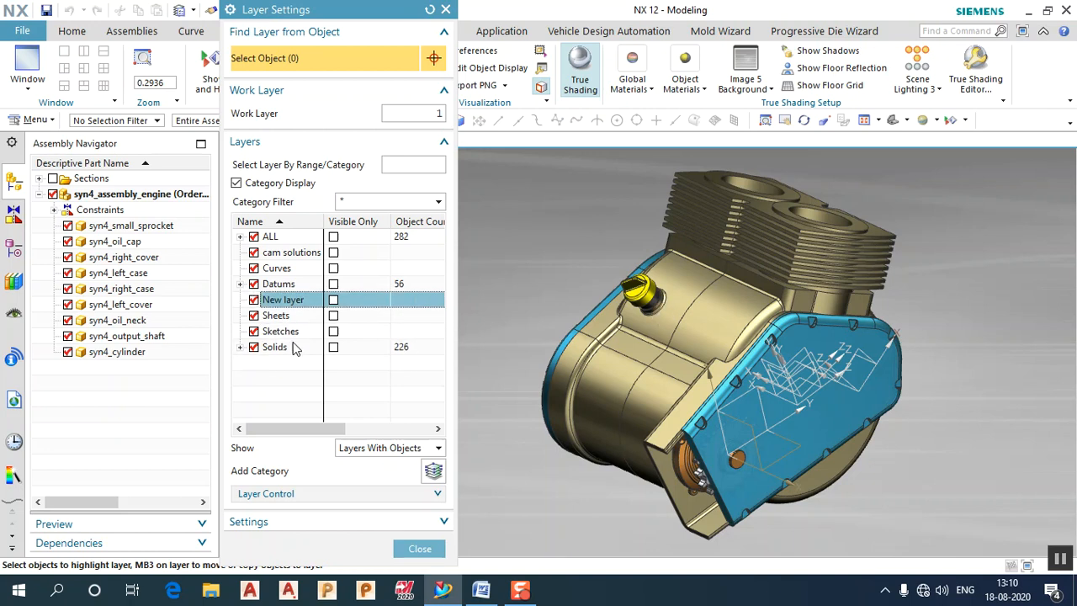
left_click(240, 348)
left_click(240, 347)
left_click(414, 113)
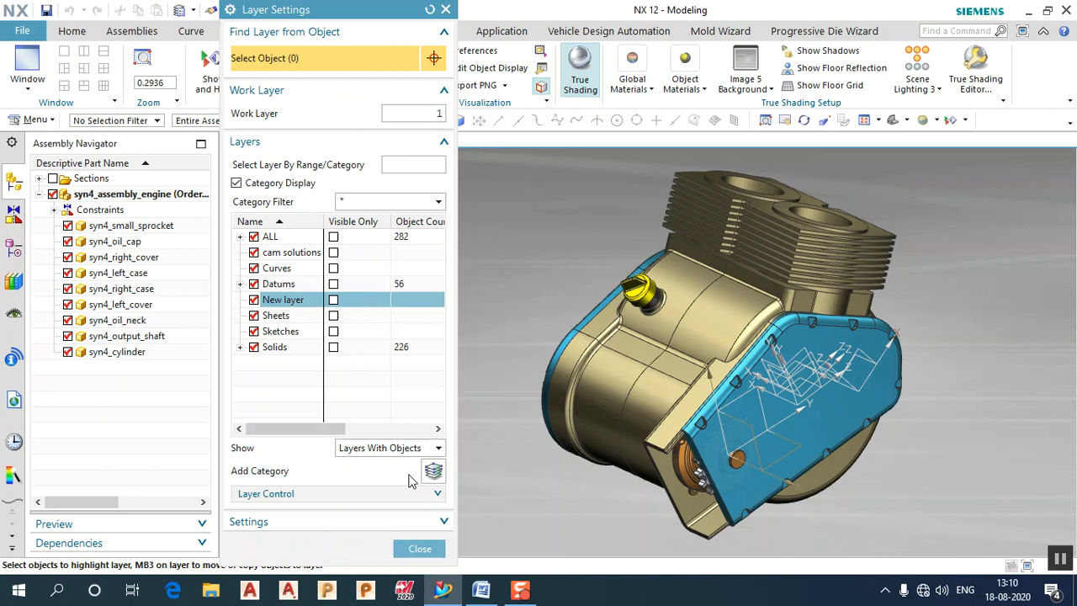
left_click(419, 548)
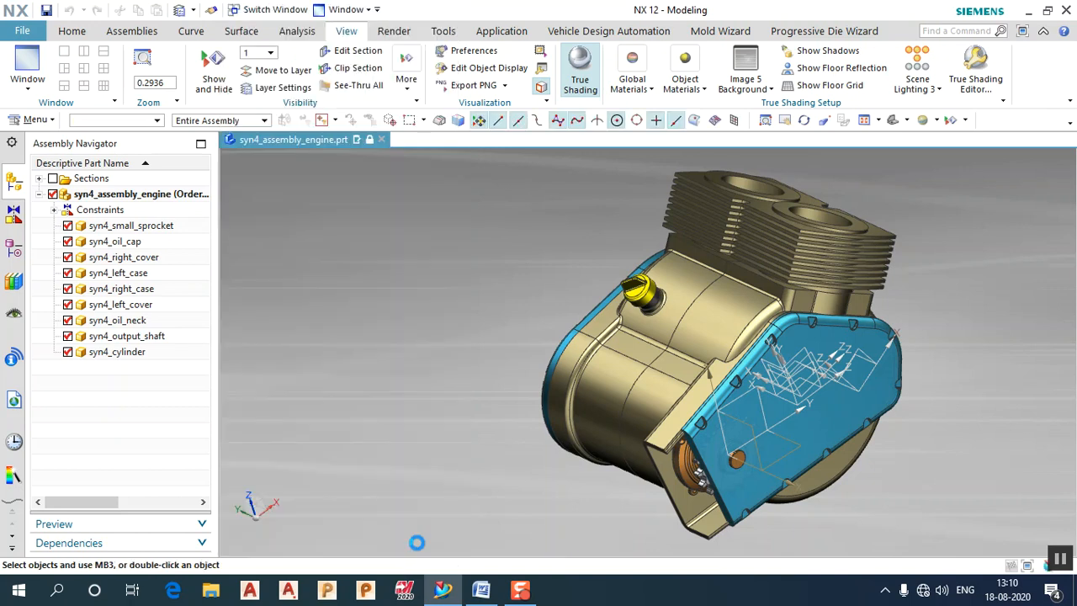
- Make layer 2 the work layer and show the layers of the Solids category in the layer settings
left_click(271, 54)
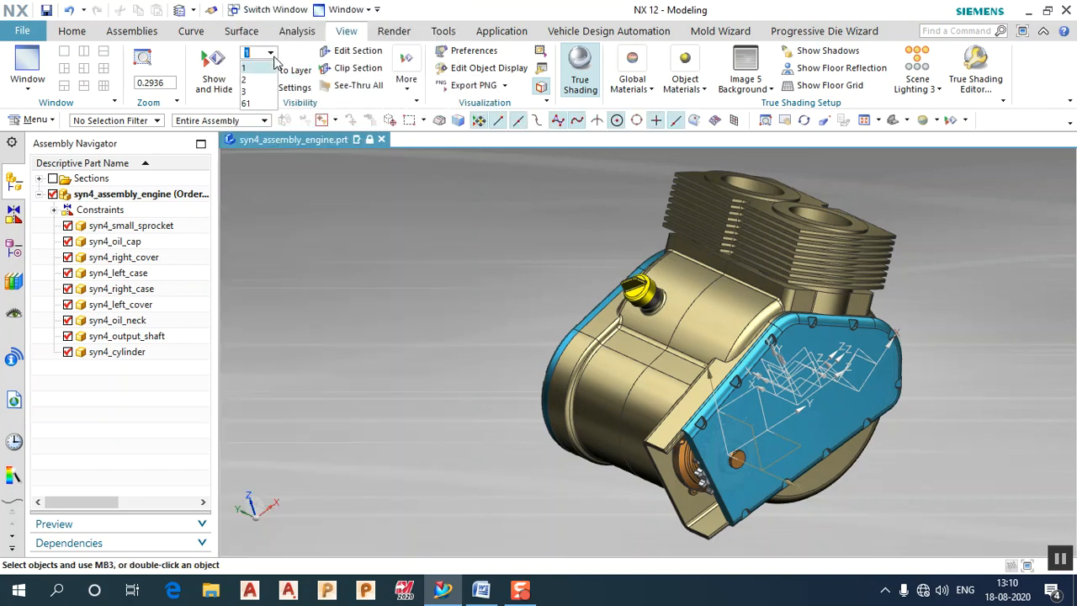
left_click(265, 80)
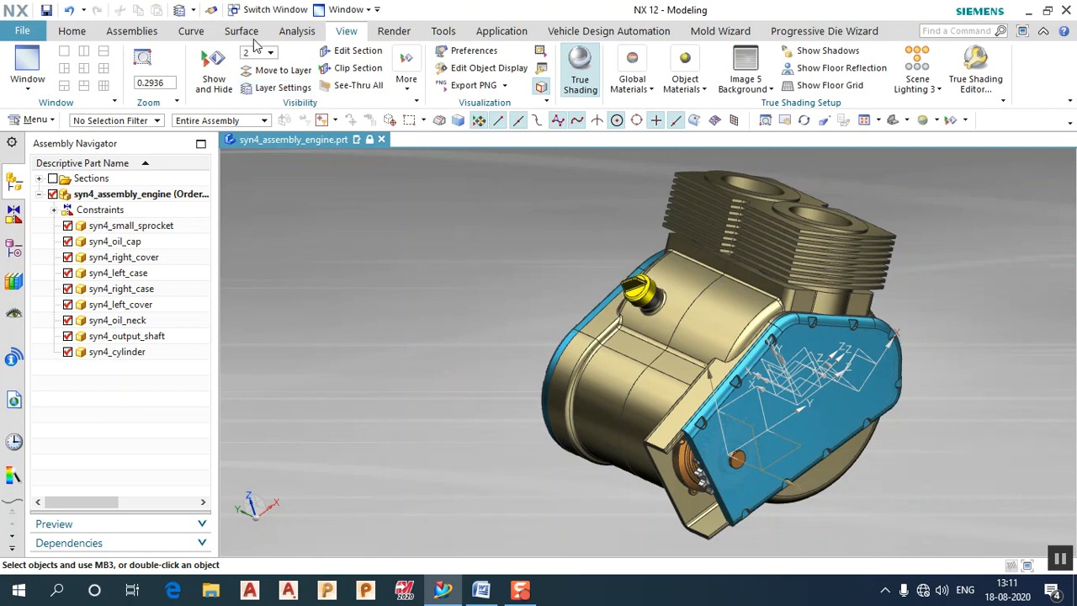
left_click(278, 88)
left_click_drag(302, 17, 633, 21)
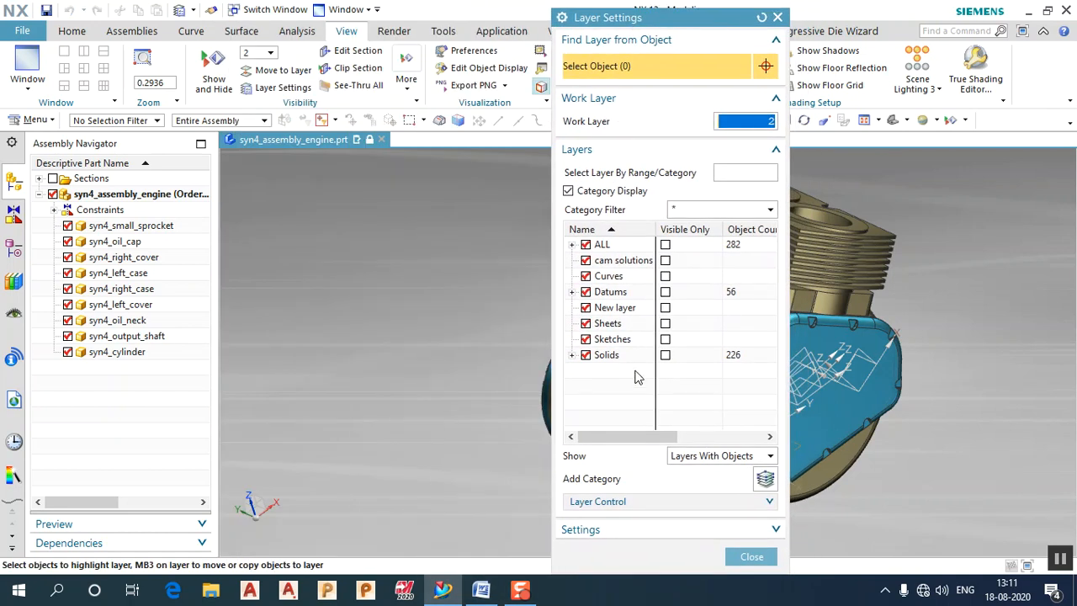
left_click(572, 354)
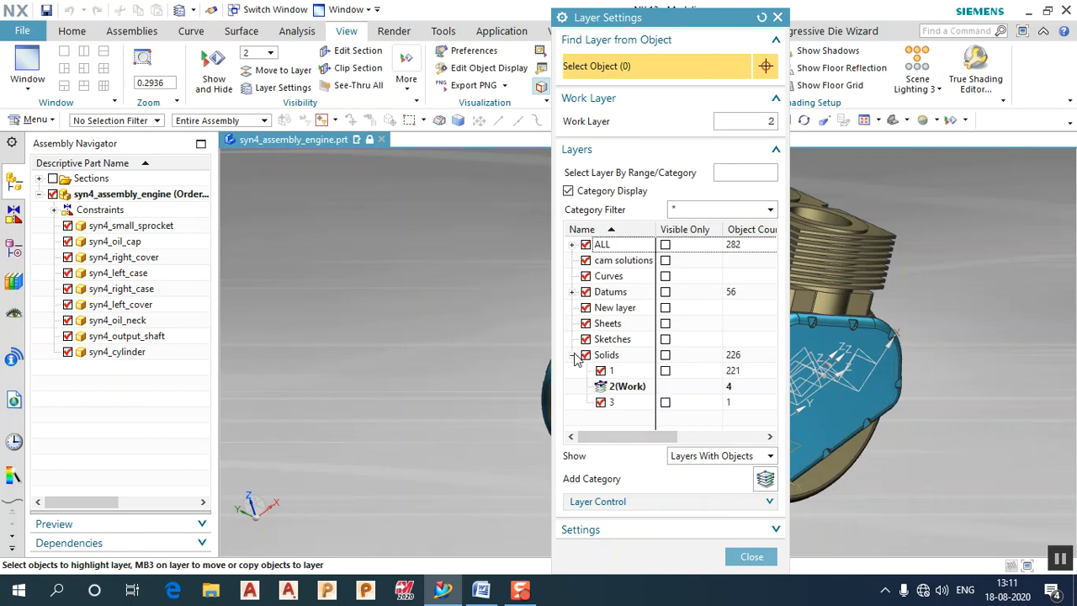
- Switch the work layer to 3 and return it to 1
left_click(269, 53)
left_click(261, 91)
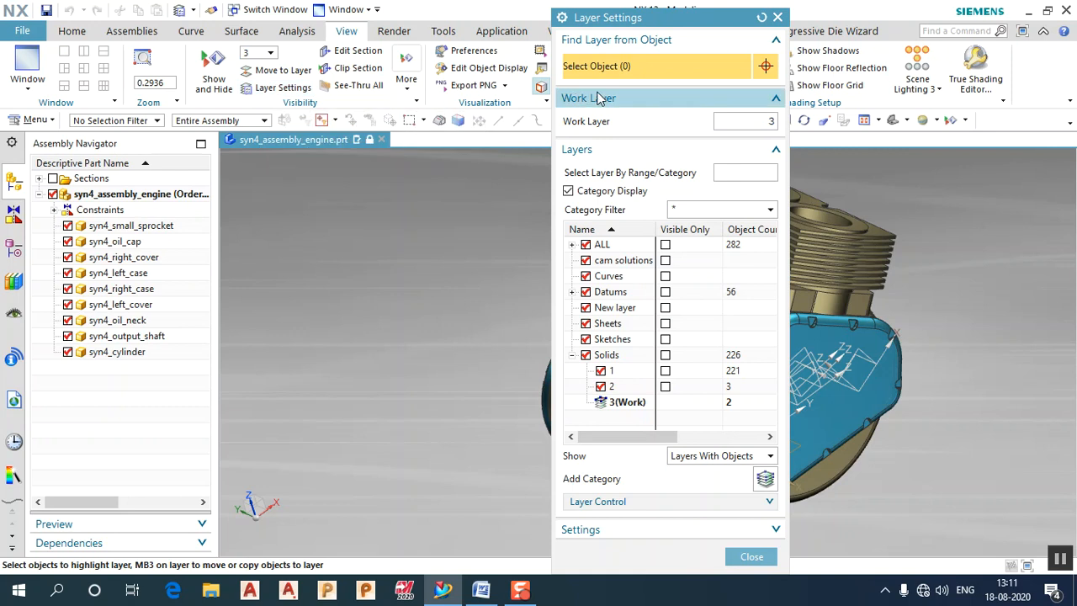
left_click(748, 125)
type("1")
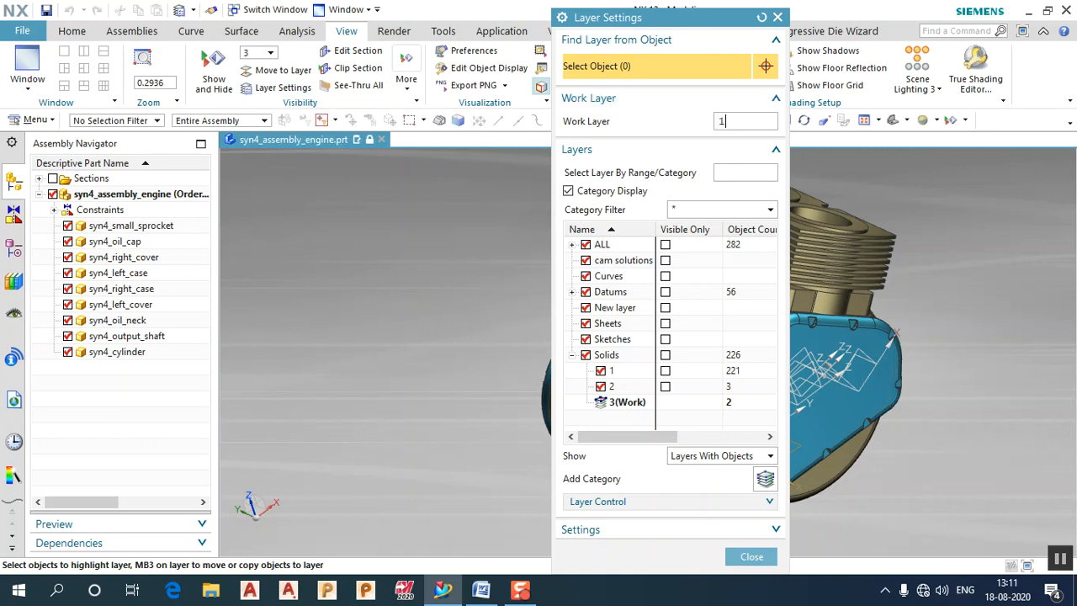
key("Return")
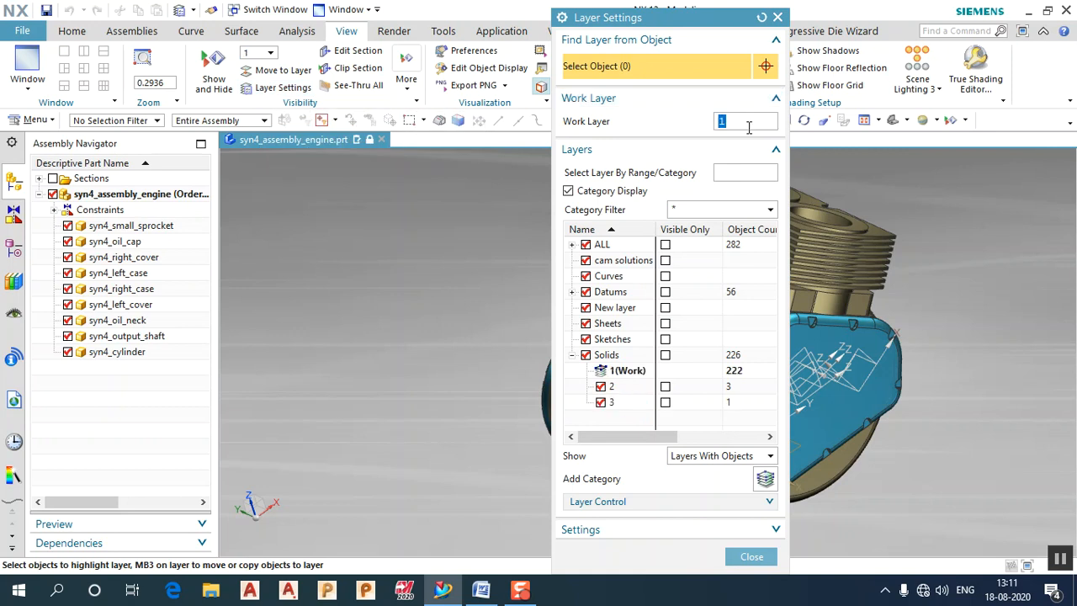
- Switch the work layer from the category list to 2, 3, 61 under Datums, 2 again and finally 3
double_click(620, 388)
double_click(630, 404)
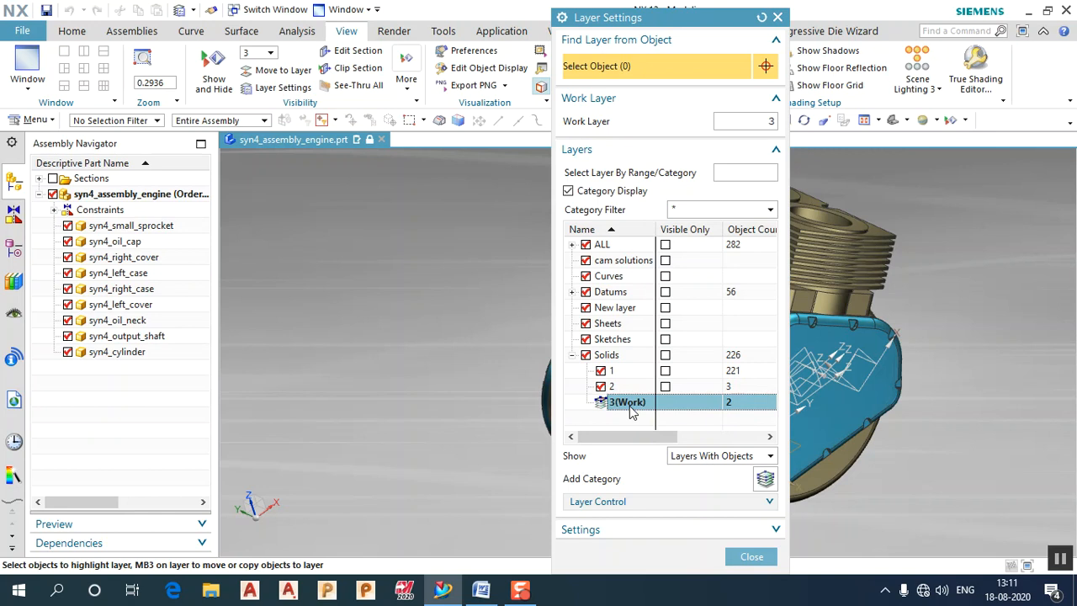
left_click(572, 292)
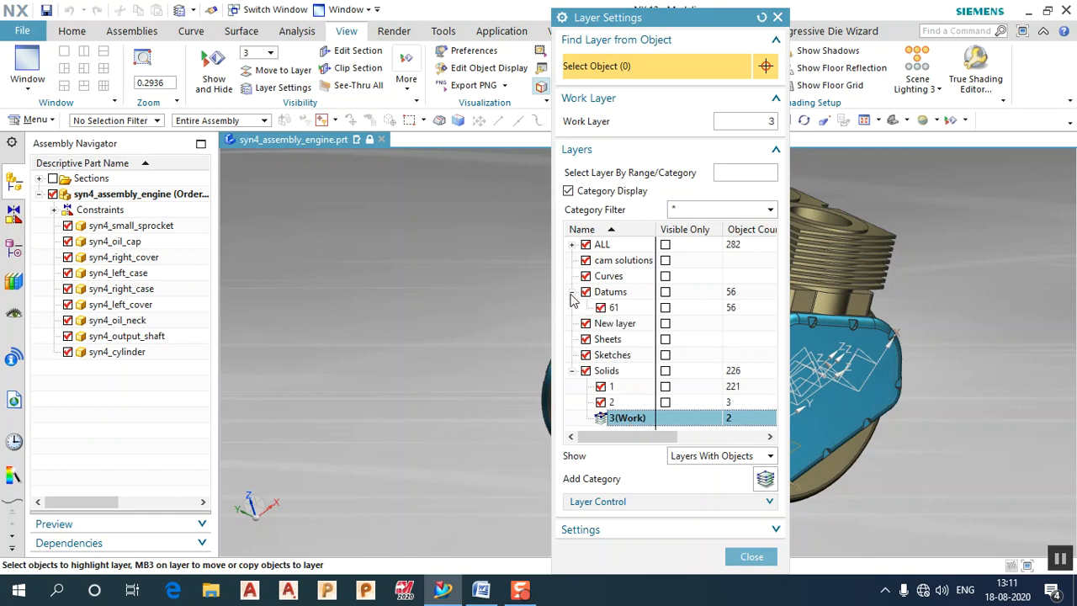
double_click(631, 308)
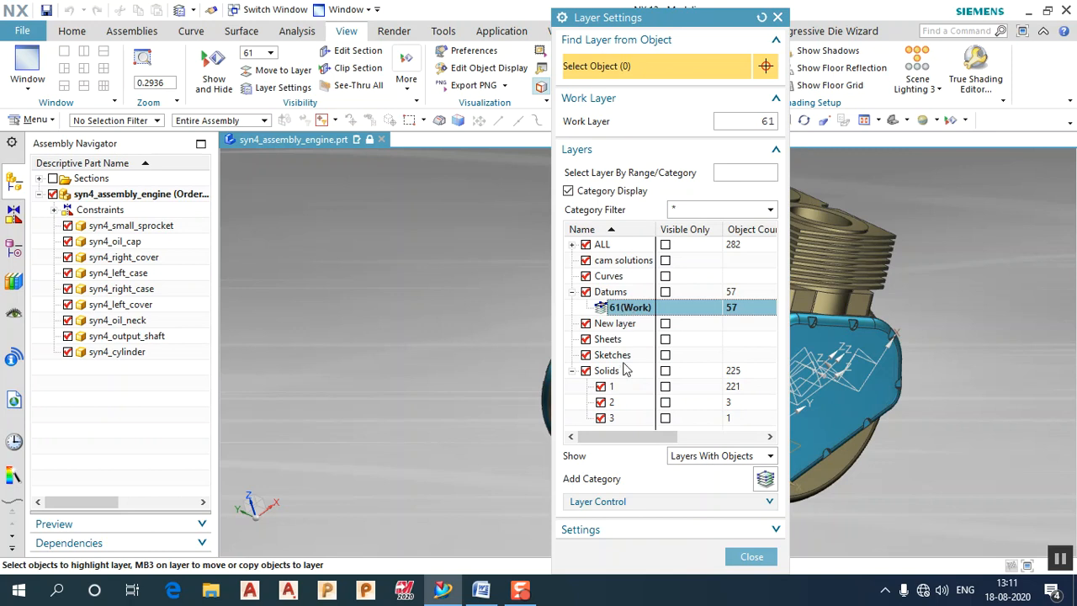
double_click(625, 402)
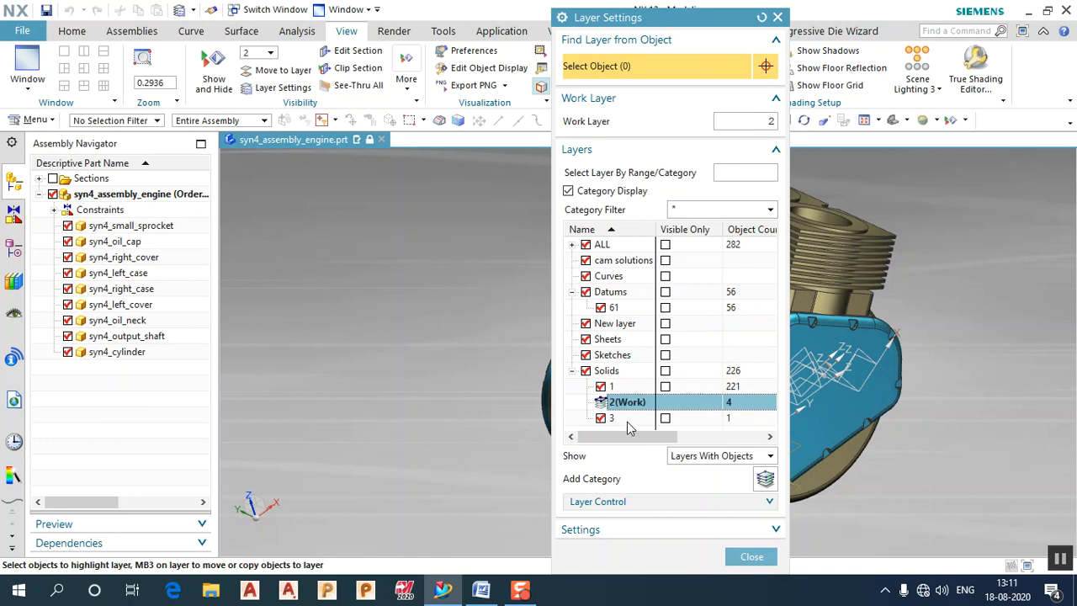
double_click(624, 418)
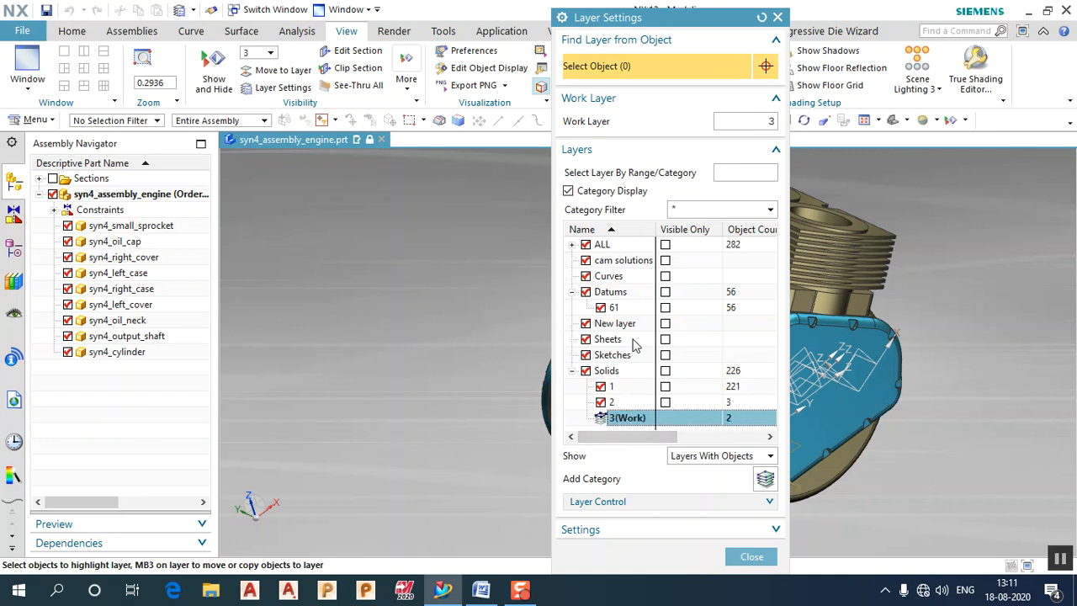
- Set the work layer first to 4 and finally to 44, and check its category in the layer list
double_click(761, 122)
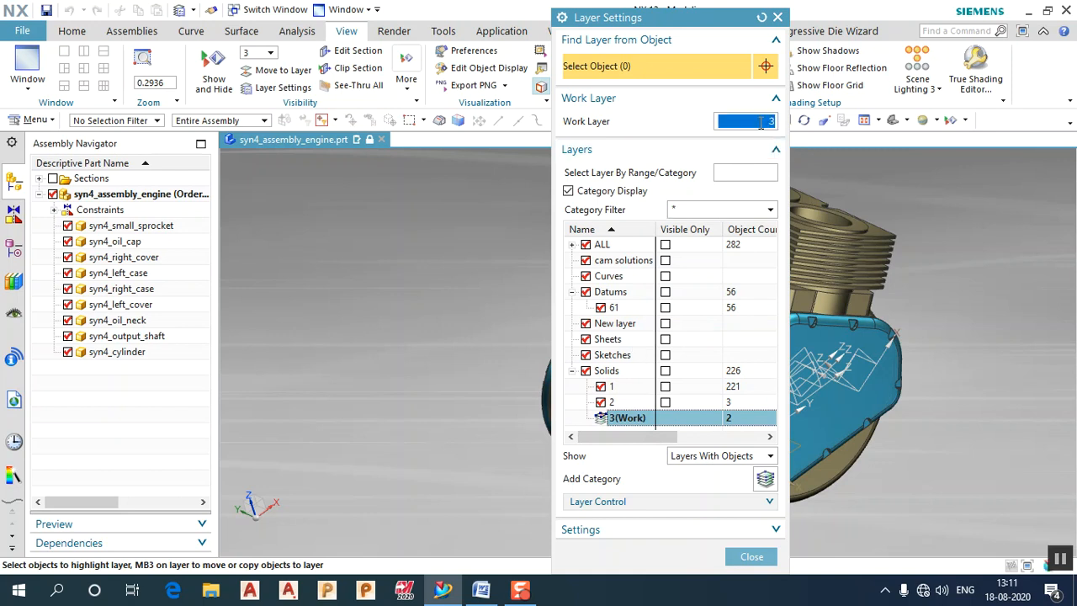
type("4")
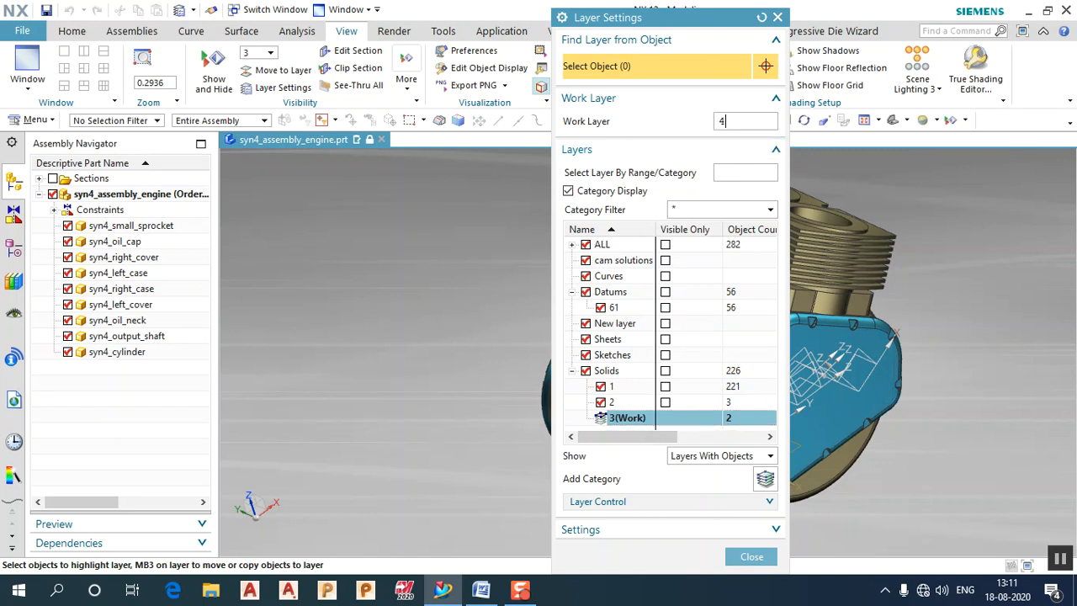
key("Return")
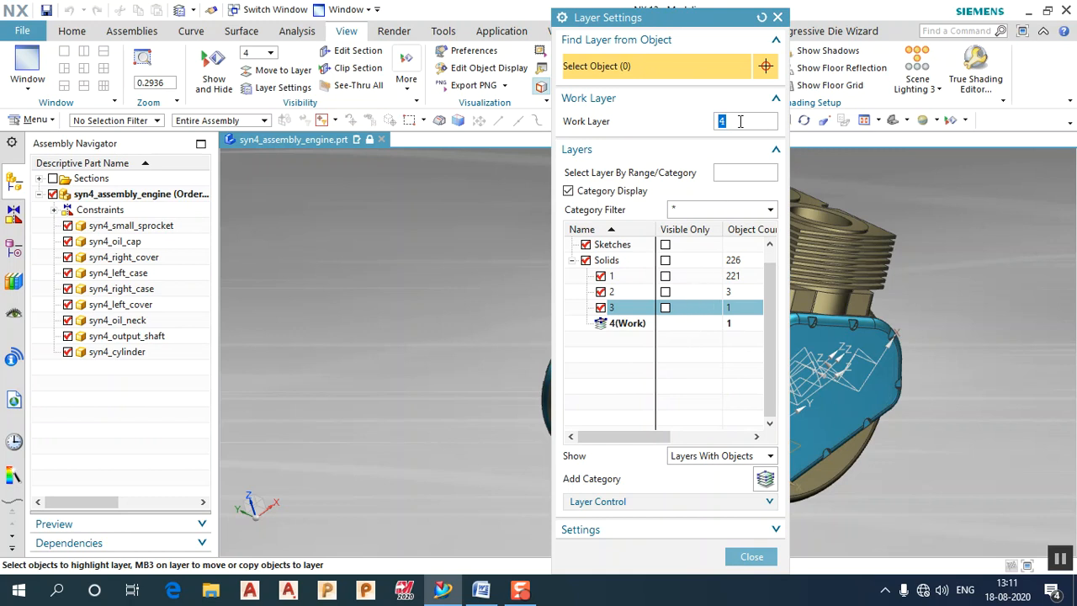
type("44")
key("Return")
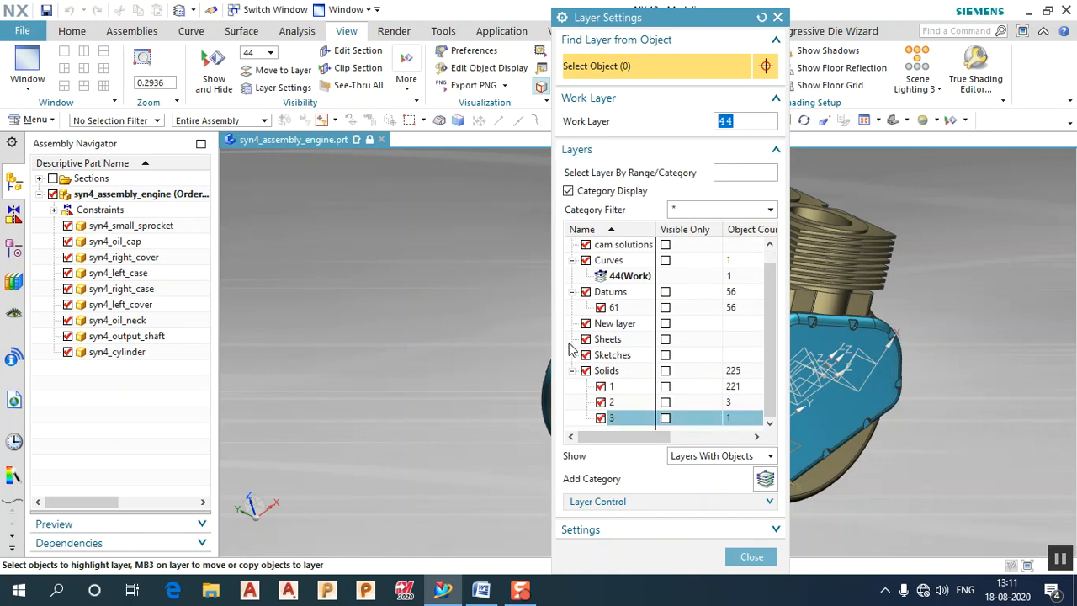
scroll(585, 324, "up", 1)
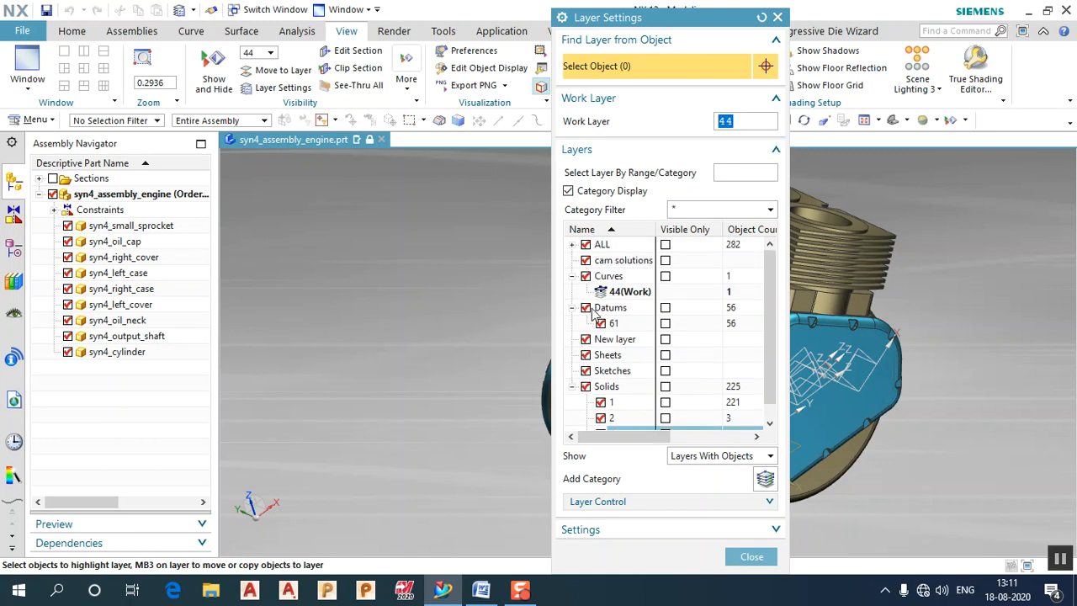
- Expand the ALL category to compare its layers with those under Curves, and close the layer settings
left_click(572, 245)
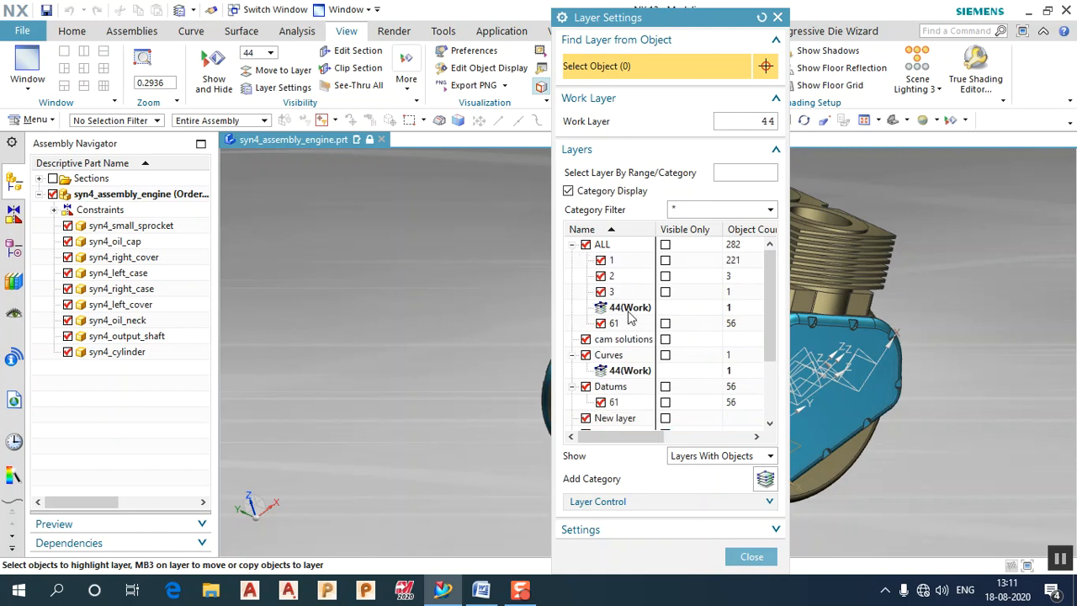
left_click(621, 374)
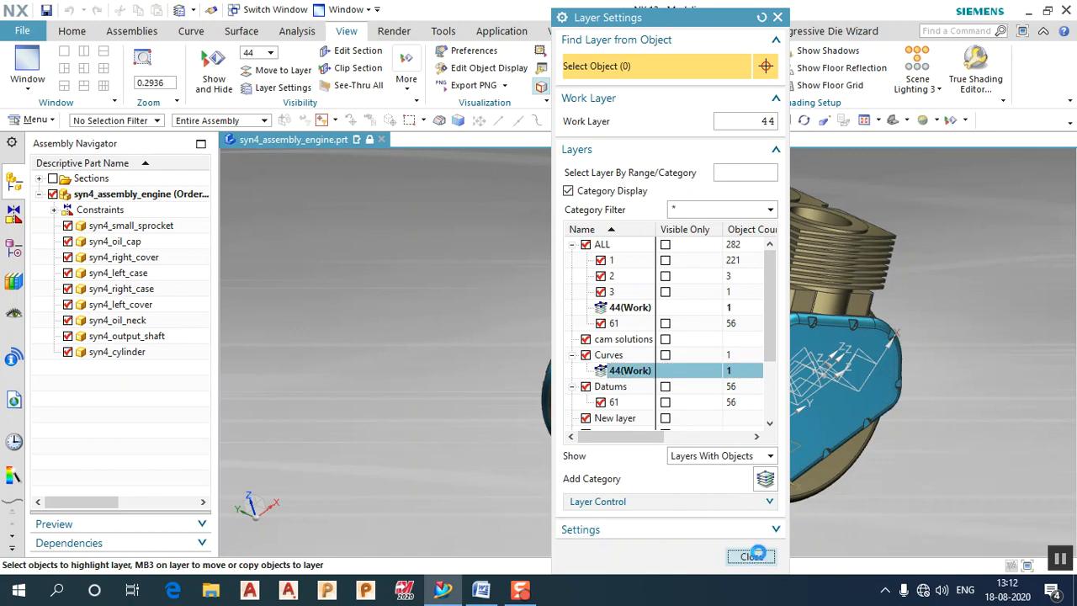
left_click(752, 556)
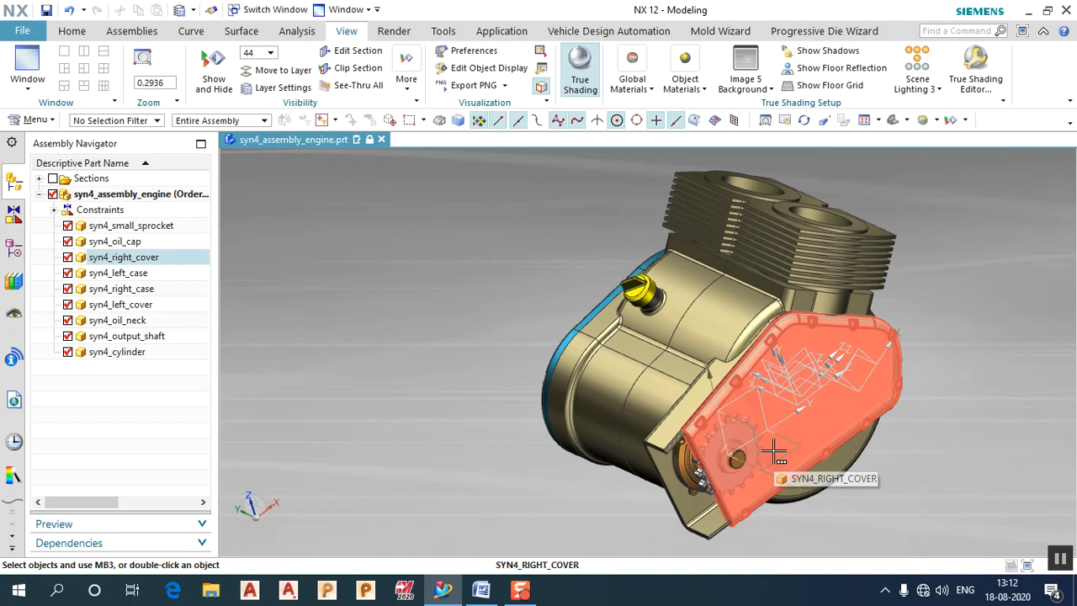
- Set the work layer first to 3 and finally to 5
left_click(270, 53)
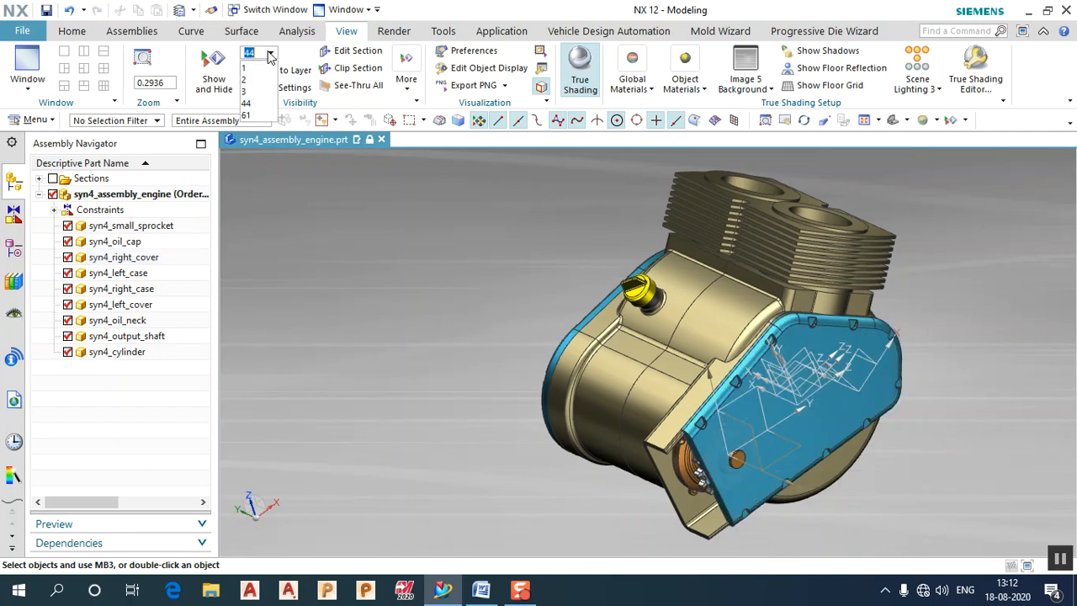
left_click(259, 92)
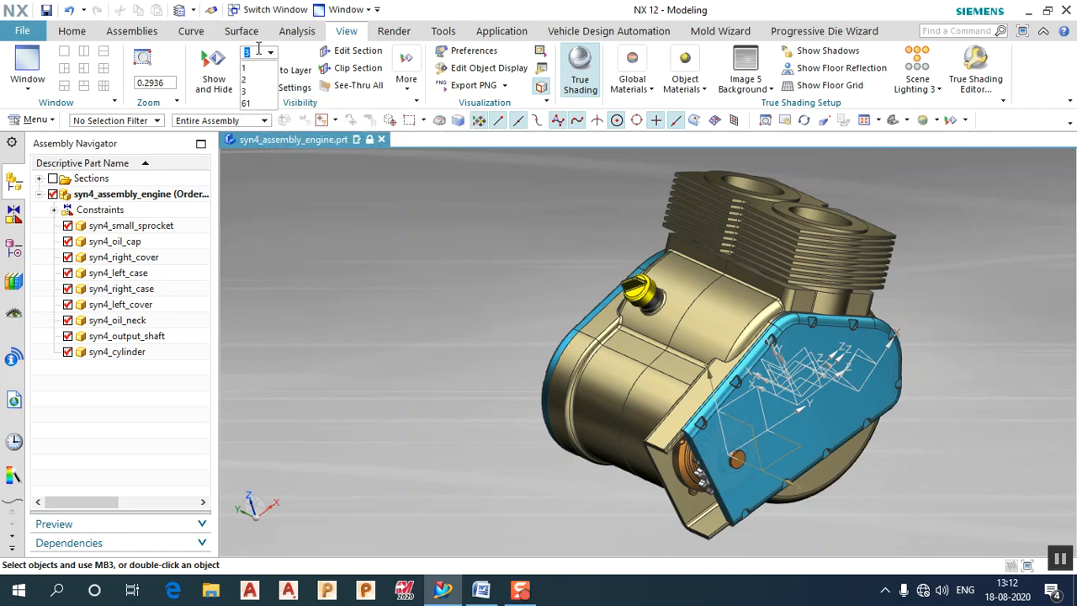
type("5")
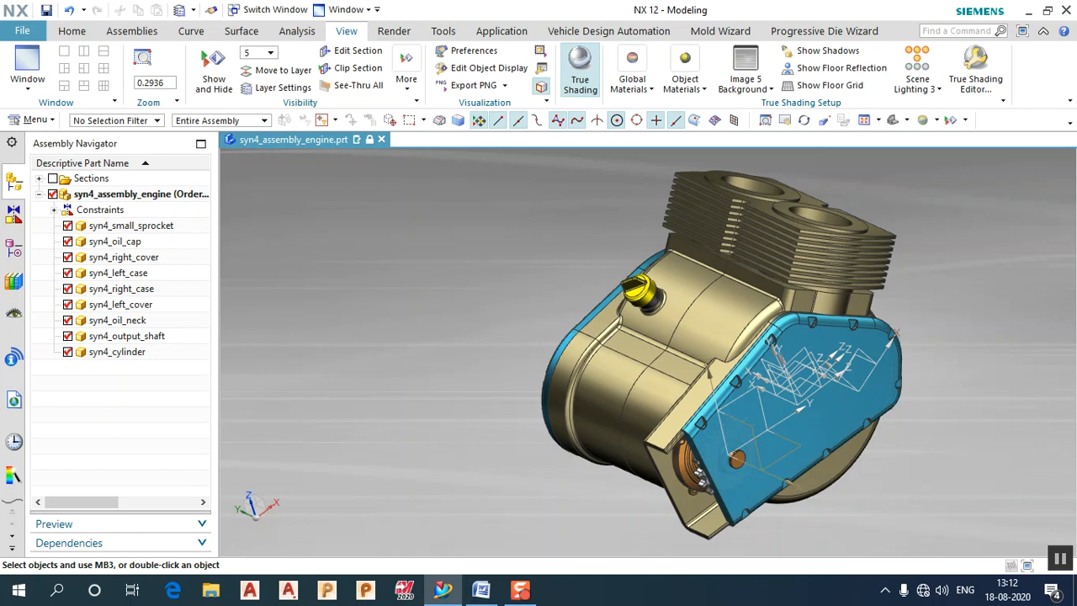
left_click(329, 217)
- Sketch a circle beside the engine on the default inferred plane and finish the sketch
left_click(81, 32)
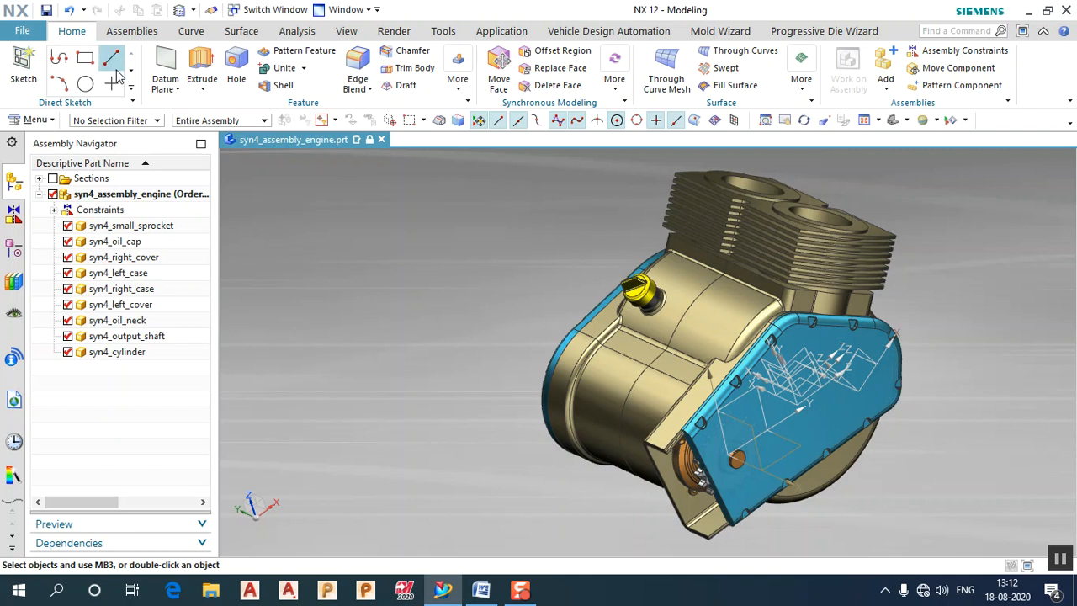
left_click(24, 68)
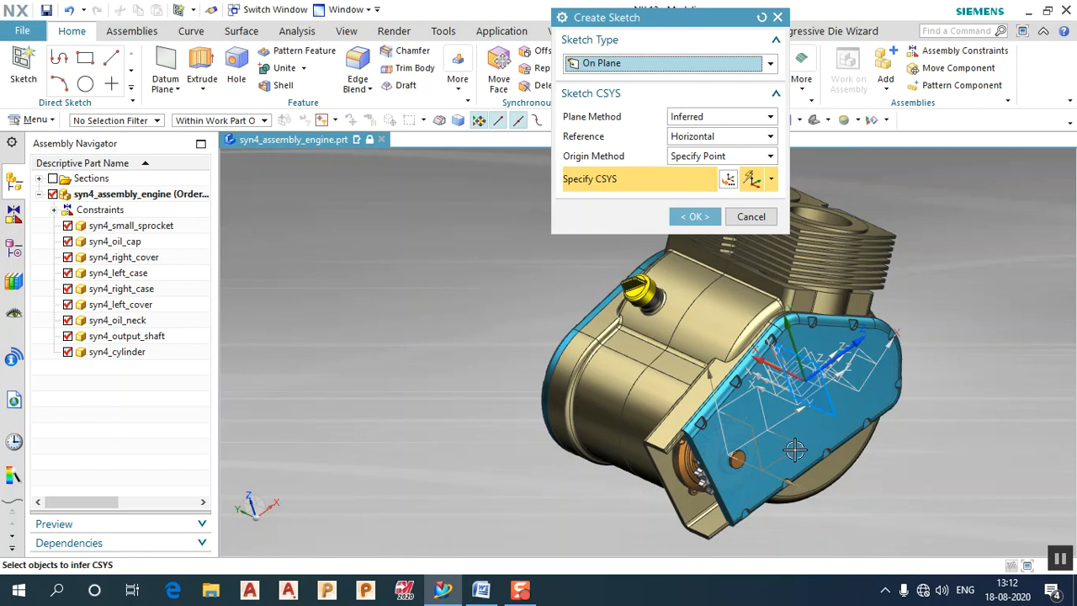
left_click(695, 216)
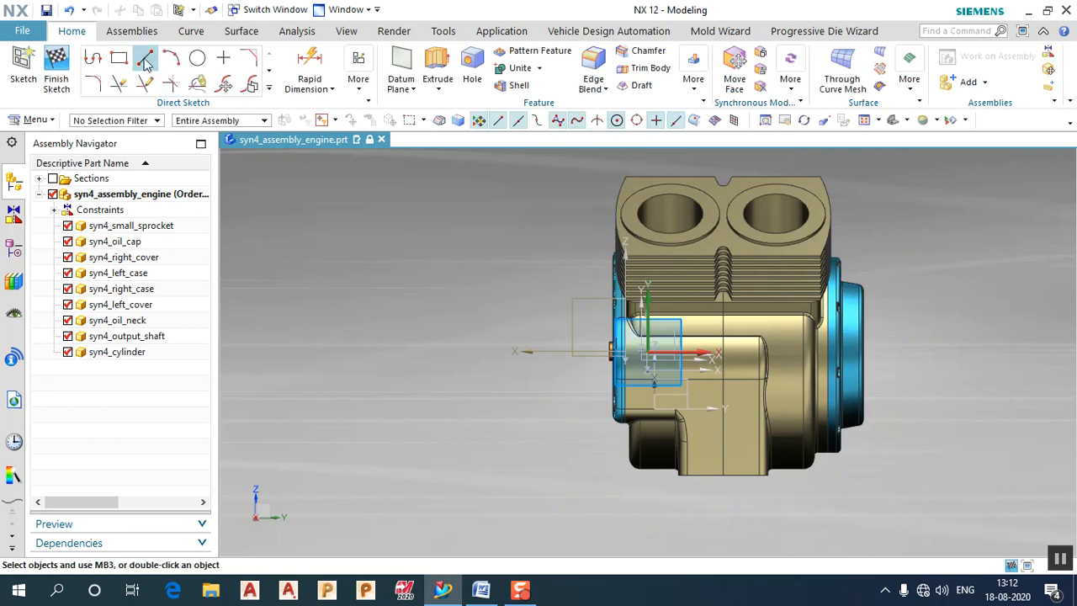
left_click(198, 58)
left_click(414, 352)
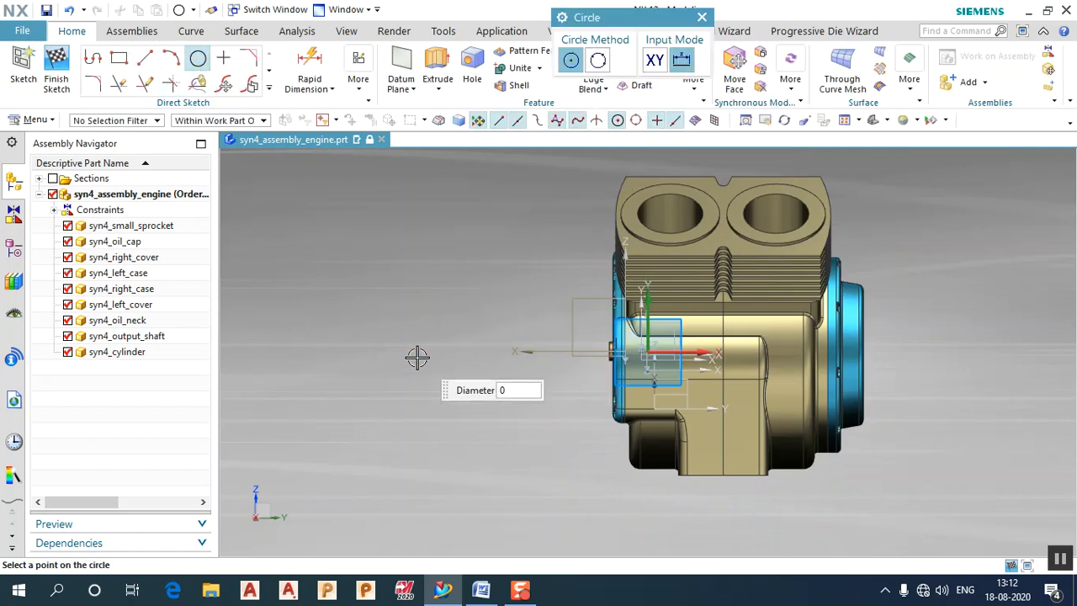
left_click(409, 423)
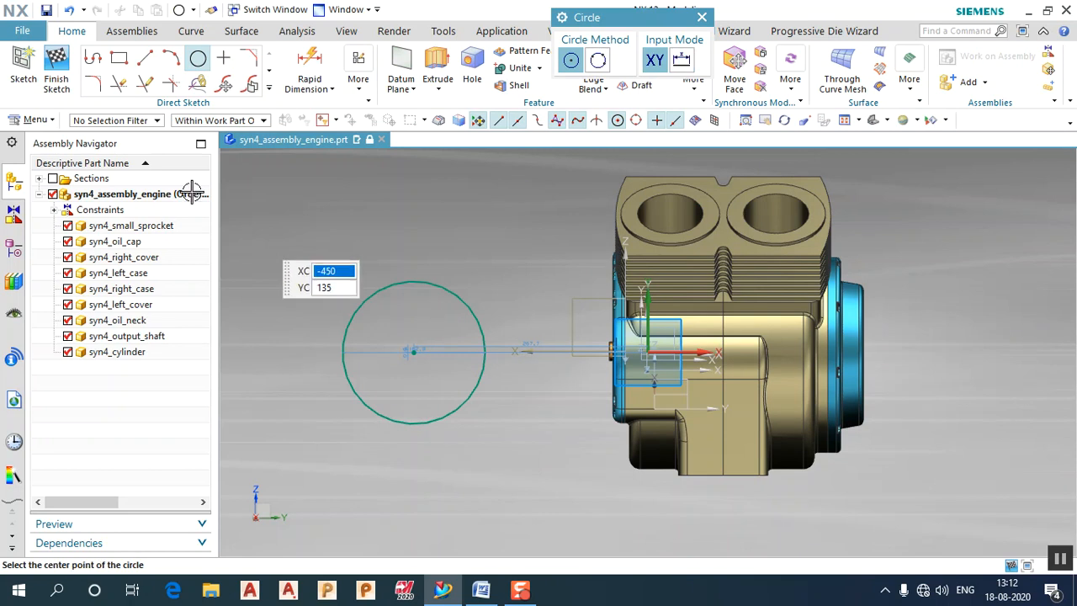
left_click(56, 67)
- Extrude the sketched circle from -37 mm to 20 mm as a solid disc beside the engine
mouse_move(361, 211)
middle_mouse_down()
mouse_move(421, 275)
mouse_move(481, 263)
mouse_move(471, 265)
middle_mouse_up()
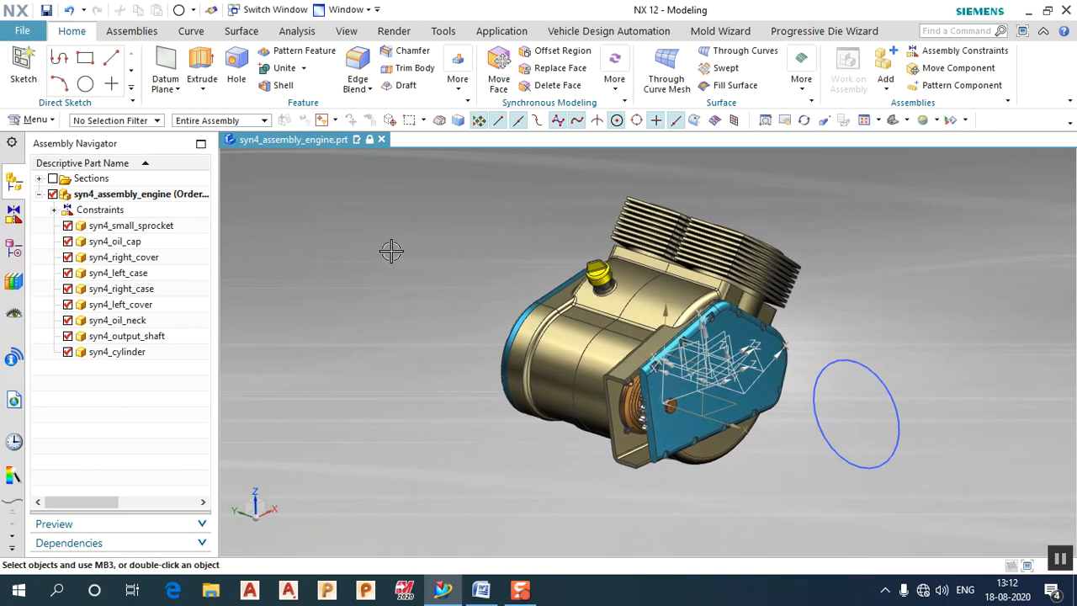
left_click(202, 71)
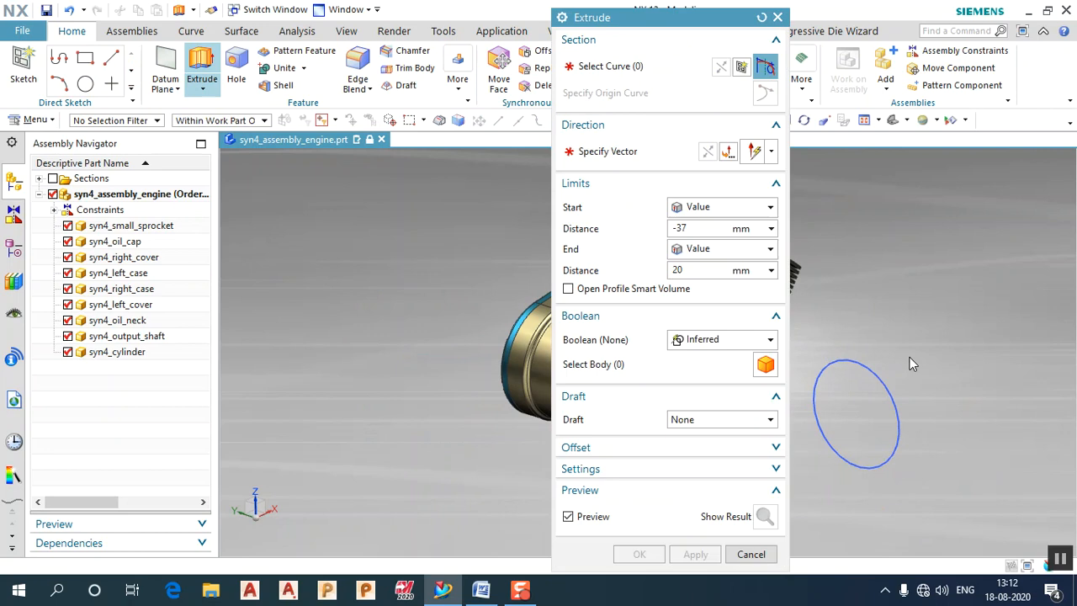
left_click(867, 377)
left_click(638, 553)
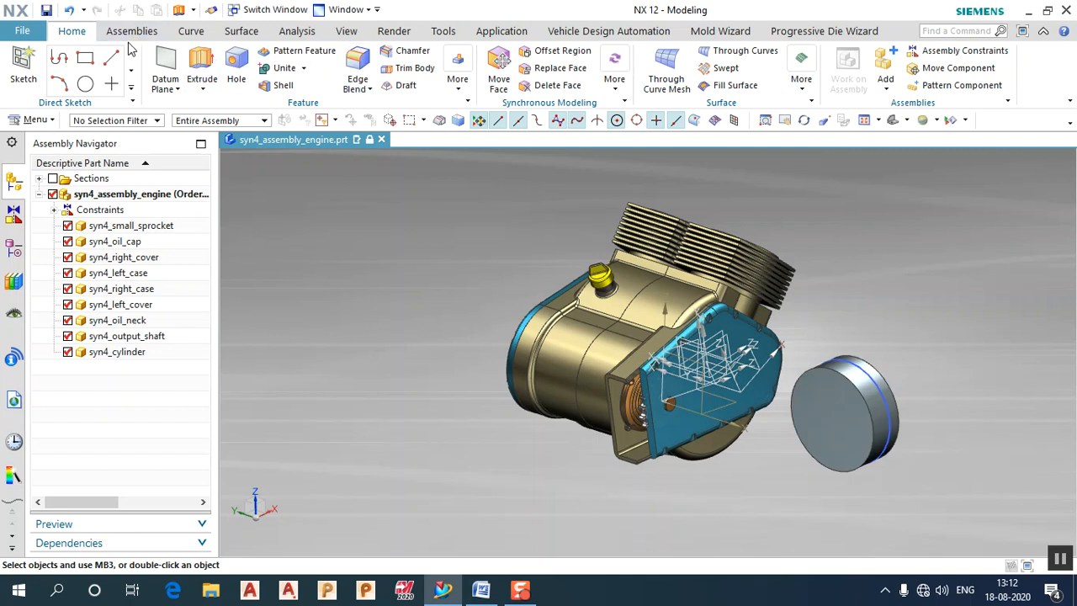
- Examine layer 5 under the ALL category in the layer settings, switch the work layer to 2 and return it to 5
left_click(345, 31)
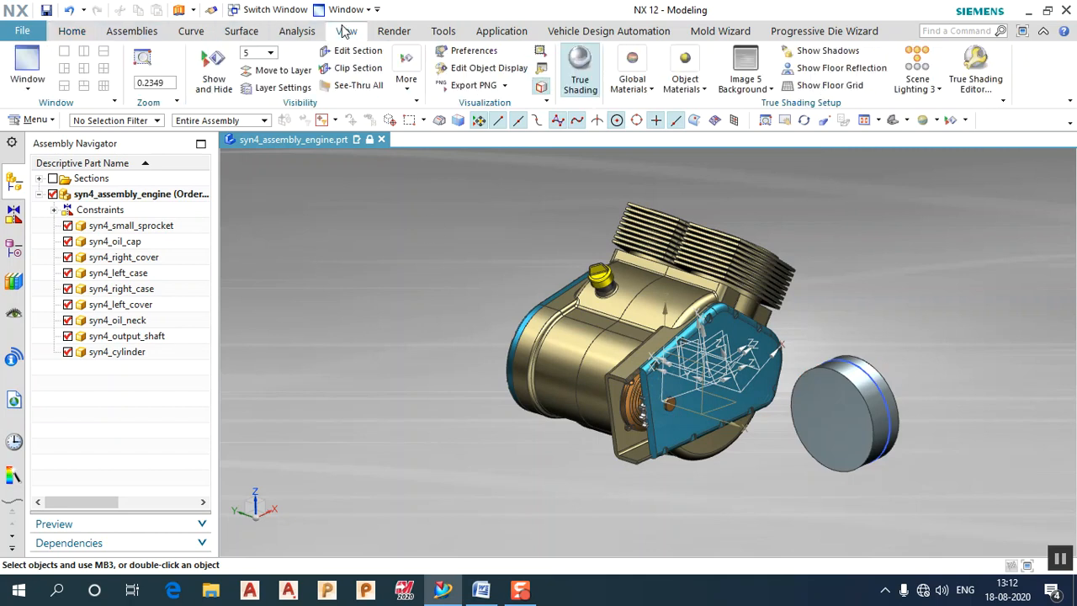
left_click(296, 89)
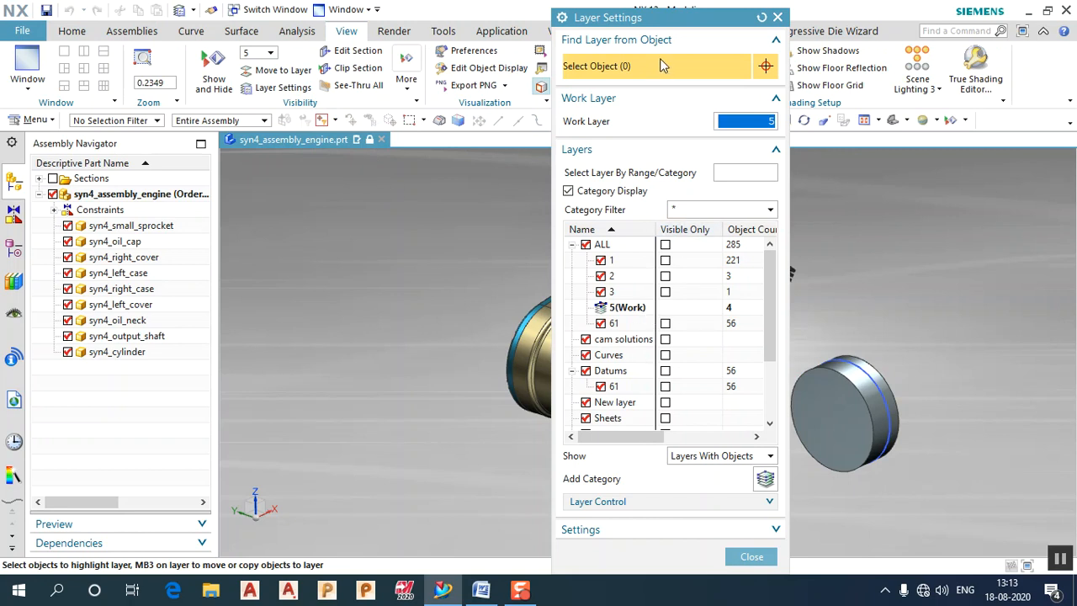
left_click_drag(651, 18, 320, 12)
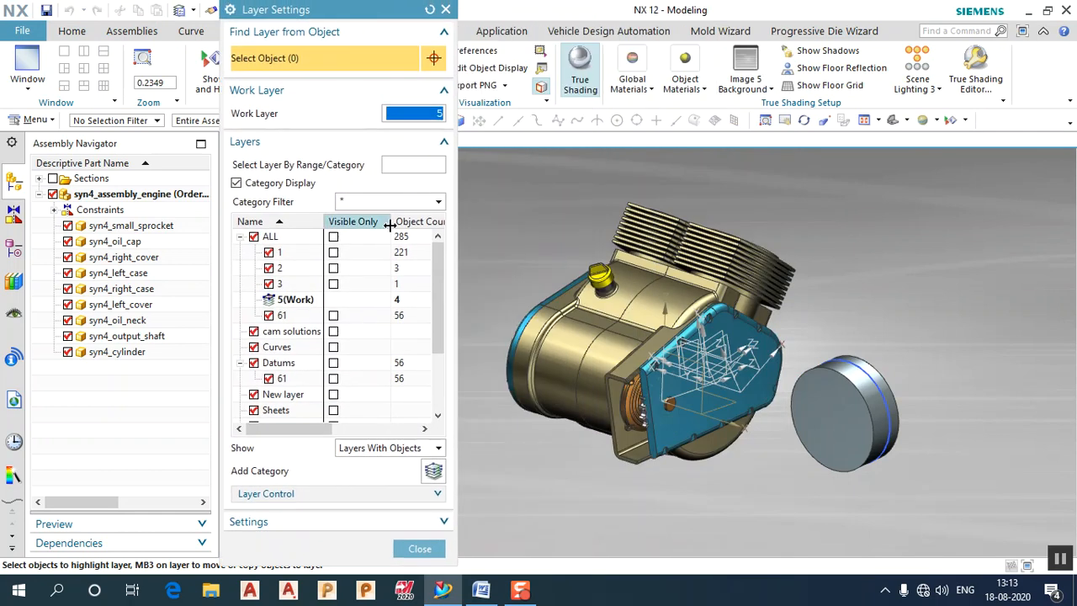
double_click(293, 285)
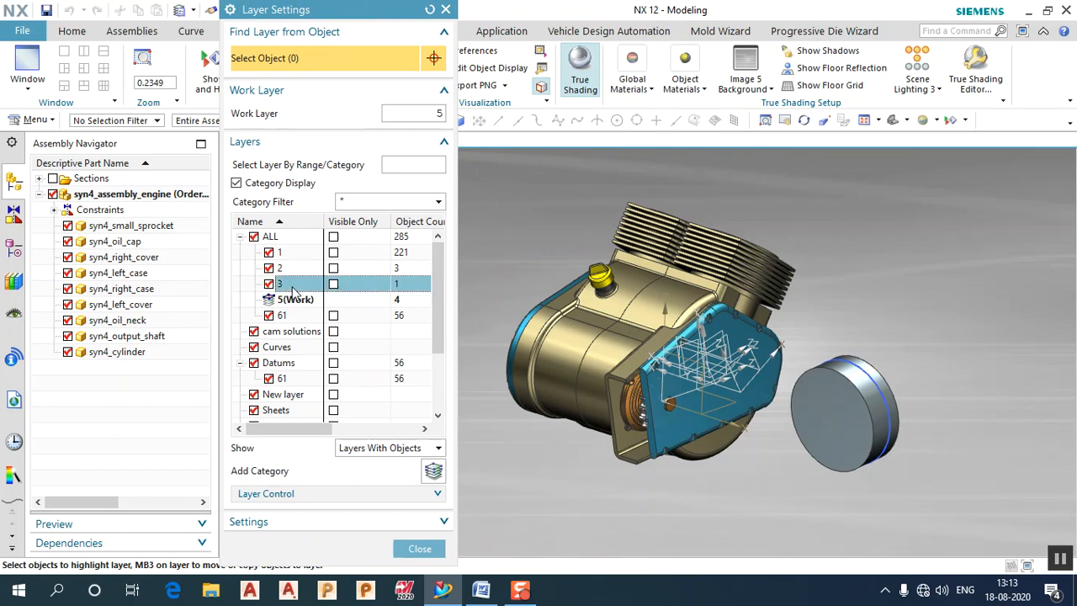
double_click(291, 268)
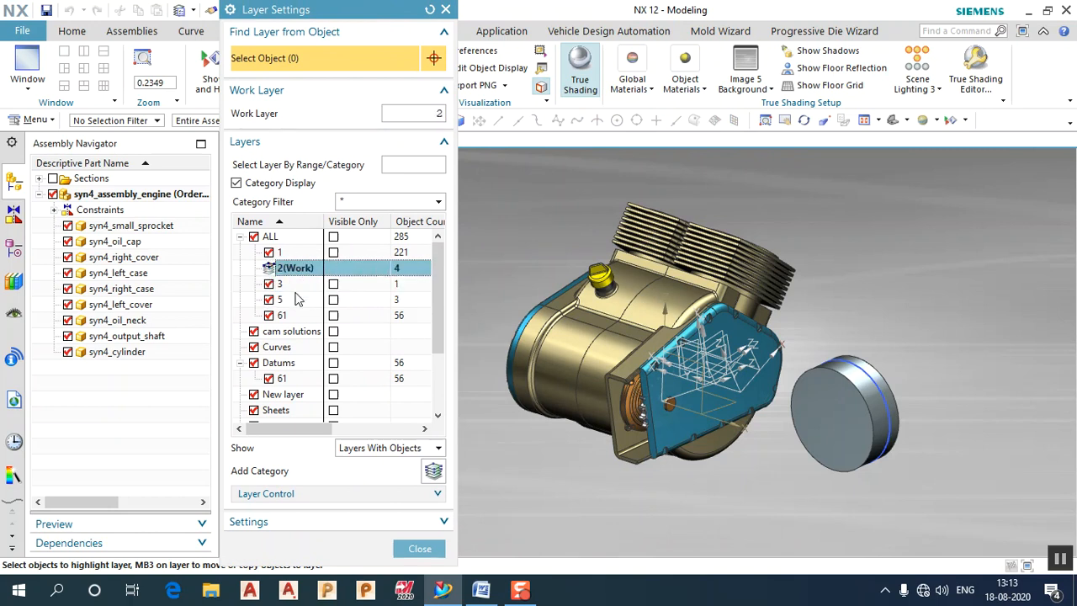
left_click(297, 303)
double_click(286, 300)
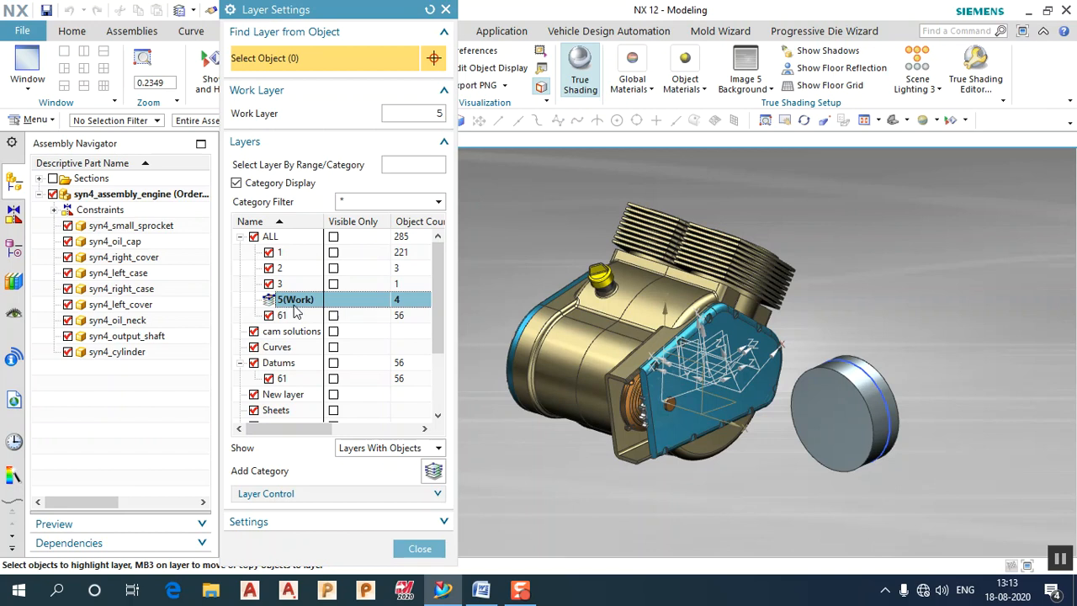
- Turn the ALL category off and on again, and do the same with layers 1, 2 and 3 individually
left_click(253, 236)
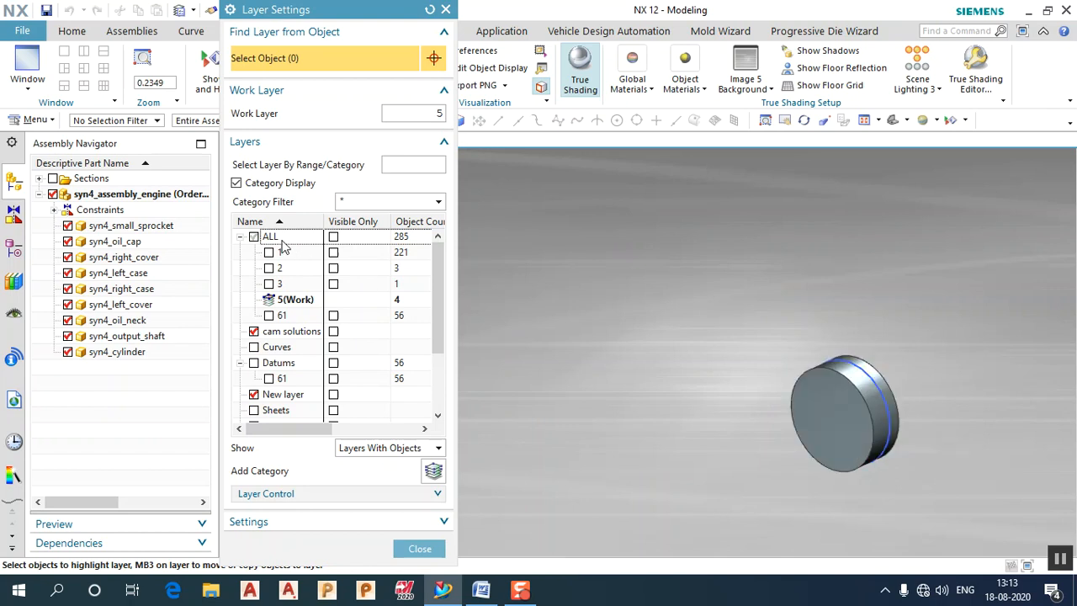
left_click(253, 236)
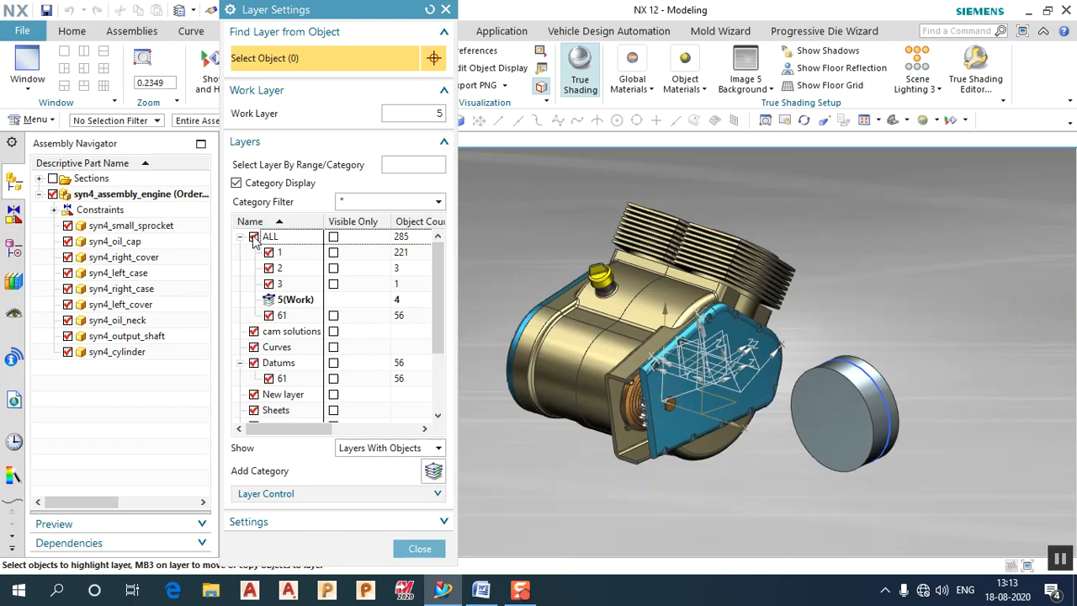
left_click(268, 252)
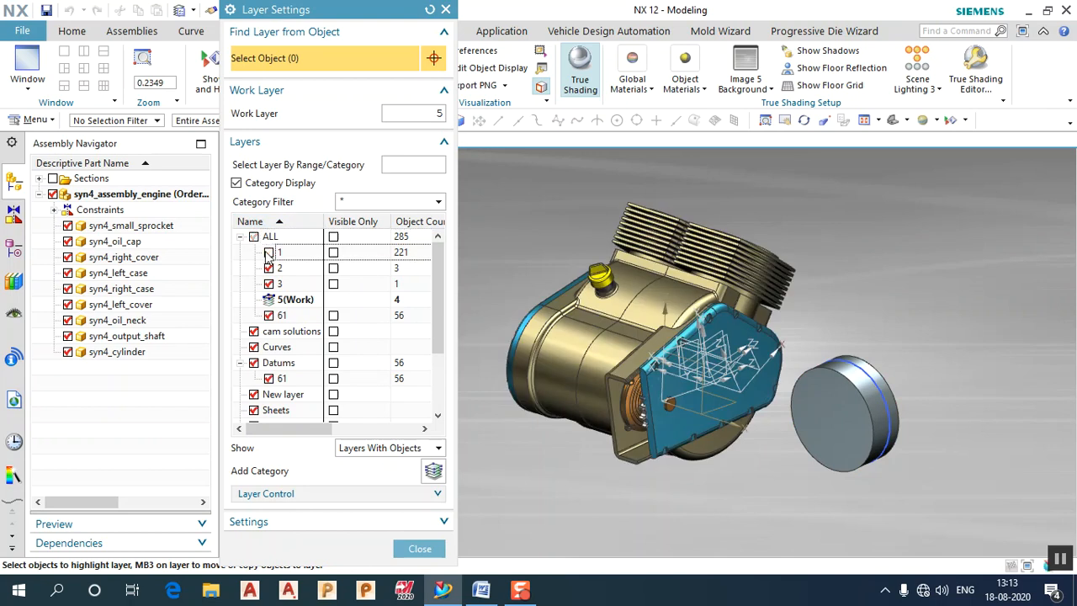
left_click(268, 267)
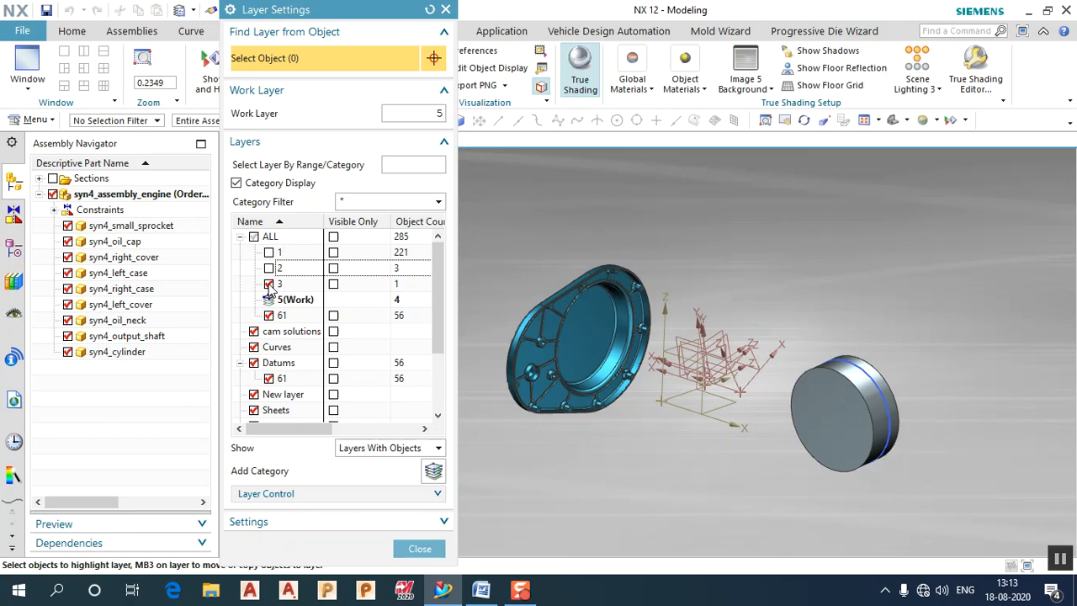
left_click(268, 283)
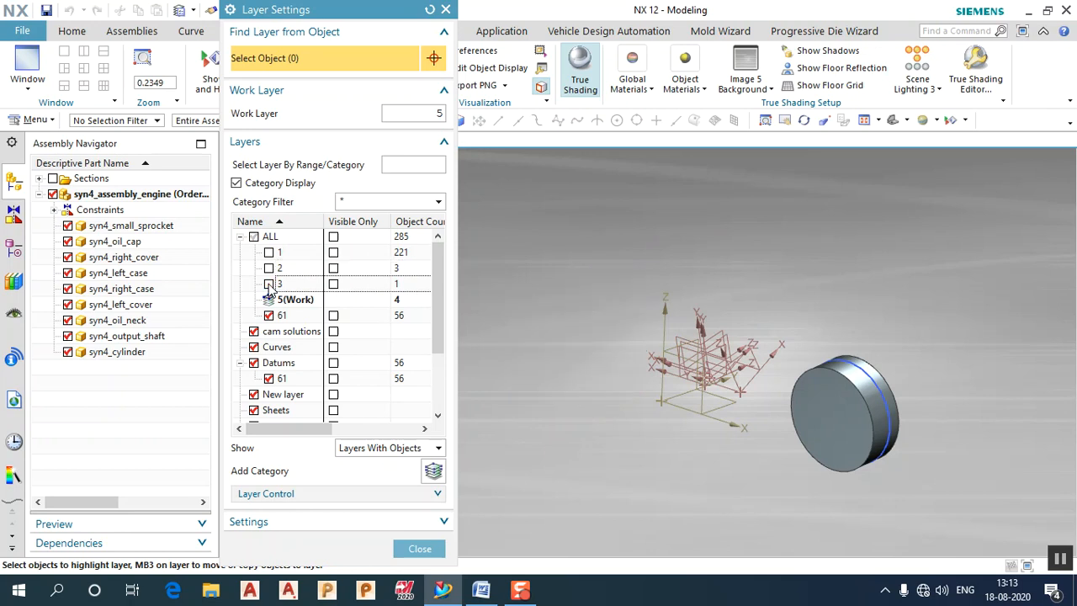
left_click(268, 283)
left_click(269, 268)
left_click(268, 252)
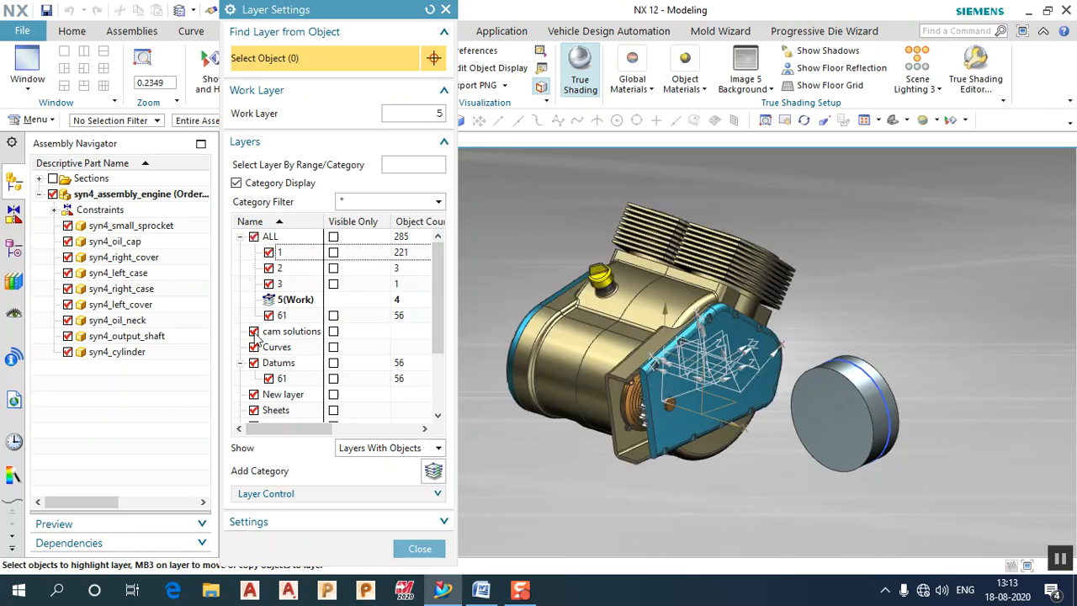
- Turn the Datums category off and on again, and close the layer settings
left_click(253, 363)
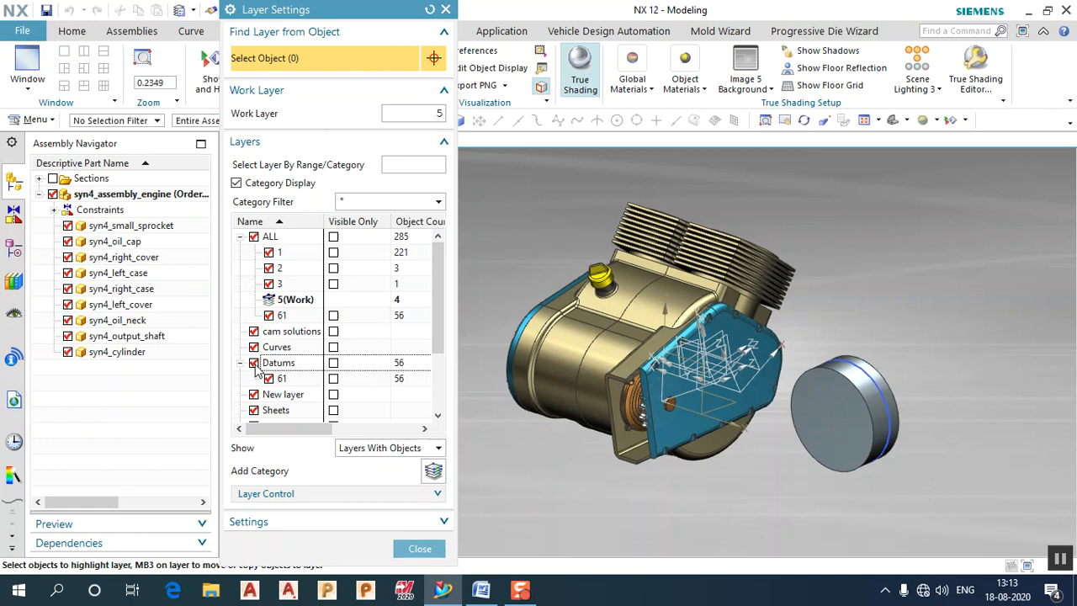
left_click(254, 362)
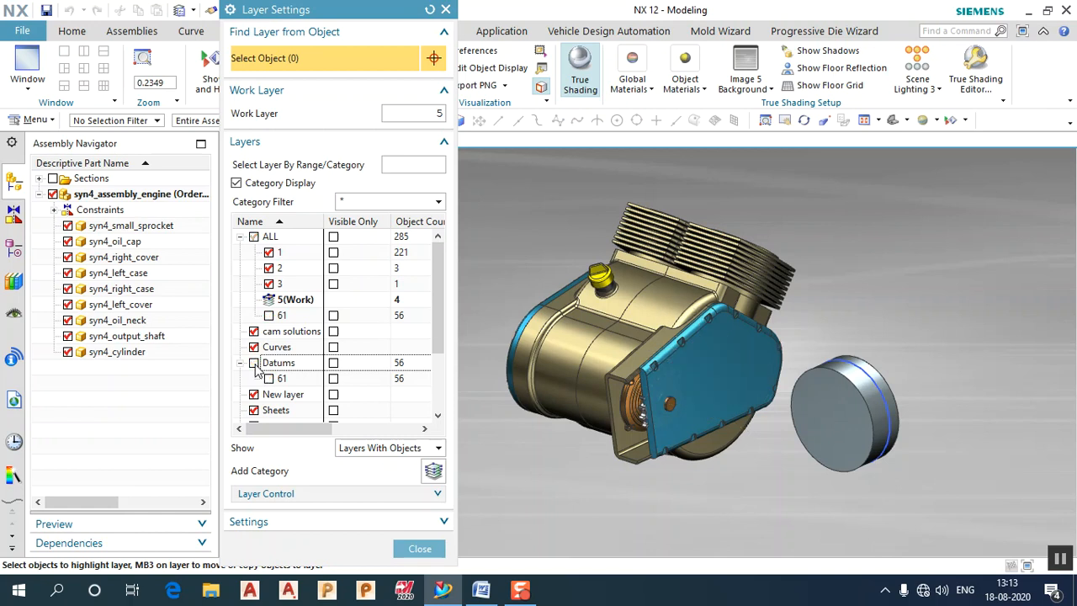
left_click(254, 363)
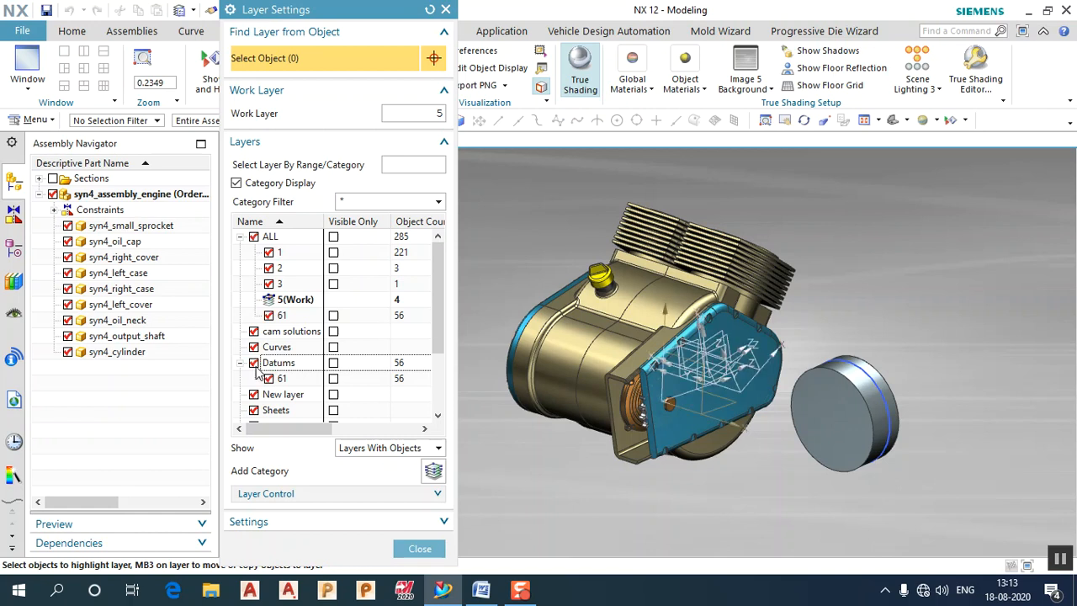
left_click(413, 550)
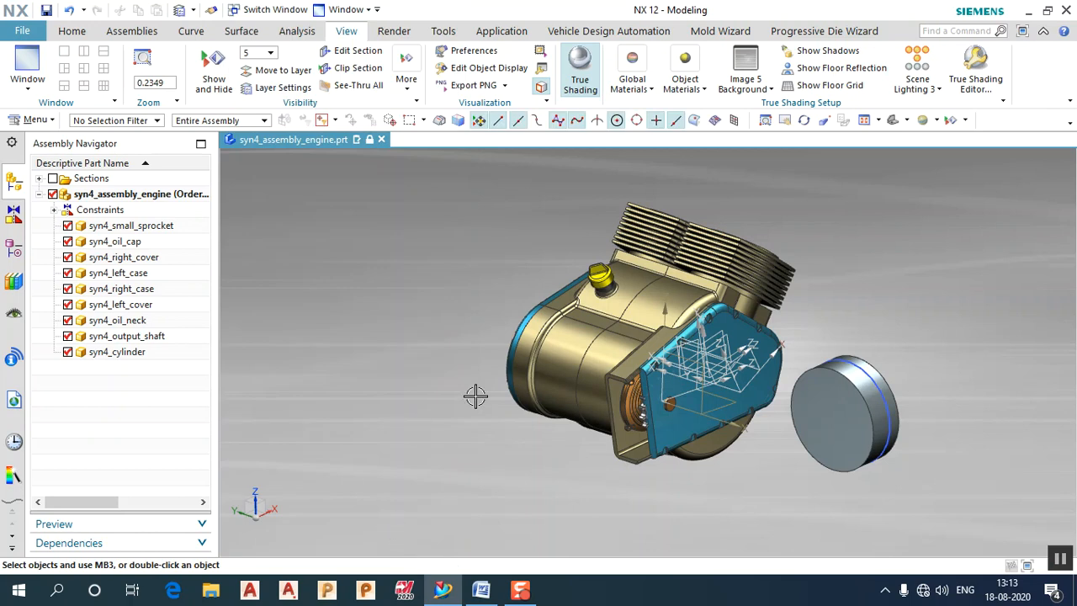
- Highlight several engine components in turn in the assembly tree and hide the syn4_left_case component
left_click(118, 242)
left_click(122, 274)
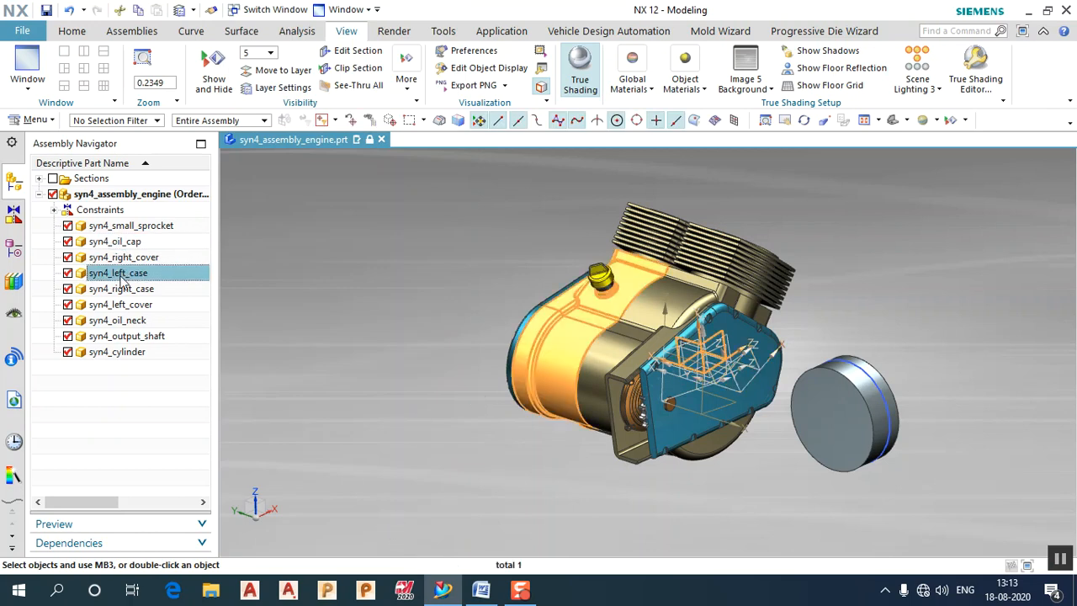
left_click(122, 292)
left_click(126, 321)
left_click(129, 227)
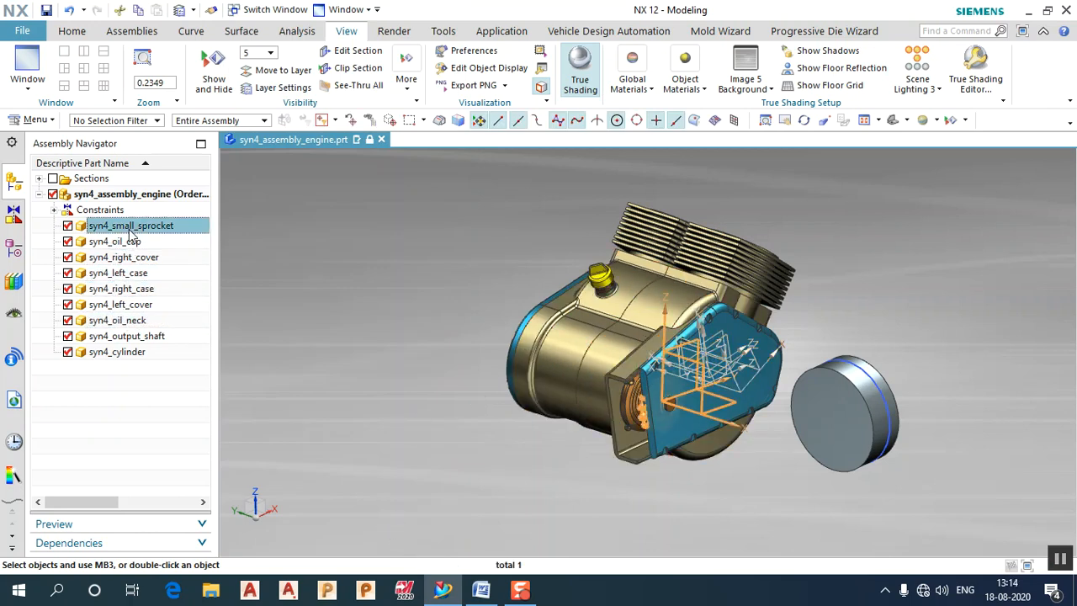
left_click(130, 244)
left_click(126, 273)
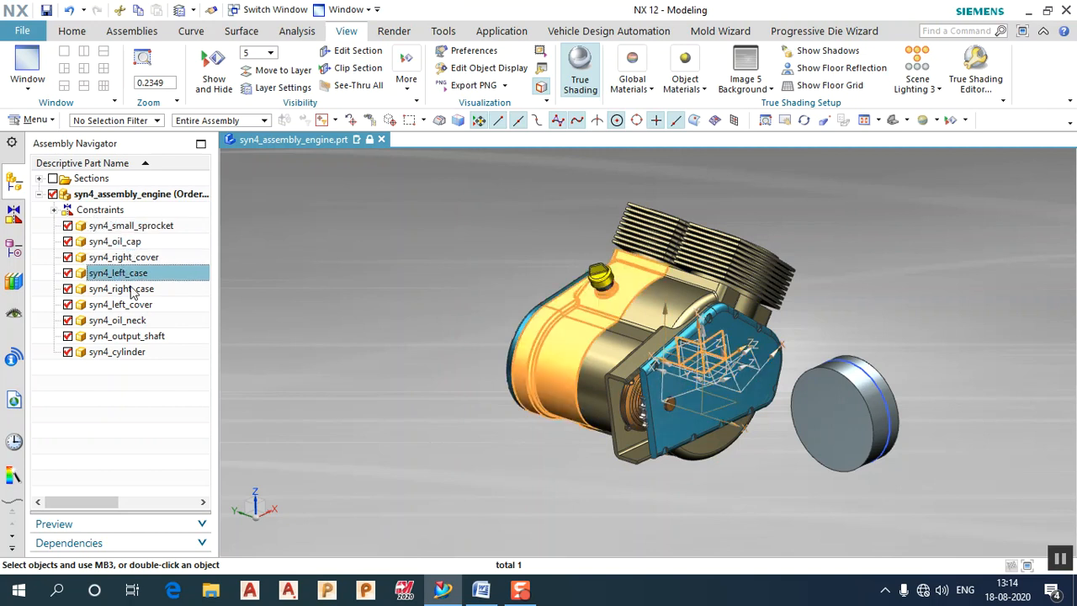
right_click(133, 276)
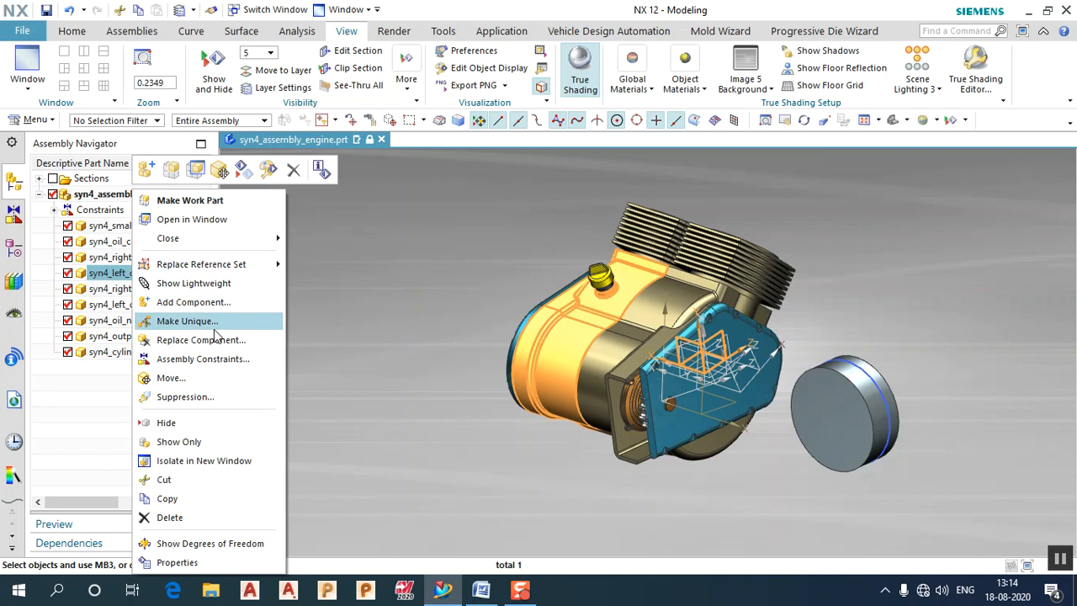
left_click(207, 423)
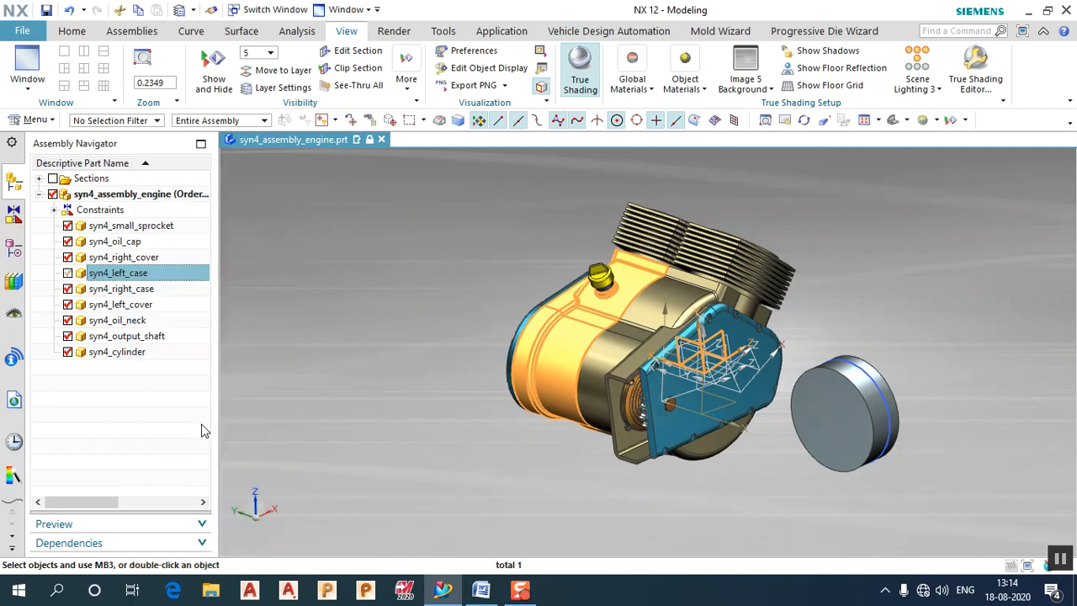
- Show the hidden syn4_left_case component again and clear its selection
right_click(126, 277)
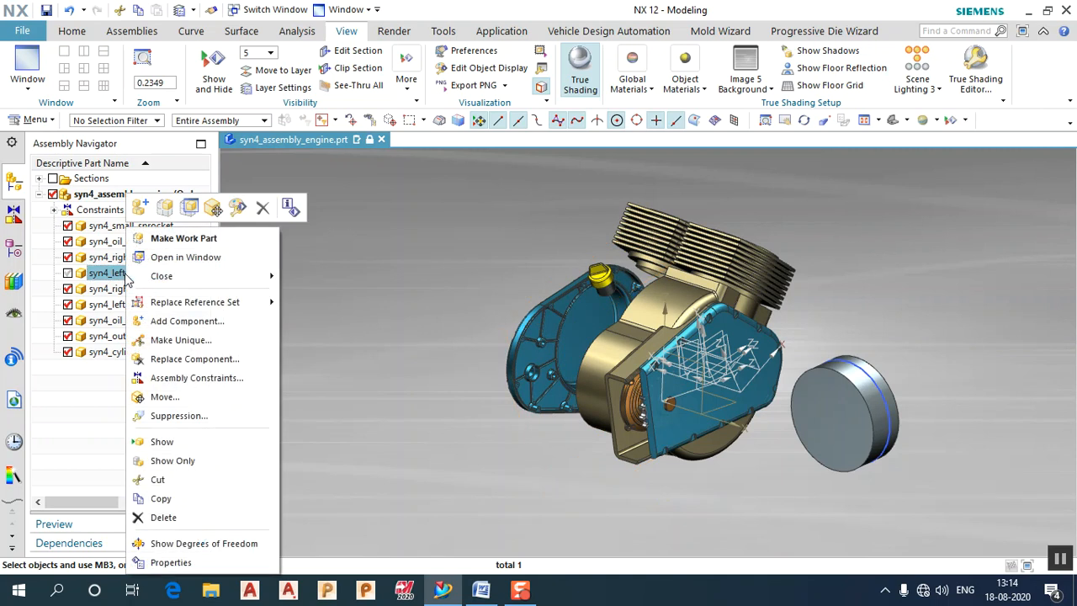
left_click(187, 441)
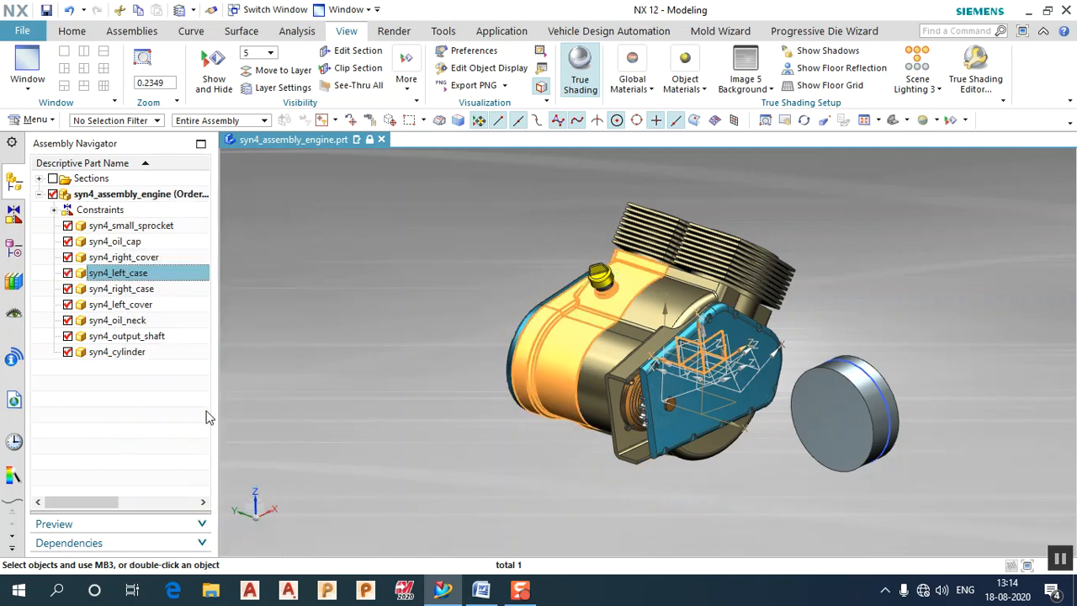
left_click(300, 296)
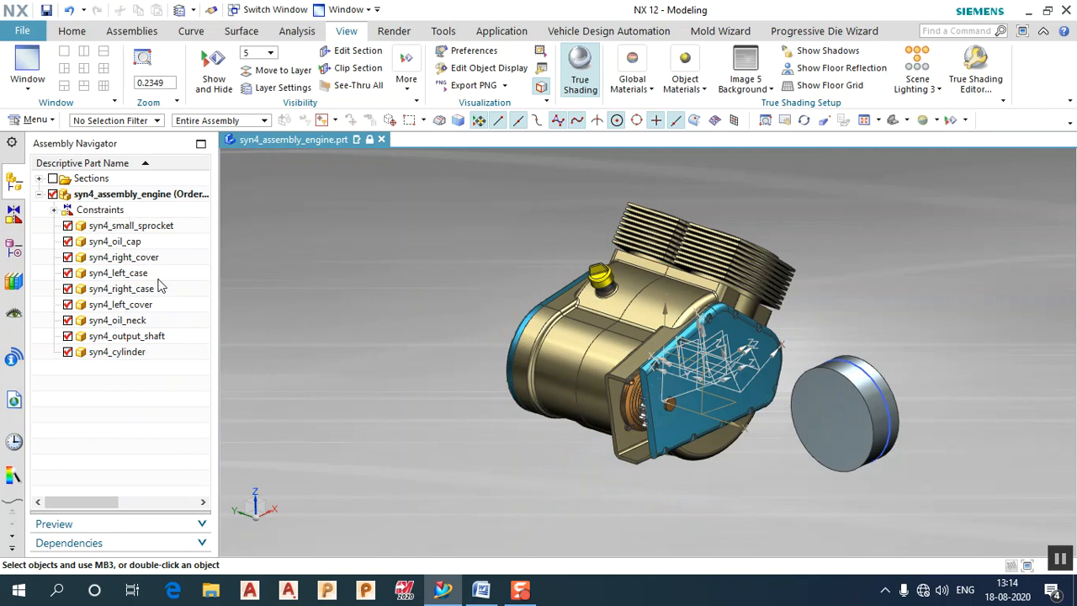
- Turn layer 2 off and on again in the layer settings
left_click(273, 90)
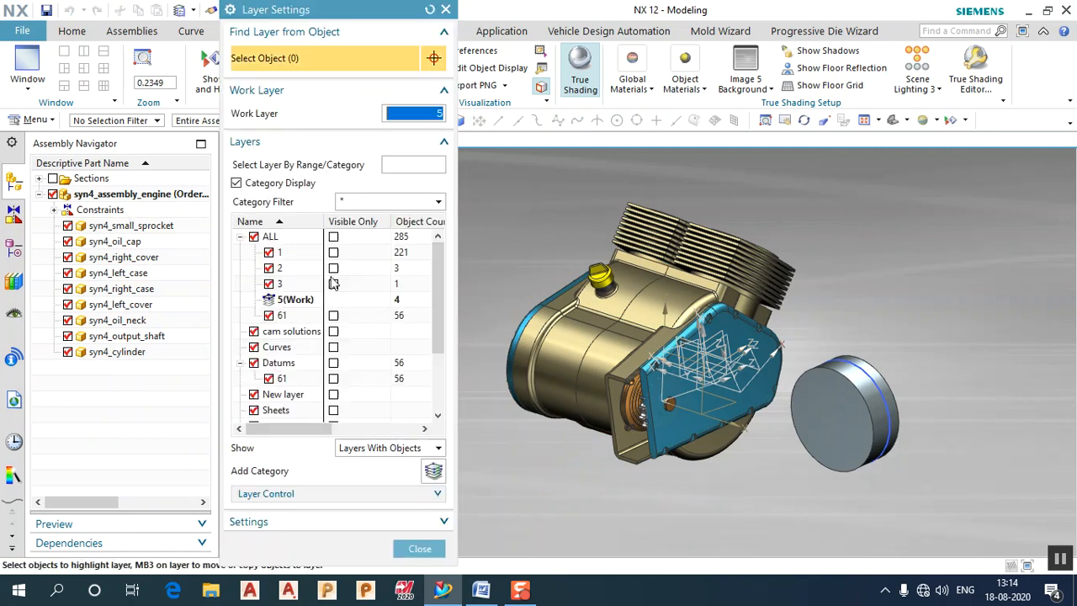
left_click(269, 269)
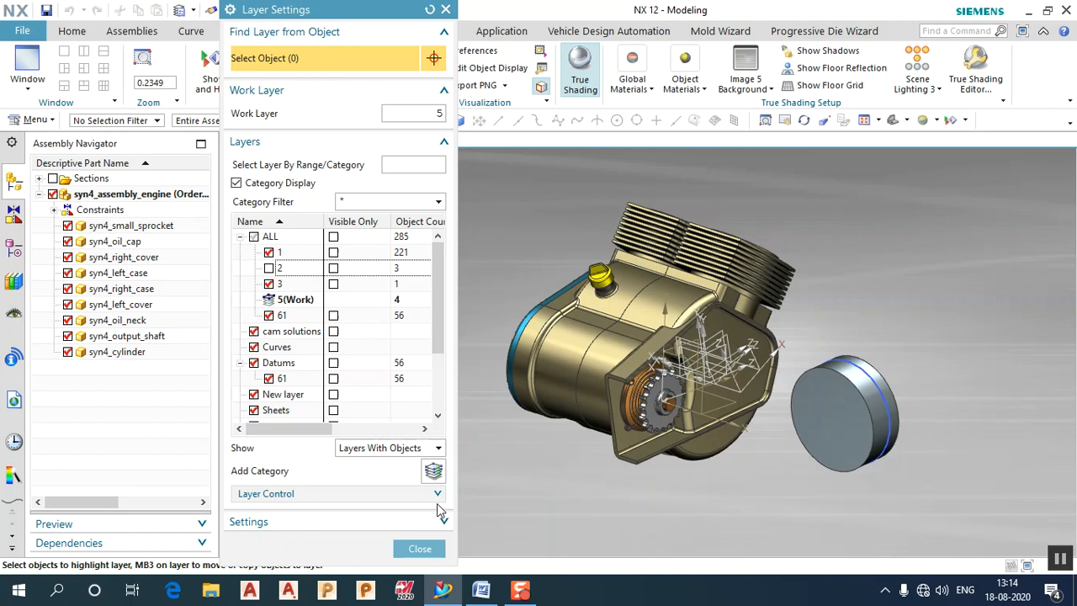
left_click(268, 269)
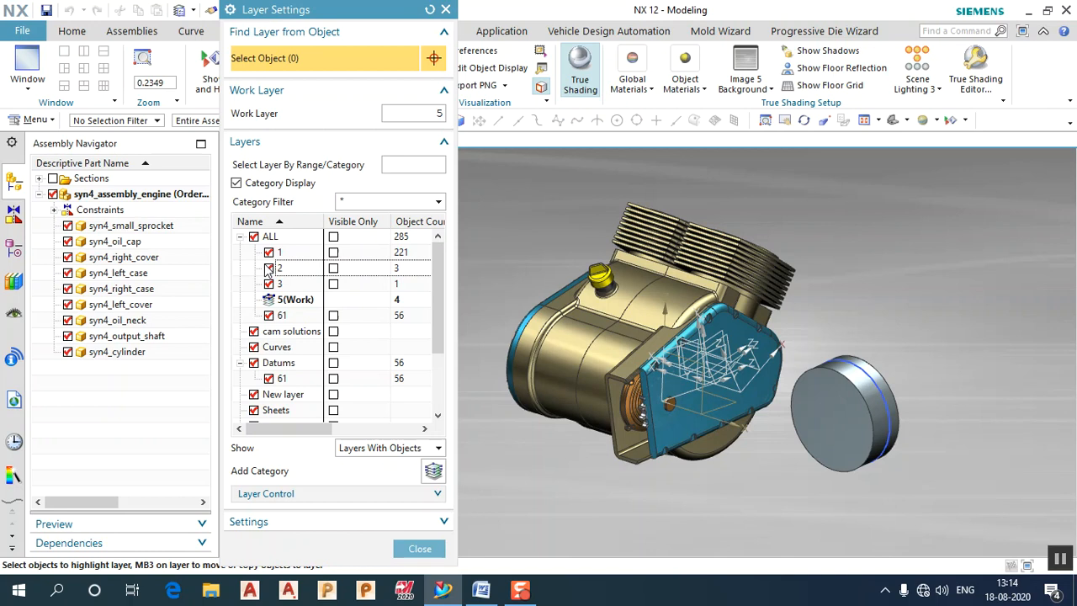
- Inspect the right cover and small sprocket, then switch the work layer to 2 and return it to 5
scroll(639, 412, "up", 3)
middle_click_drag(799, 395, 794, 397)
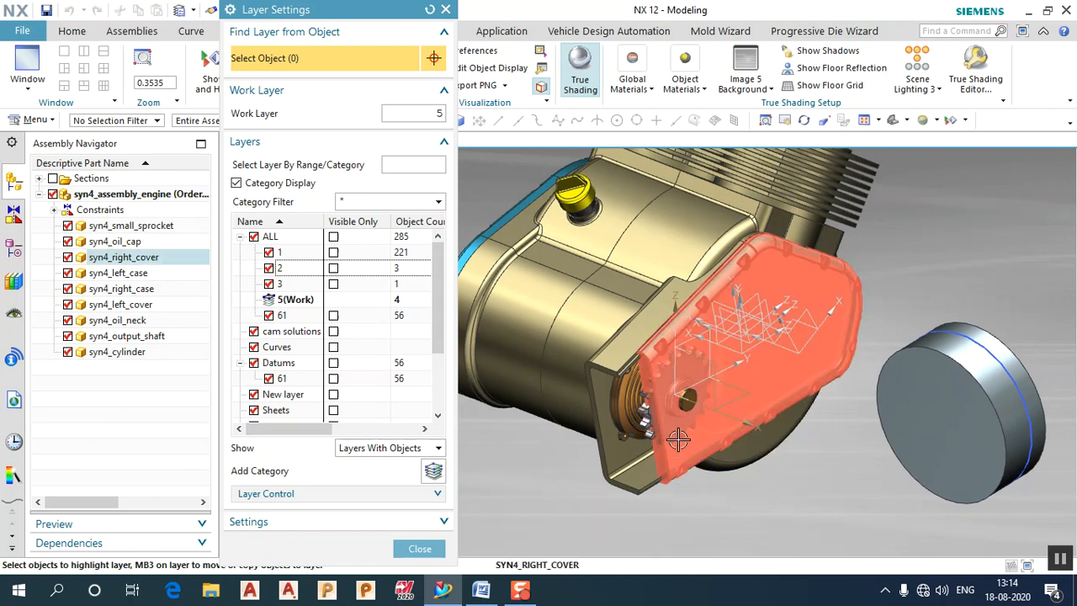
scroll(680, 443, "down", 8)
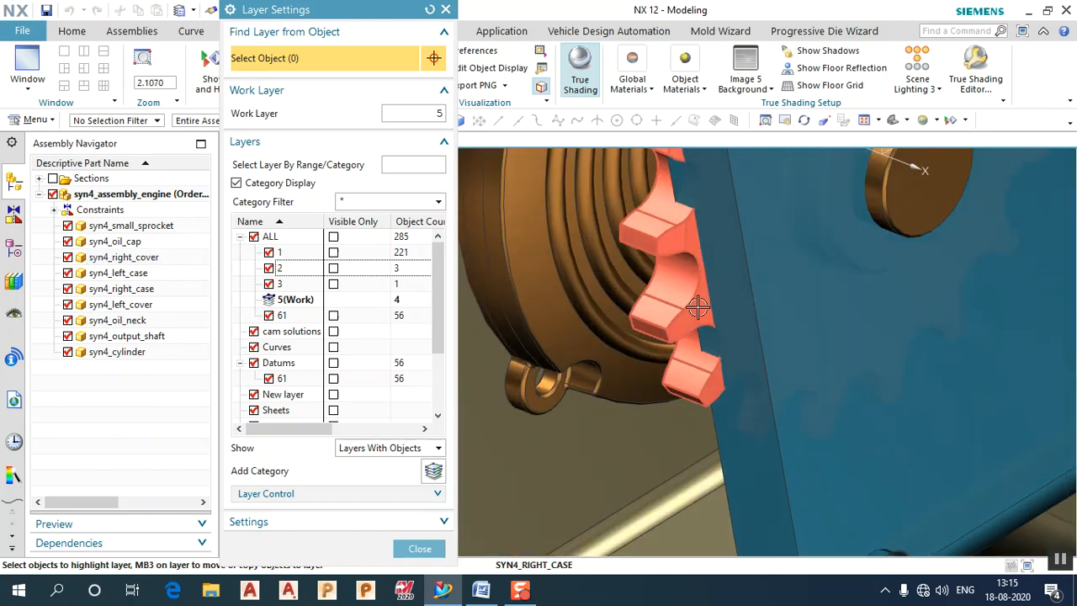
scroll(812, 334, "up", 4)
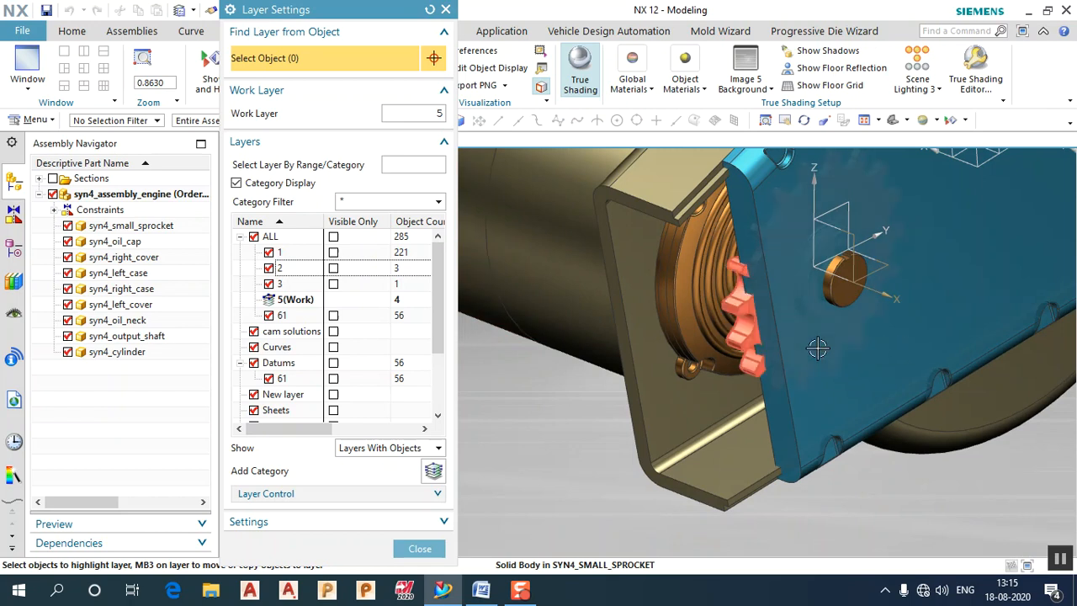
middle_click_drag(787, 354, 768, 375)
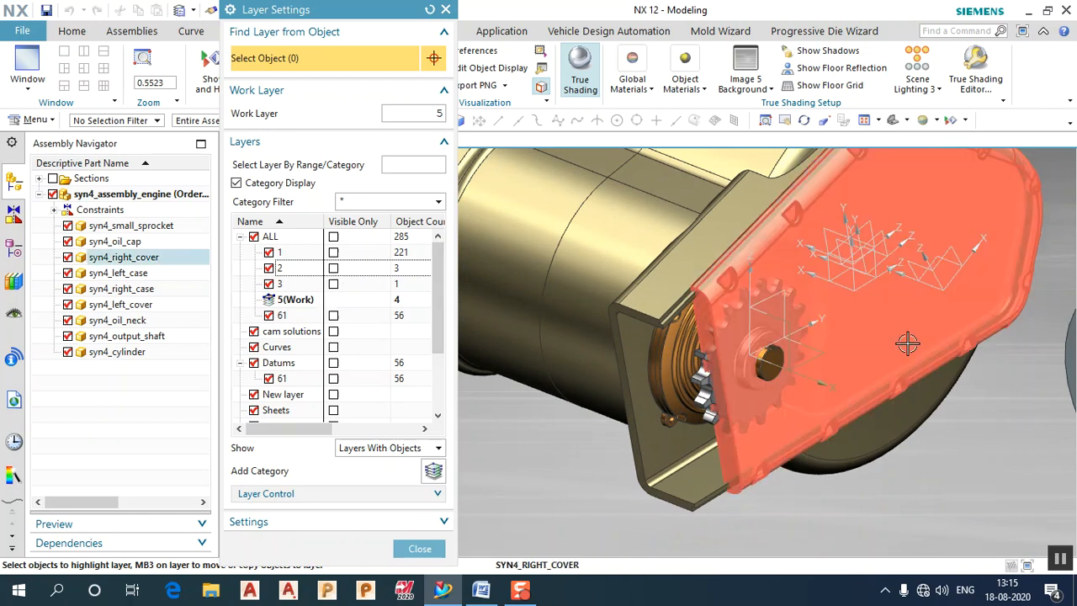
left_click(293, 269)
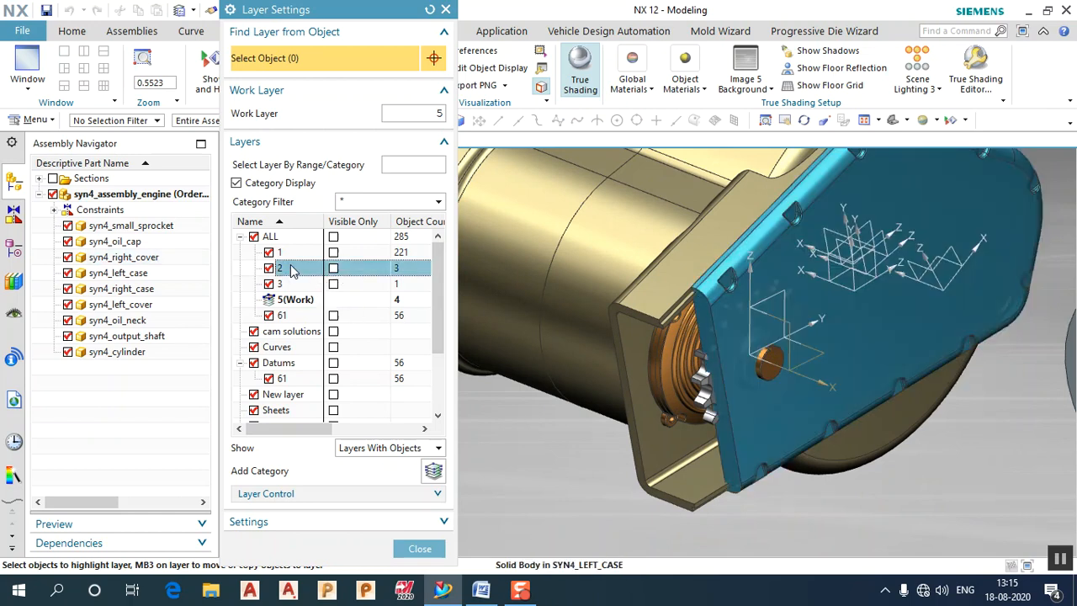
double_click(334, 271)
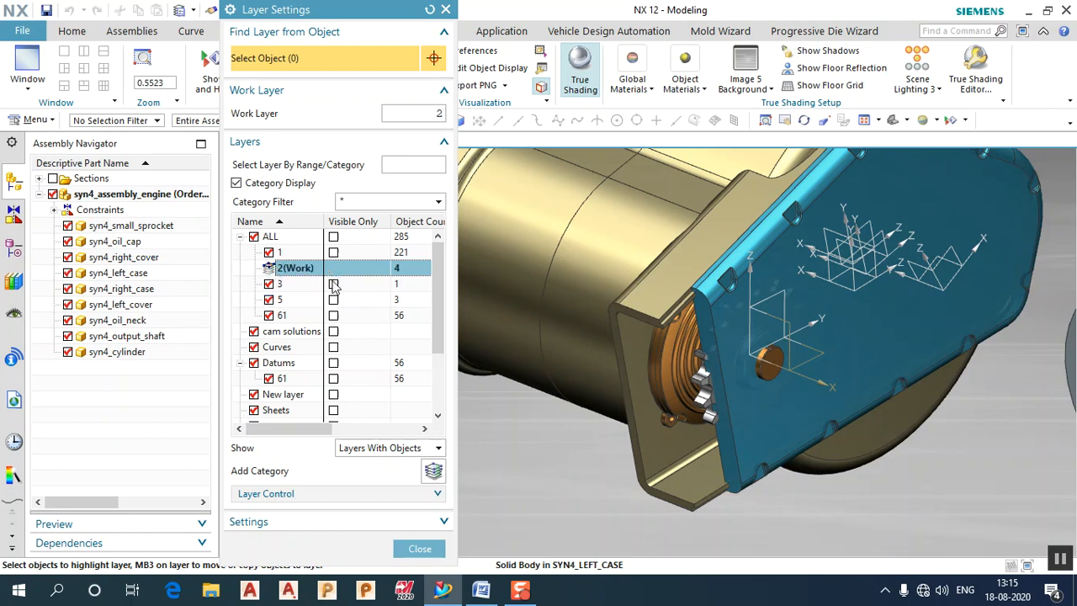
double_click(308, 289)
double_click(306, 303)
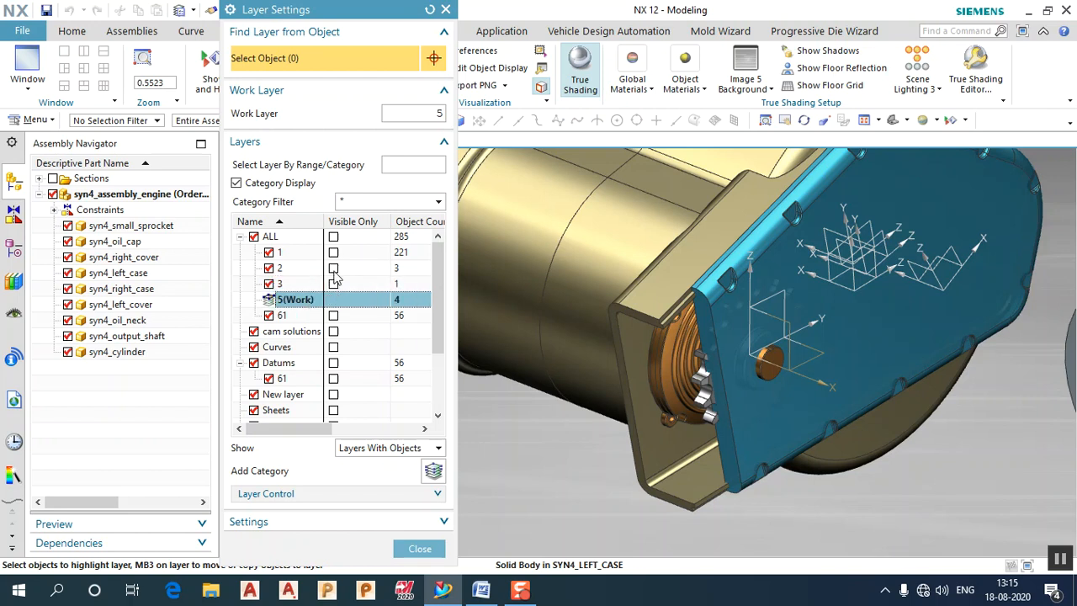
- Make layer 2 visible only, and box-select the engine to check which components can be picked before clearing the selection
left_click(333, 269)
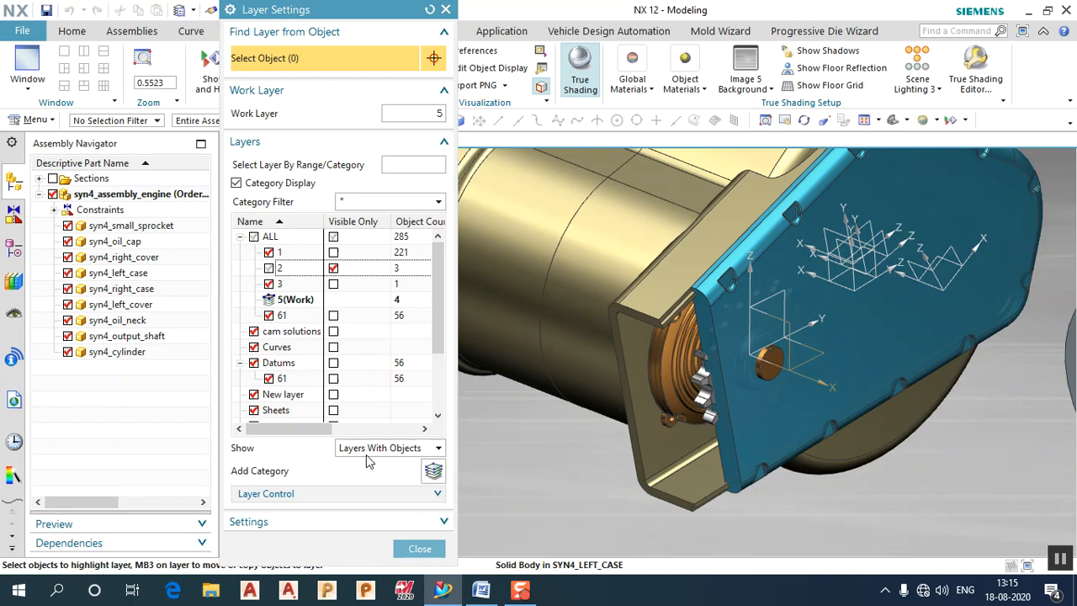
left_click(419, 549)
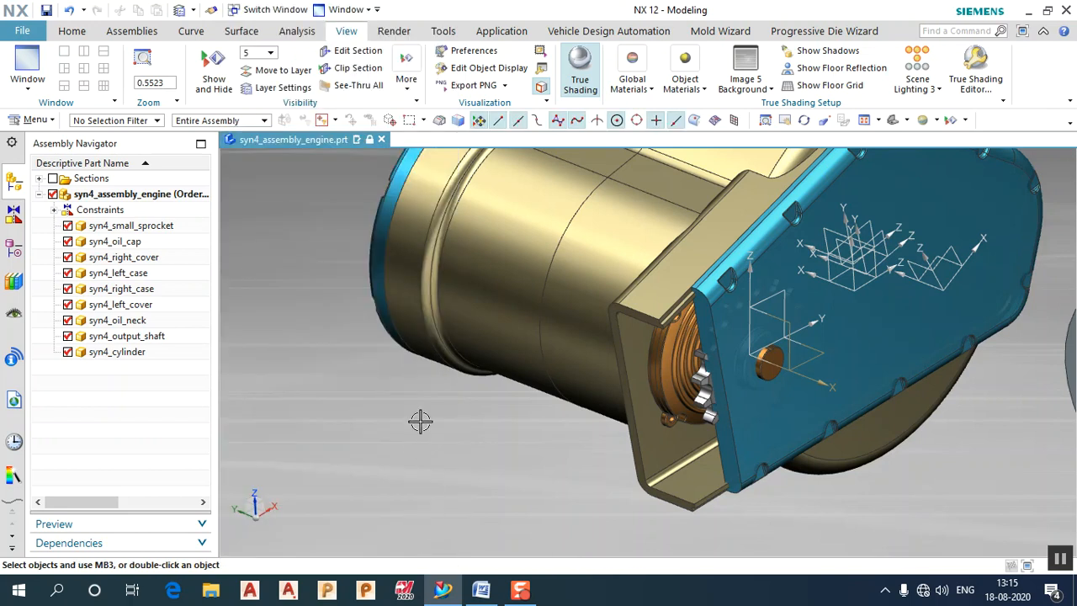
scroll(420, 413, "down", 4)
scroll(429, 408, "up", 3)
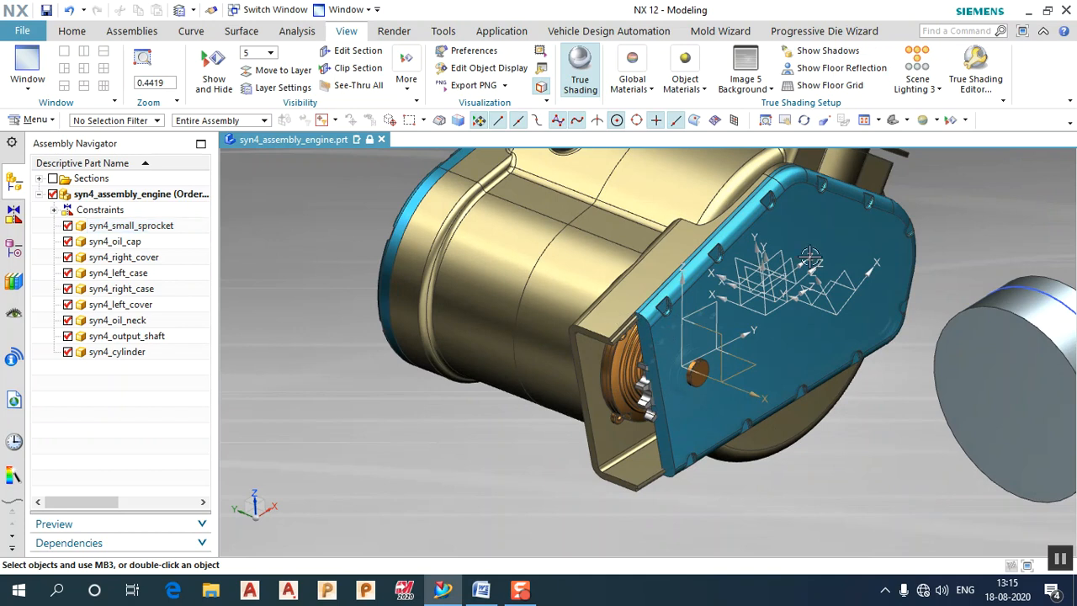
scroll(438, 296, "down", 3)
left_click_drag(438, 213, 941, 512)
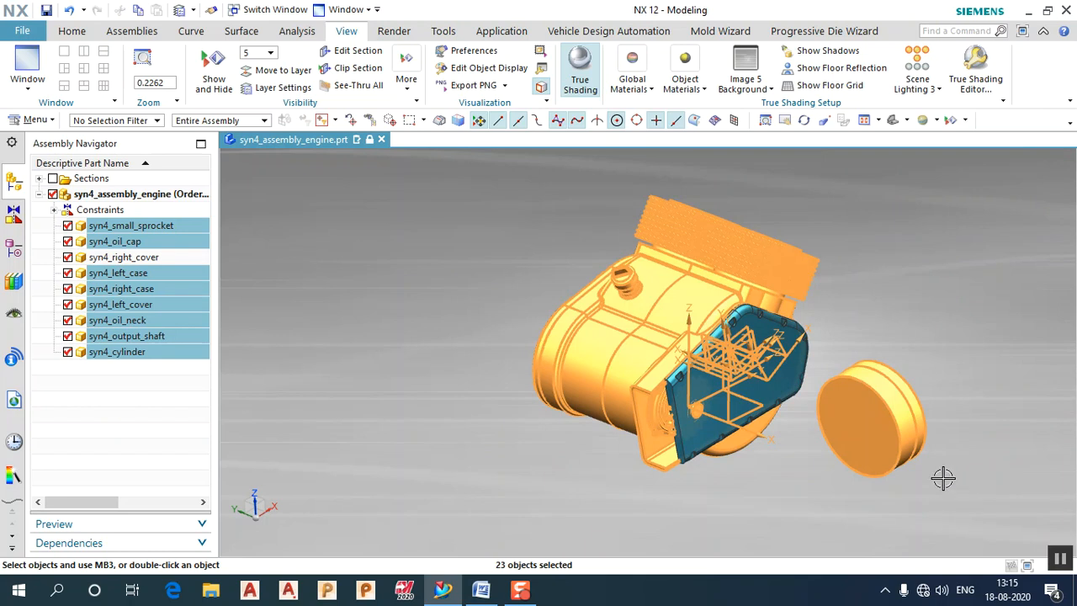
key("Escape")
scroll(911, 473, "up", 2)
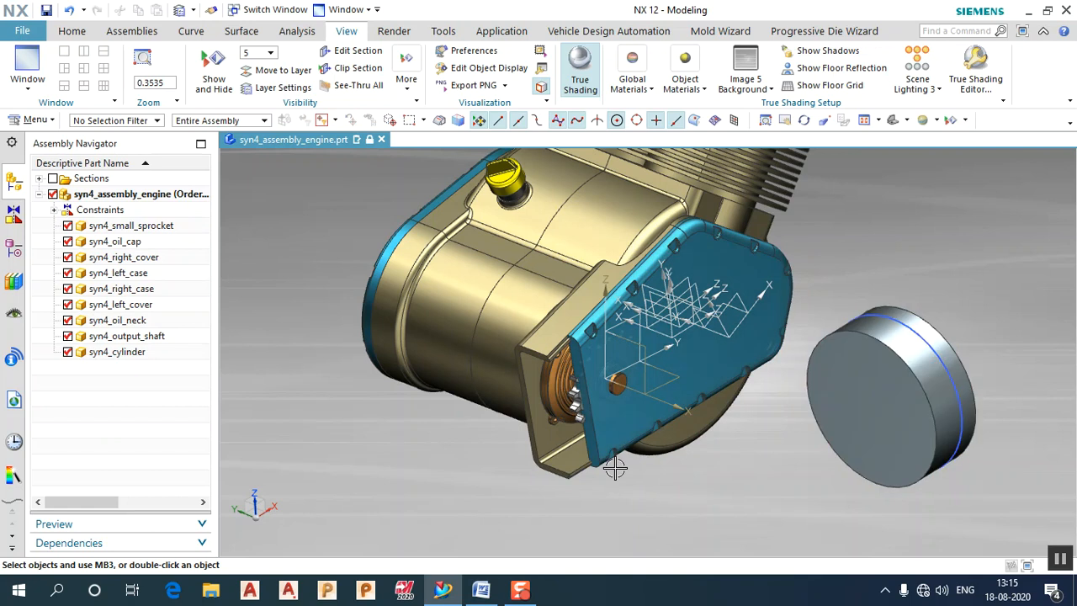
- Make layers 1, 3 and 61 visible only as well, and close the layer settings
left_click(293, 92)
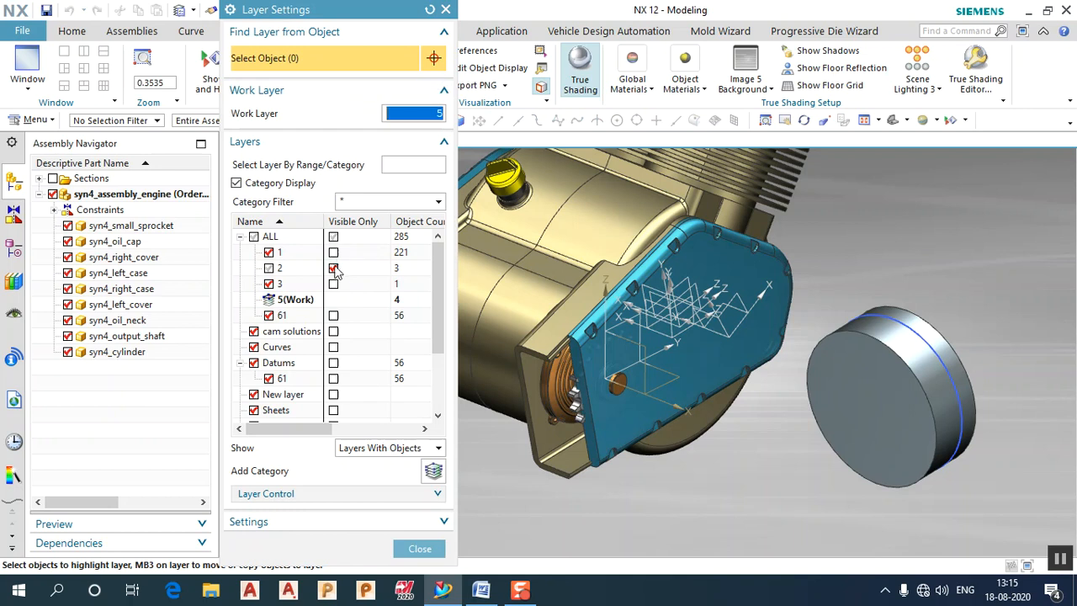
left_click(333, 253)
left_click(333, 283)
left_click(333, 315)
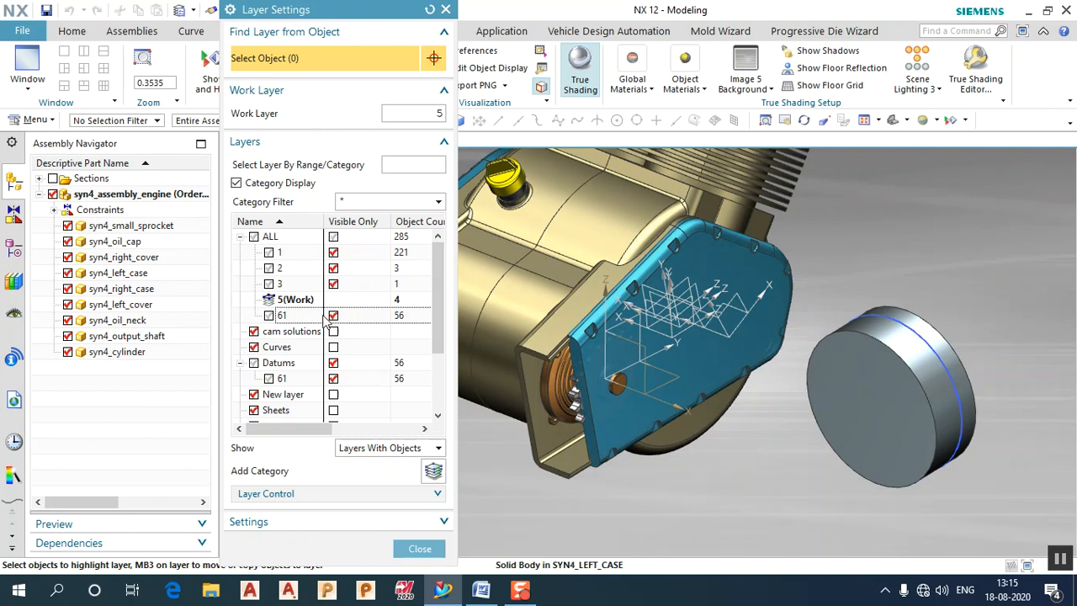
left_click(420, 548)
- Box-select the whole assembly and the separate disc to check which objects can still be picked
scroll(452, 469, "down", 4)
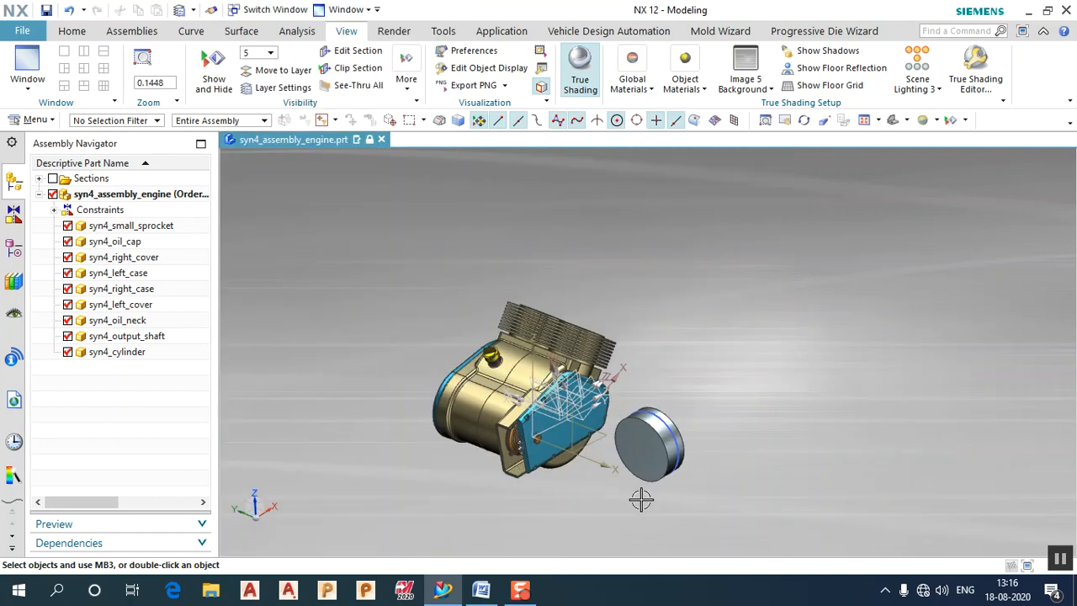
left_click_drag(389, 328, 366, 290)
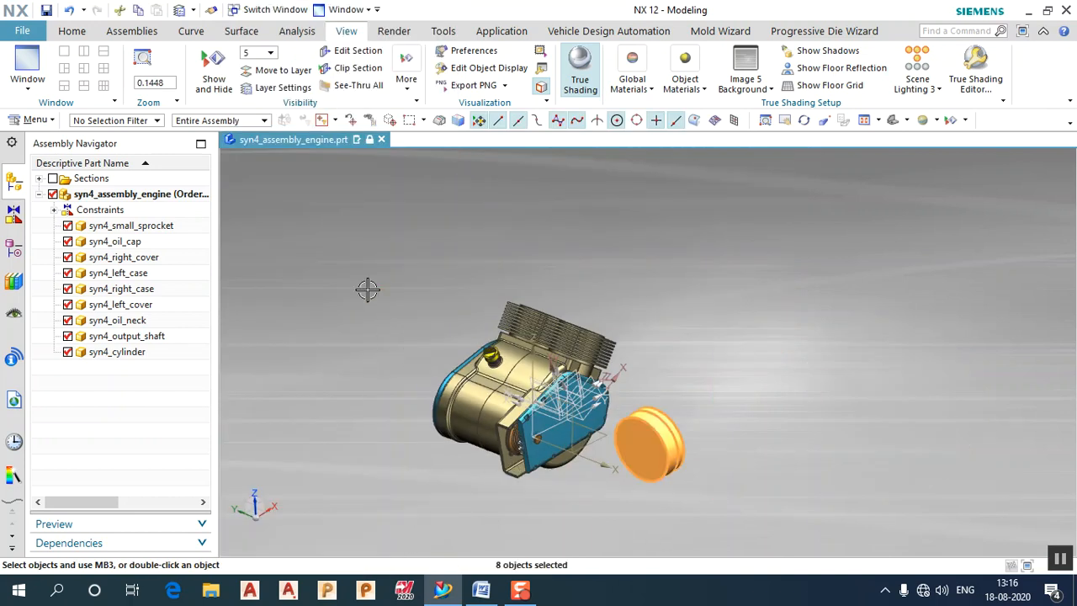
scroll(504, 450, "up", 2)
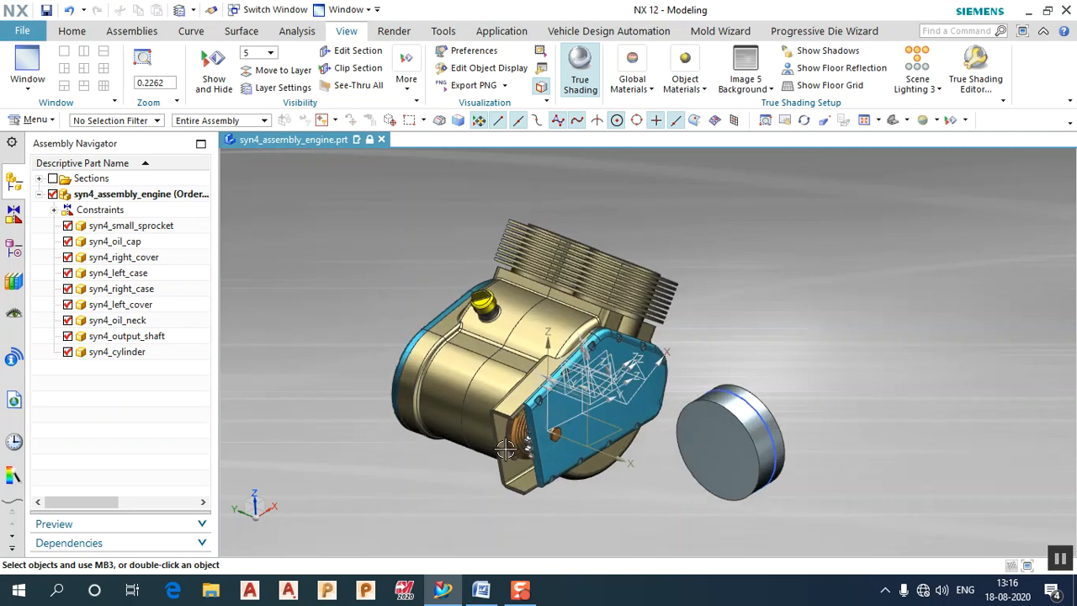
scroll(571, 407, "up", 3)
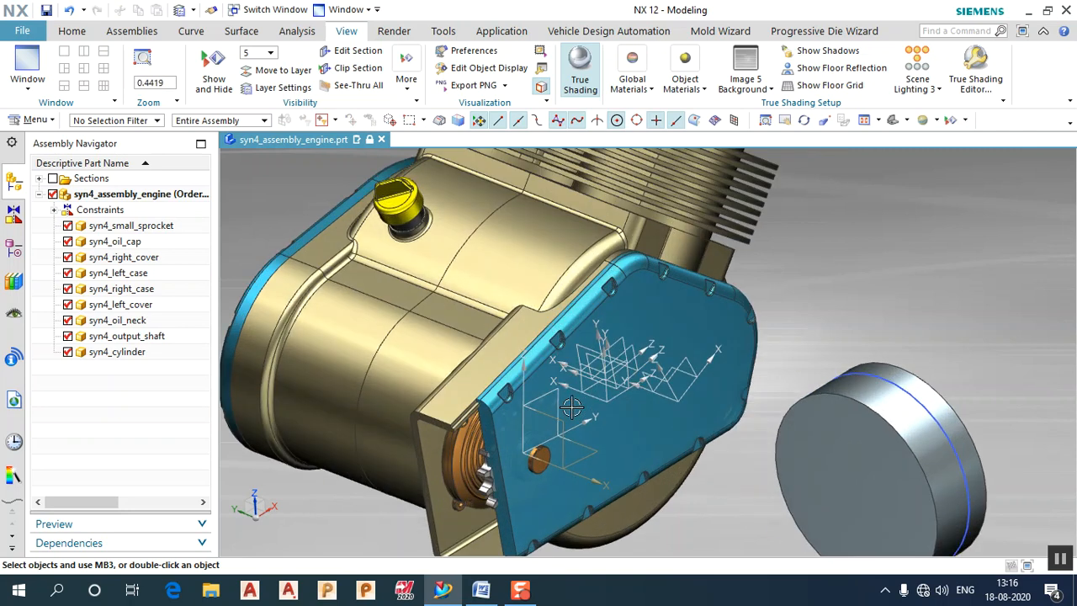
scroll(572, 407, "down", 2)
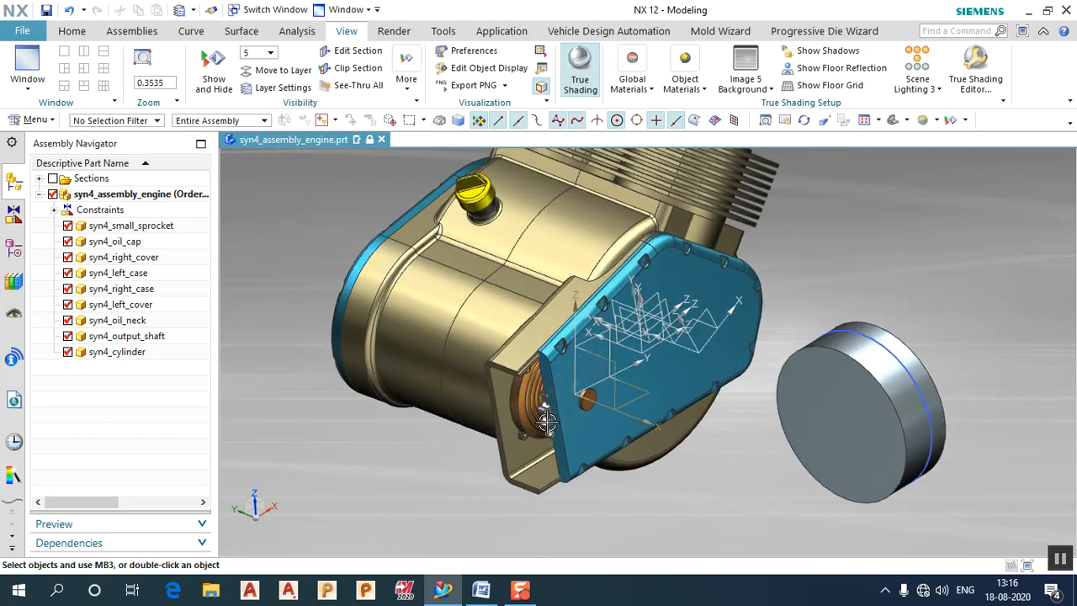
- Highlight syn4_left_case, syn4_left_cover, syn4_oil_neck, syn4_output_shaft and syn4_right_cover in turn in the assembly tree
left_click(122, 273)
left_click(118, 305)
left_click(116, 321)
left_click(112, 337)
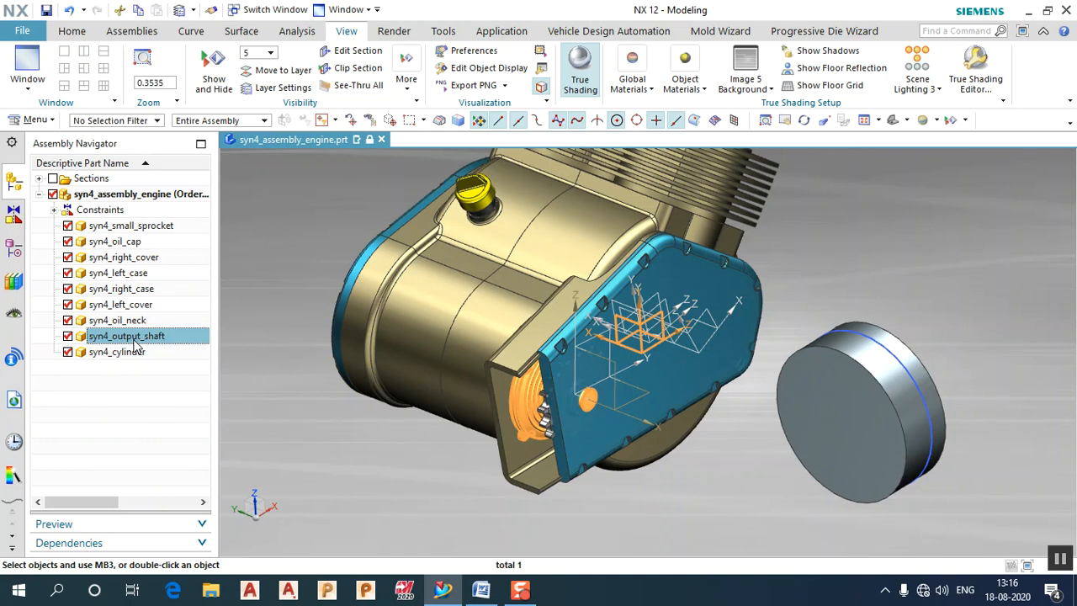
left_click(139, 259)
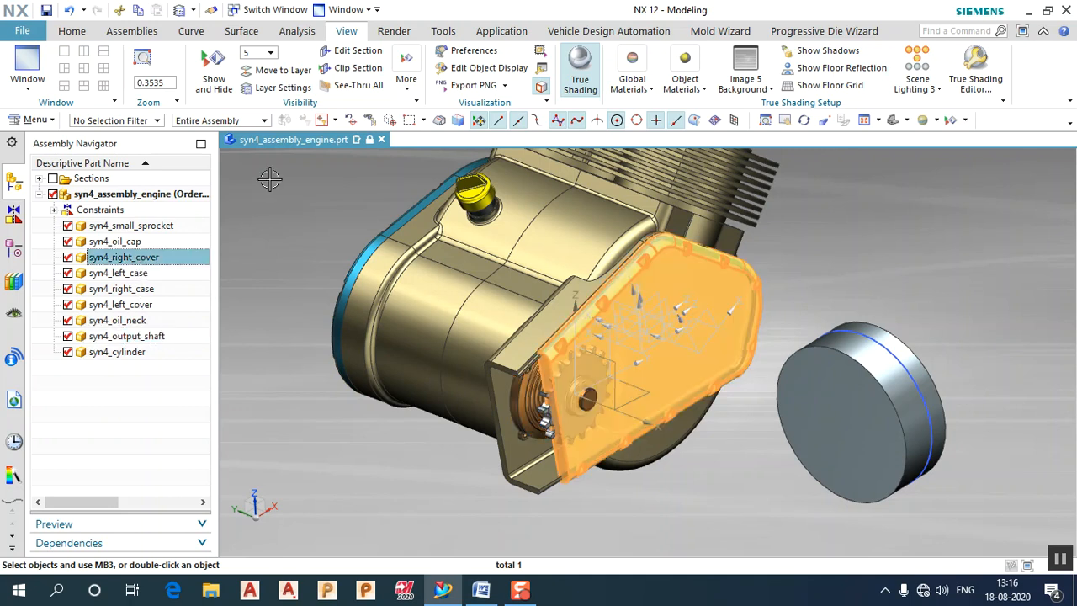
- Make layer 2 the work layer and set all other layers of the ALL category to visible only
left_click(284, 88)
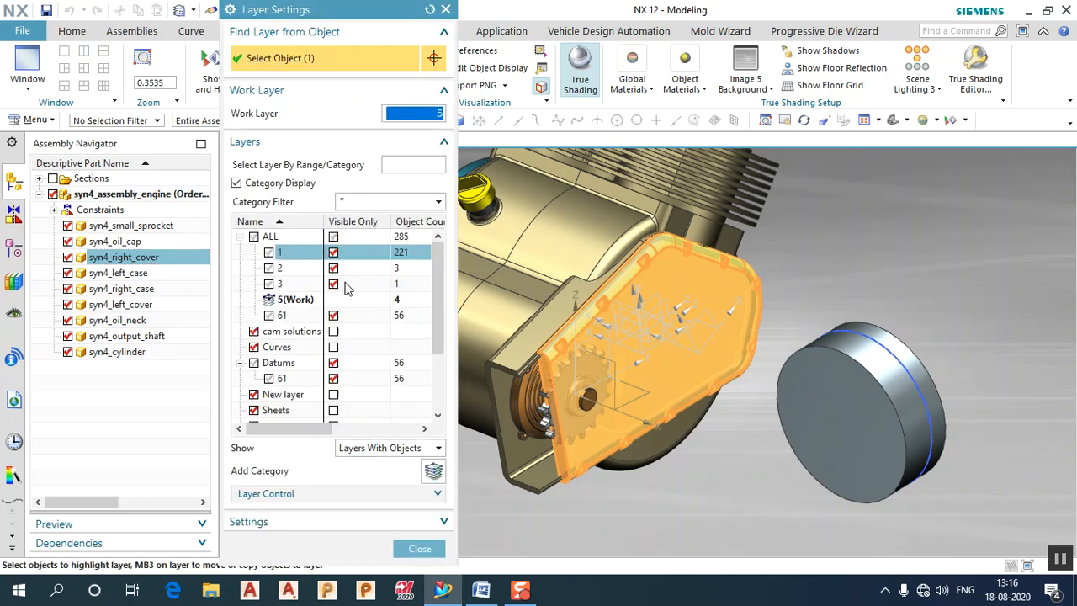
left_click(254, 238)
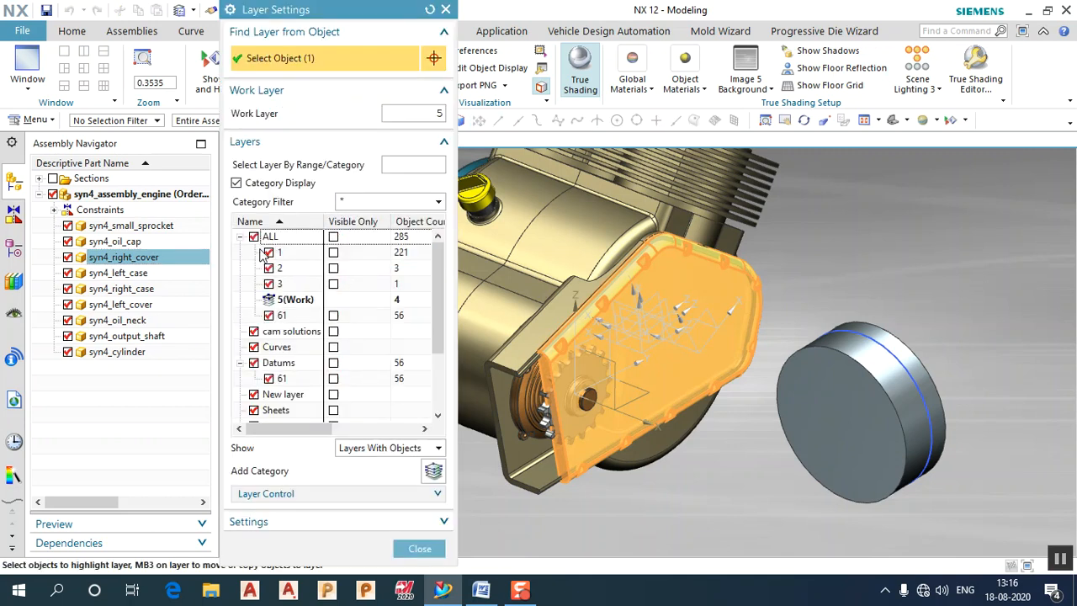
left_click(287, 275)
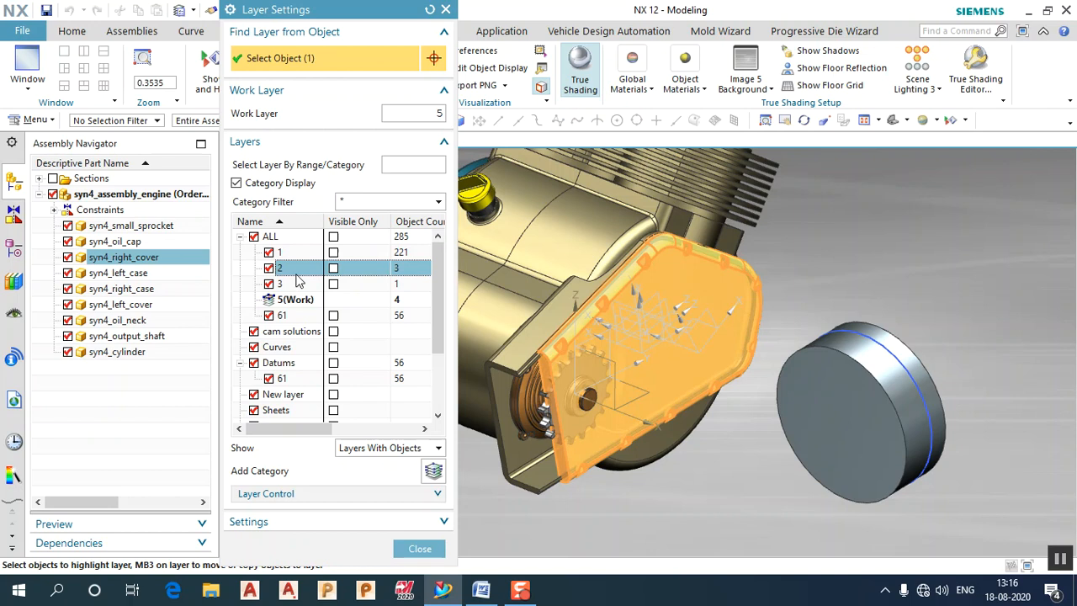
double_click(301, 275)
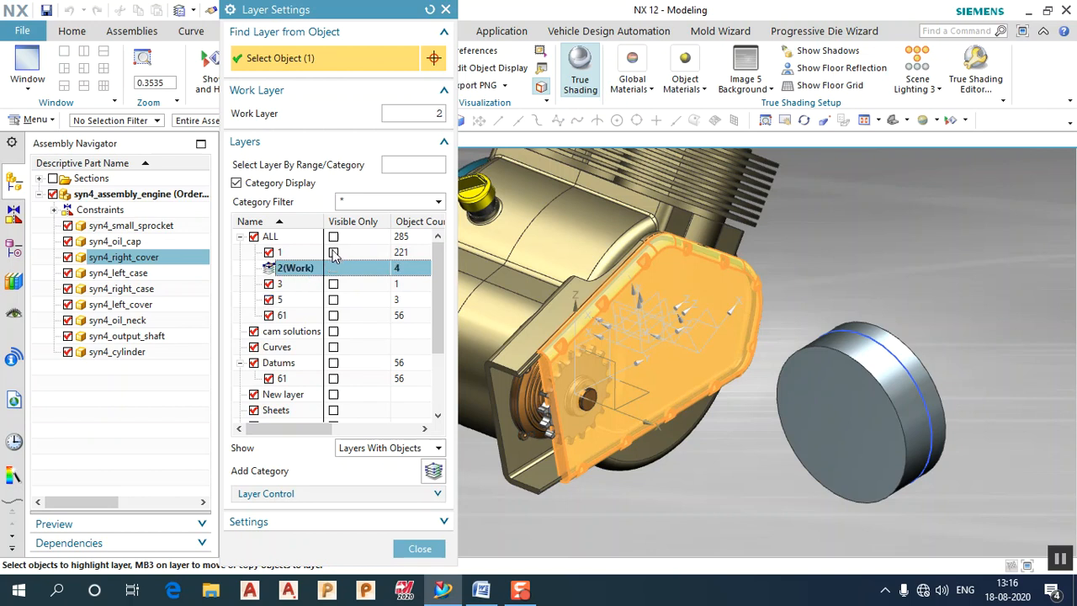
left_click(334, 237)
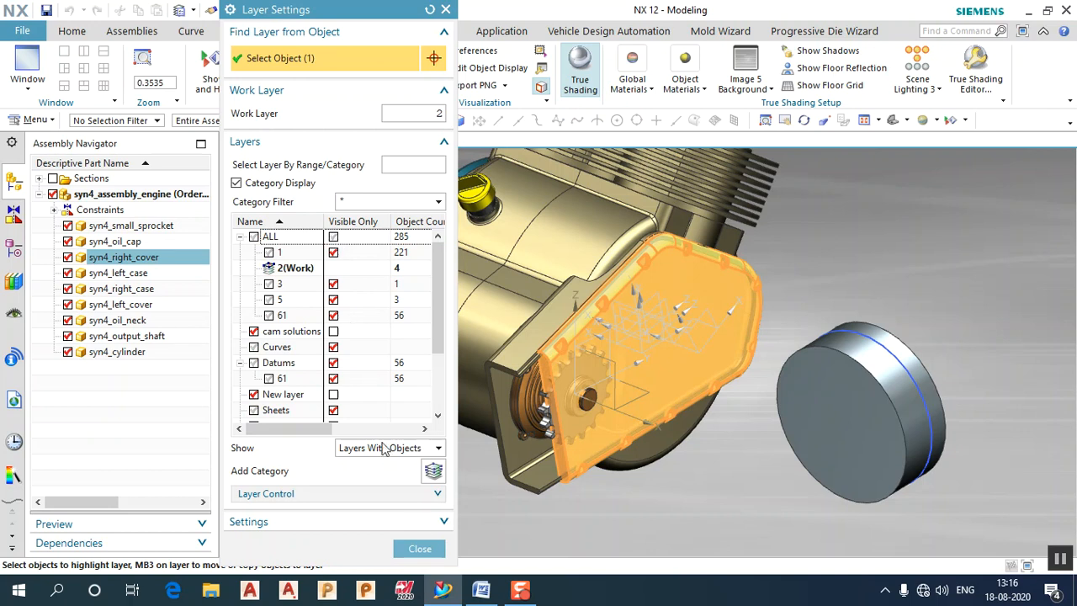
left_click(418, 550)
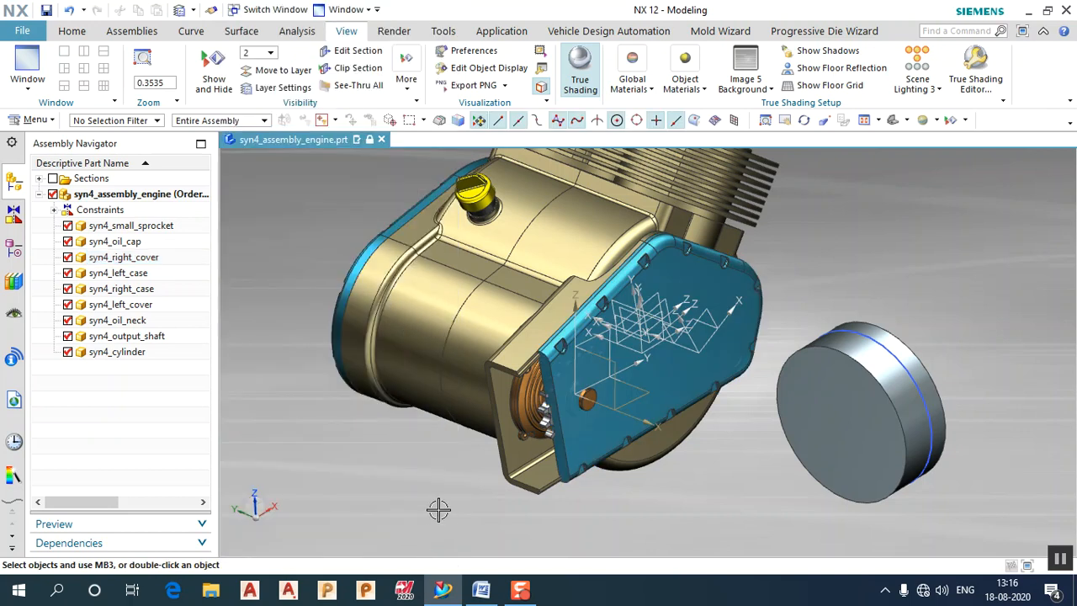
left_click(72, 30)
left_click(201, 64)
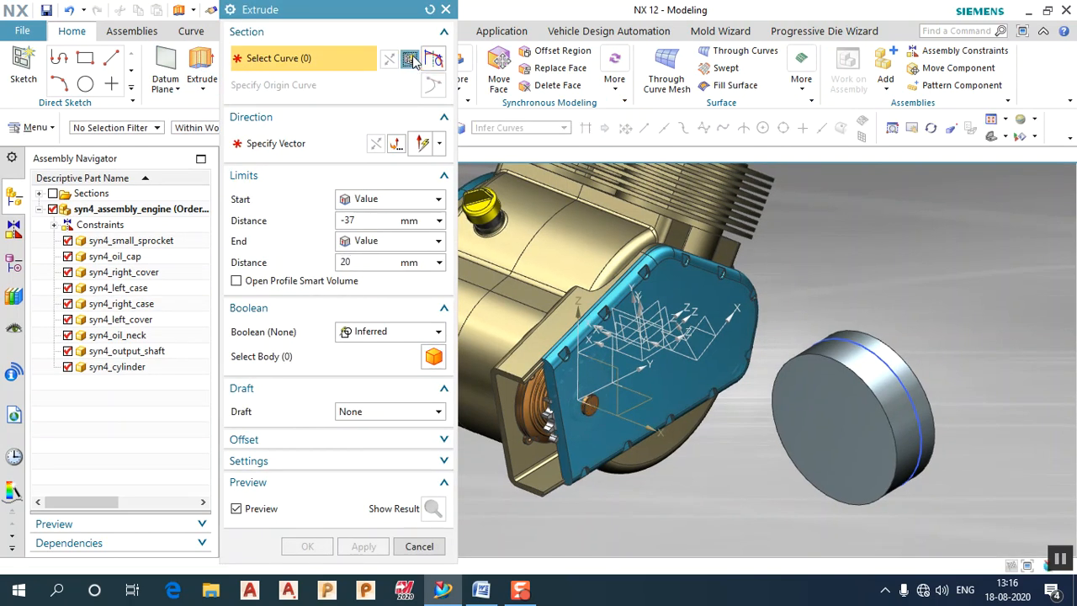
left_click(587, 409)
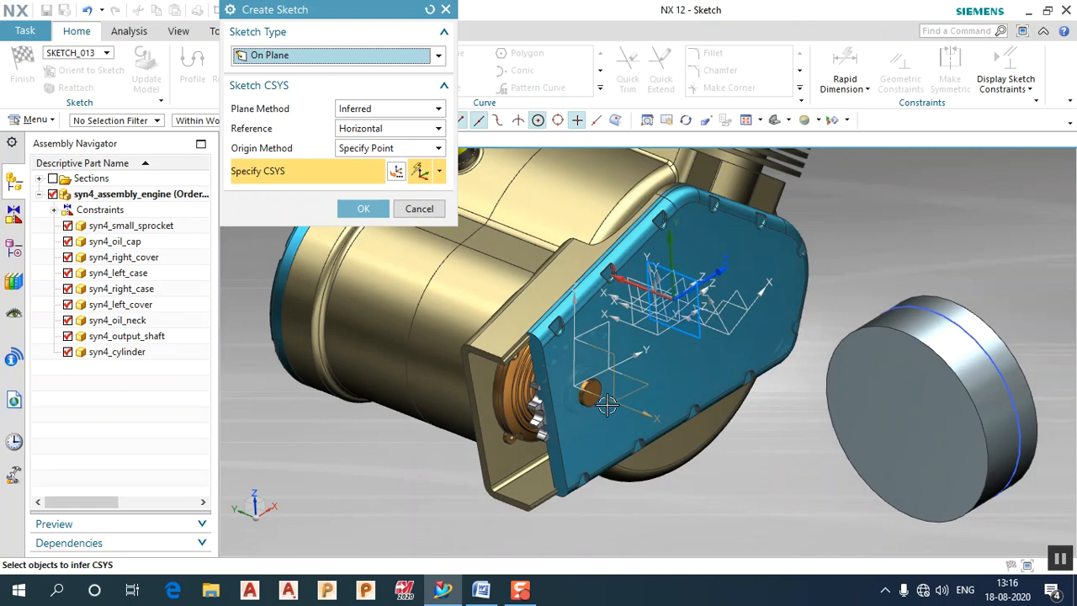
scroll(581, 387, "up", 3)
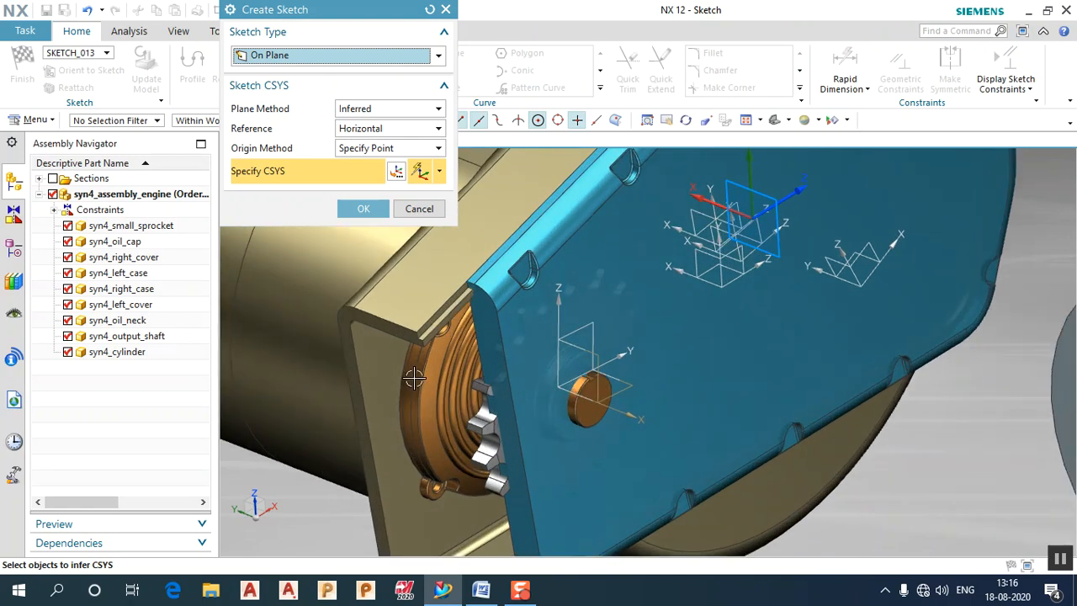
scroll(529, 378, "down", 2)
middle_click_drag(492, 350, 519, 317)
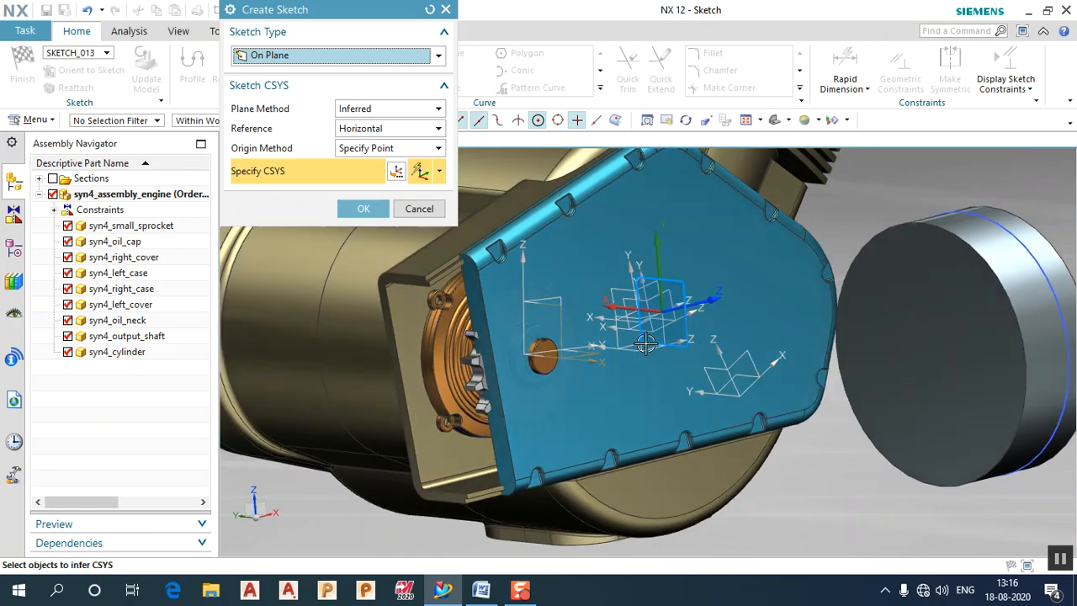
left_click(416, 209)
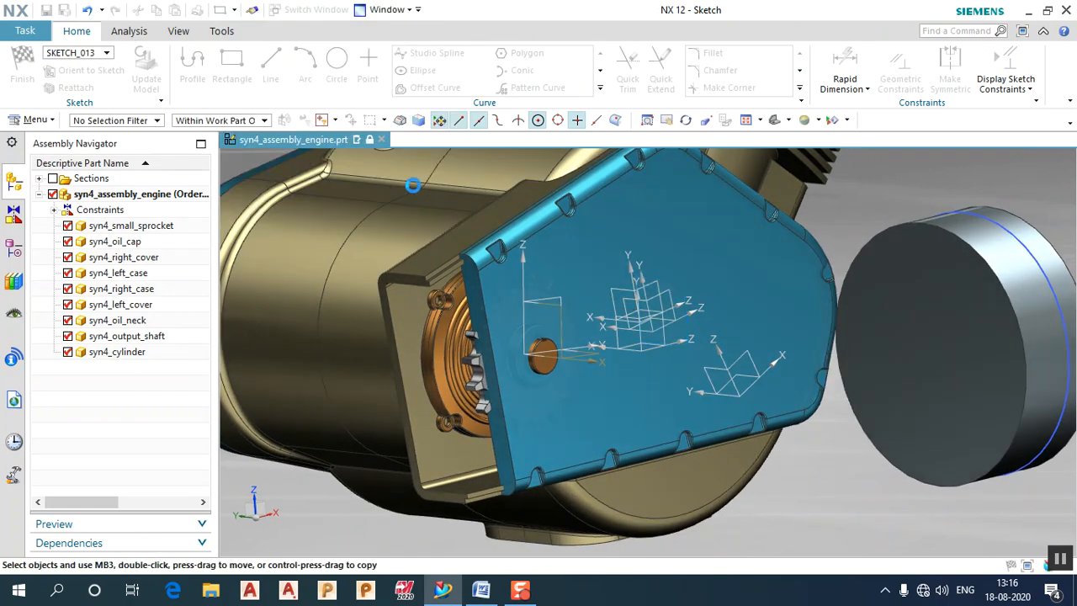
left_click(25, 60)
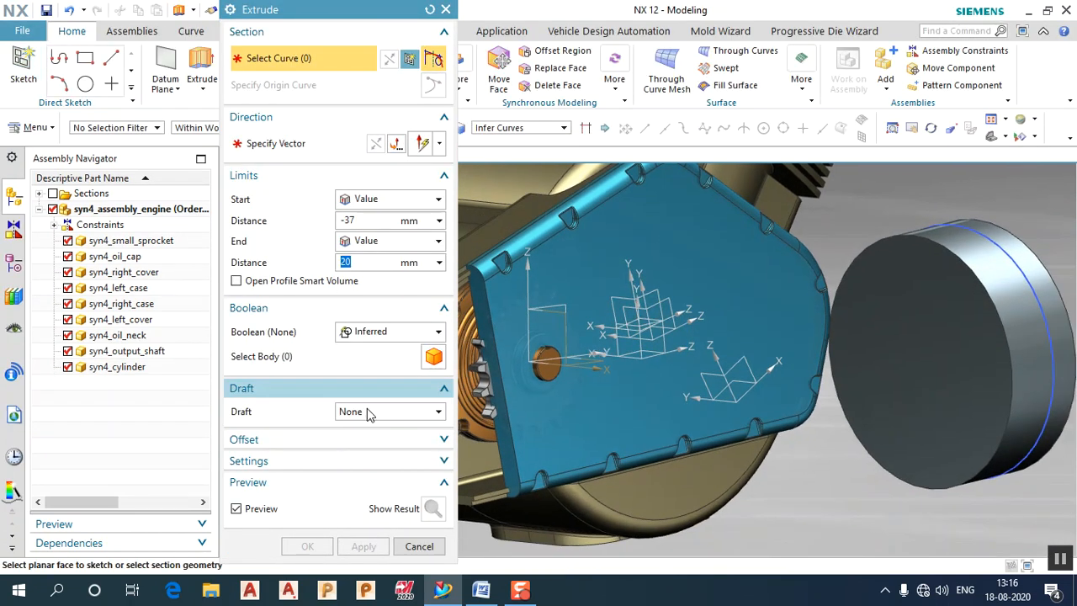
left_click(420, 543)
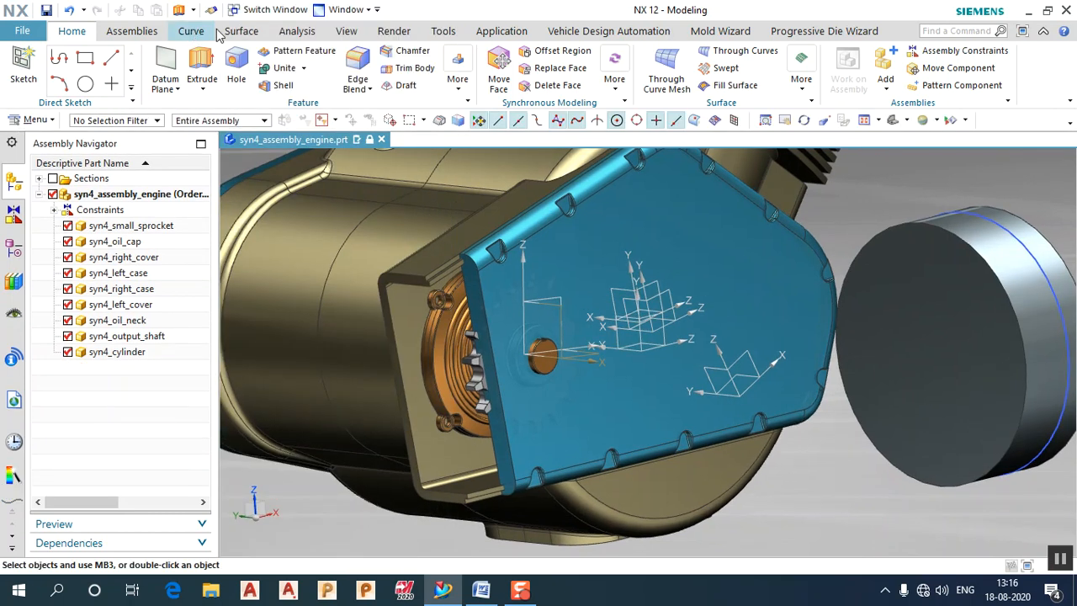
- Hide the Datums category with its layer 61 and close the layer settings
left_click(342, 31)
left_click(277, 87)
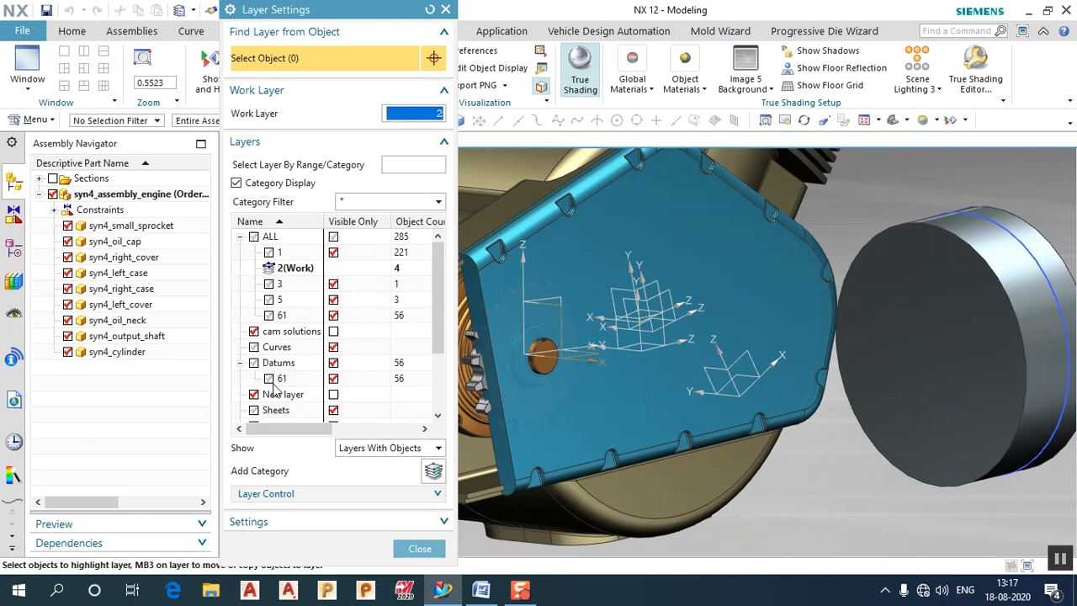
scroll(273, 398, "down", 2)
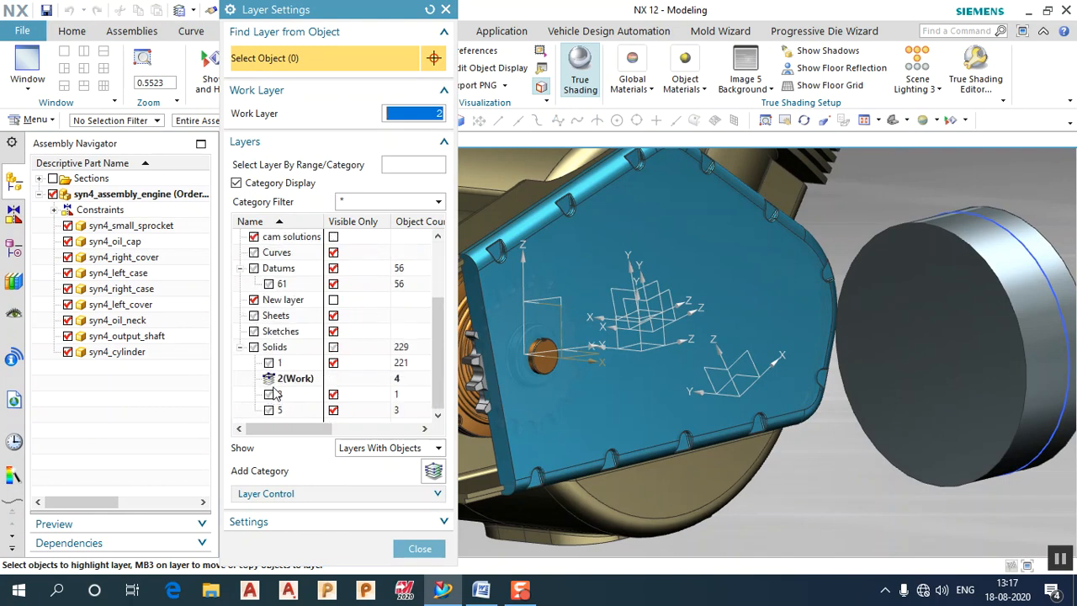
left_click(254, 315)
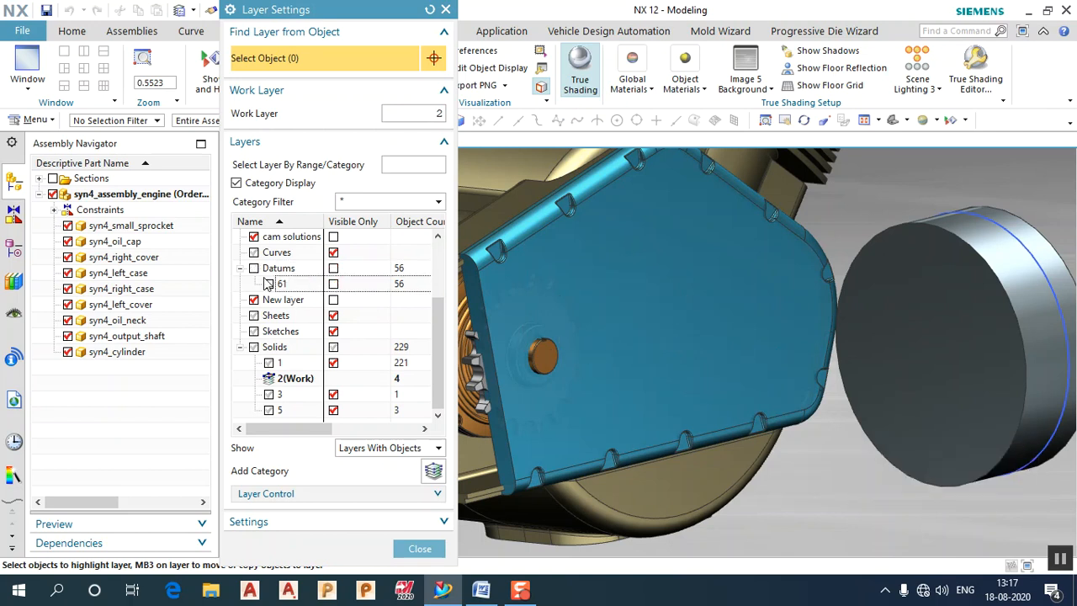
left_click(420, 548)
middle_click_drag(585, 337, 526, 353)
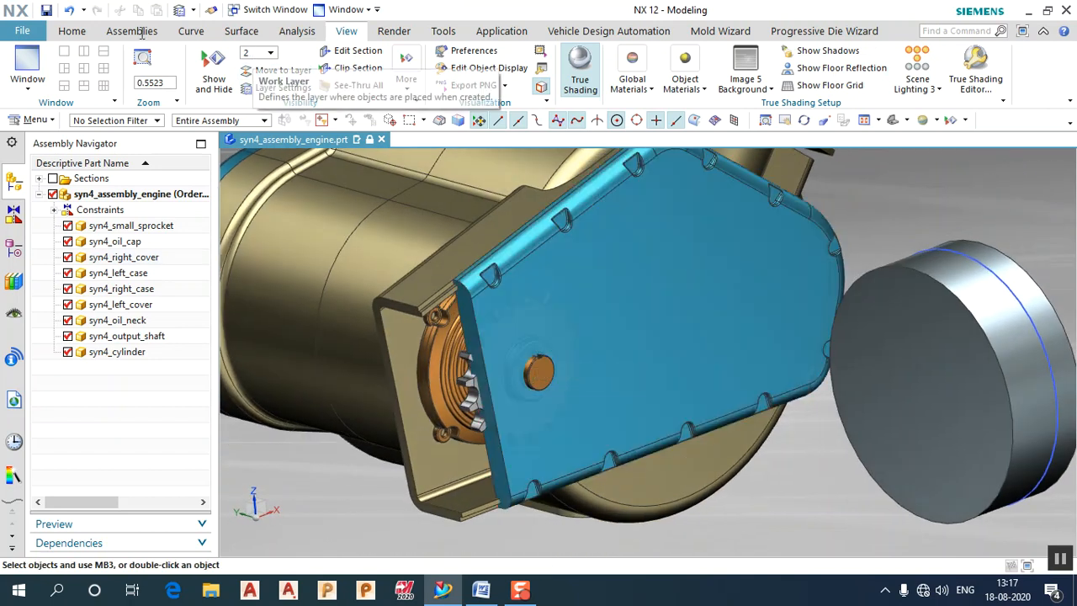
- Start an extrusion with a new section sketch, widen the selection scope to Entire Assembly and try the right cover's face as plane
left_click(75, 32)
left_click(202, 67)
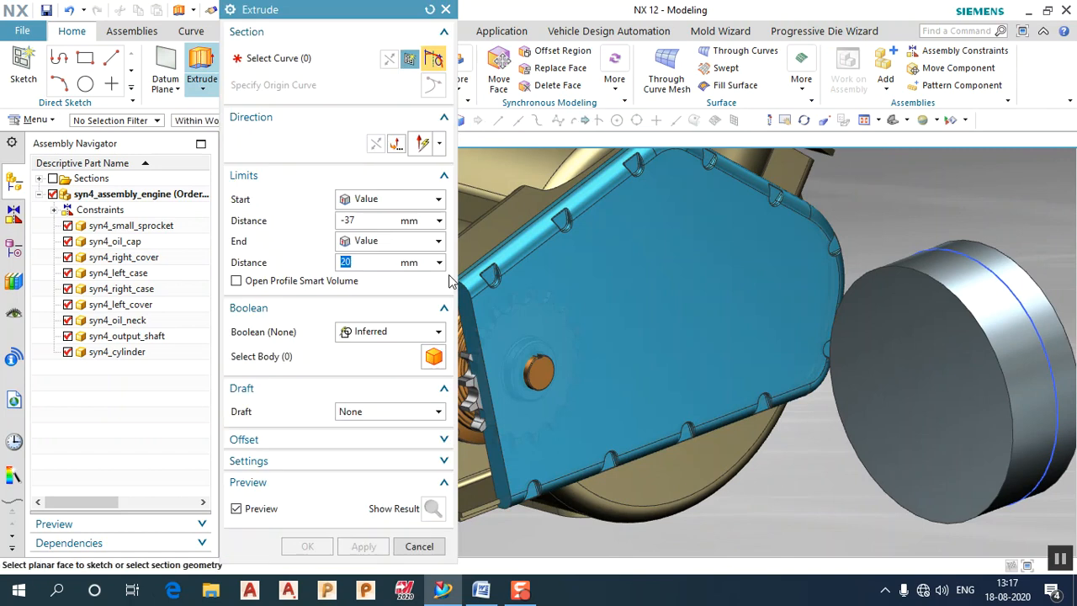
scroll(738, 358, "down", 4)
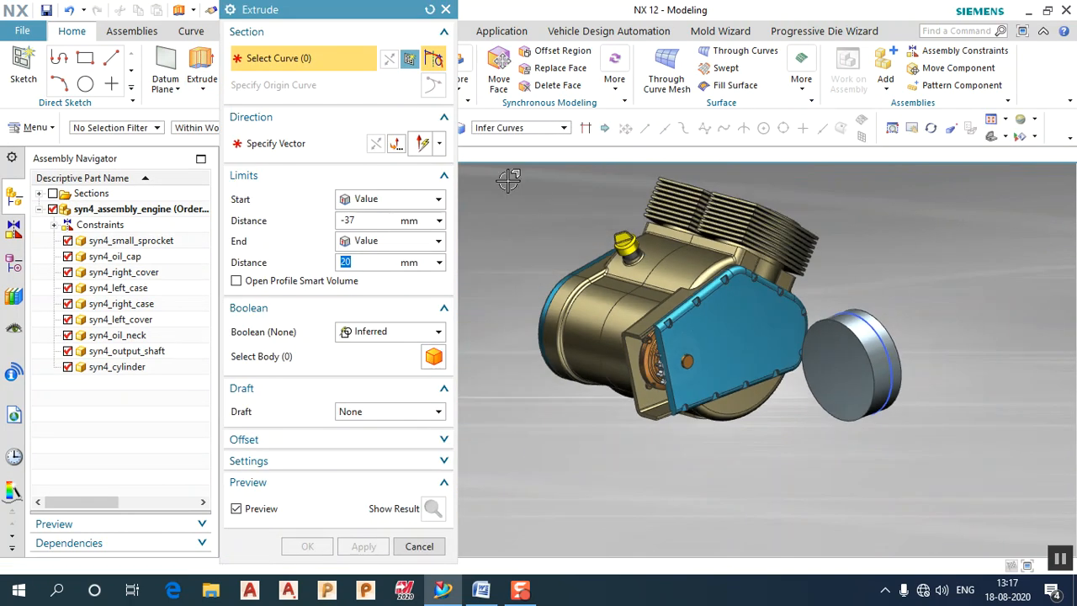
left_click(409, 59)
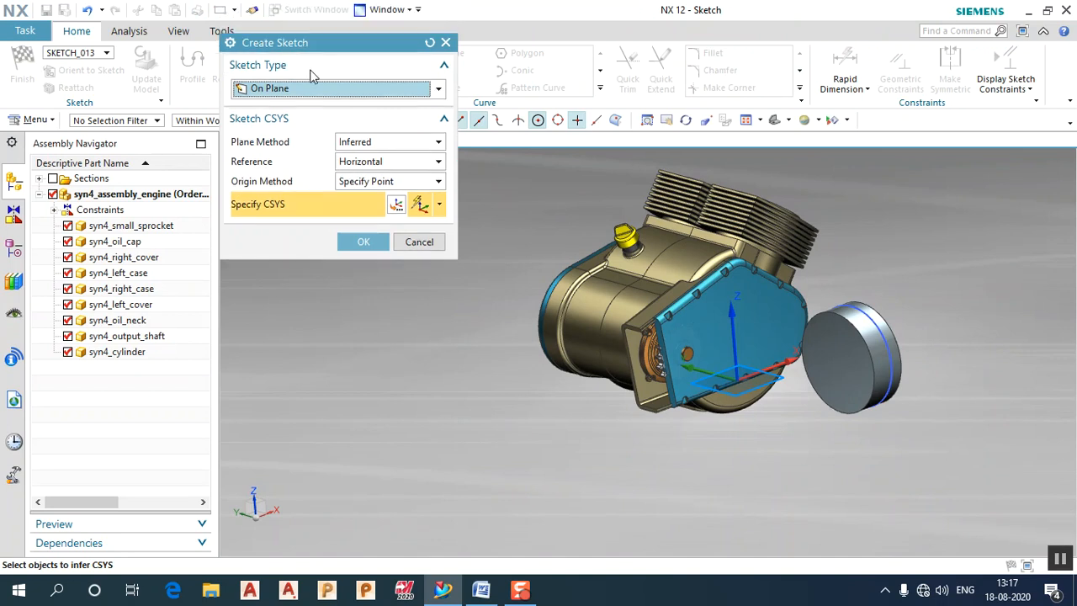
left_click(241, 122)
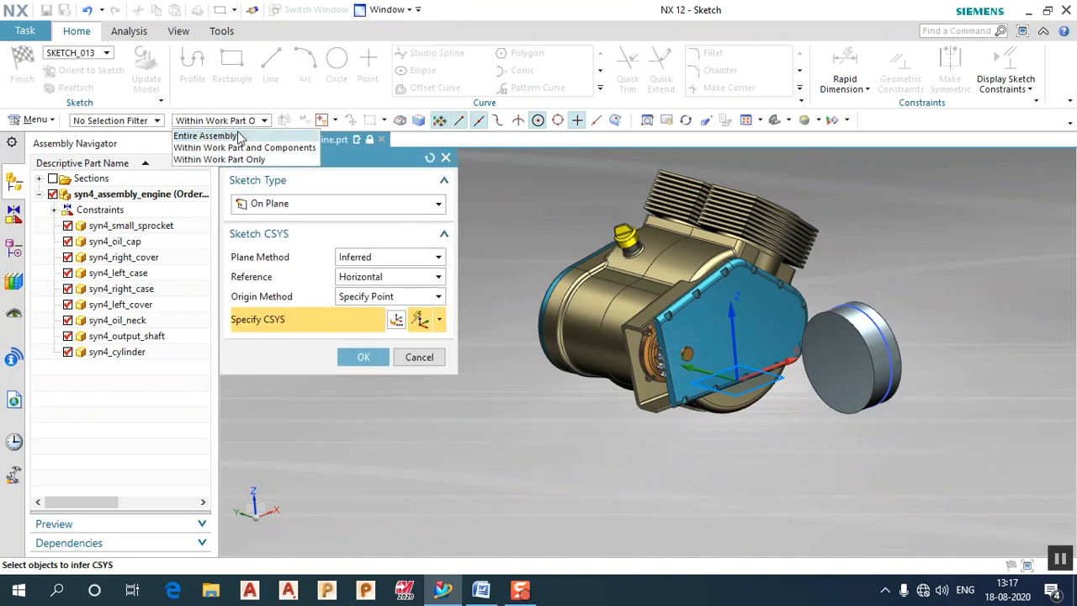
left_click(236, 139)
scroll(690, 345, "up", 3)
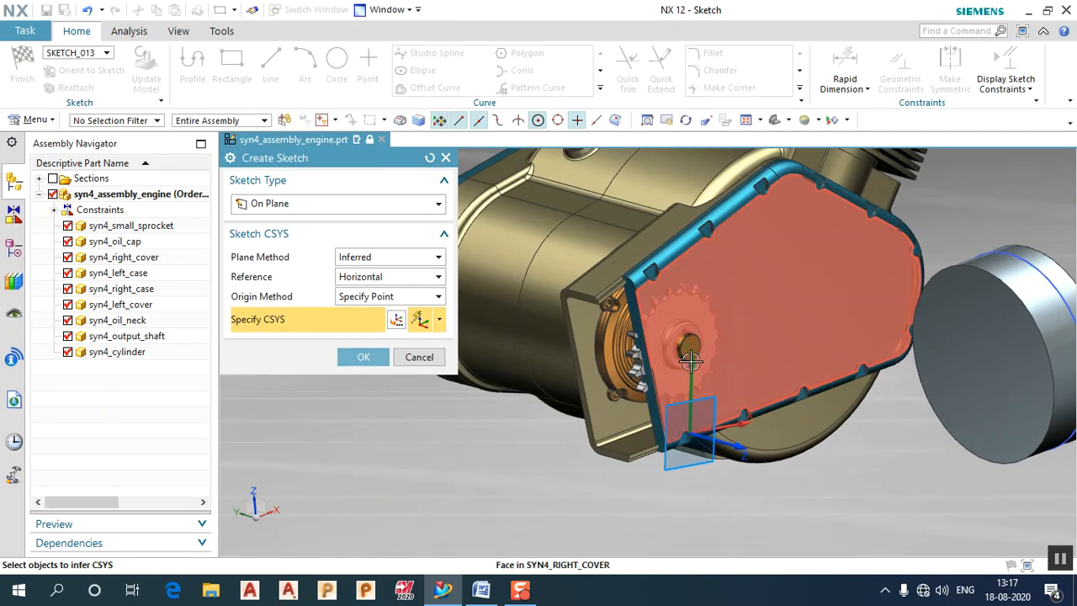
left_click(663, 338)
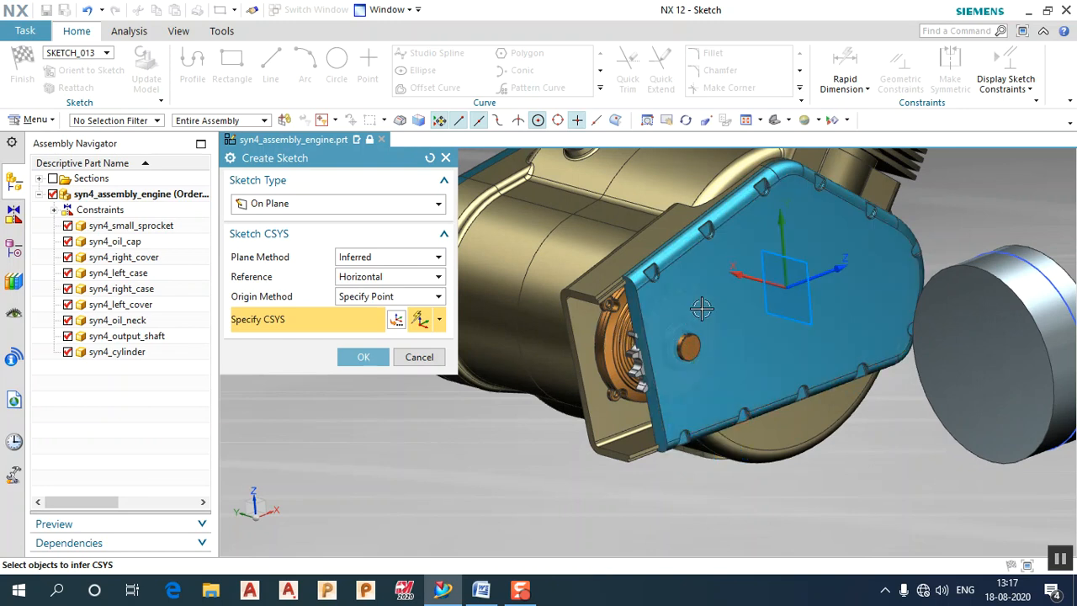
- Limit the selection scope to Within Work Part Only and create the sketch on a plane parallel to the disc's flat faces
left_click(230, 122)
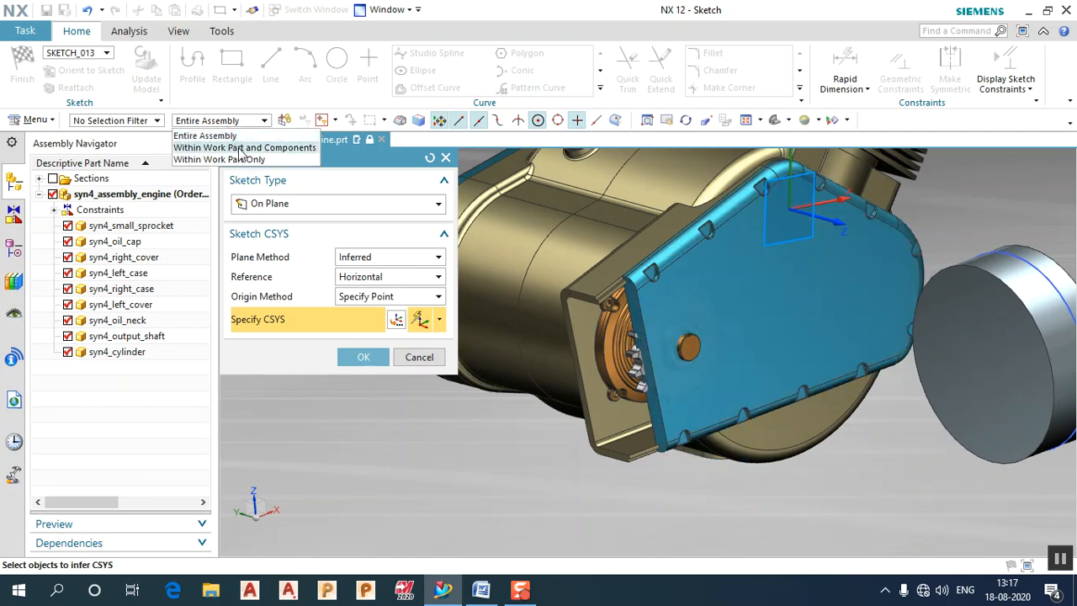
left_click(242, 159)
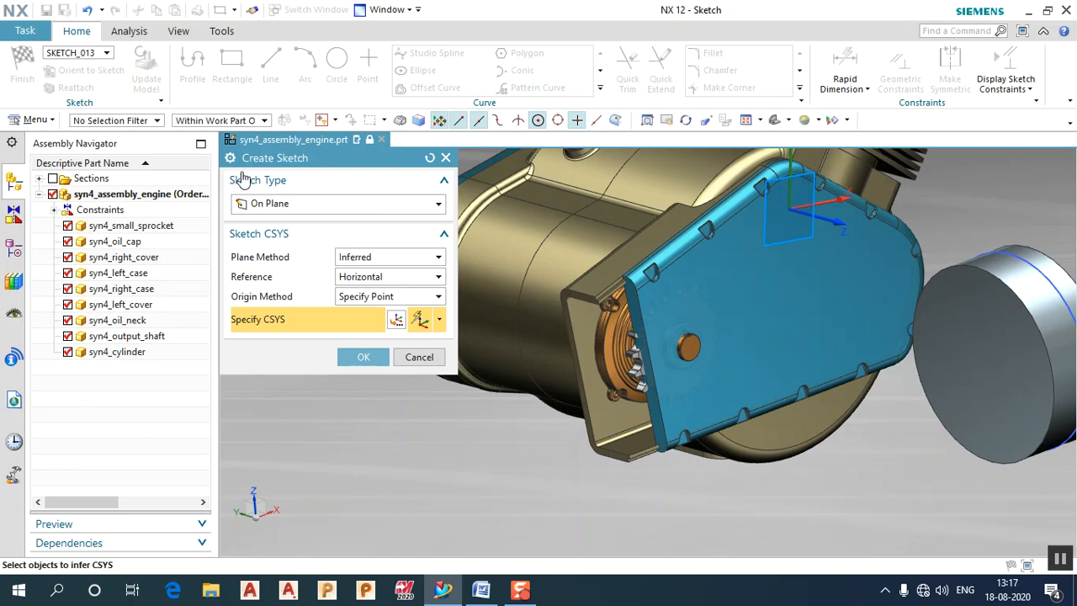
left_click(608, 344)
left_click(363, 357)
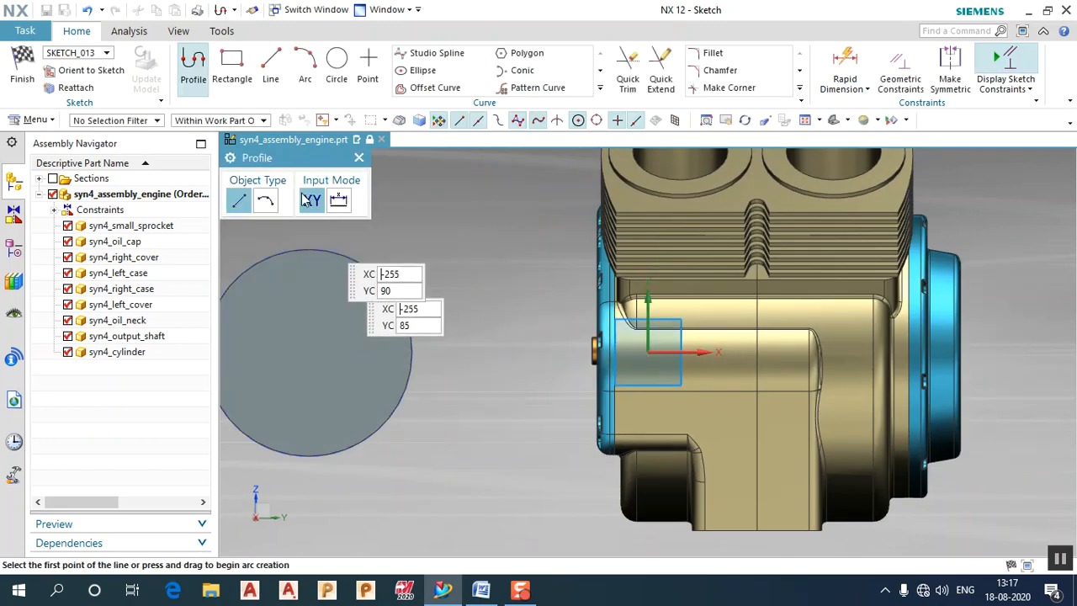
- Sketch a circle centred on the sketch origin and finish the sketch
left_click(341, 69)
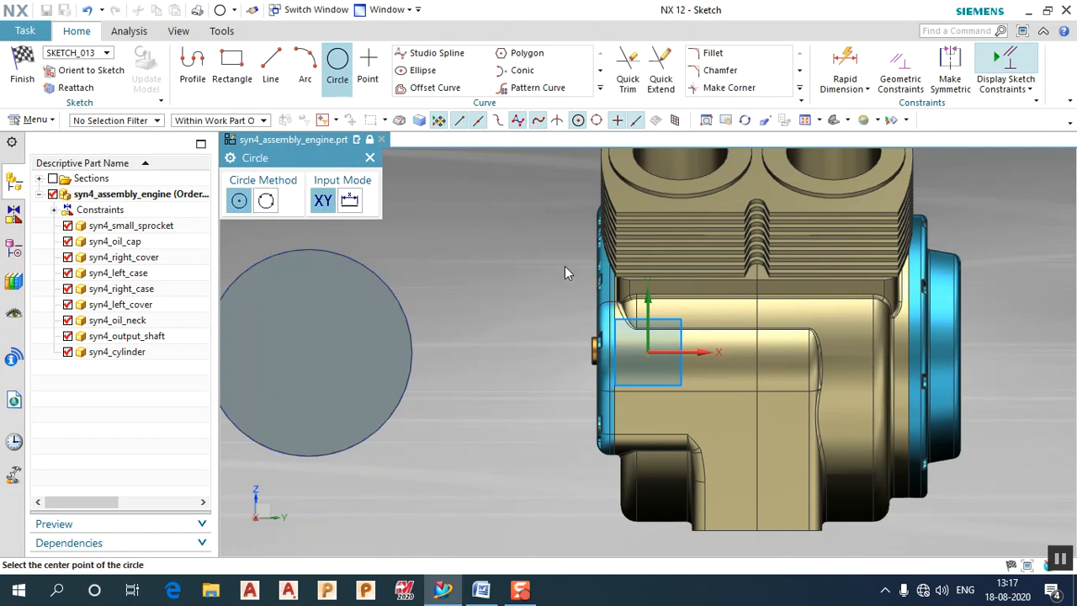
left_click(651, 352)
left_click(697, 348)
left_click(25, 76)
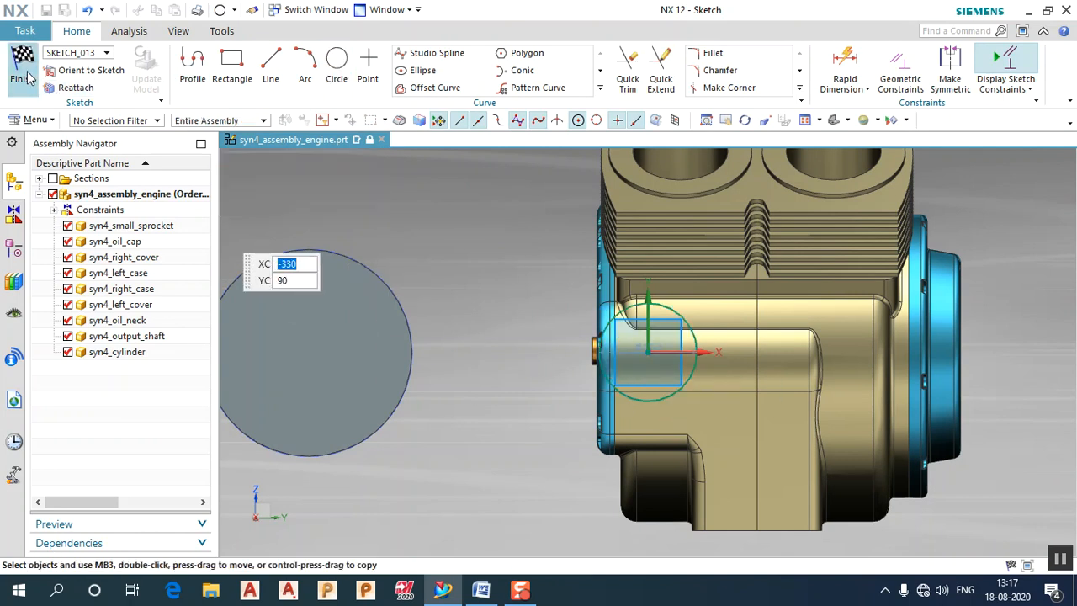
- Extrude the circle from -37 mm to 20 mm with the Inferred boolean option
key("x")
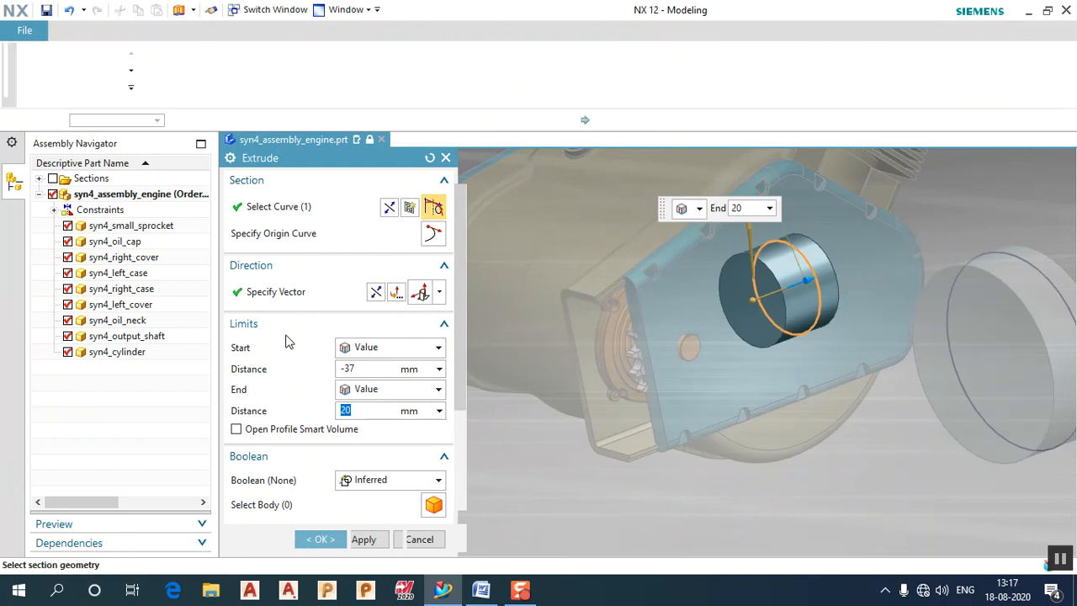
left_click(318, 538)
middle_click_drag(408, 414, 515, 347)
scroll(466, 345, "down", 2)
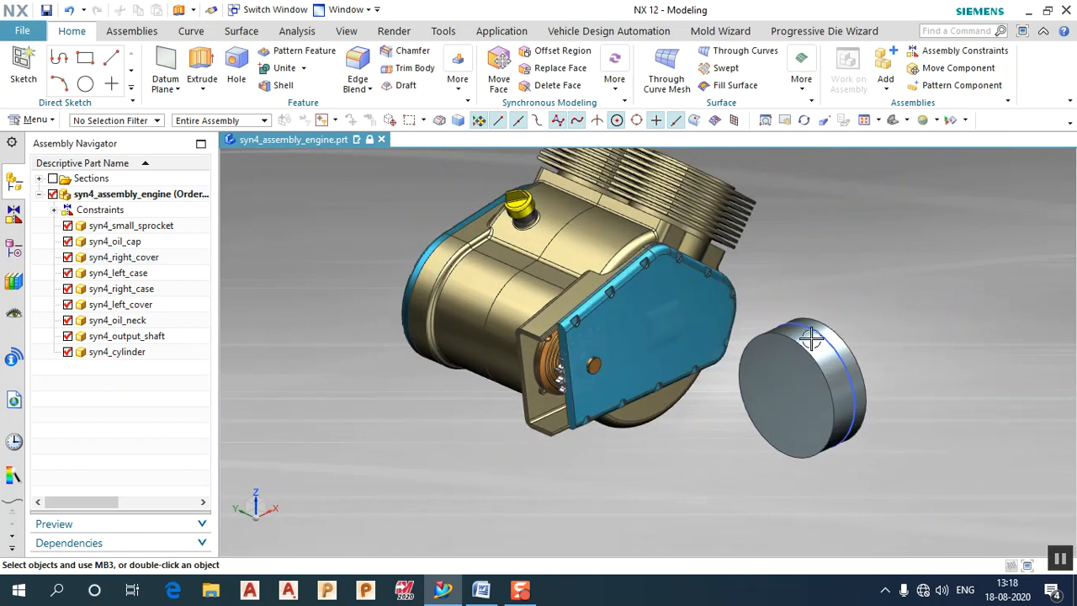
- Make all layers of the ALL category selectable, hide the Datums category again, and close the layer settings
left_click(313, 32)
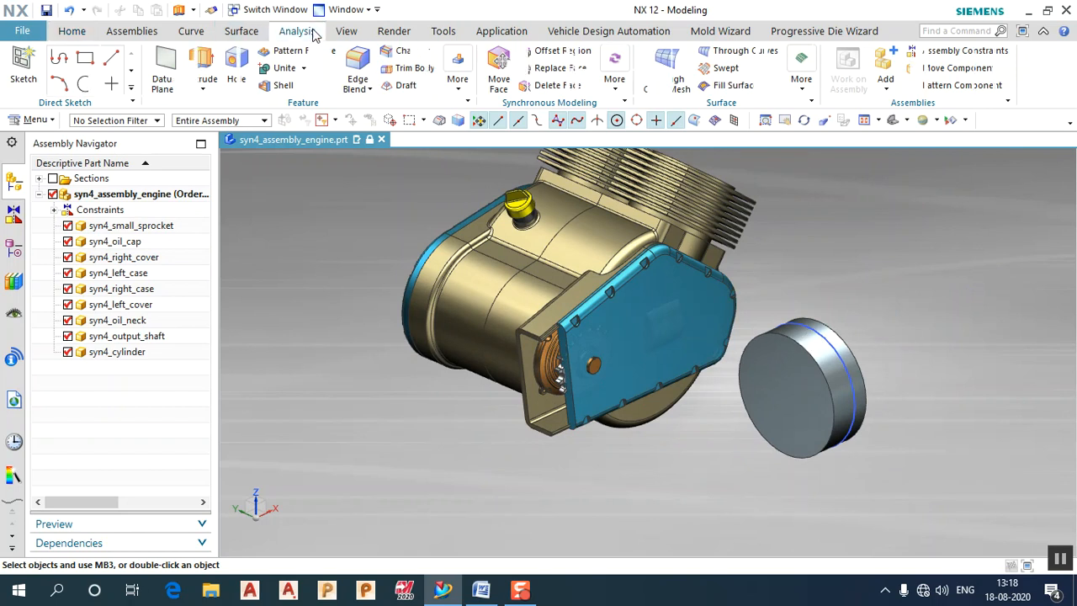
left_click(346, 31)
left_click(389, 33)
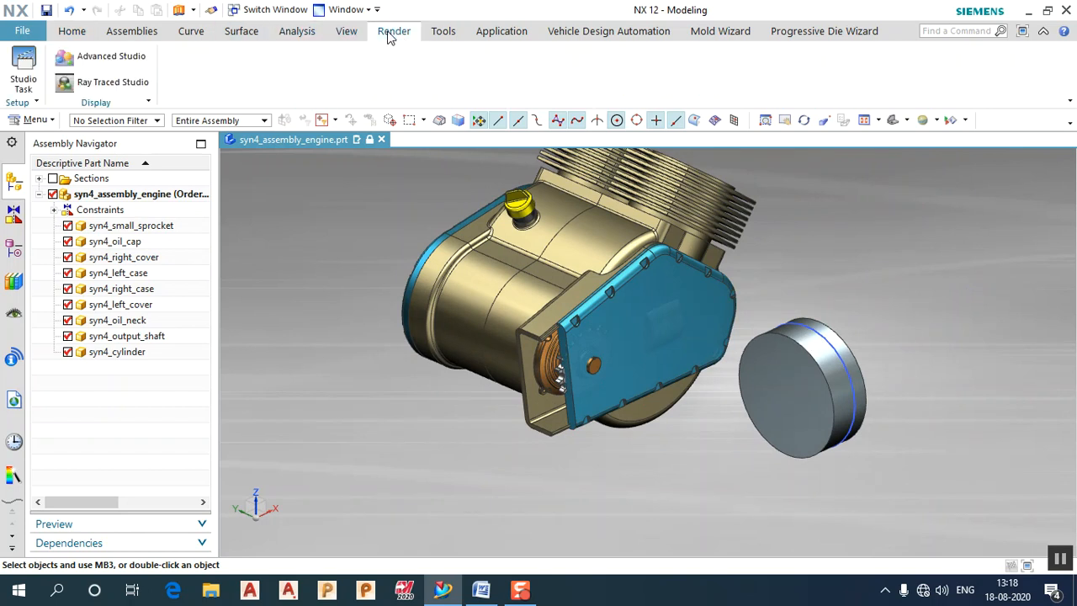
left_click(347, 31)
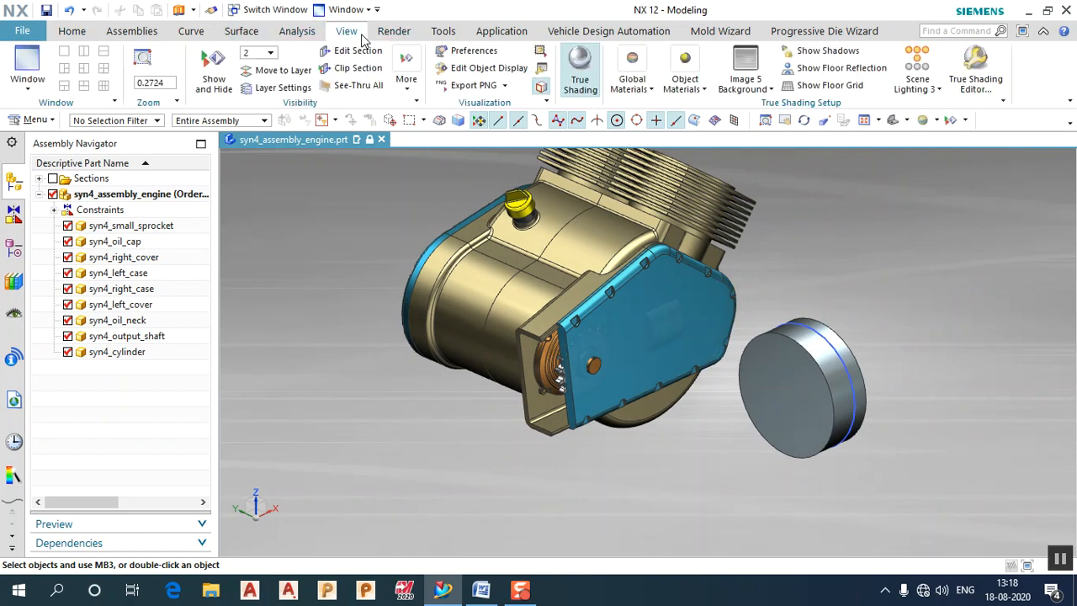
left_click(286, 86)
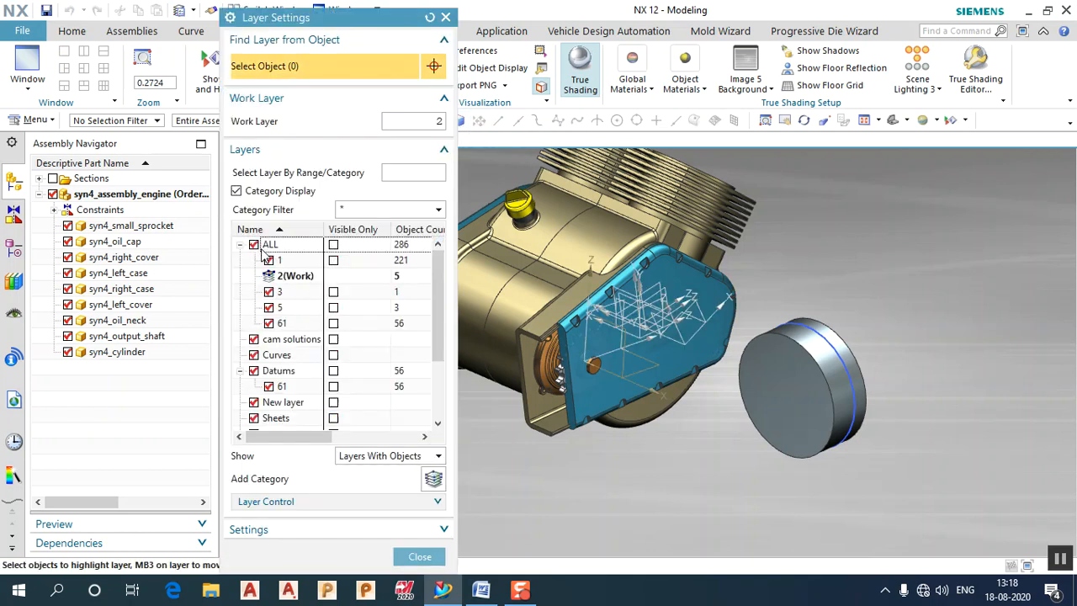
left_click(254, 371)
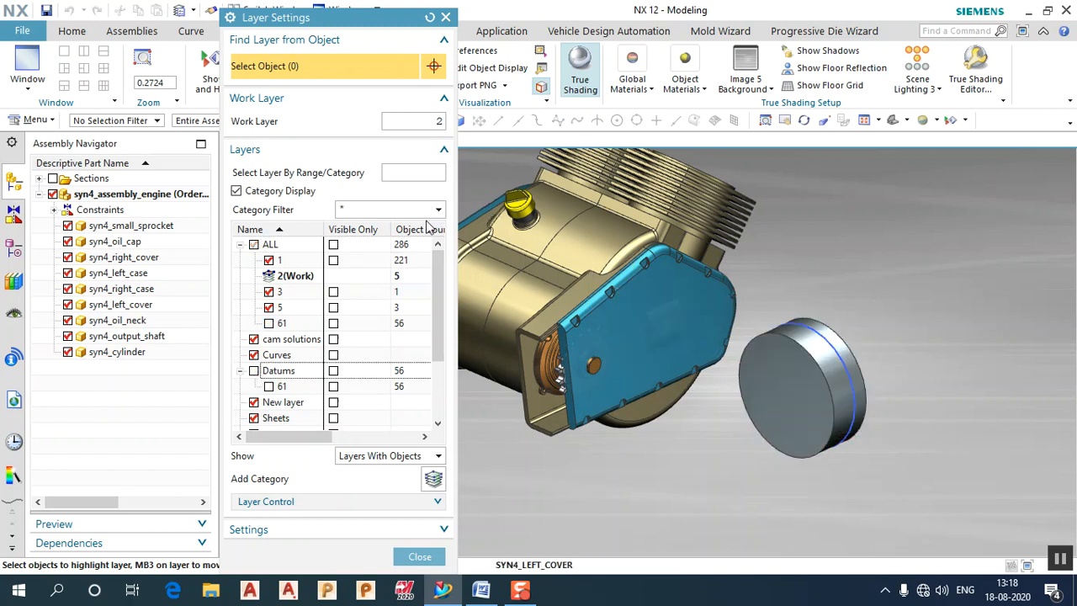
scroll(341, 359, "down", 2)
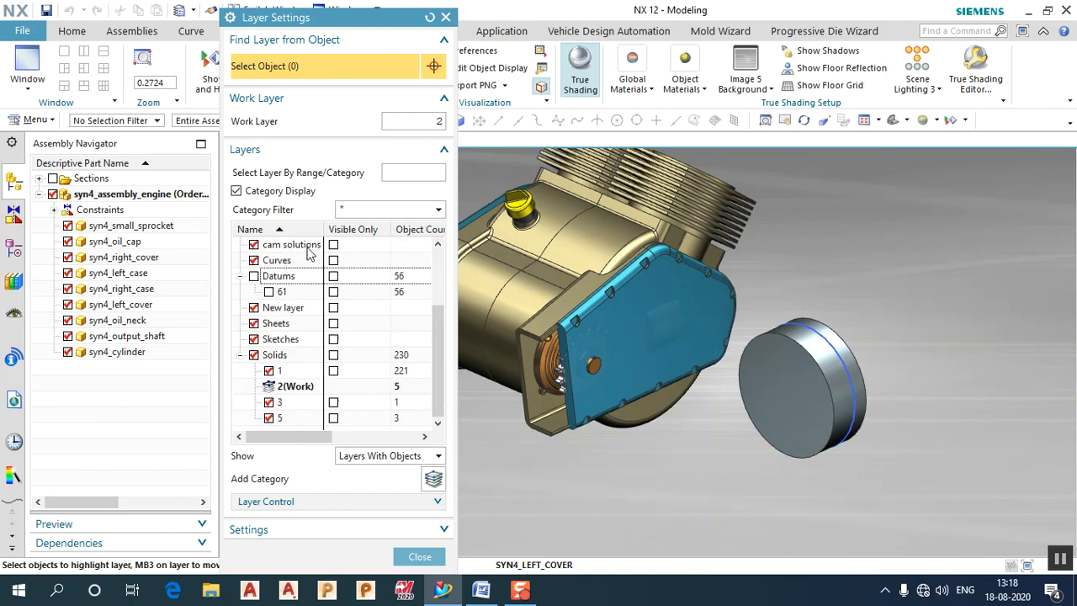
left_click(445, 18)
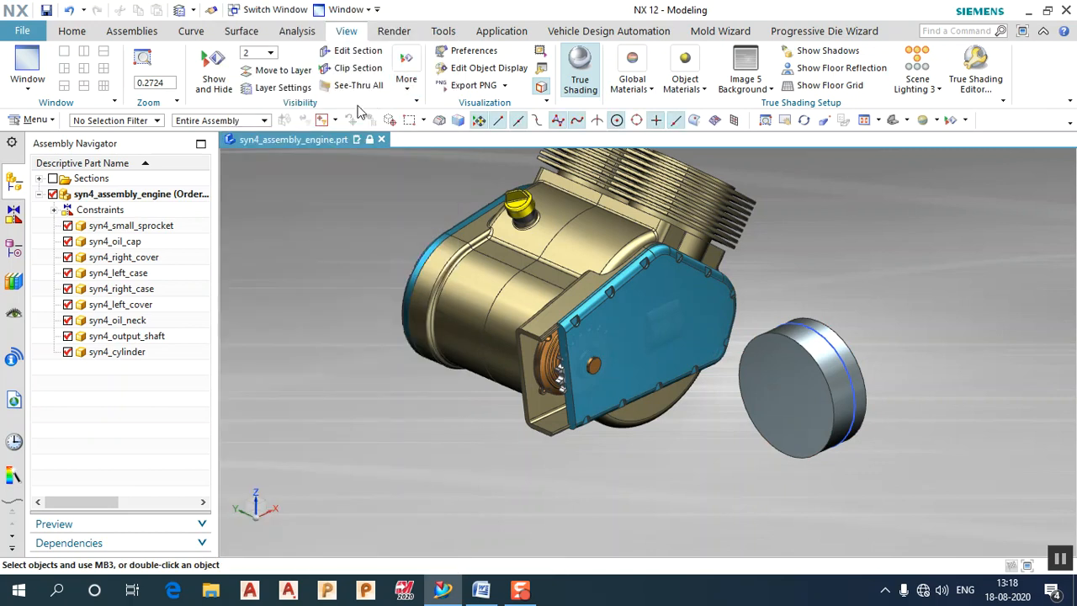
- Try to move the separate disc to the category "new layer"
left_click(298, 75)
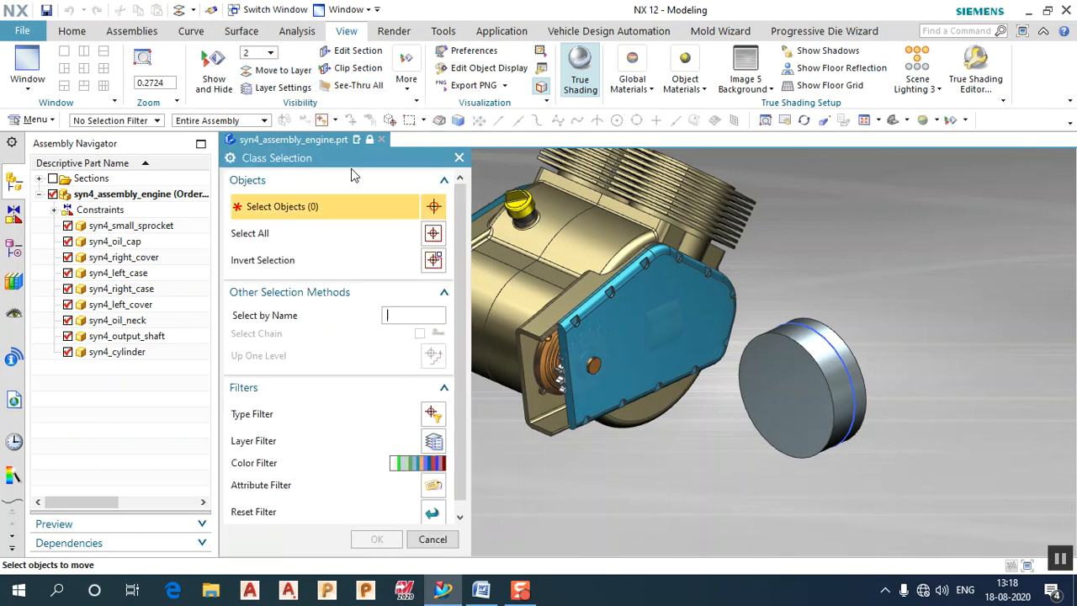
left_click(826, 413)
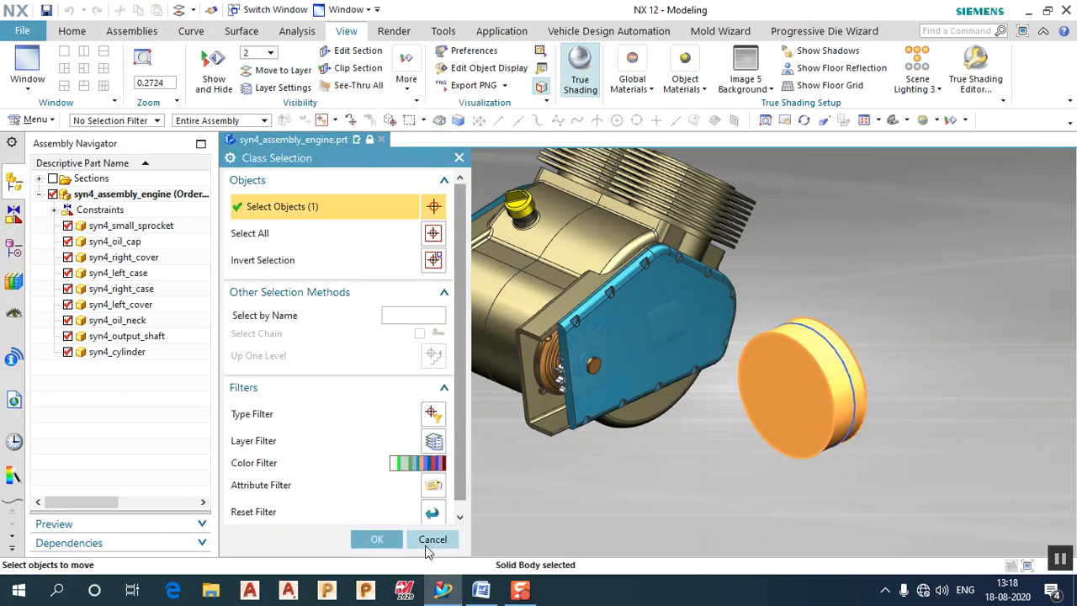
left_click(376, 538)
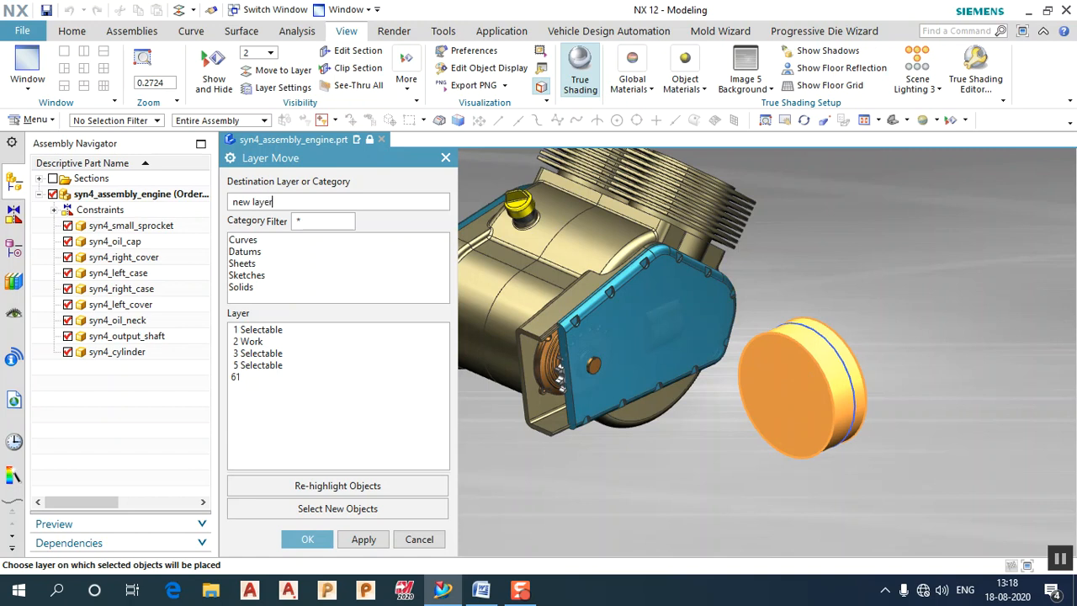
key("Return")
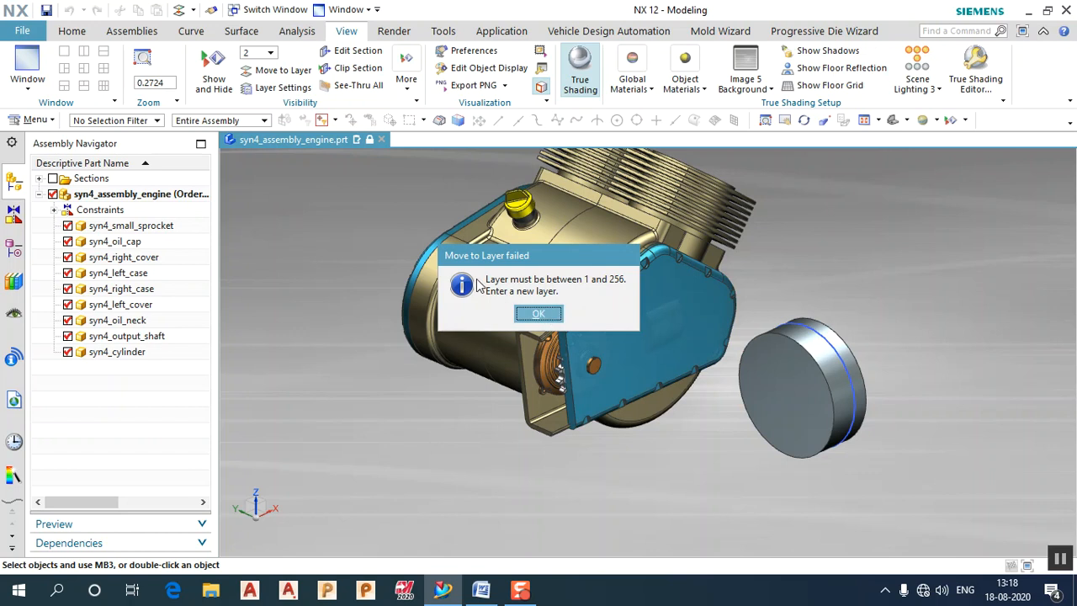
- Dismiss the failed move and move the separate disc's solid body to layer 8, closing the layer move dialog
left_click(538, 314)
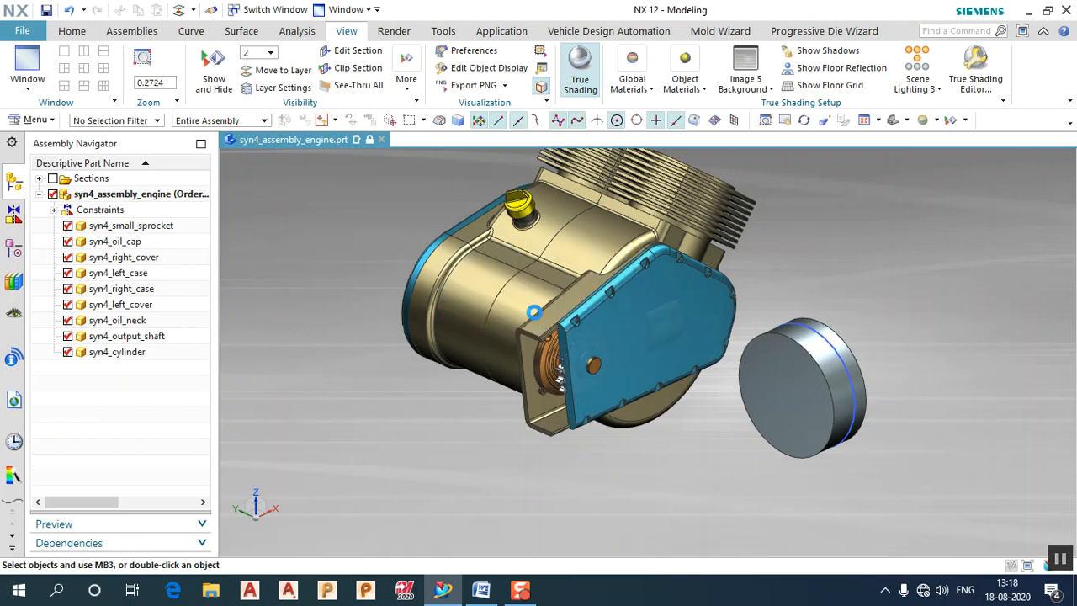
left_click(276, 70)
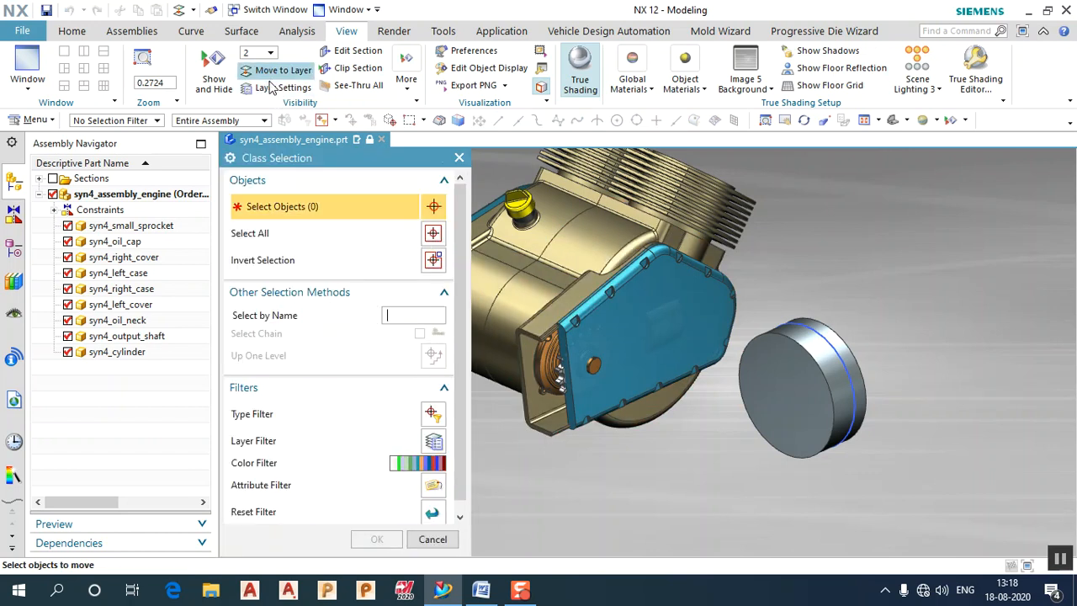
left_click(804, 416)
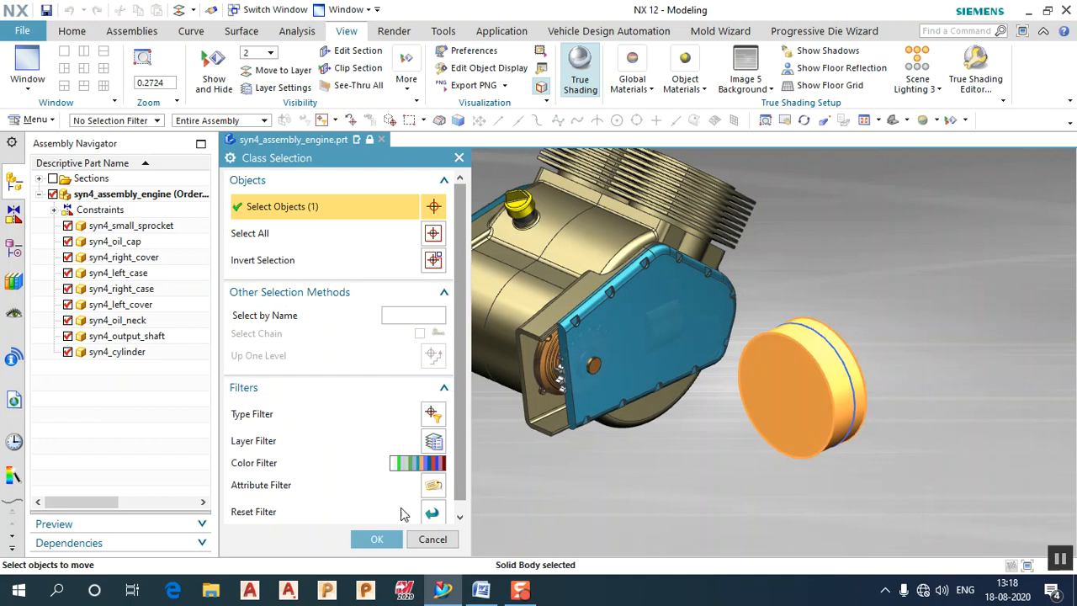
left_click(376, 539)
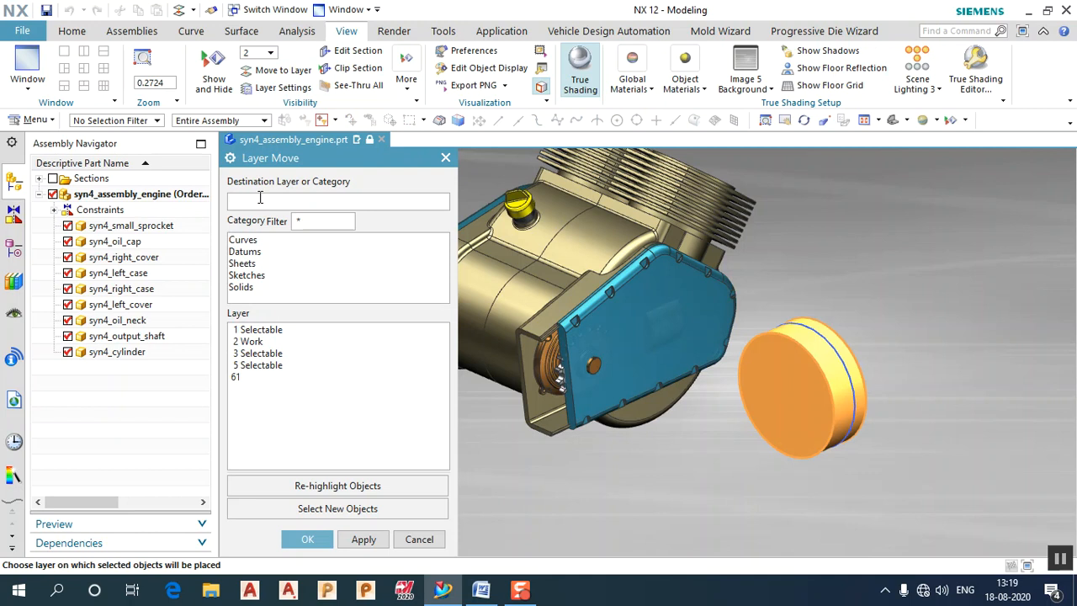
left_click(361, 543)
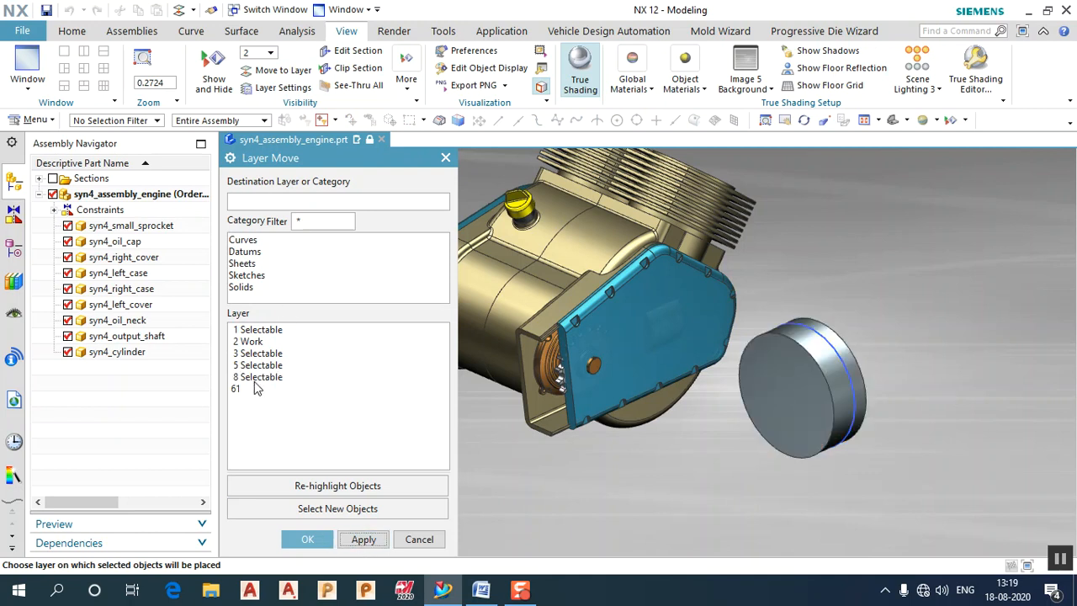
left_click(303, 541)
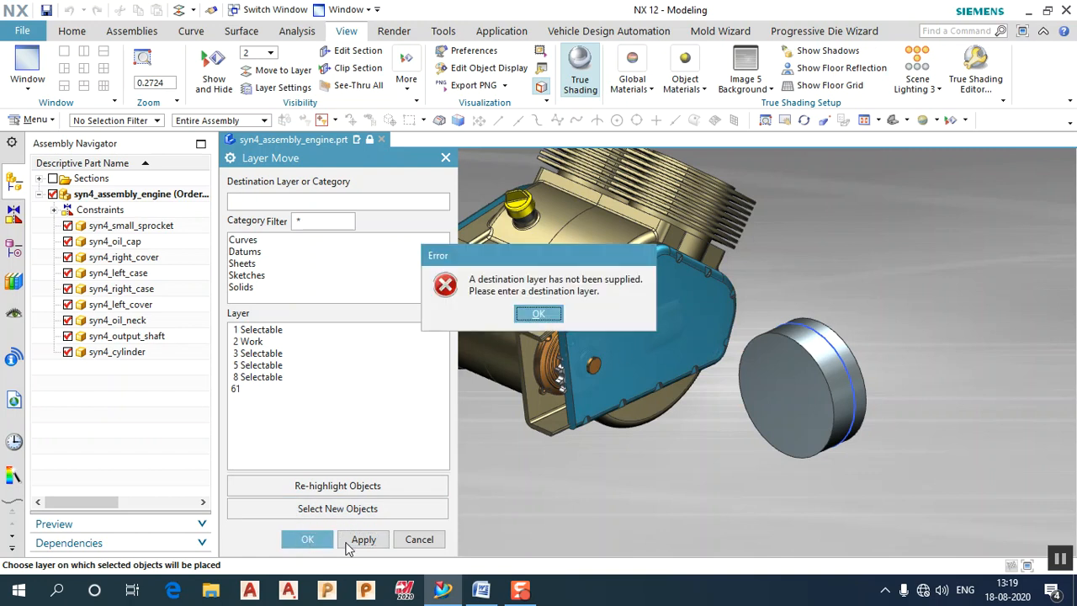
left_click(539, 316)
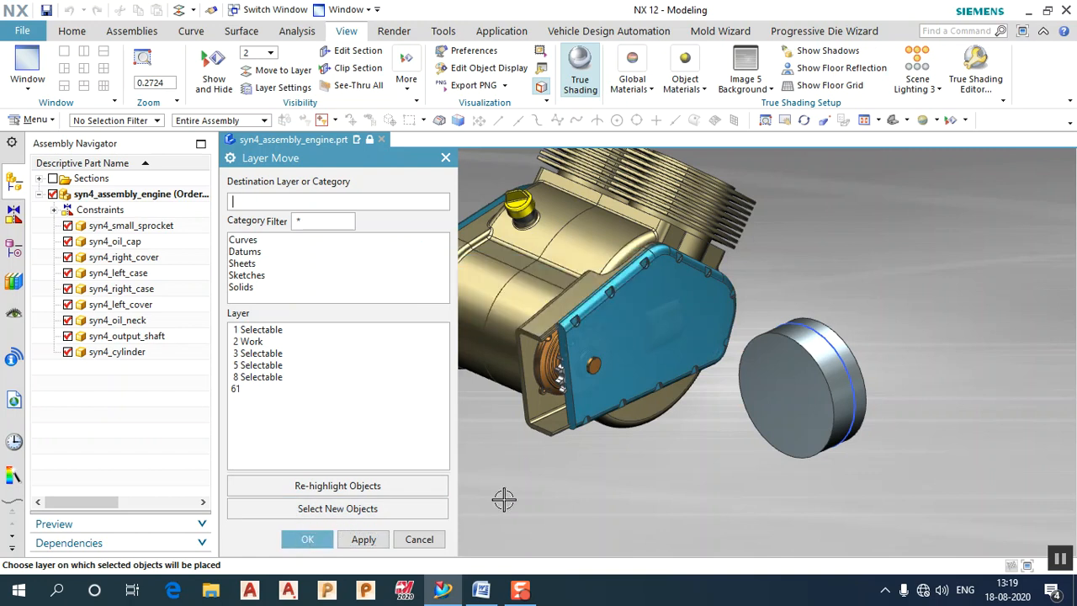
left_click(419, 539)
- Add layer 8 to the "New layer" category in the layer settings and expand that category
left_click(283, 88)
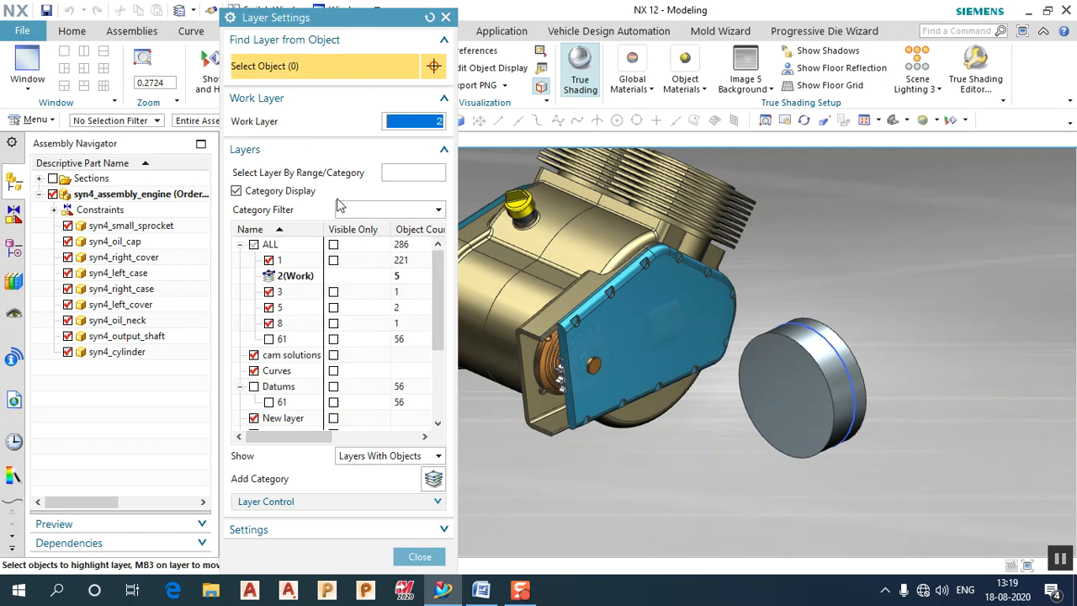
left_click(302, 327)
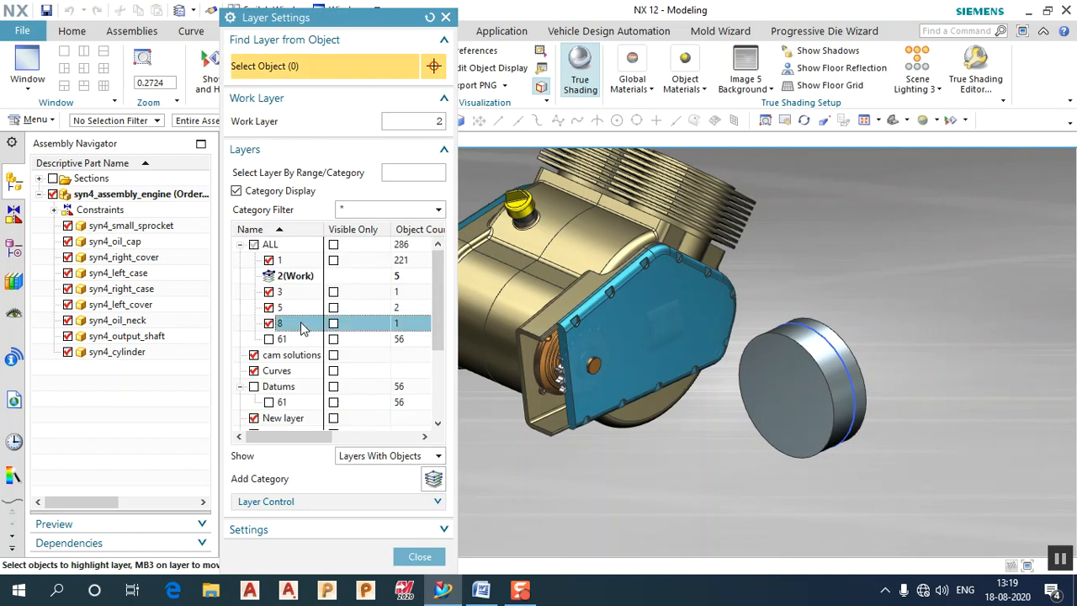
right_click(303, 327)
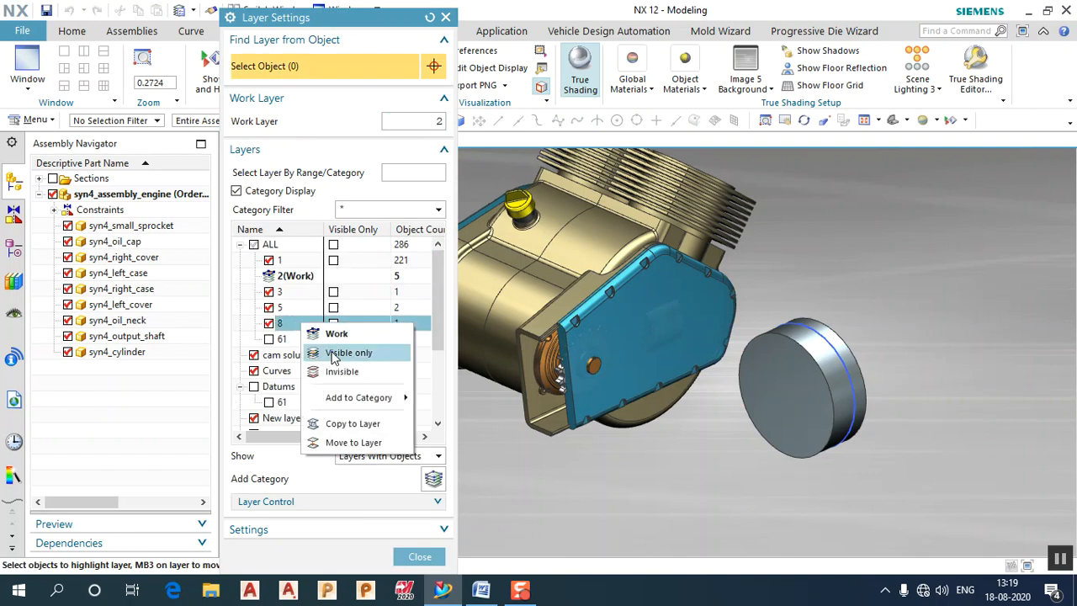
mouse_move(356, 402)
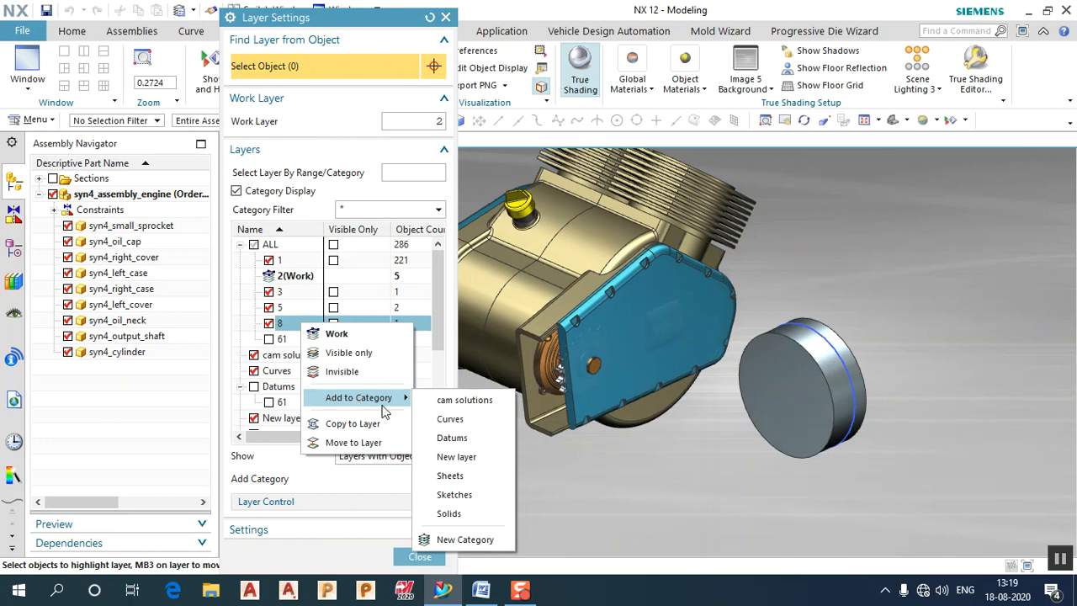
left_click(469, 463)
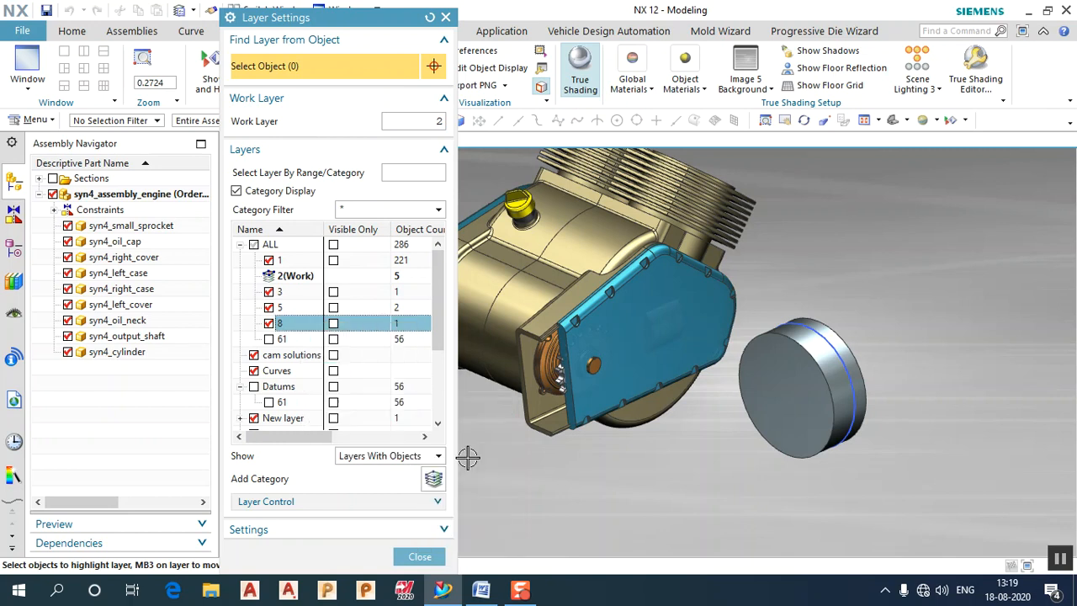
scroll(295, 412, "down", 2)
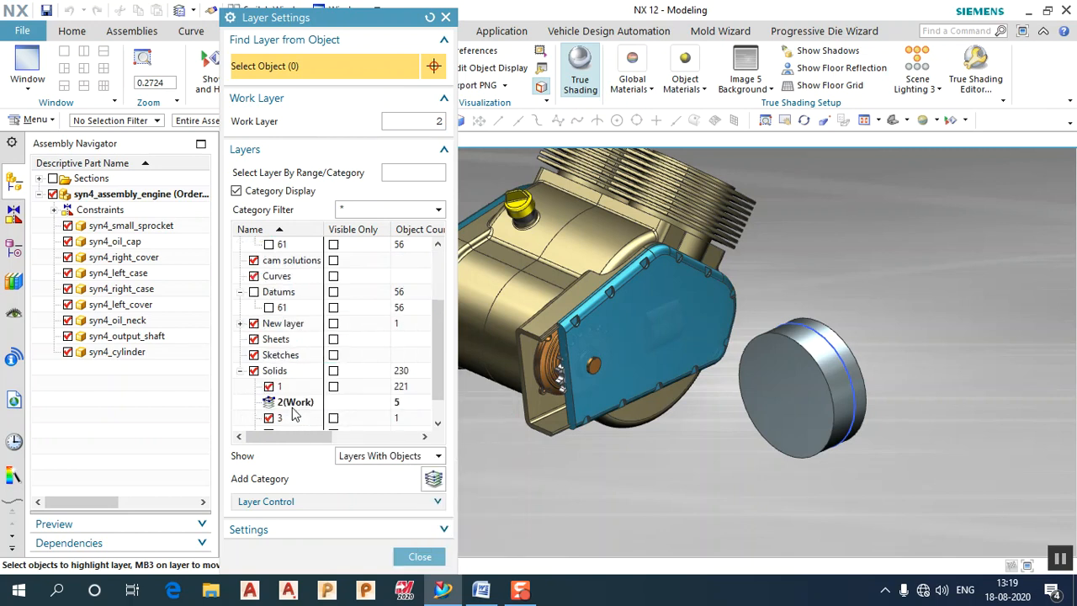
left_click(240, 323)
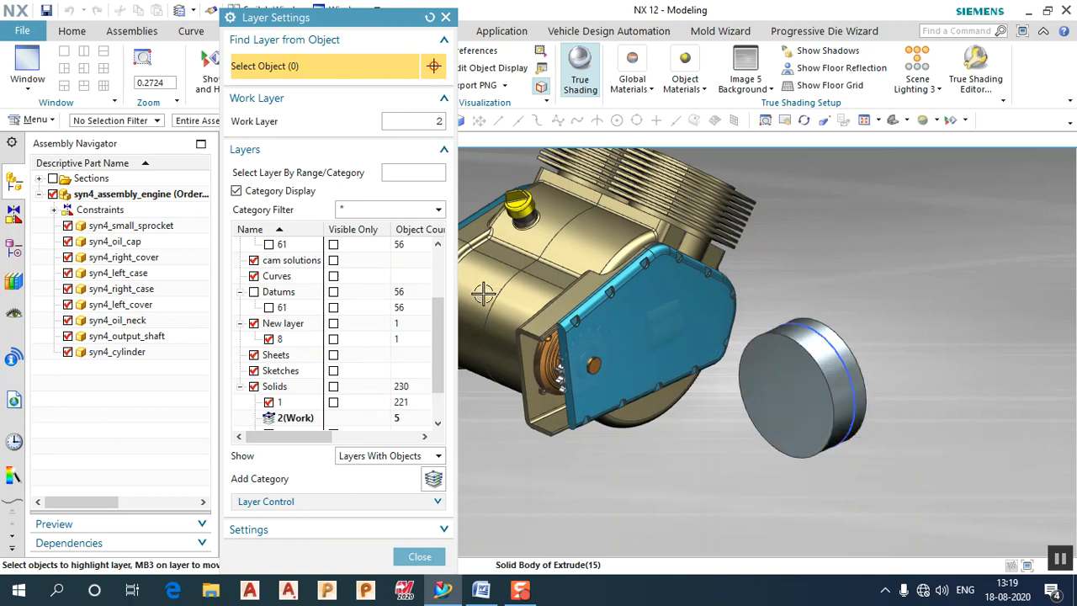
- Reset the layer settings dialog, enable category display, and filter the categories with N*
left_click(366, 208)
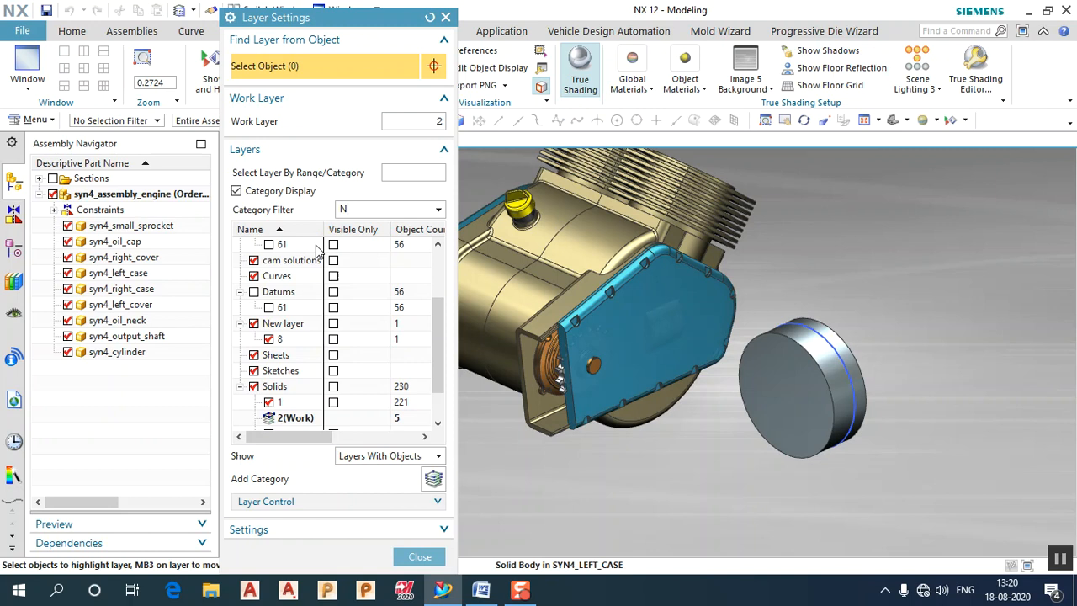
key("Return")
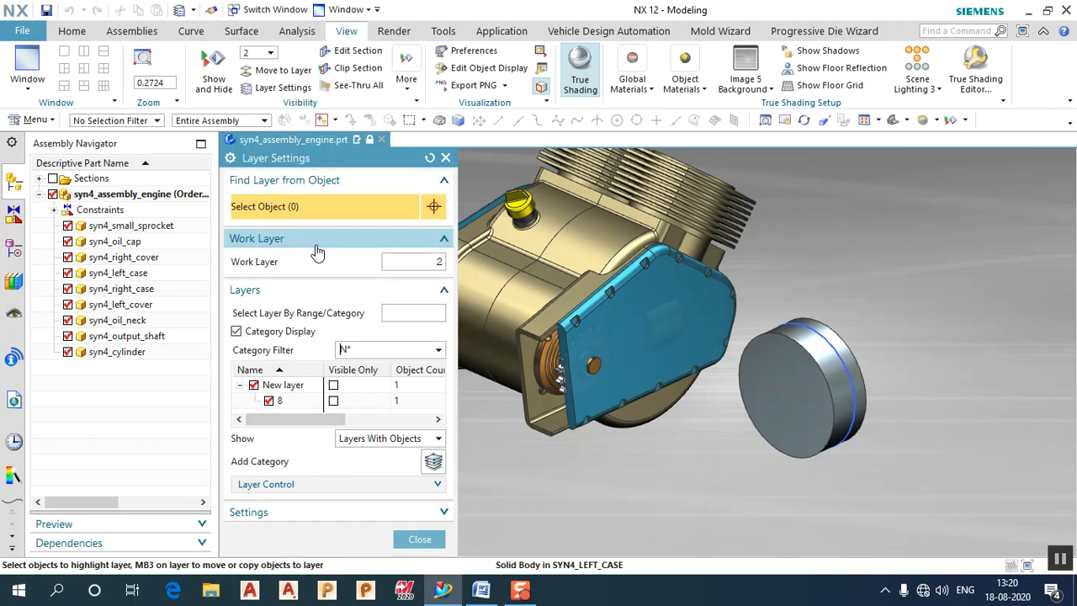
left_click(430, 158)
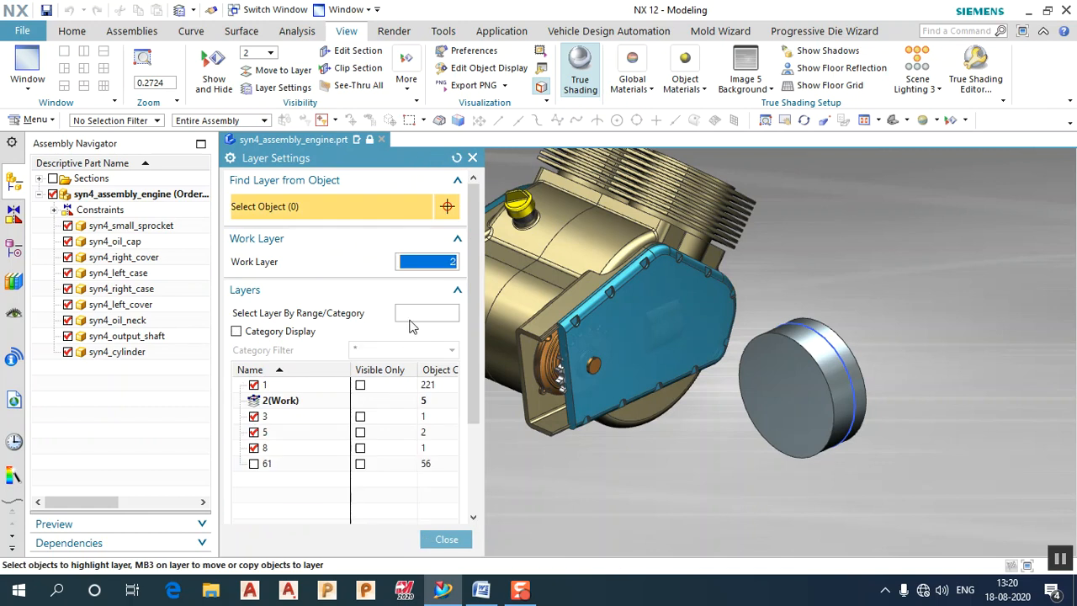
left_click(249, 332)
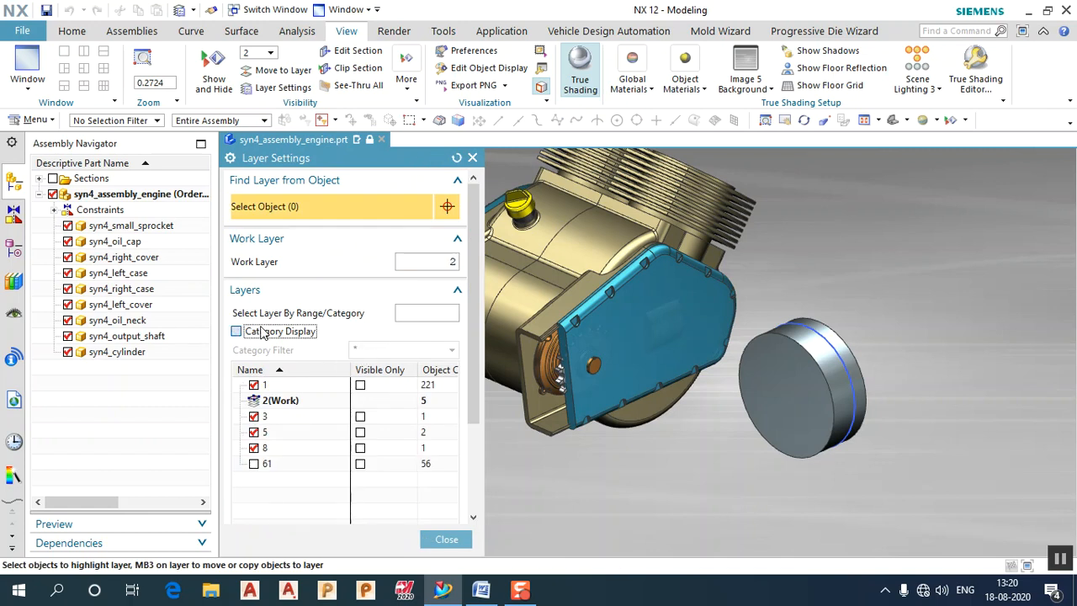
left_click(396, 350)
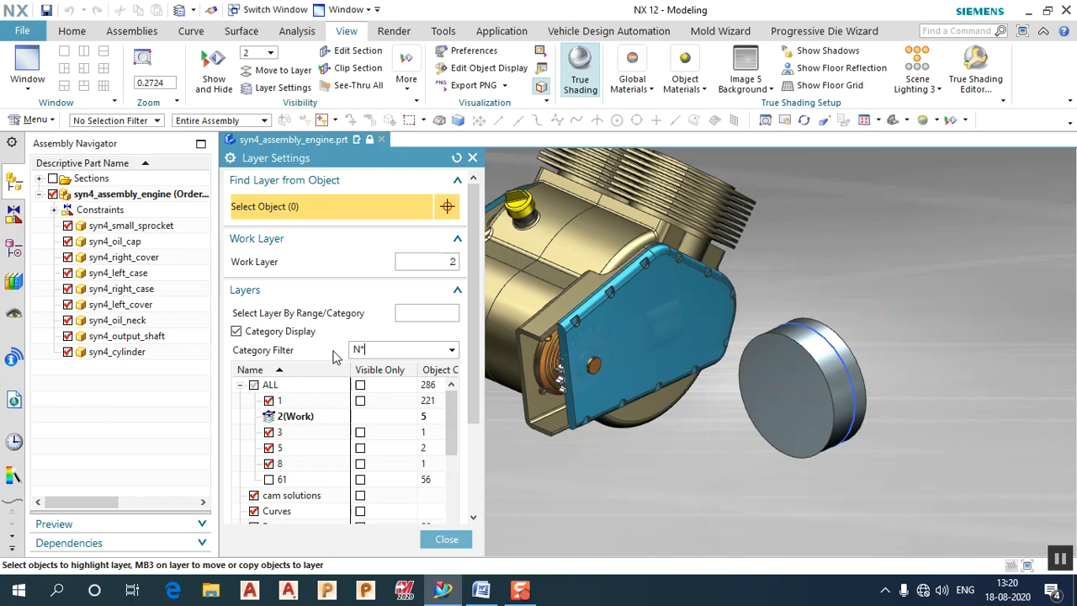
type("N")
key("Return")
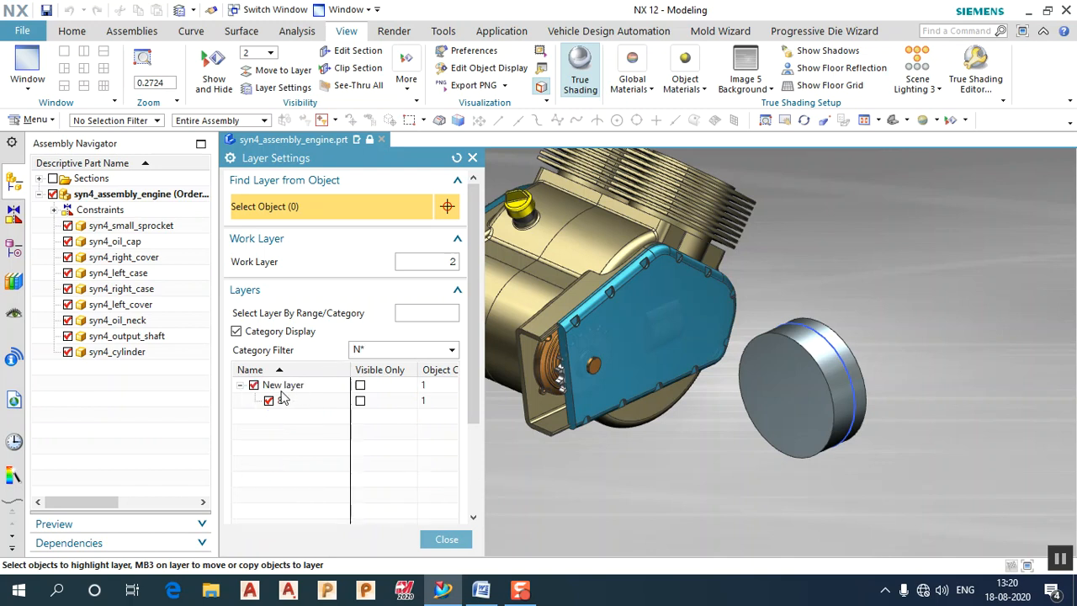
- Filter the layer categories with S* and collapse the Solids category
double_click(357, 350)
type("S")
key("Return")
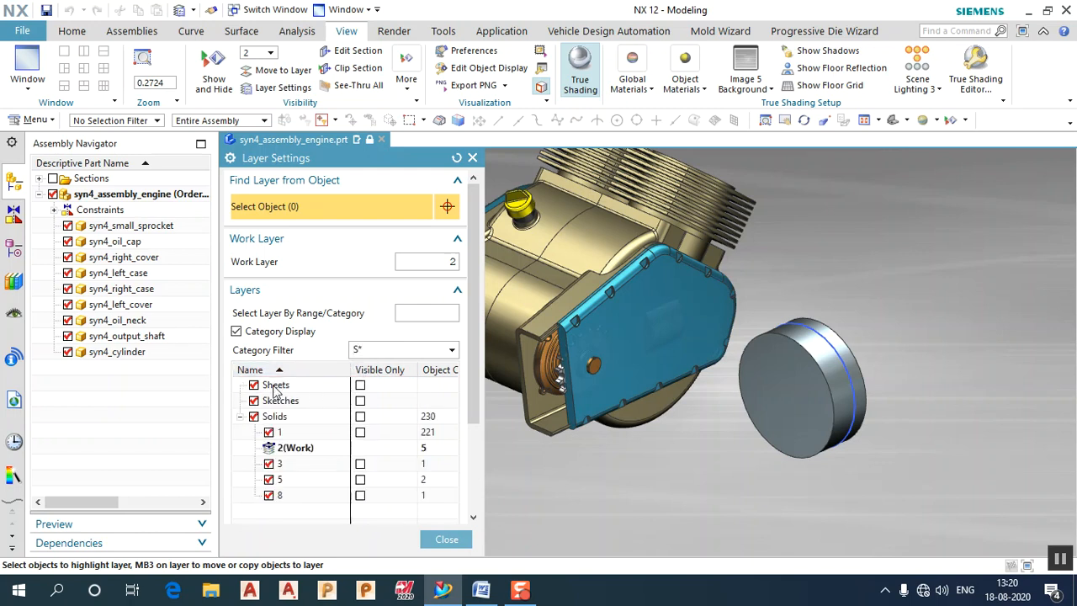
left_click(239, 417)
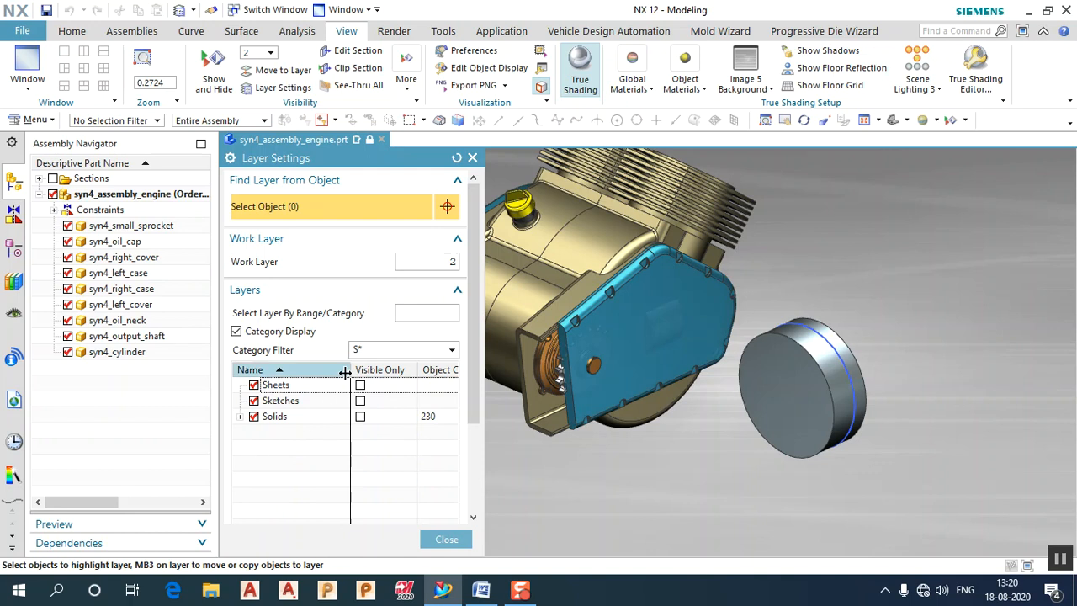
- Filter the layer categories with C* to list those whose names start with a capital C
left_click(357, 350)
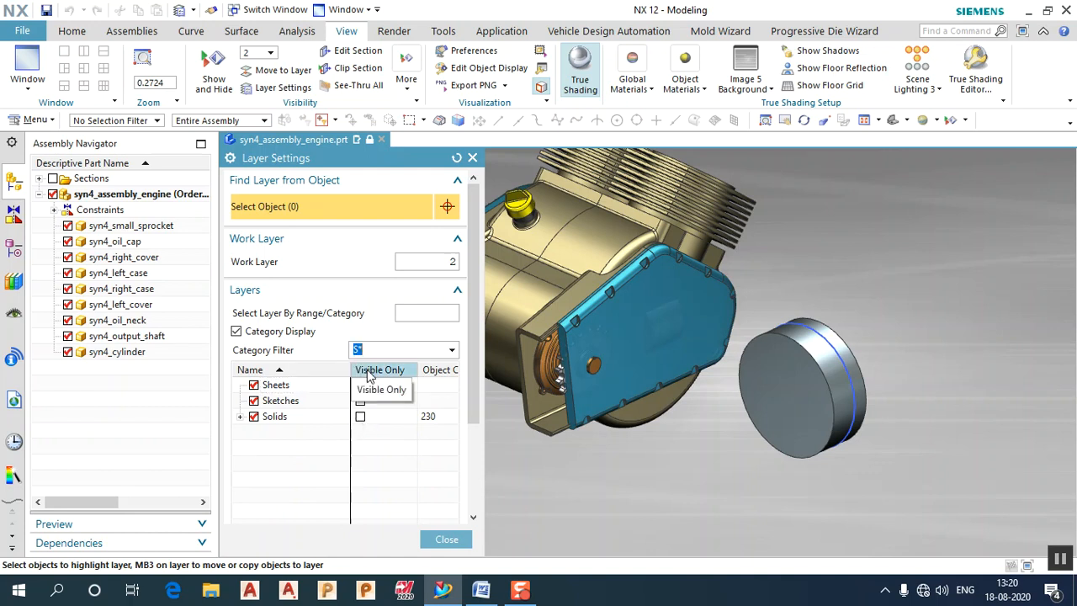
type("C")
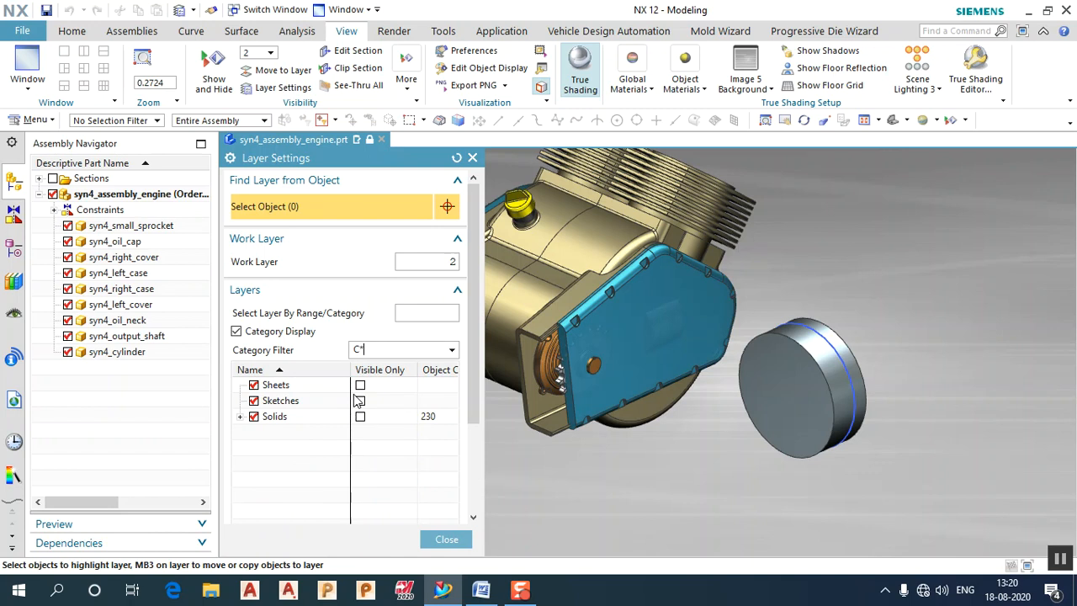
type("*")
key("Return")
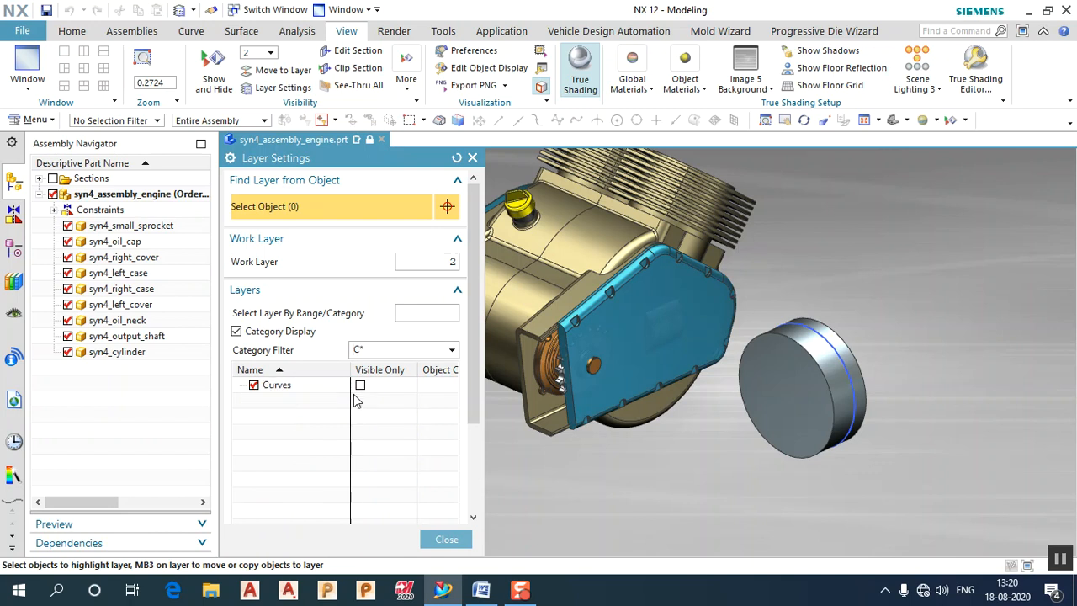
key("Delete")
key("Delete")
type("c*")
key("Return")
type("C")
key("Return")
- Clear the category filter and try to select layers by the range 5-10
key("Delete")
key("Delete")
type("5-10")
key("Return")
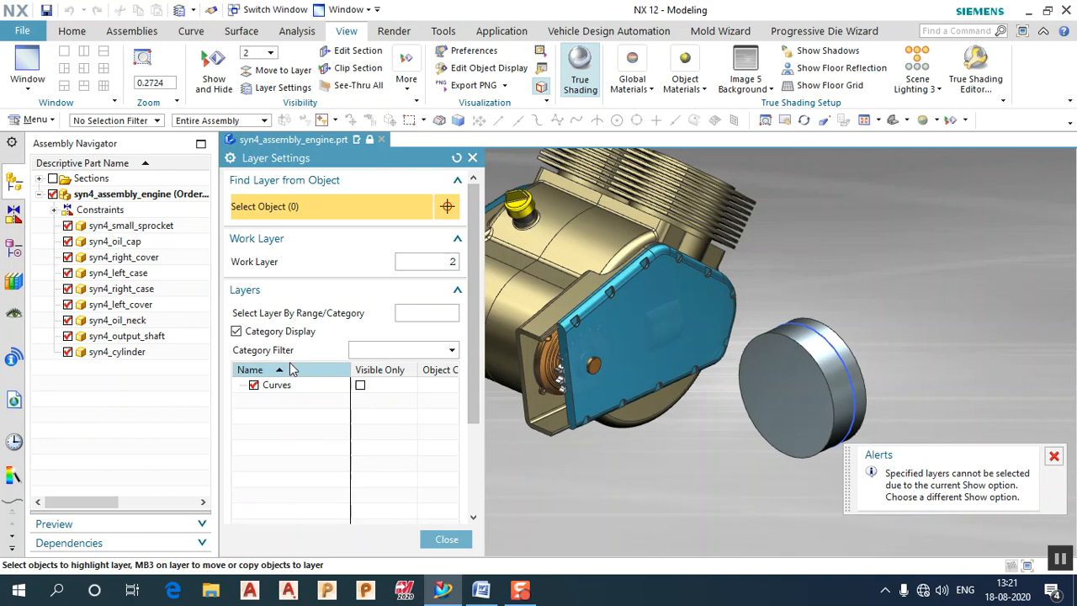
- Turn off category display and select layers 5, 8 and 1 one at a time by entering their numbers
left_click(270, 335)
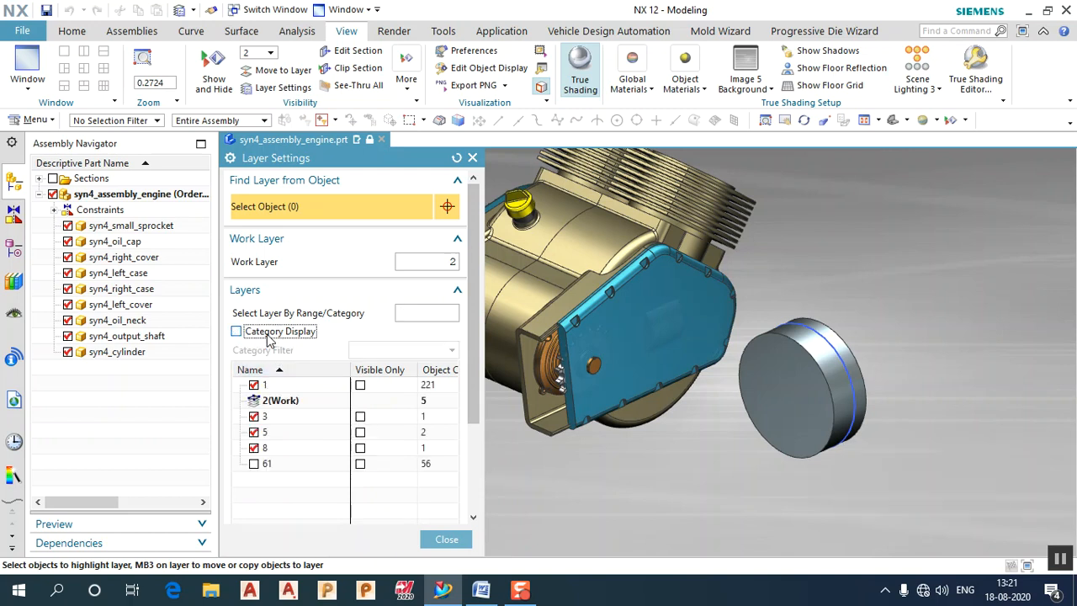
double_click(427, 260)
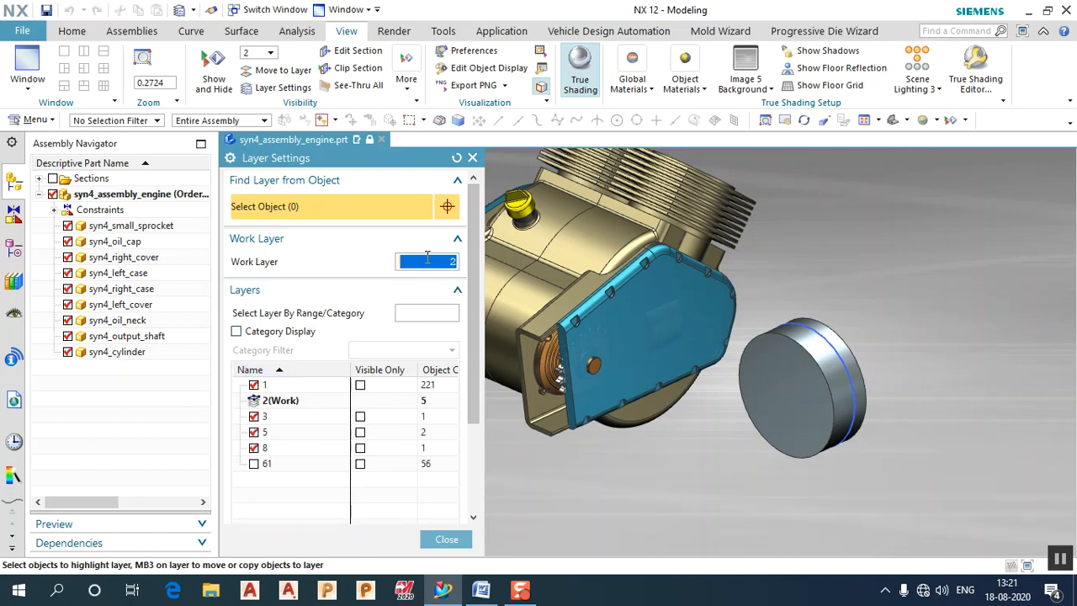
left_click(427, 313)
type("5")
key("Return")
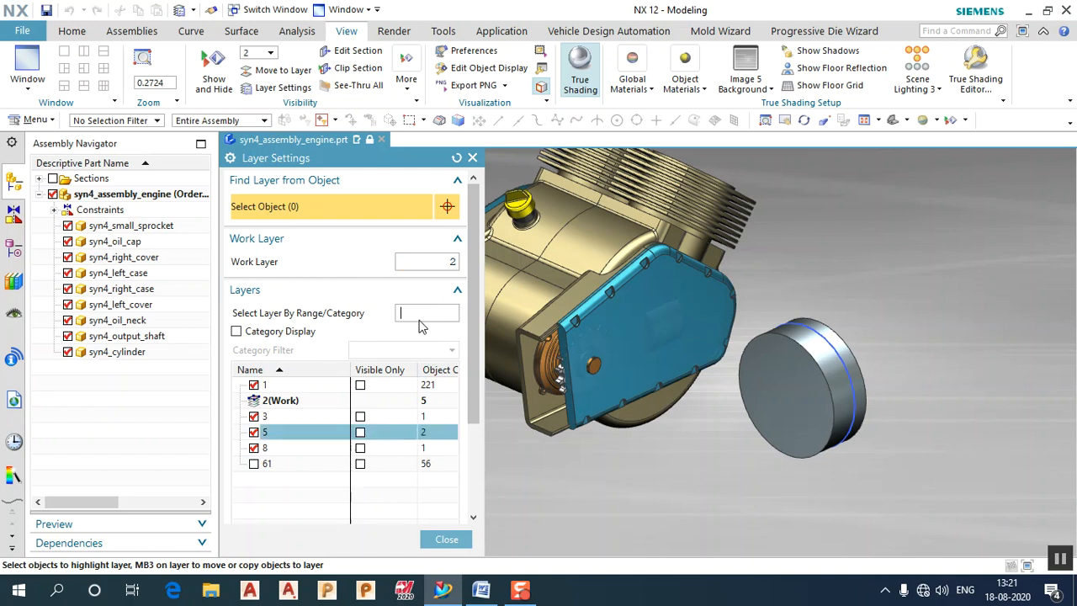
type("8")
key("Return")
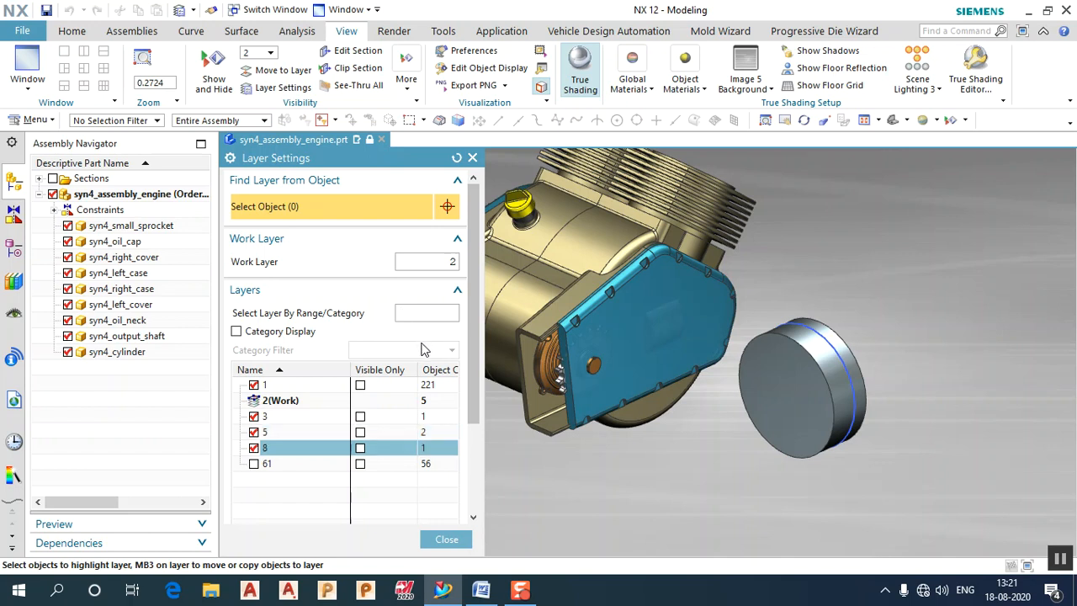
type("1")
key("Return")
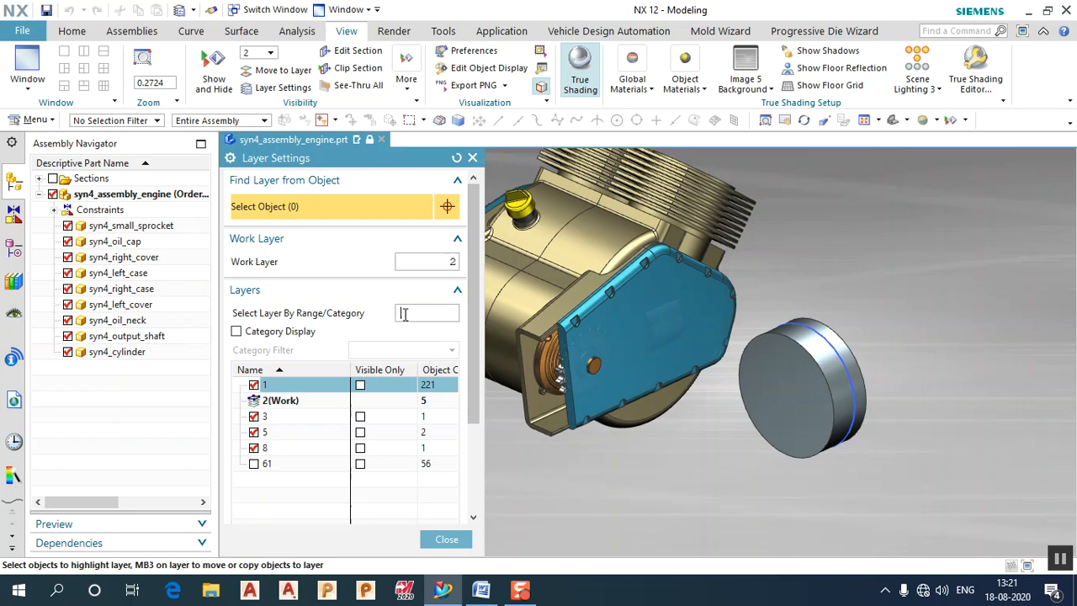
- Select the layers in the range 1-5 and close the layer settings
type("1-5")
key("Return")
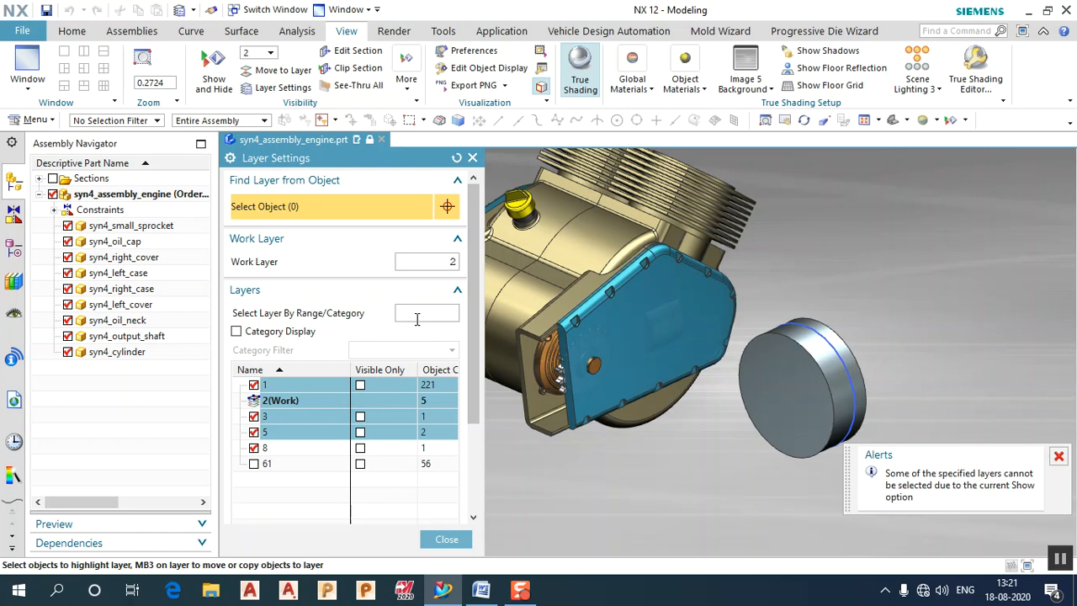
left_click(447, 539)
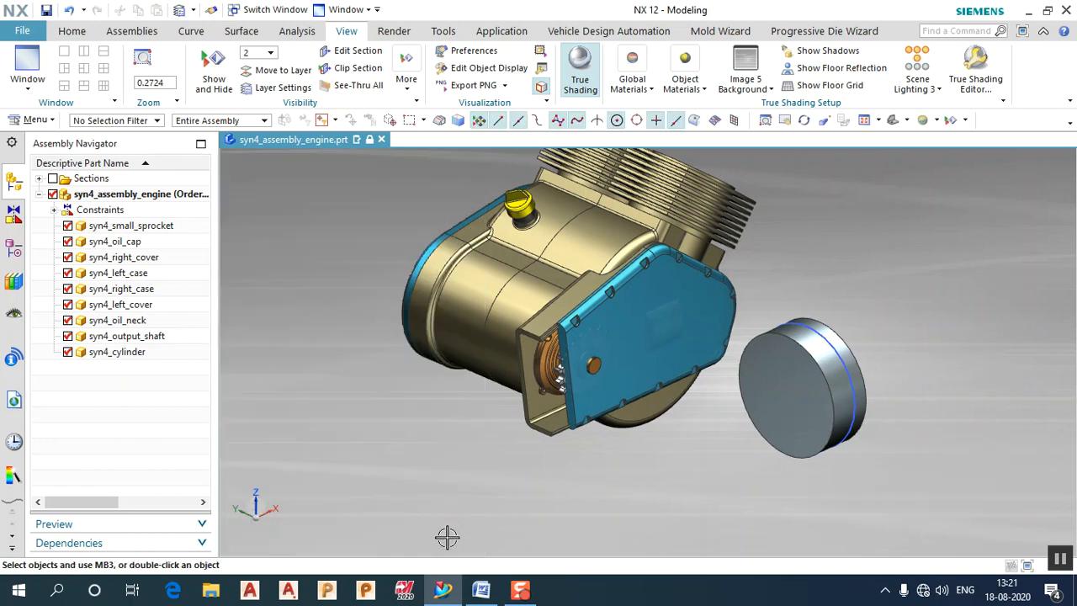
scroll(536, 481, "down", 1)
scroll(758, 364, "up", 3)
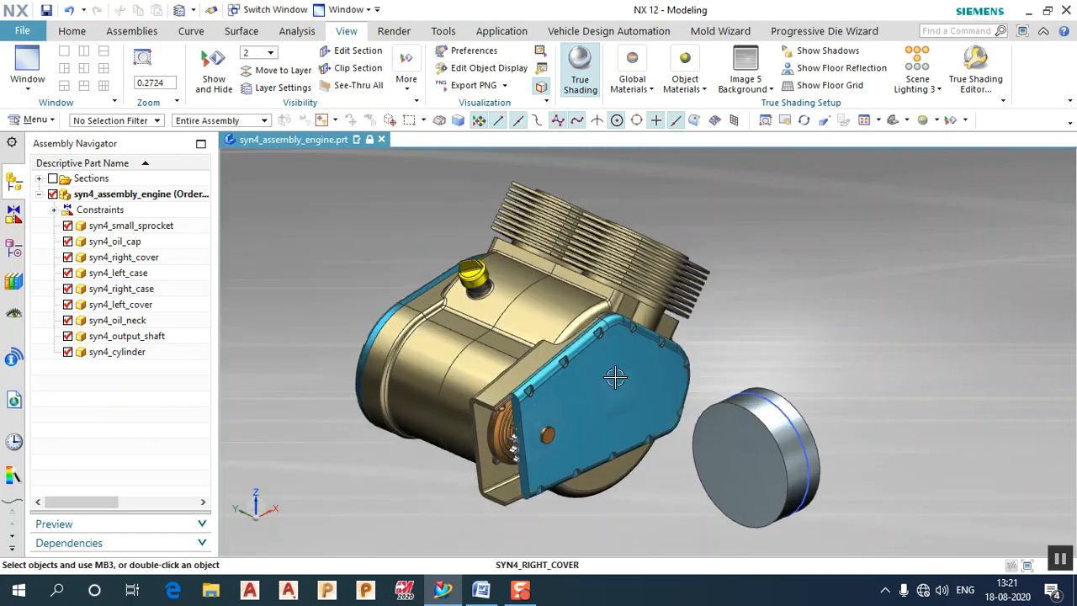
middle_click_drag(758, 364, 793, 356)
scroll(793, 356, "down", 1)
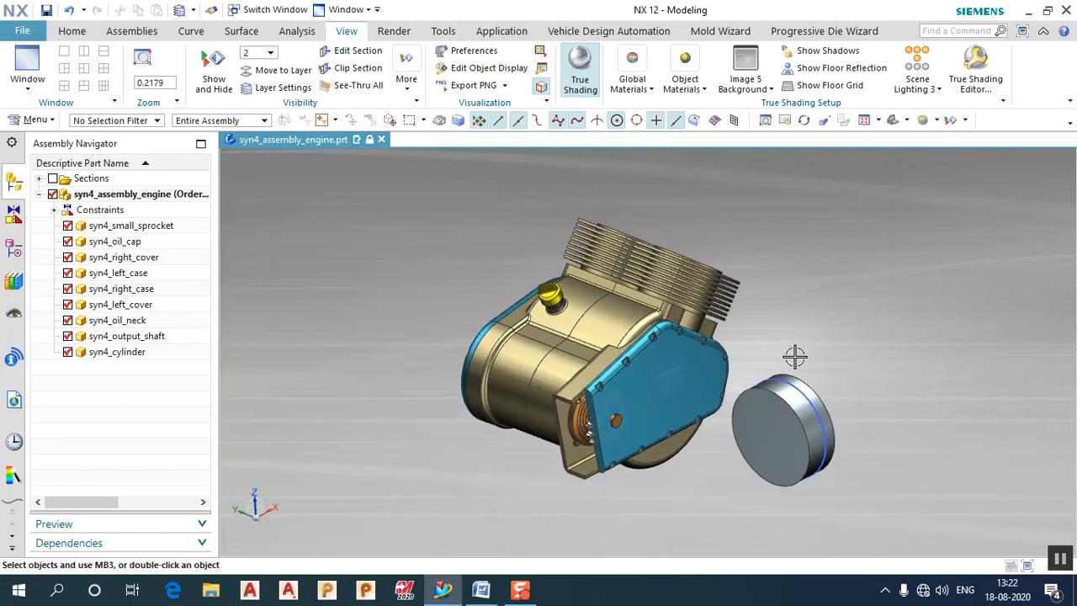
- Open the layer settings and view the operations available for layer 5
scroll(774, 408, "up", 1)
middle_click_drag(851, 304, 740, 302)
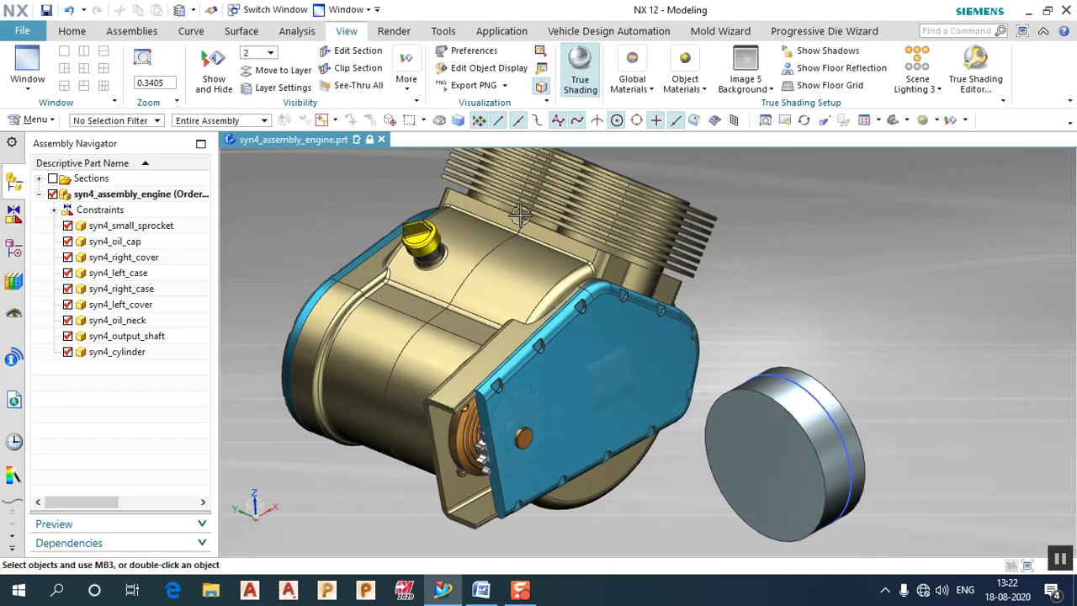
left_click(283, 89)
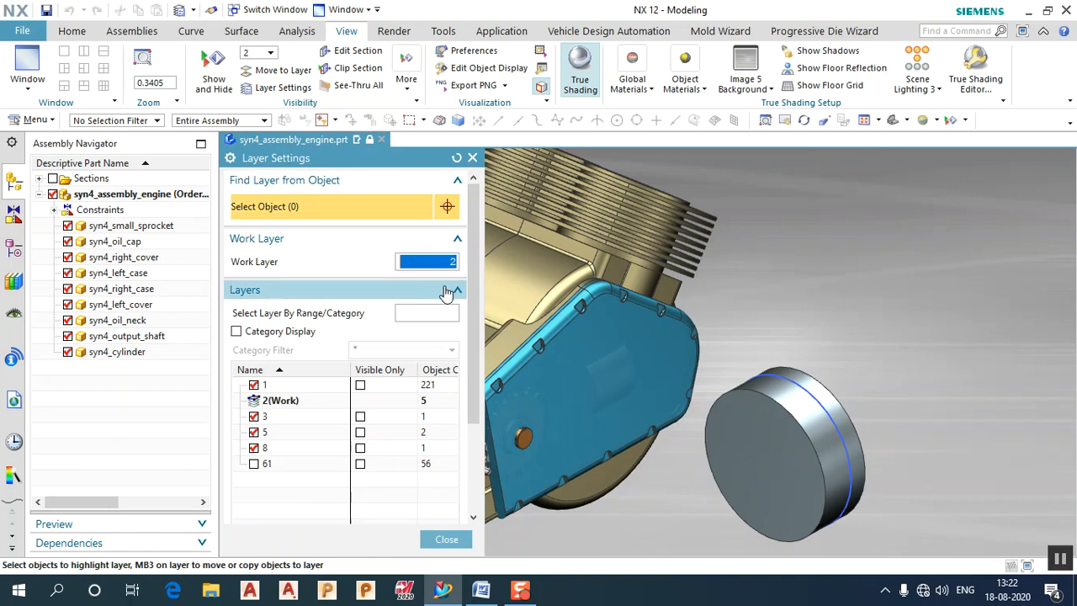
left_click(292, 435)
right_click(294, 437)
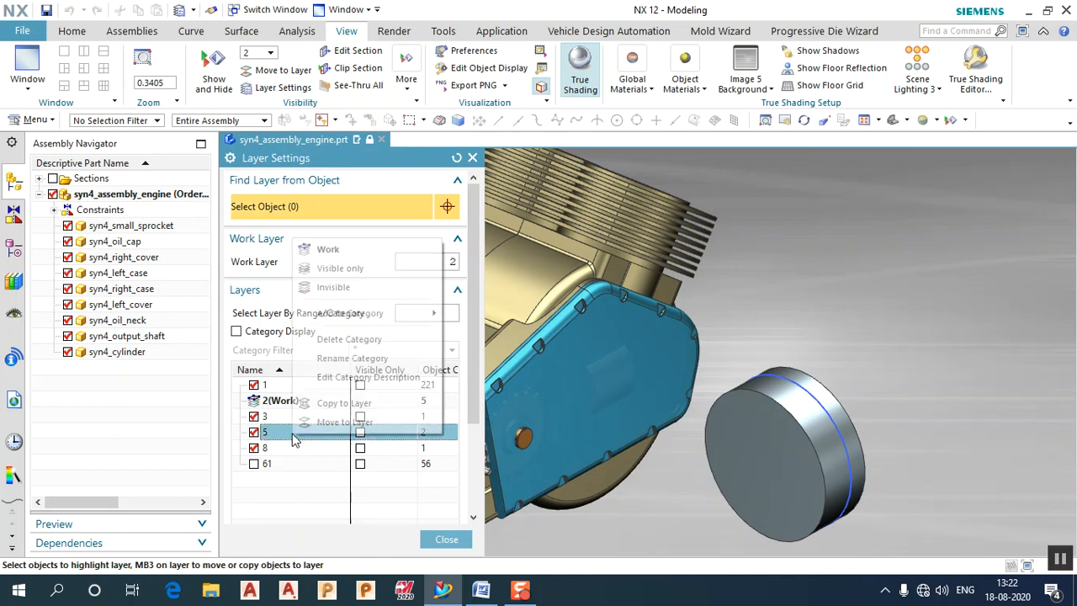
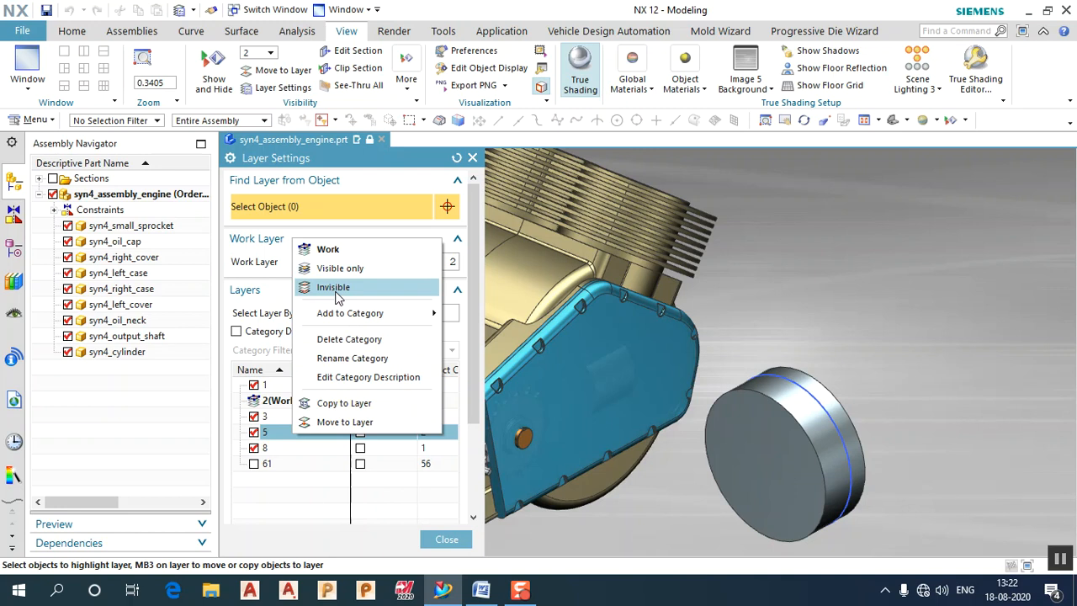
left_click(288, 500)
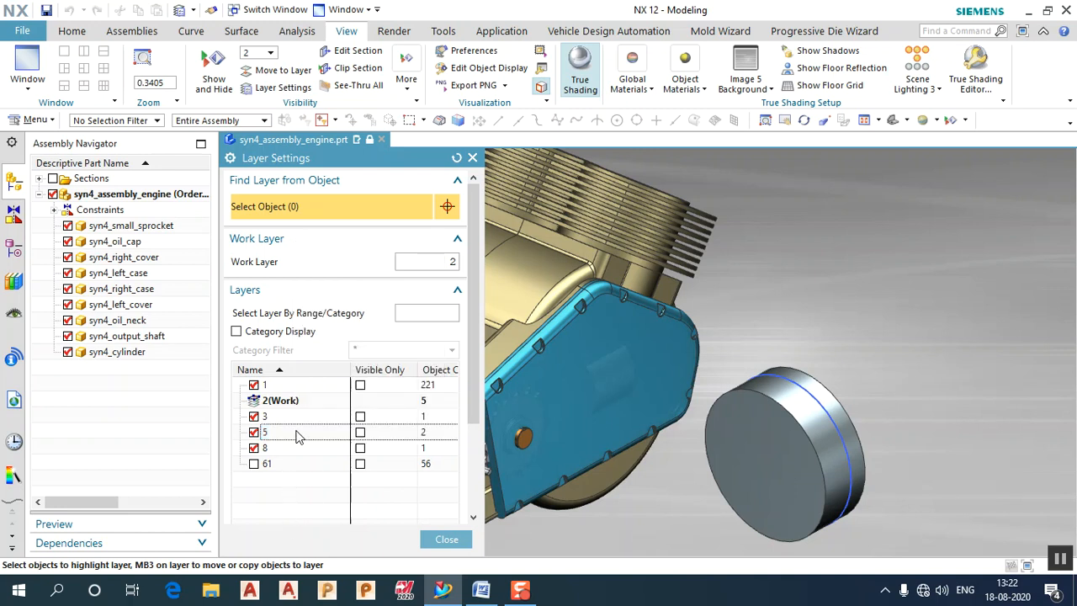
- Turn on category display and collapse the Solids, Datums and New layer categories
left_click(271, 335)
scroll(312, 461, "down", 3)
scroll(311, 460, "down", 5)
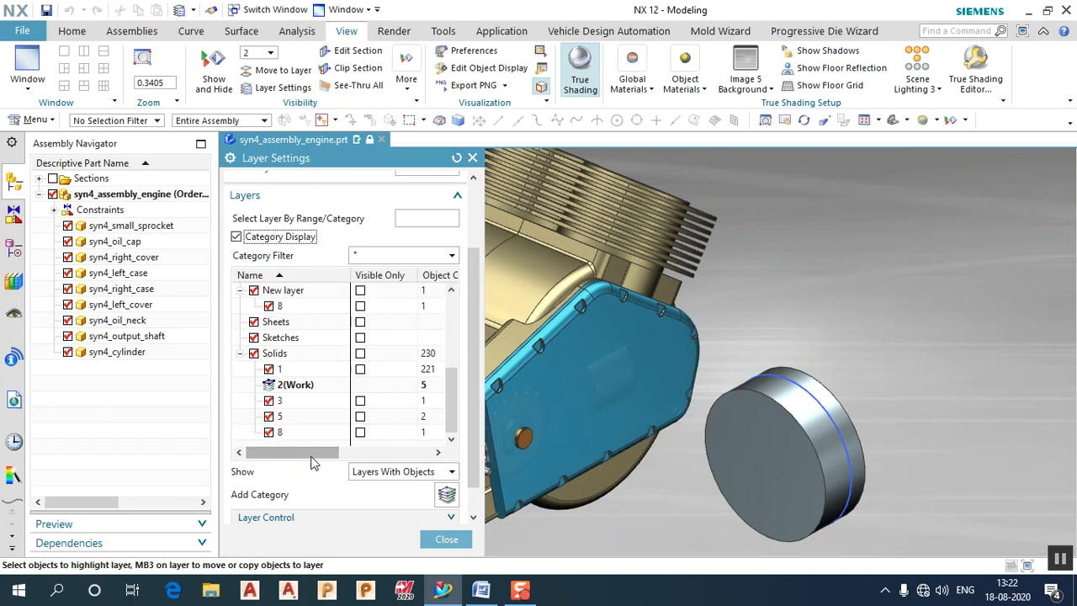
left_click(242, 354)
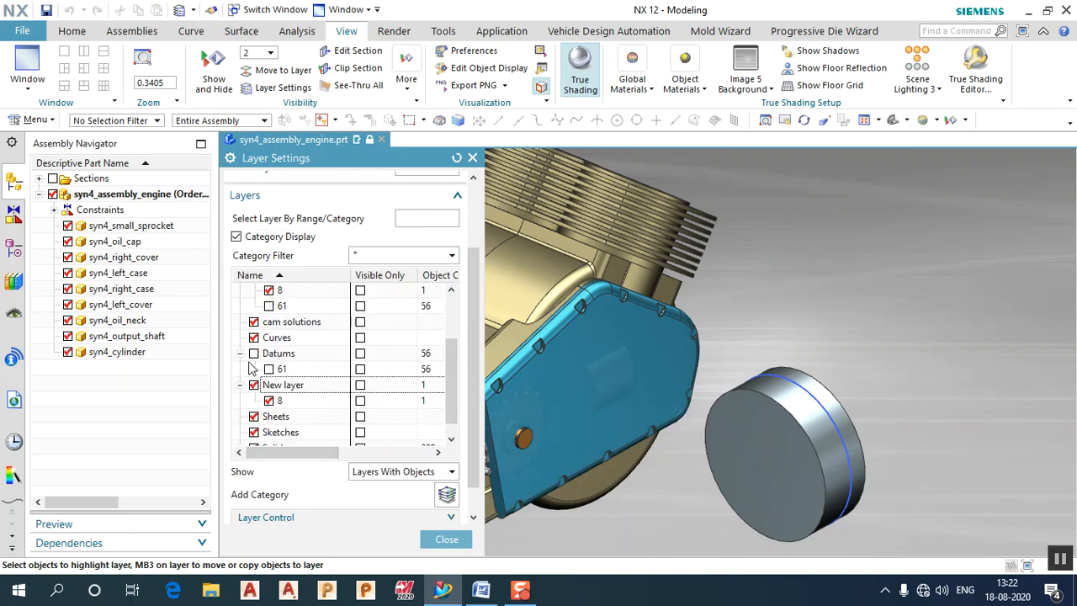
left_click(242, 354)
left_click(240, 368)
left_click(240, 368)
key("Left")
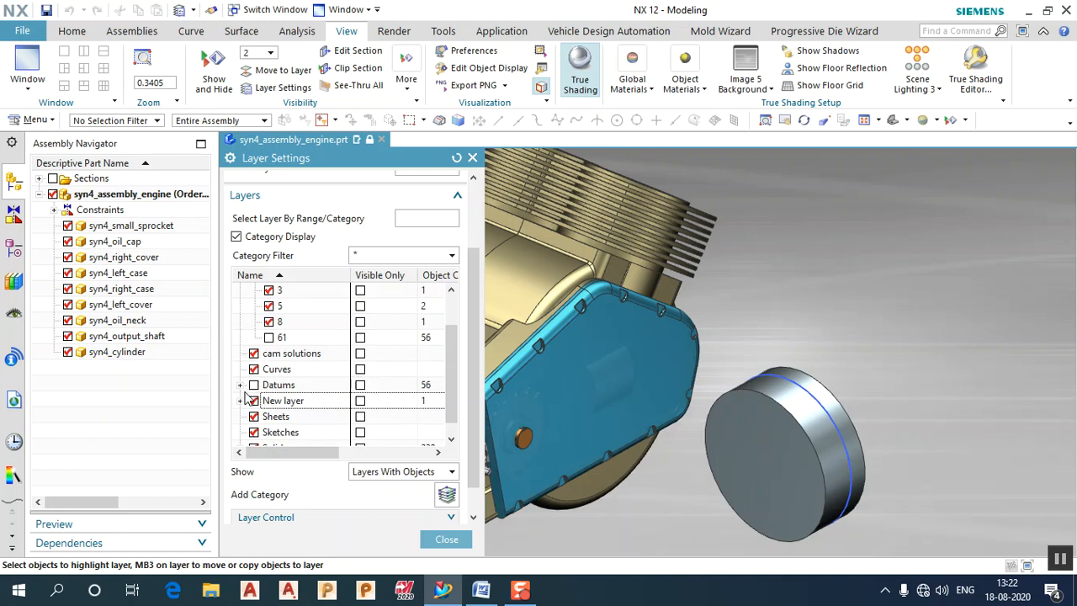
- Delete the New layer category
scroll(253, 370, "down", 1)
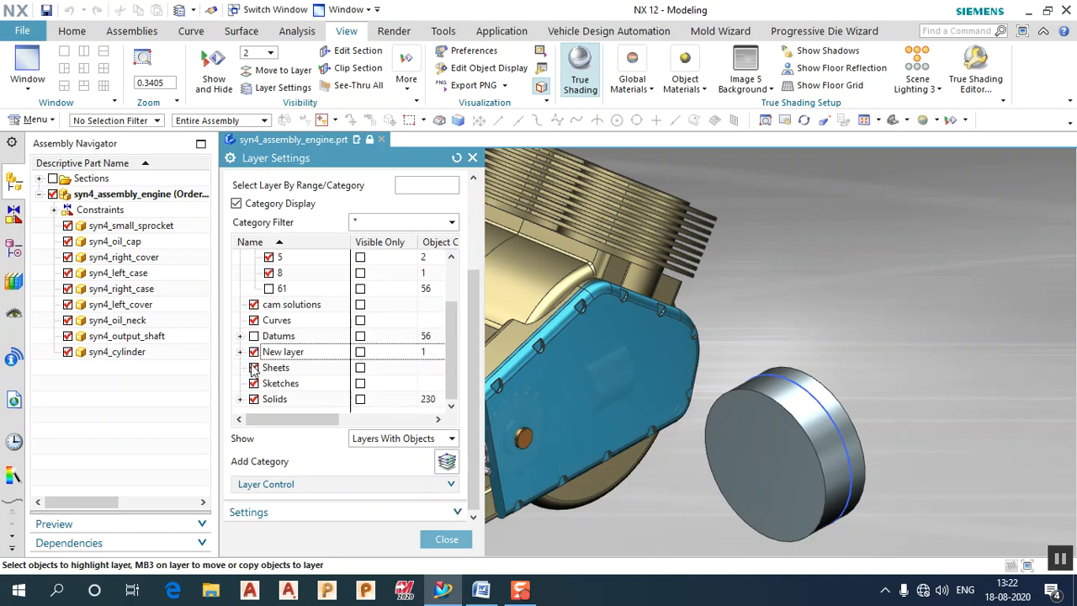
right_click(303, 357)
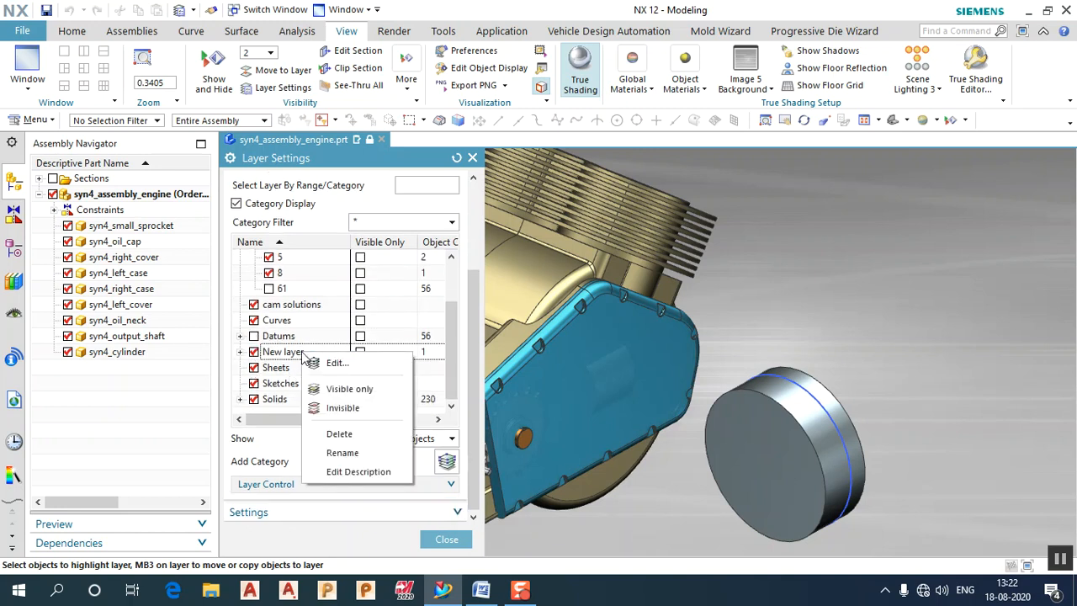
left_click(339, 434)
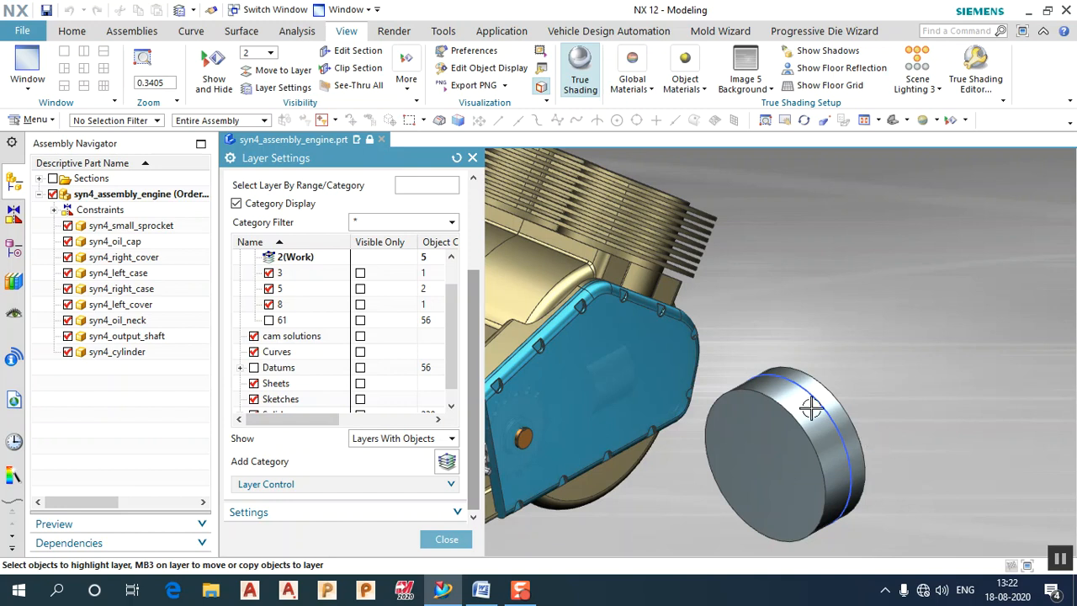
- Copy the extruded cylindrical disc beside the engine to layer 8
right_click(287, 310)
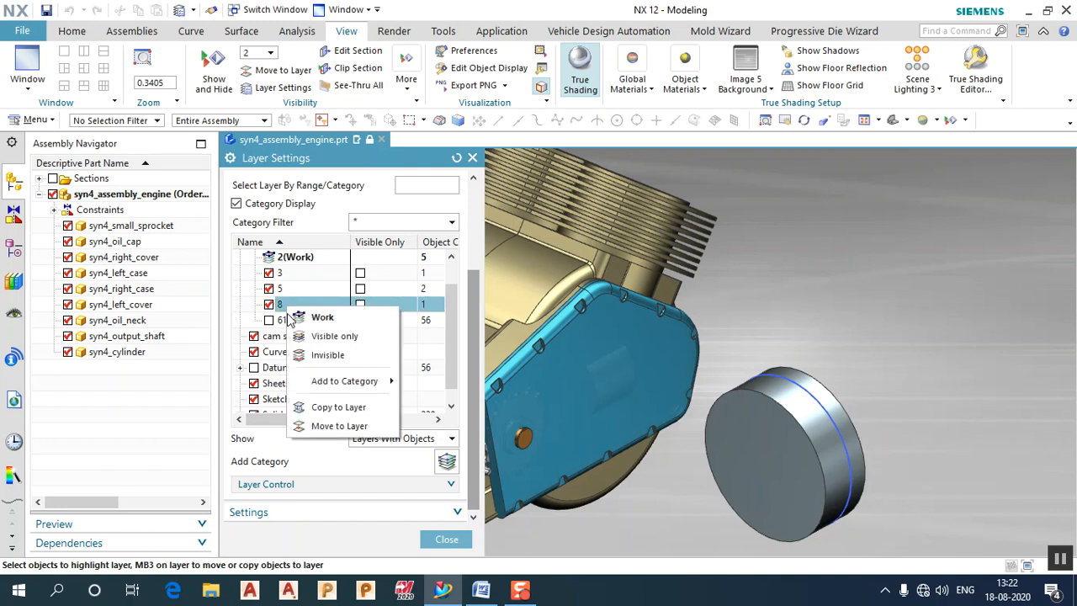
mouse_move(339, 389)
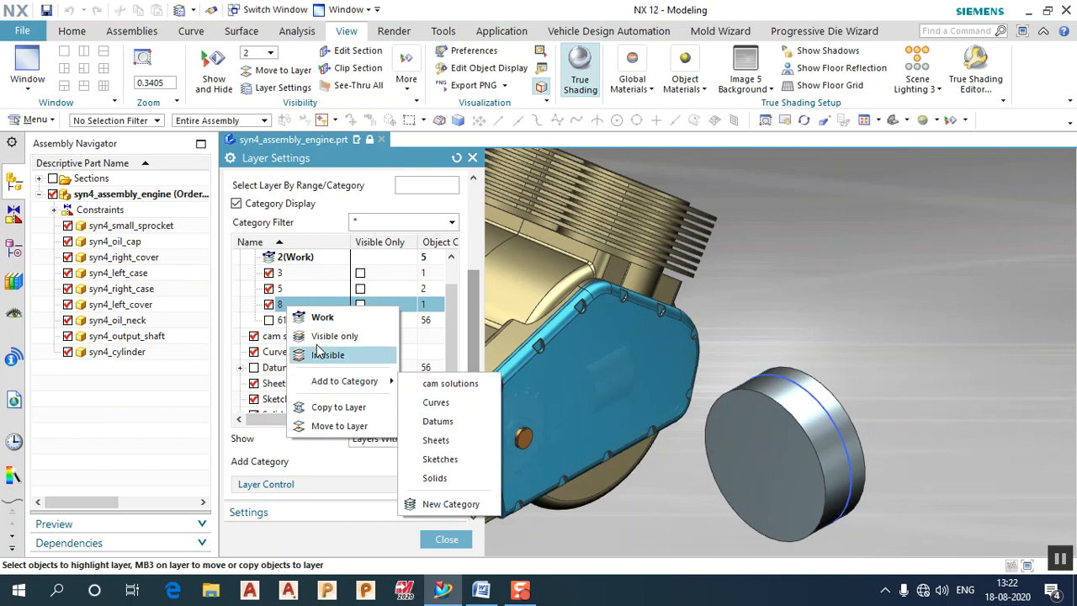
left_click(285, 308)
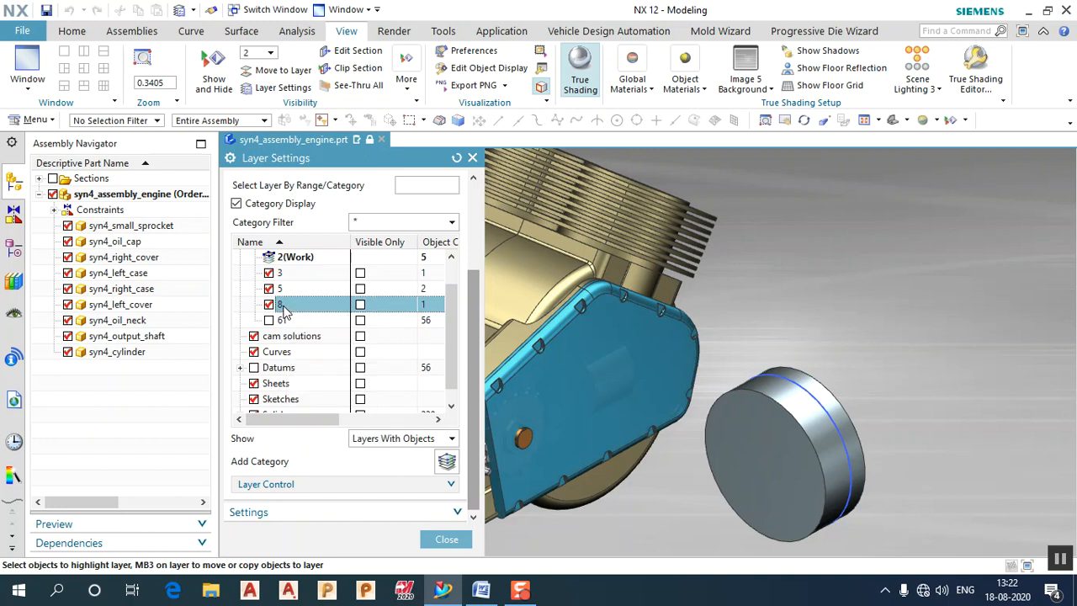
right_click(284, 308)
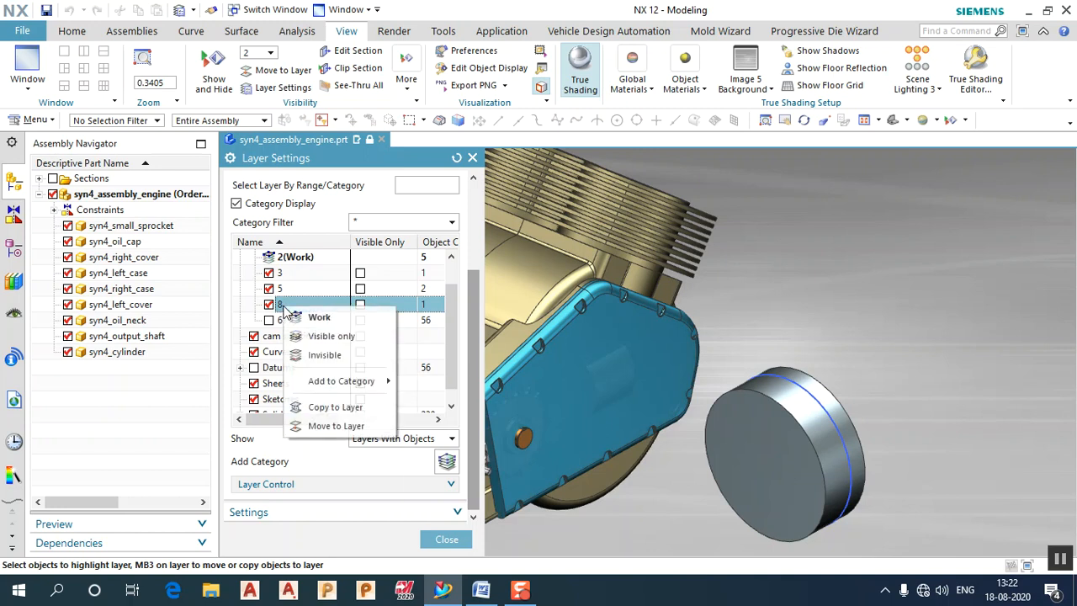
left_click(342, 408)
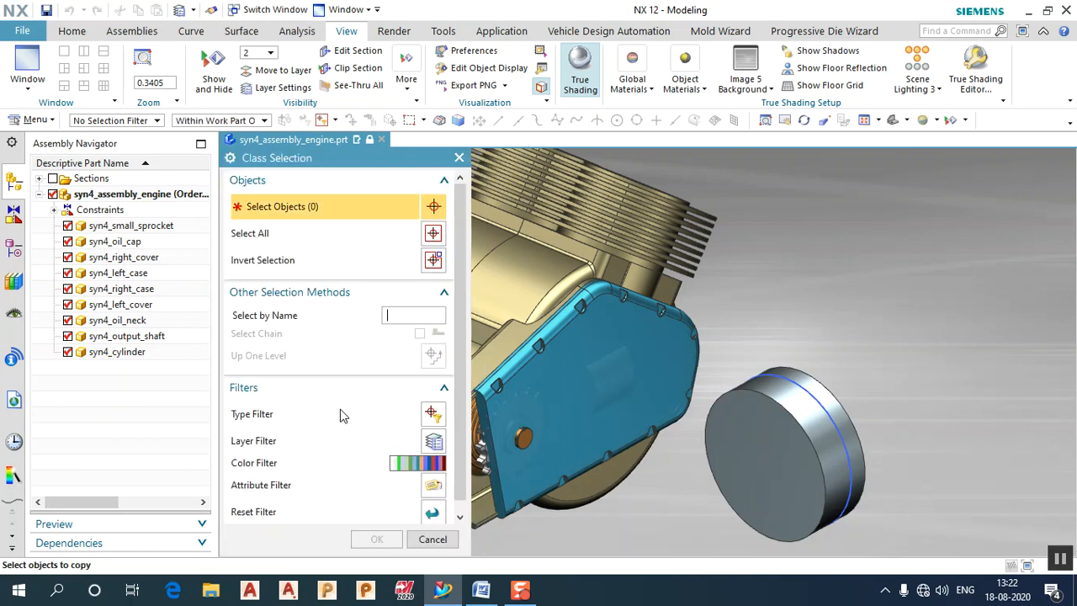
left_click(709, 434)
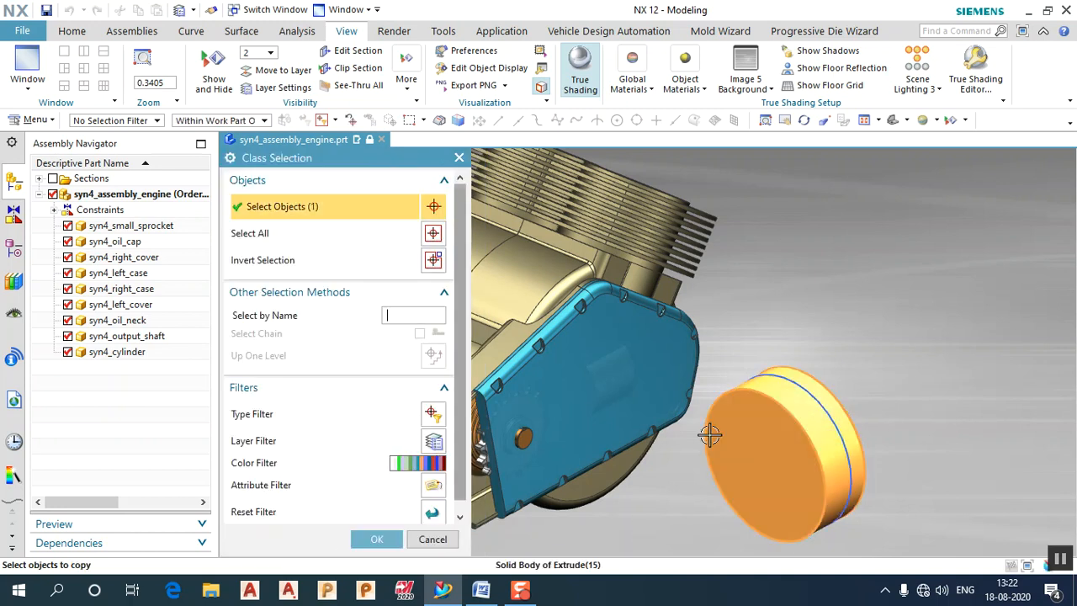
left_click(377, 539)
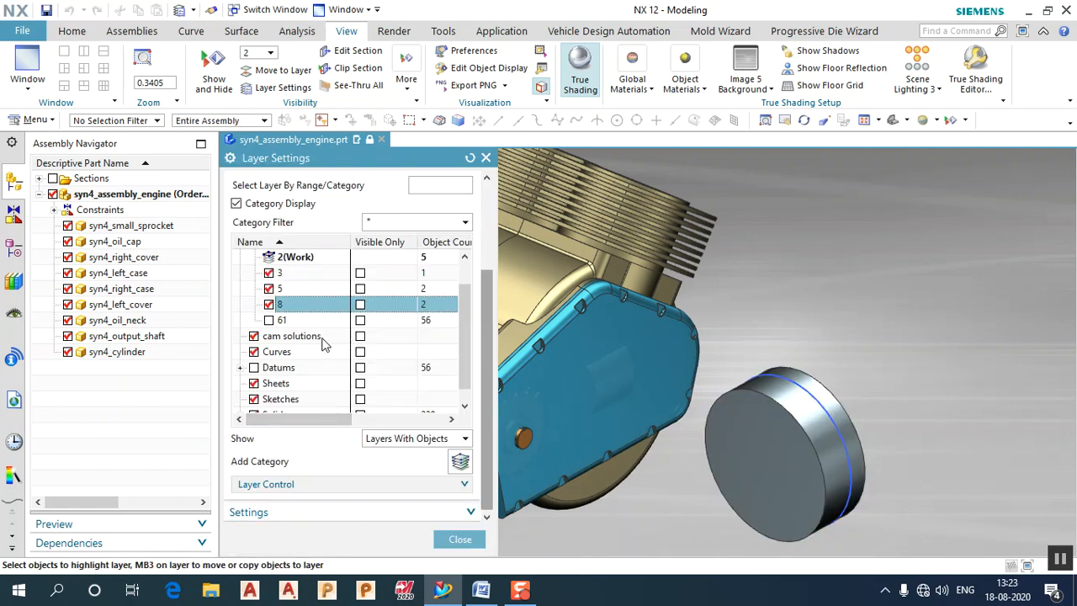
- Expand the Solids category and select its layer 8
scroll(327, 375, "down", 1)
scroll(326, 383, "up", 4)
scroll(328, 394, "down", 3)
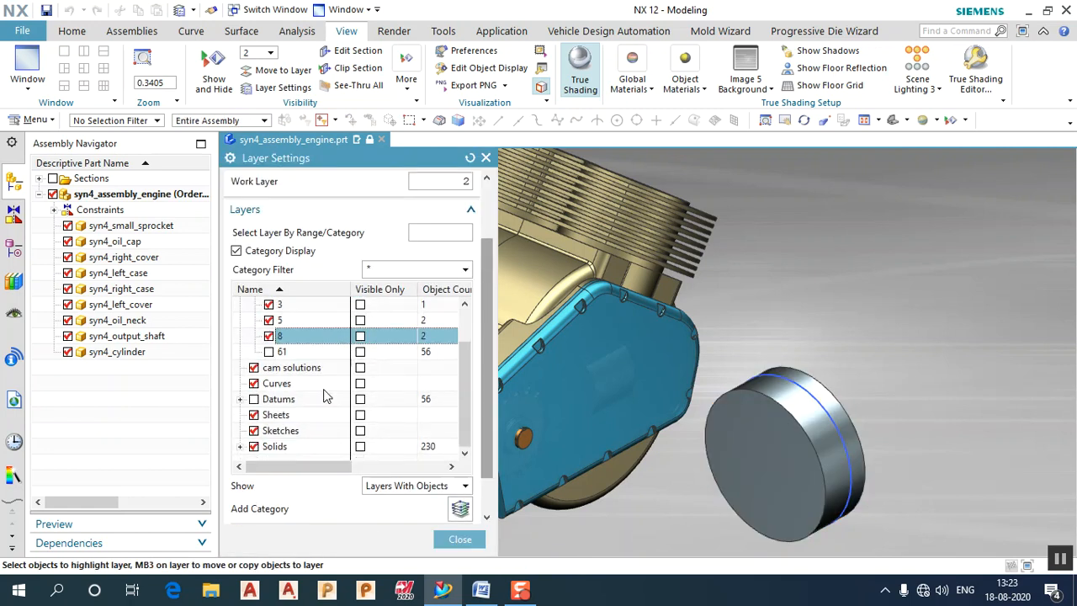
left_click(240, 447)
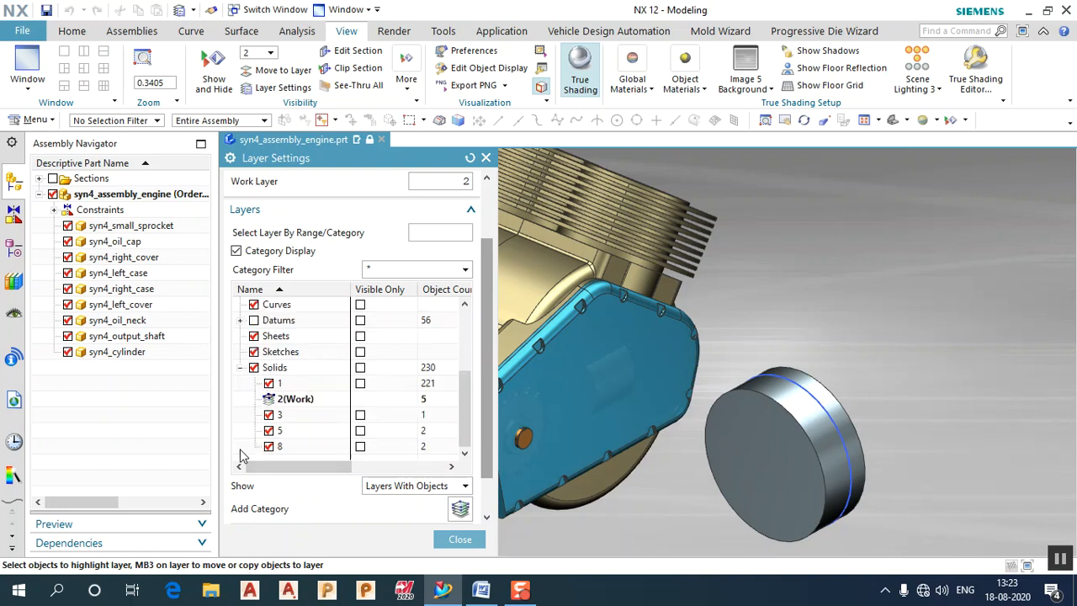
scroll(286, 412, "down", 1)
left_click(426, 405)
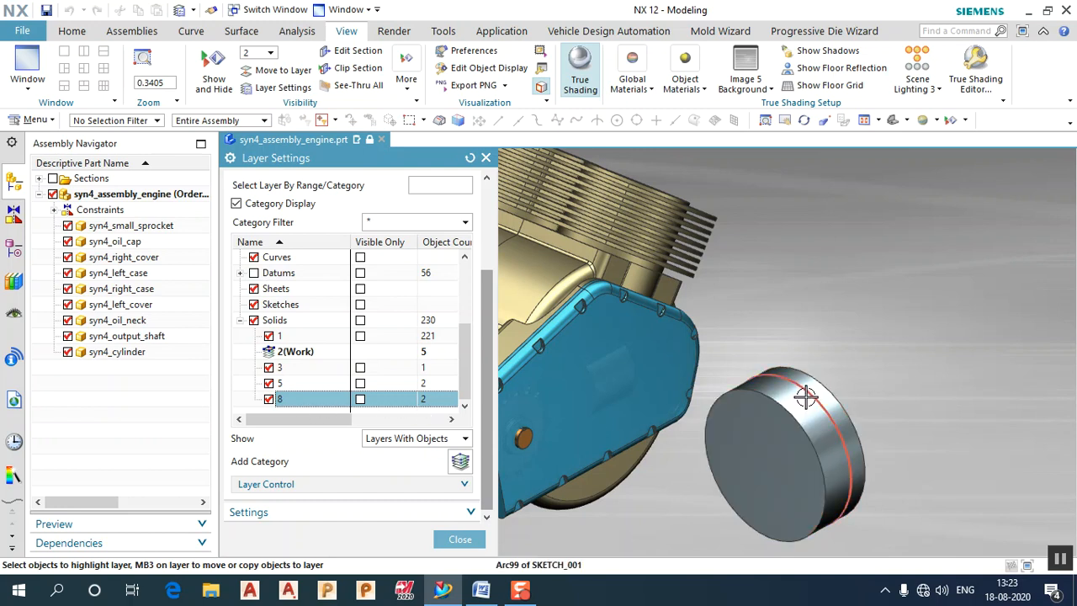
- View the category choices for adding layer 8 and close the layer settings
right_click(328, 398)
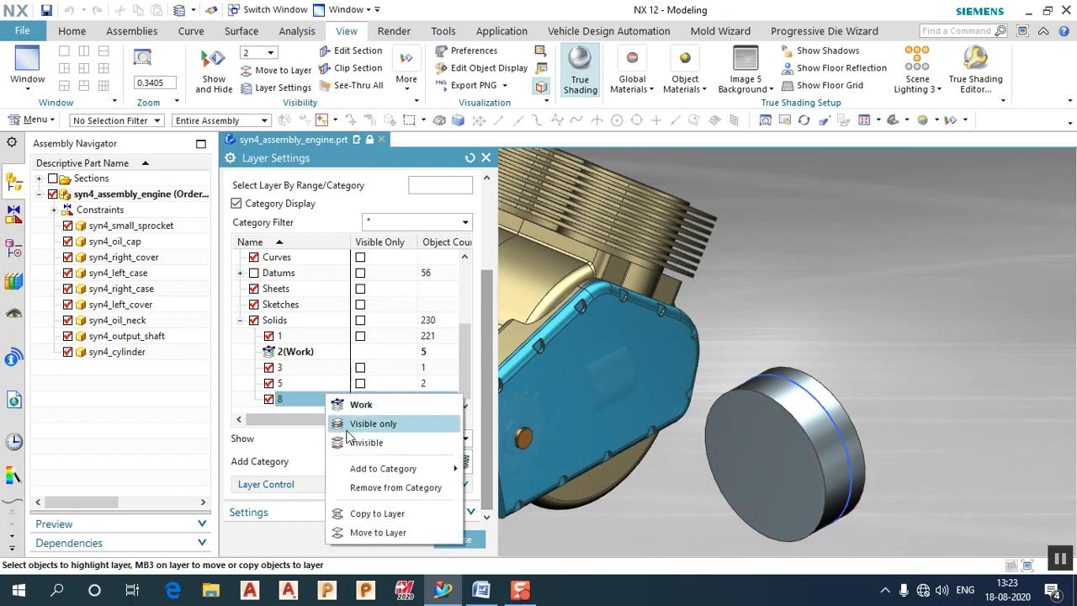
mouse_move(383, 471)
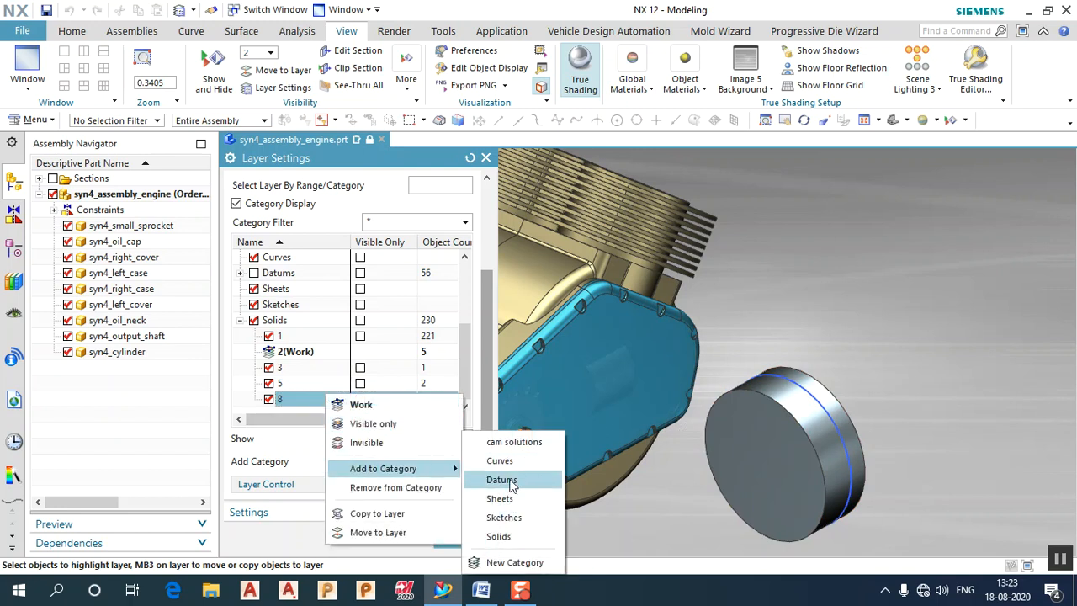
left_click(277, 517)
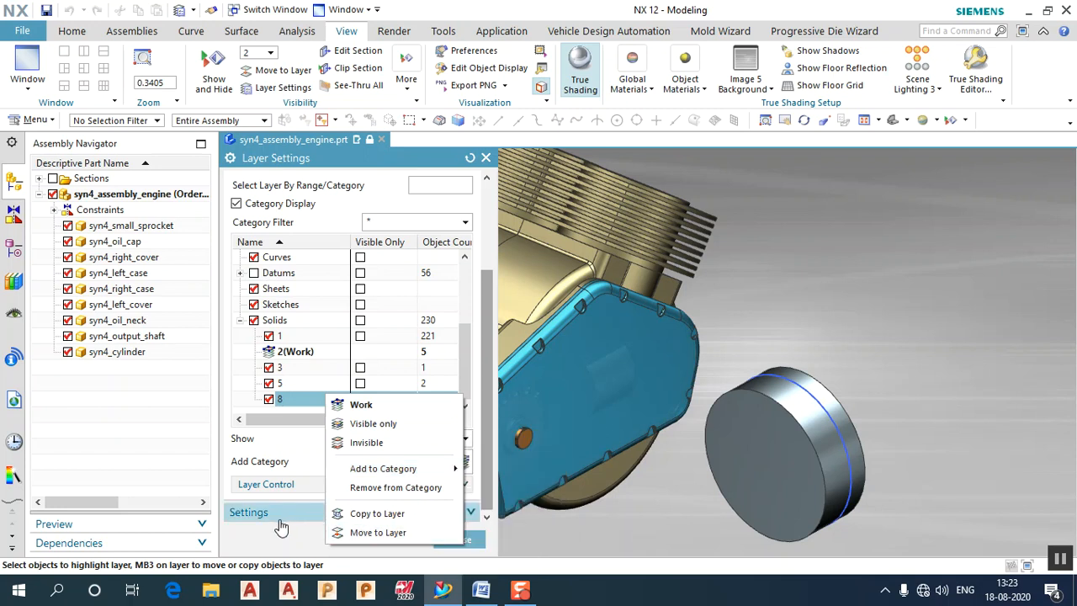
left_click(252, 512)
left_click(465, 543)
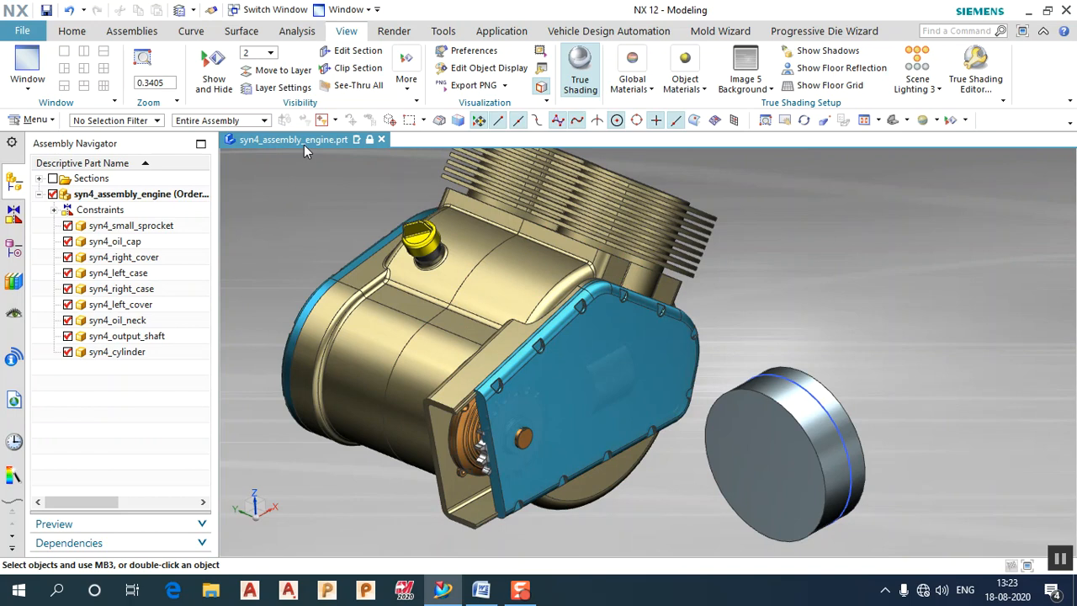
key("Escape")
- Find the Extract Geometry command by searching for "extract", start it and set its type to Face
left_click(76, 31)
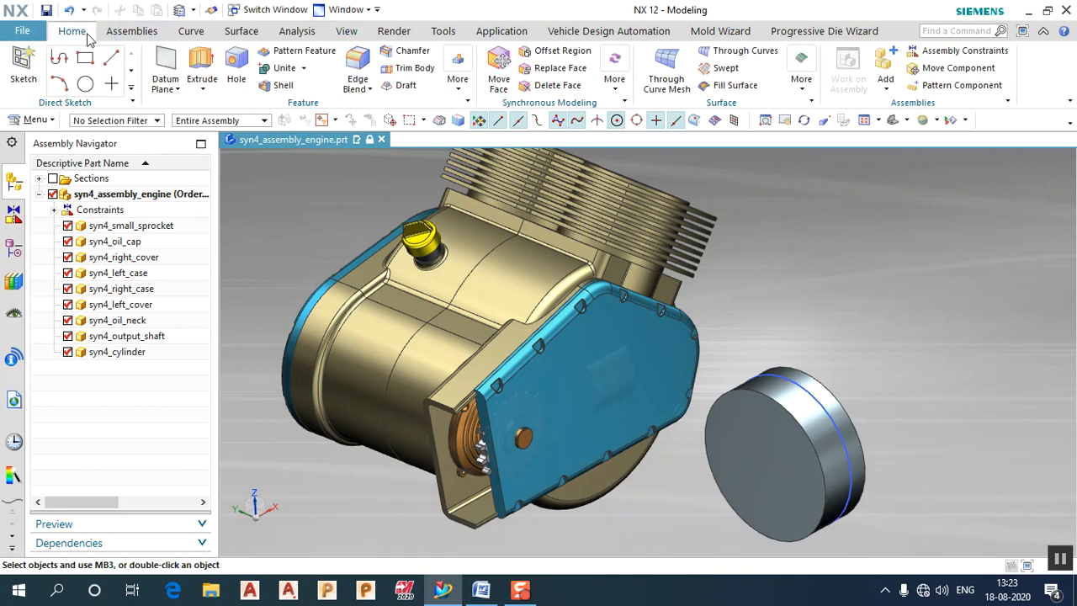
left_click(950, 33)
type("extract")
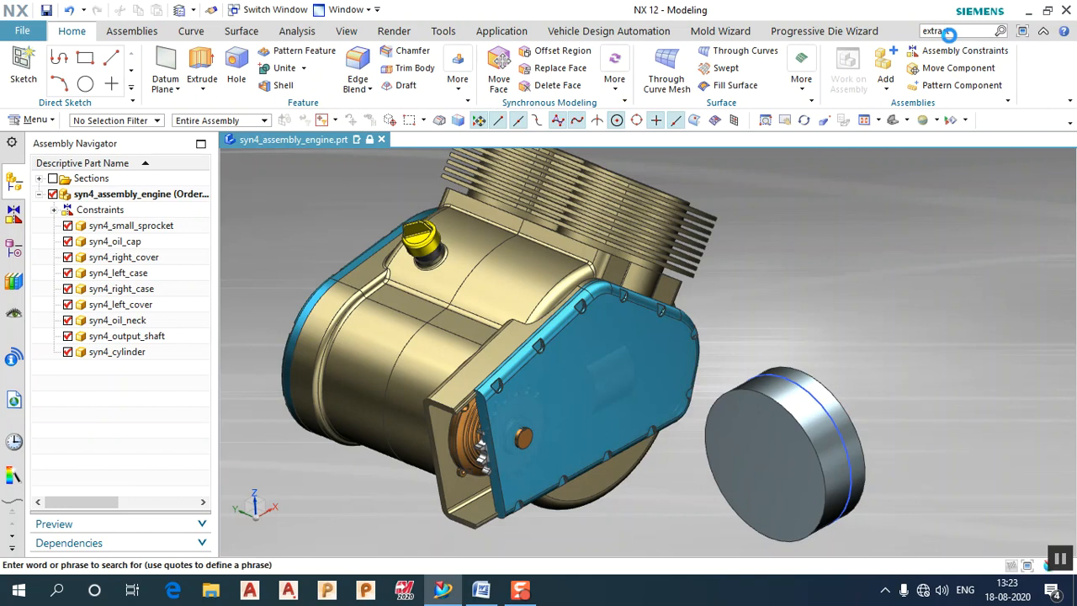
key("Return")
left_click(879, 349)
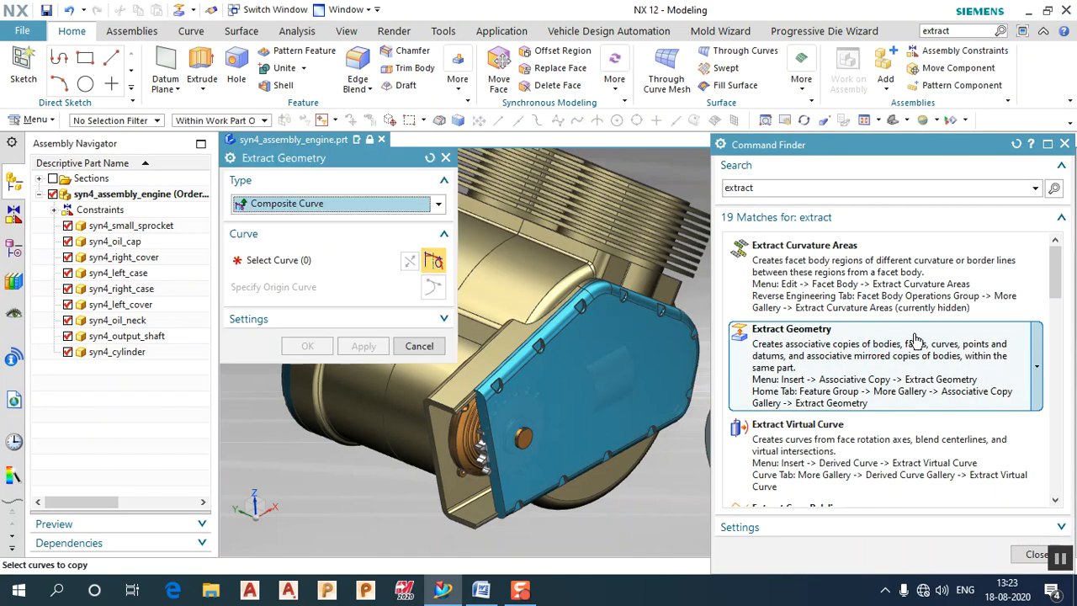
left_click(1065, 143)
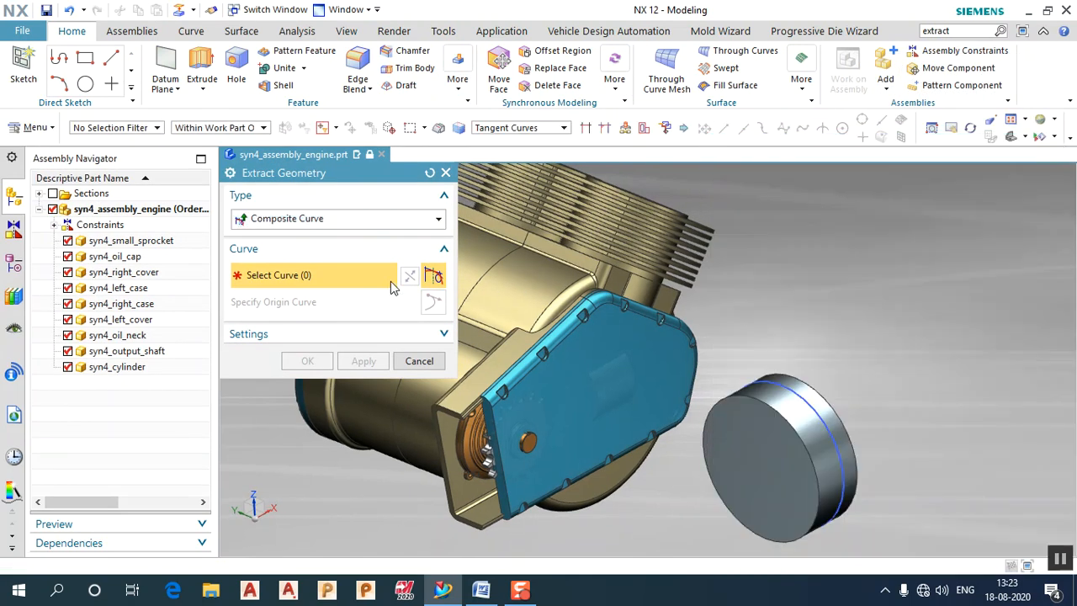
left_click(354, 220)
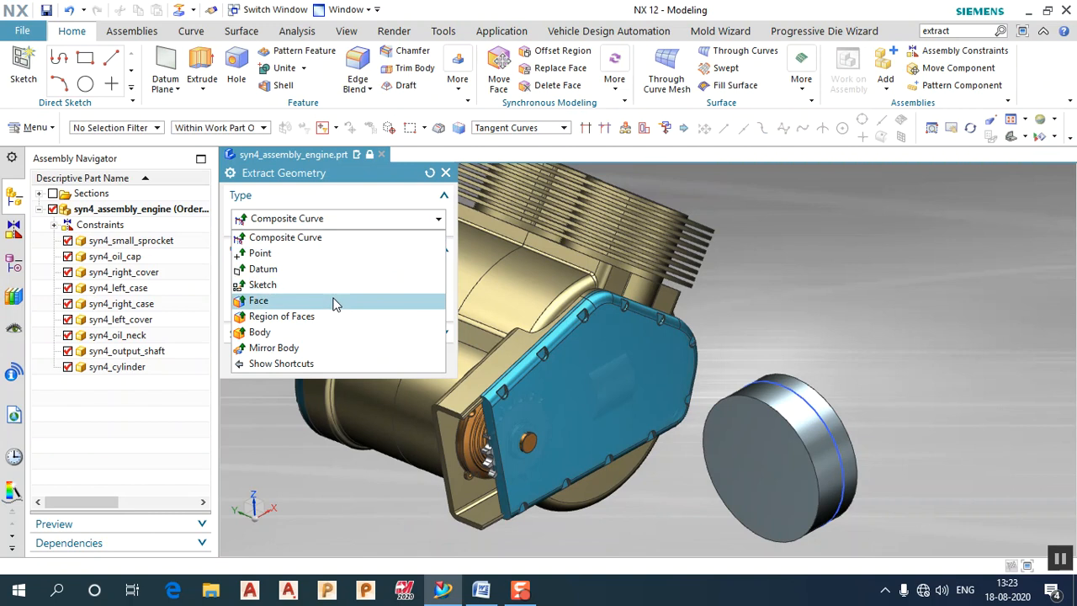
left_click(335, 304)
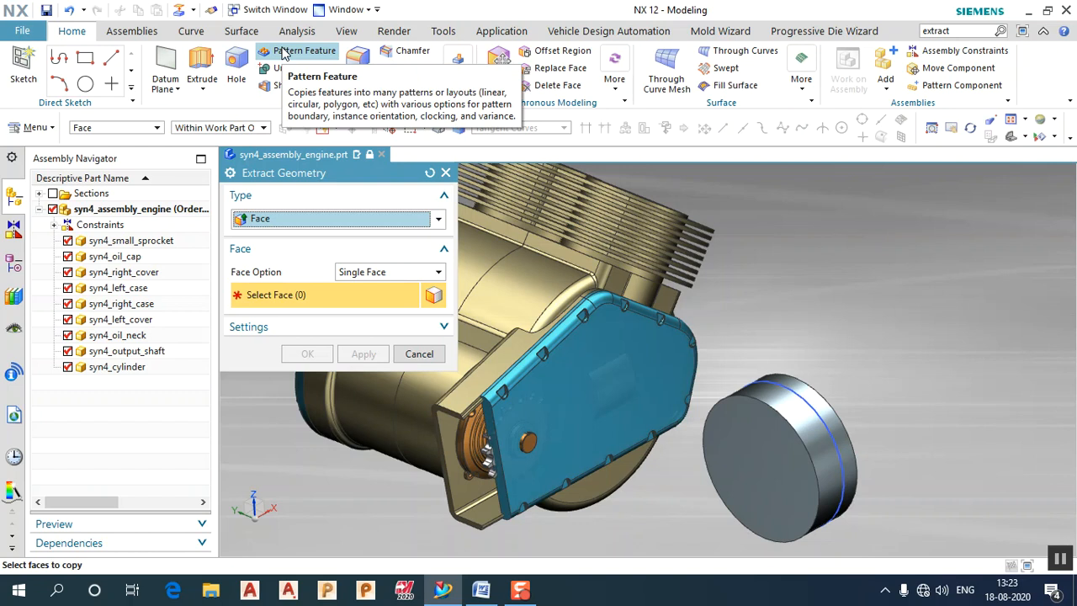
- Make all layers in the ALL category visible and return to Extract Geometry
key("ctrl+l")
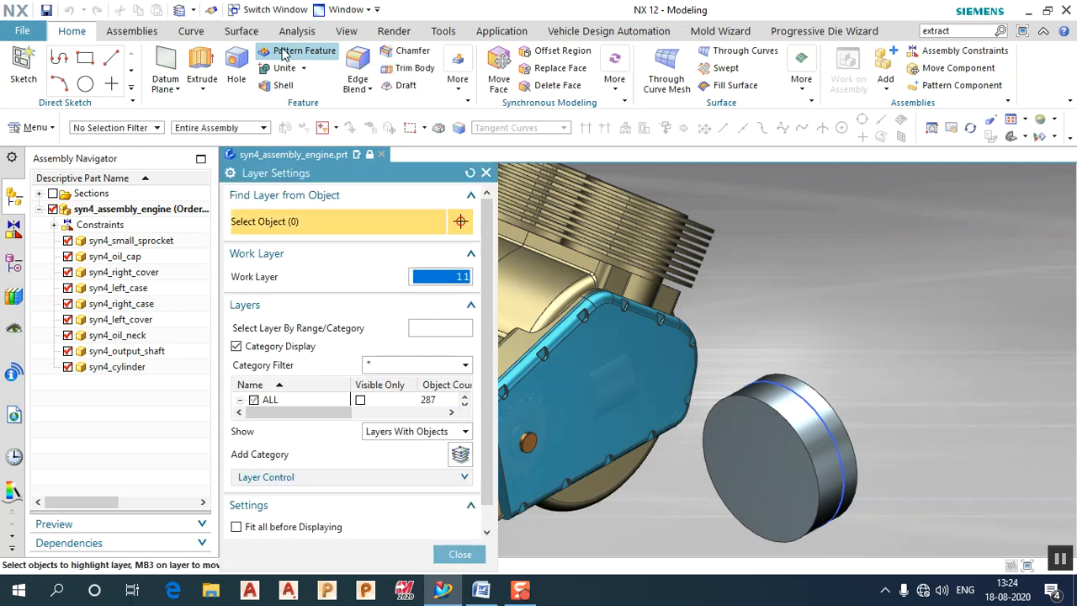
left_click(254, 399)
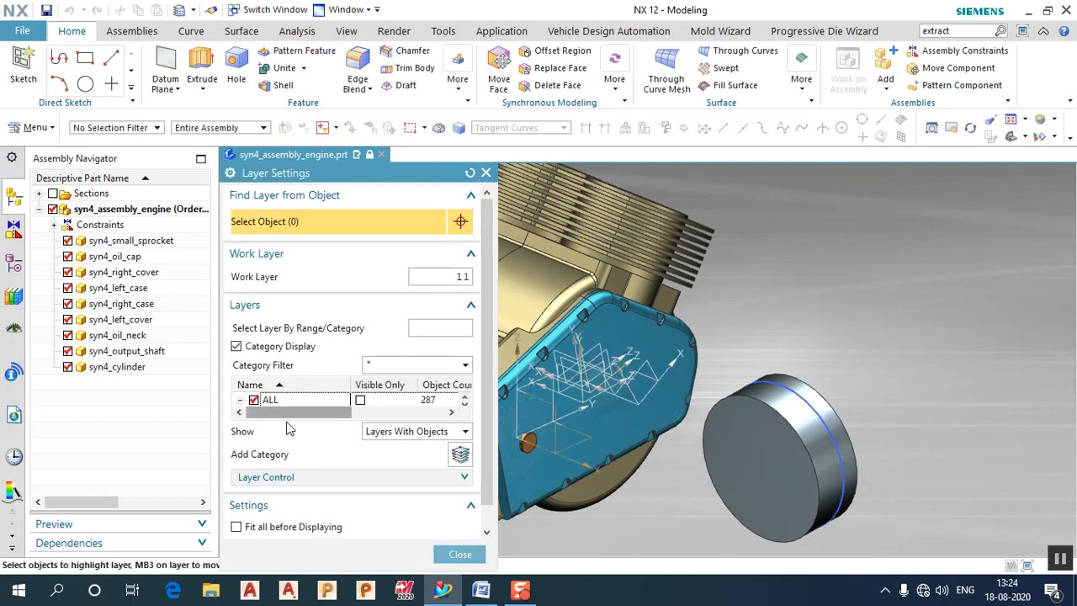
left_click(460, 554)
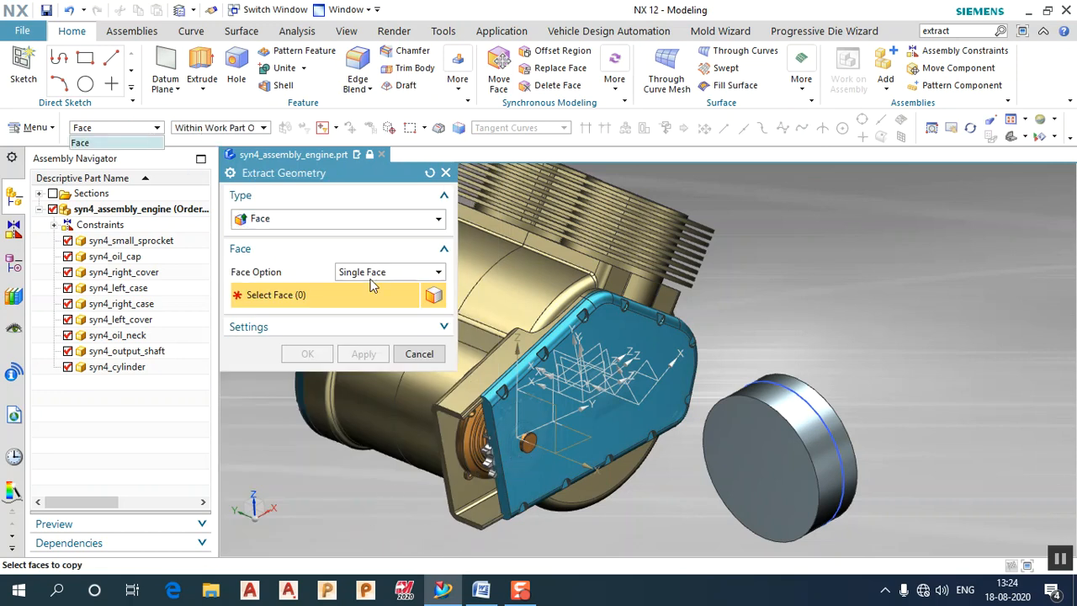
- Extract the flat front face of the cylindrical disc as a single face
left_click(761, 442)
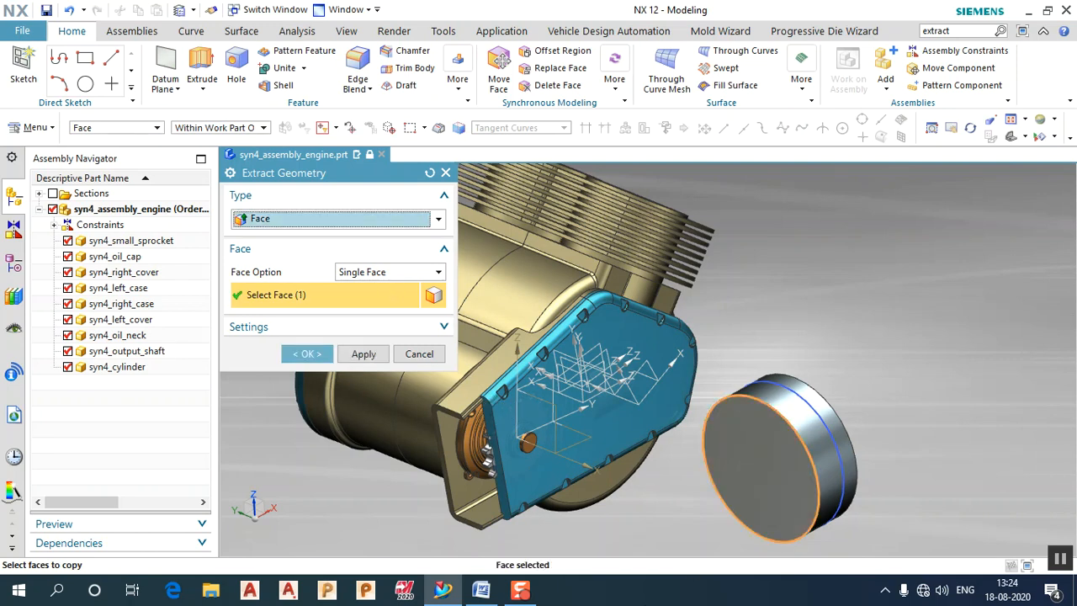
left_click(307, 354)
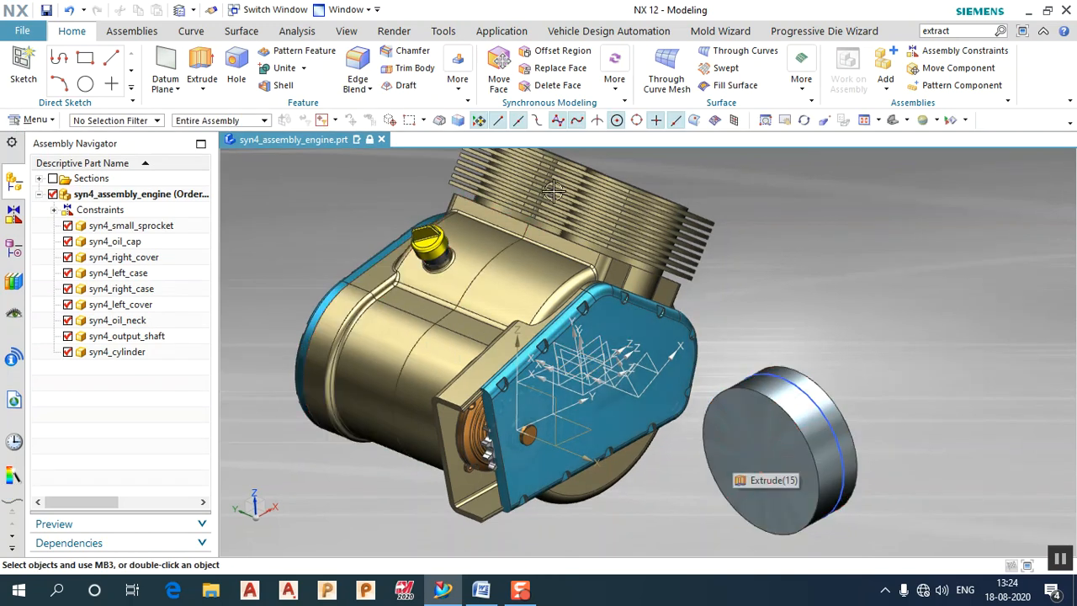
- Turn on category display in the layer settings, collapse the ALL category and hide all its layers
left_click(242, 31)
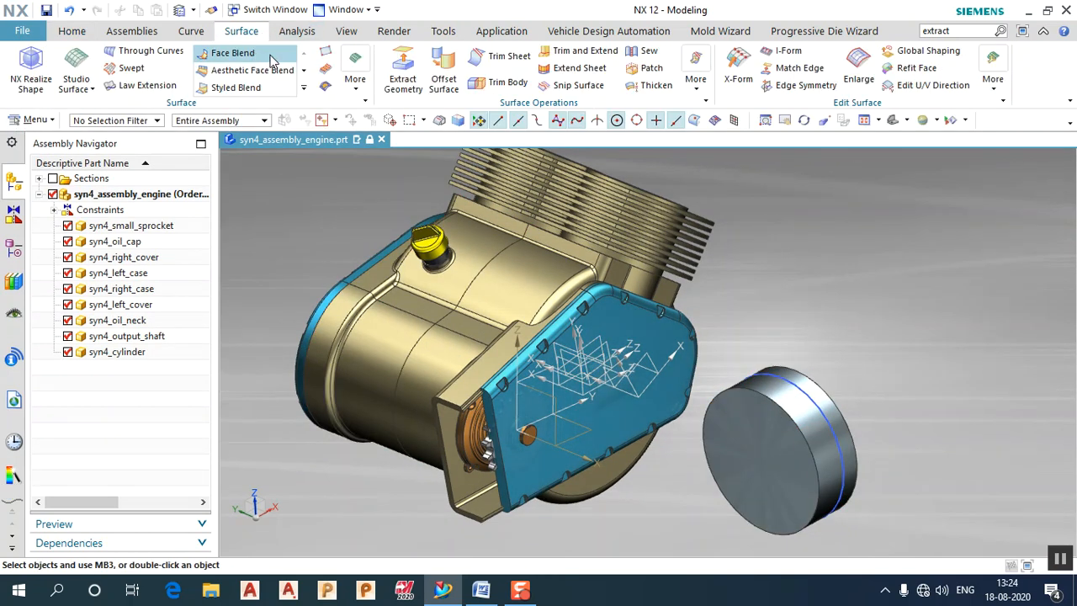
left_click(298, 32)
left_click(345, 32)
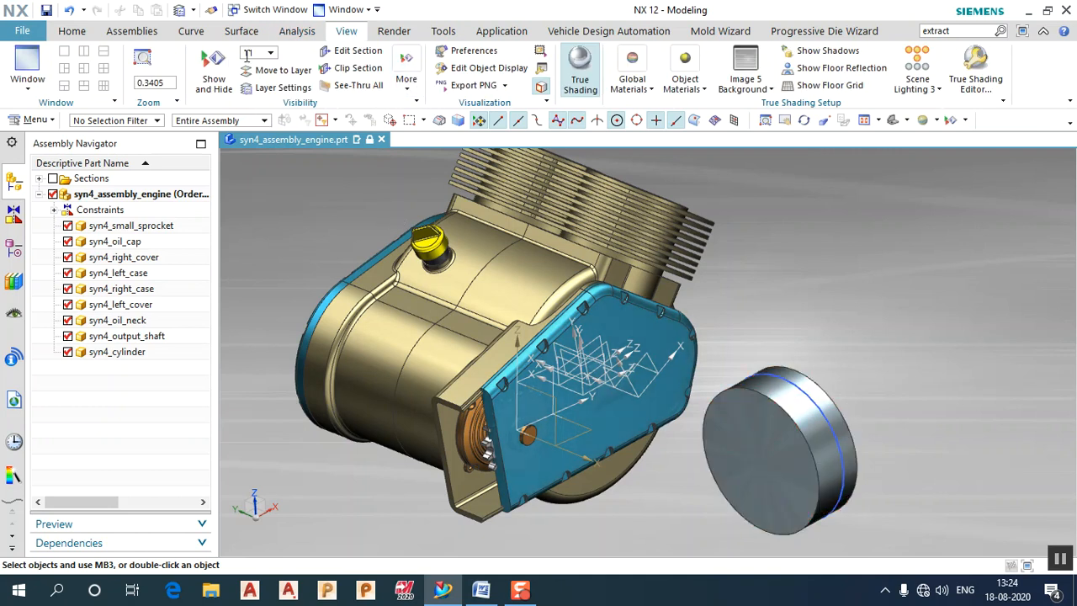
left_click(277, 87)
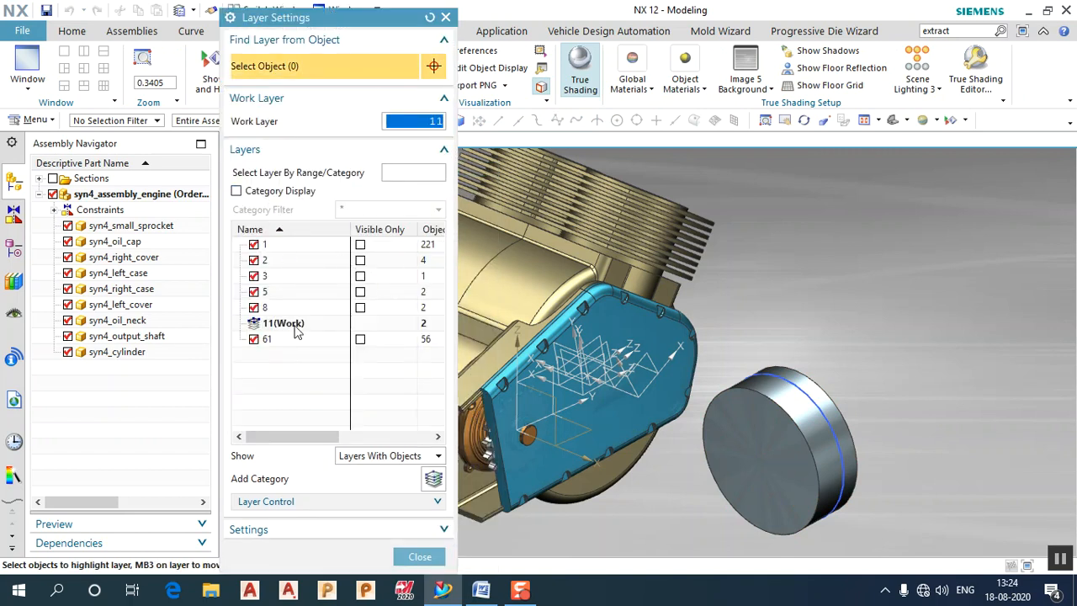
left_click(250, 193)
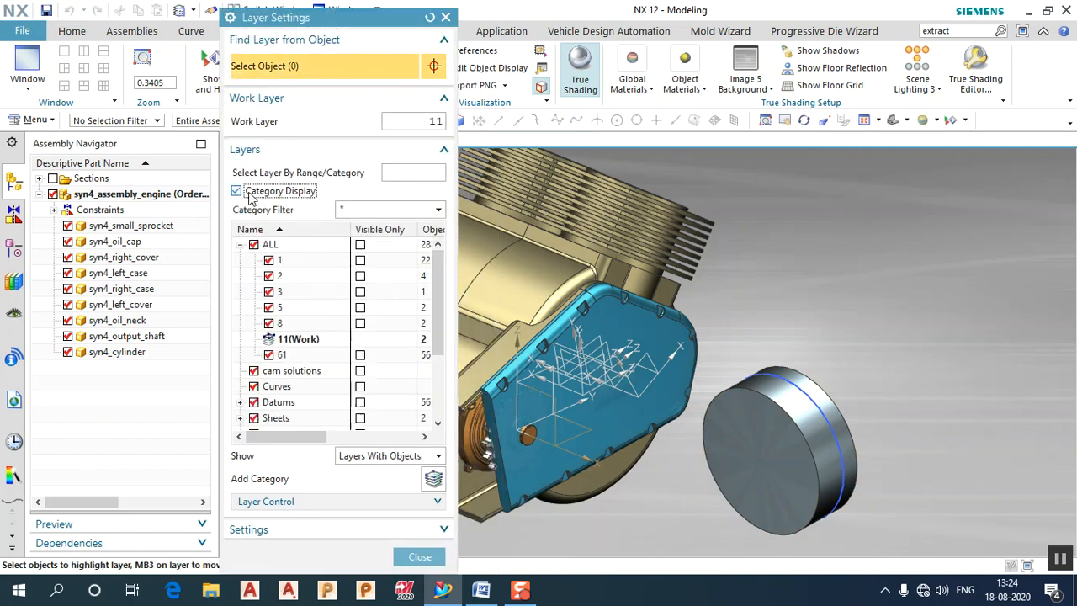
left_click(241, 245)
left_click(240, 339)
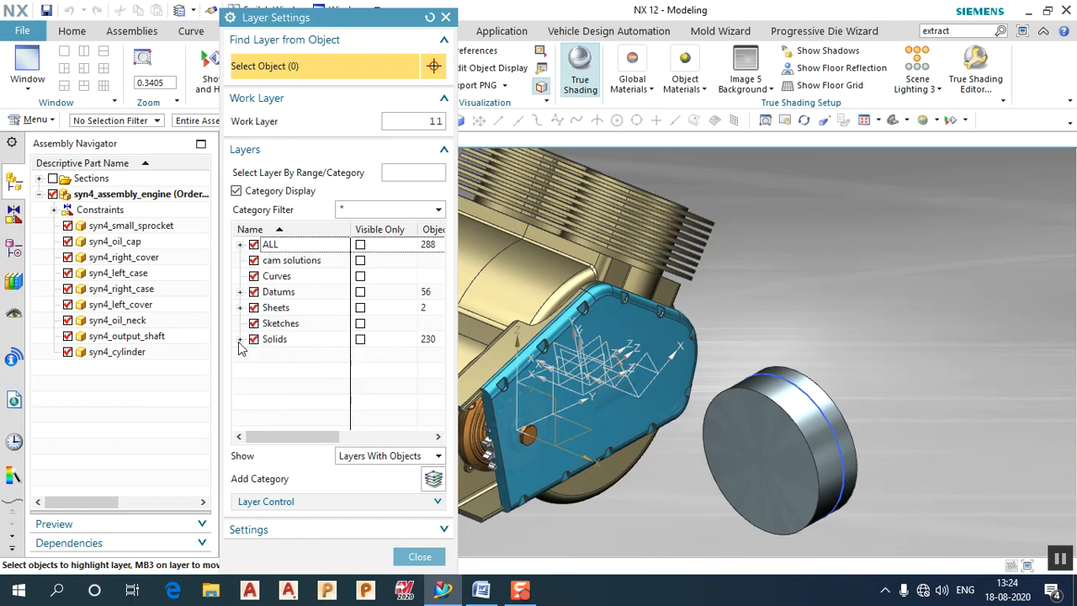
left_click(254, 245)
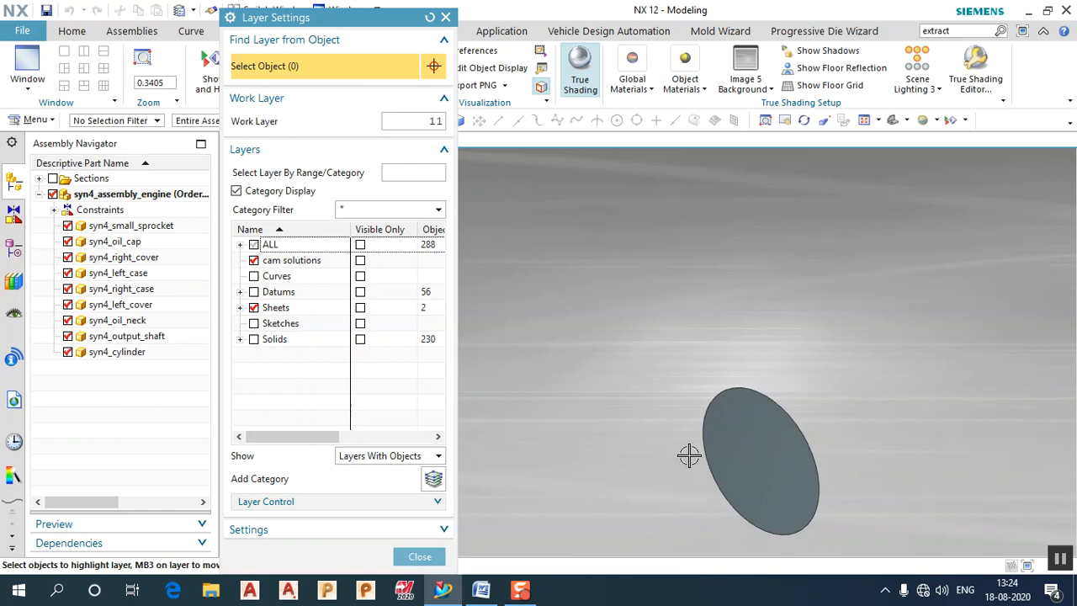
- Expand the Sheets category, select its work layer 11 and close the layer settings
left_click(240, 308)
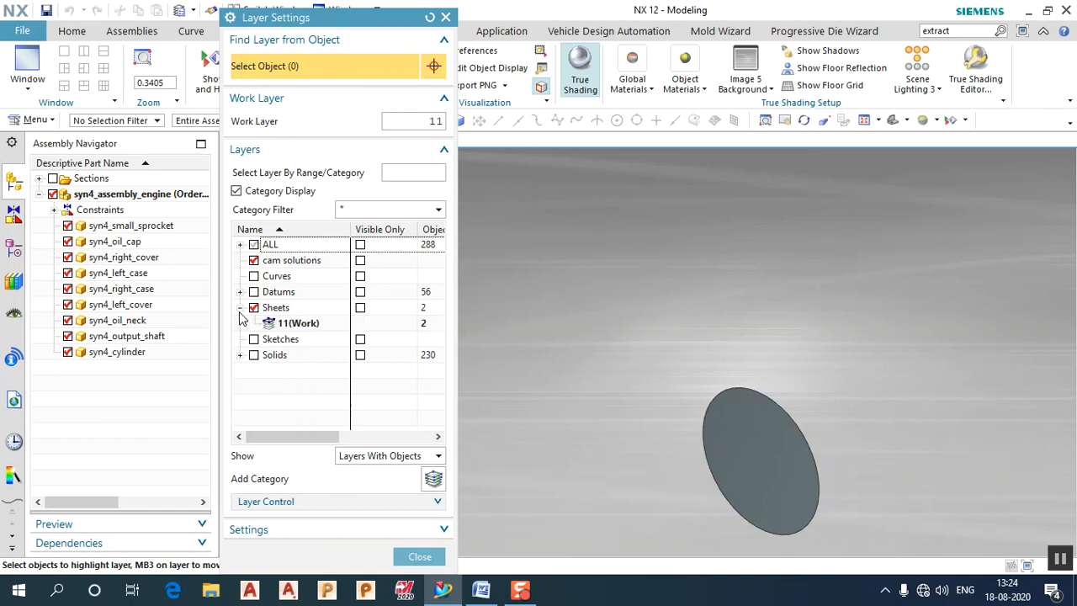
left_click(303, 329)
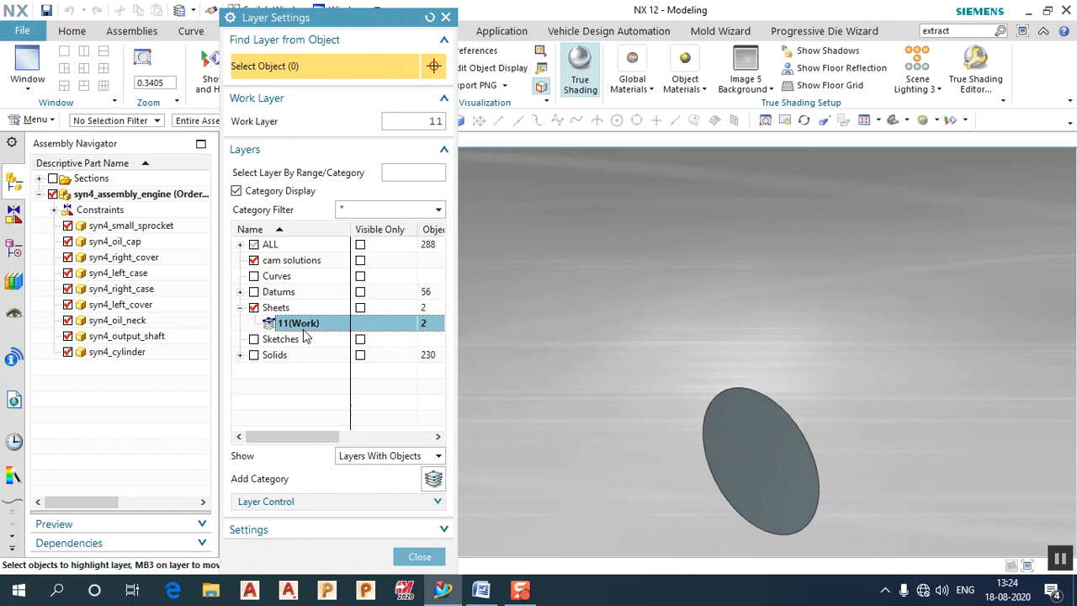
left_click(432, 556)
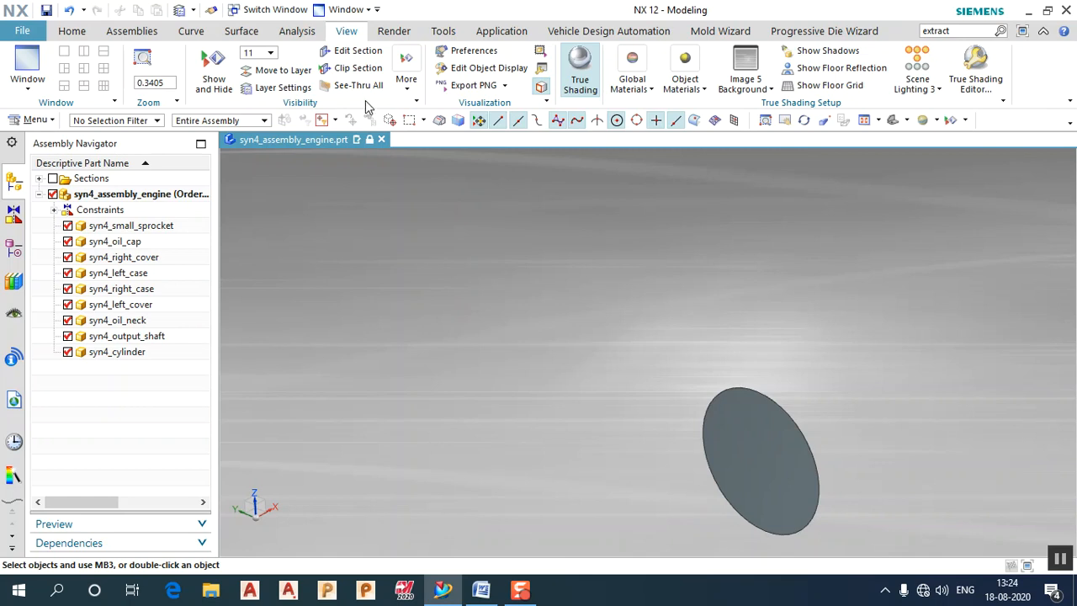
- Make all layers in the ALL category visible again and close the layer settings
left_click(281, 88)
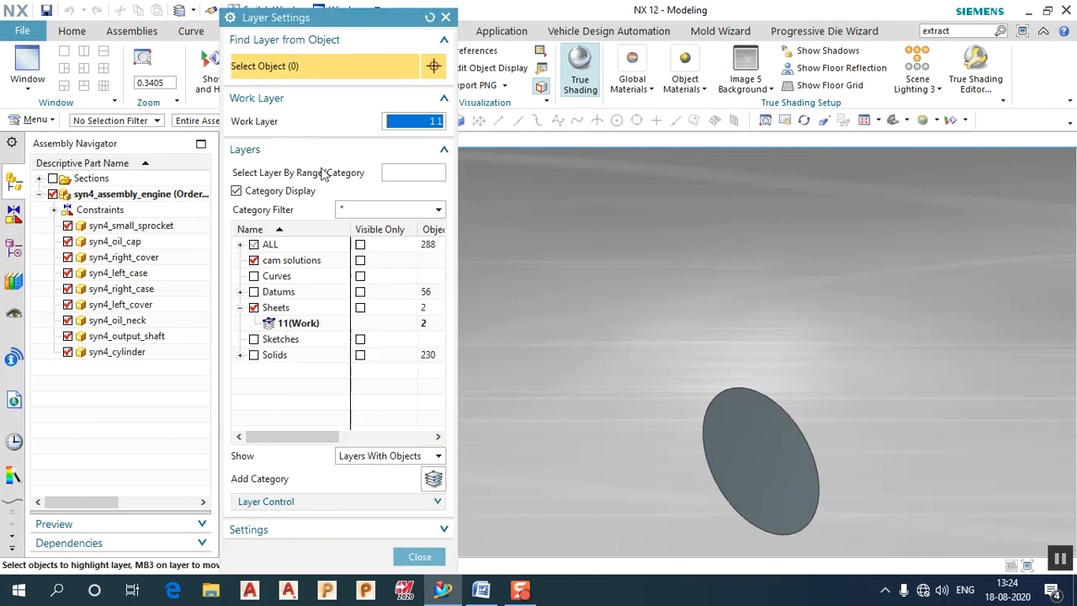
left_click(254, 245)
left_click(420, 556)
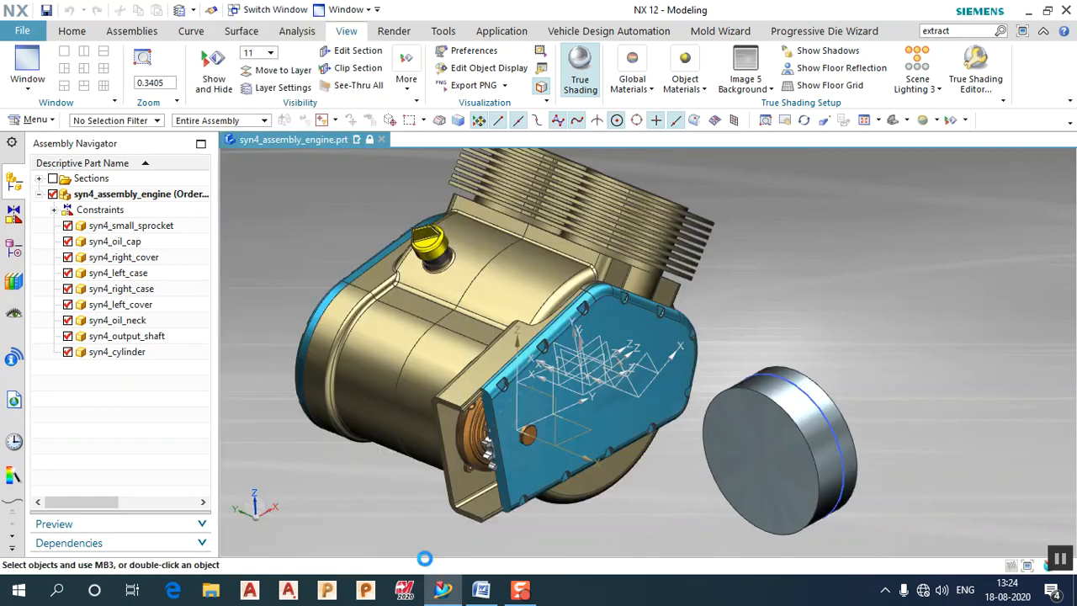
left_click(72, 30)
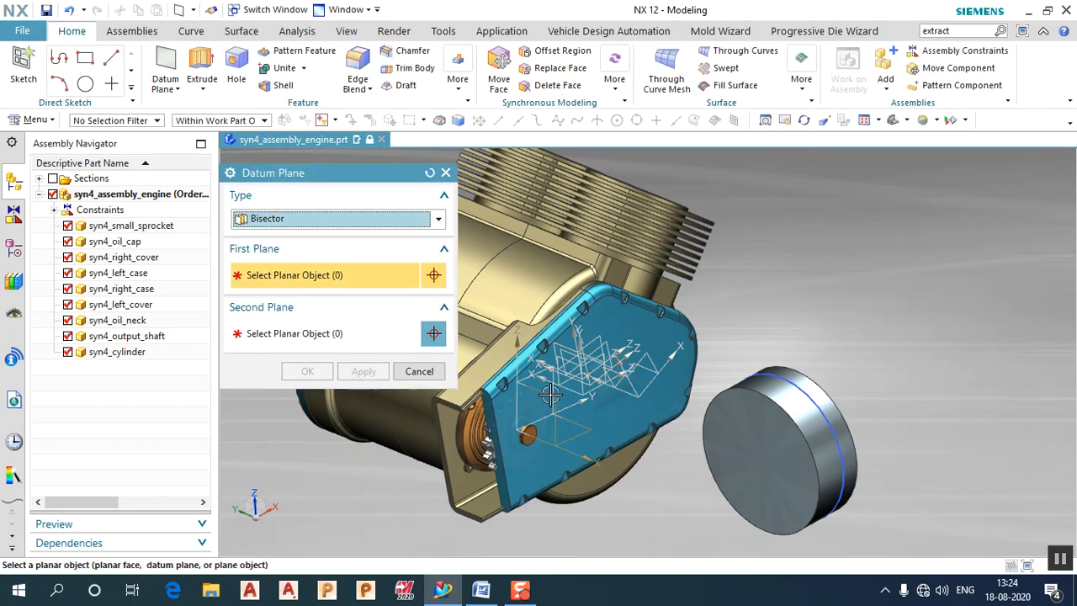
left_click(343, 220)
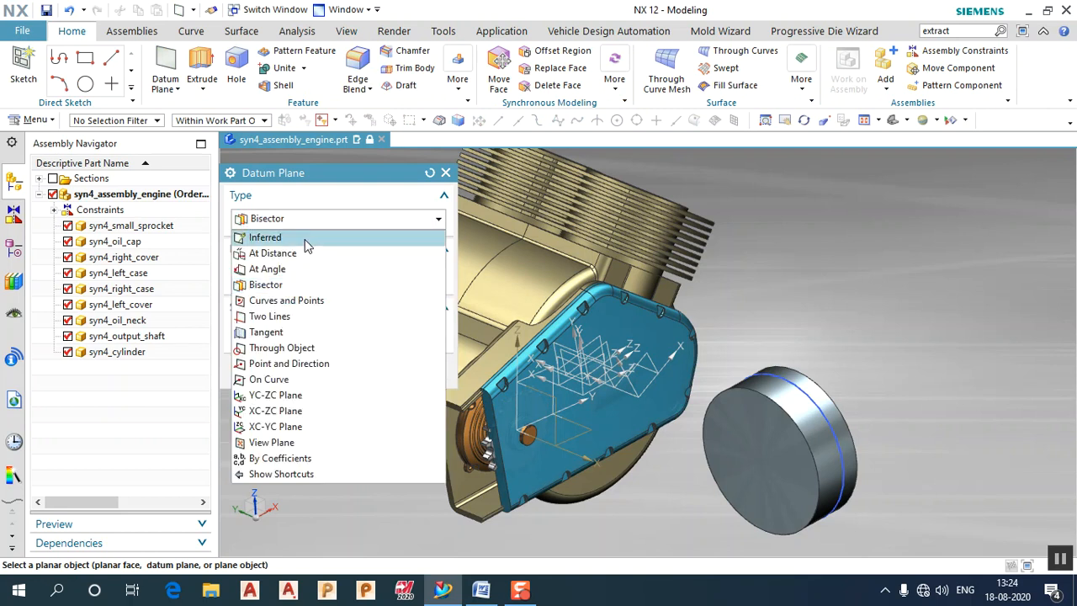
left_click(402, 535)
left_click(419, 371)
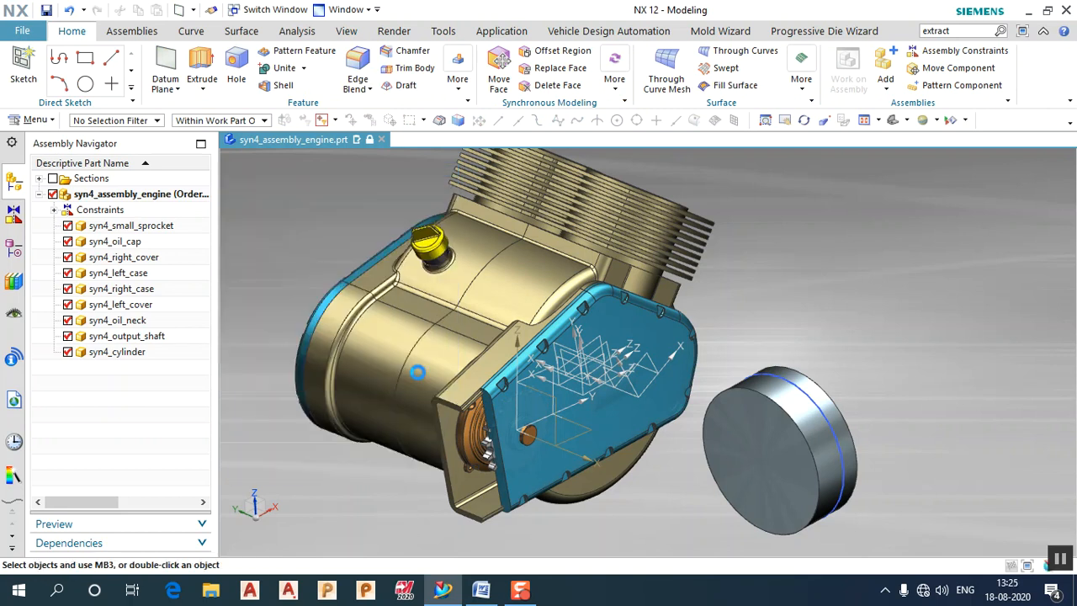
- Make syn4_right_cover the work part and create an Inferred datum plane offset 135 mm from its narrow end face
double_click(521, 414)
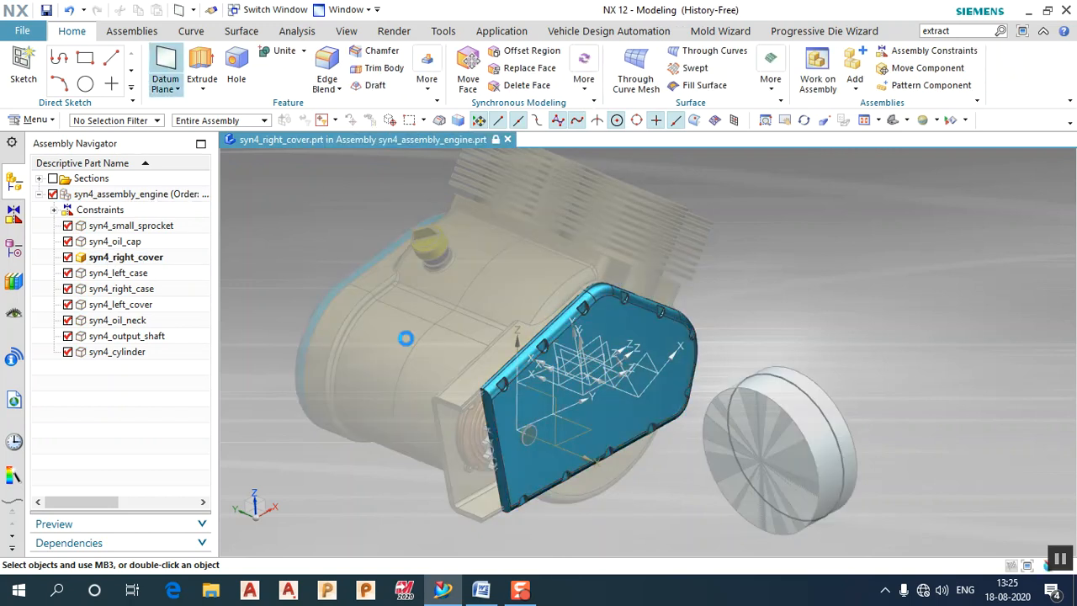
left_click(488, 434)
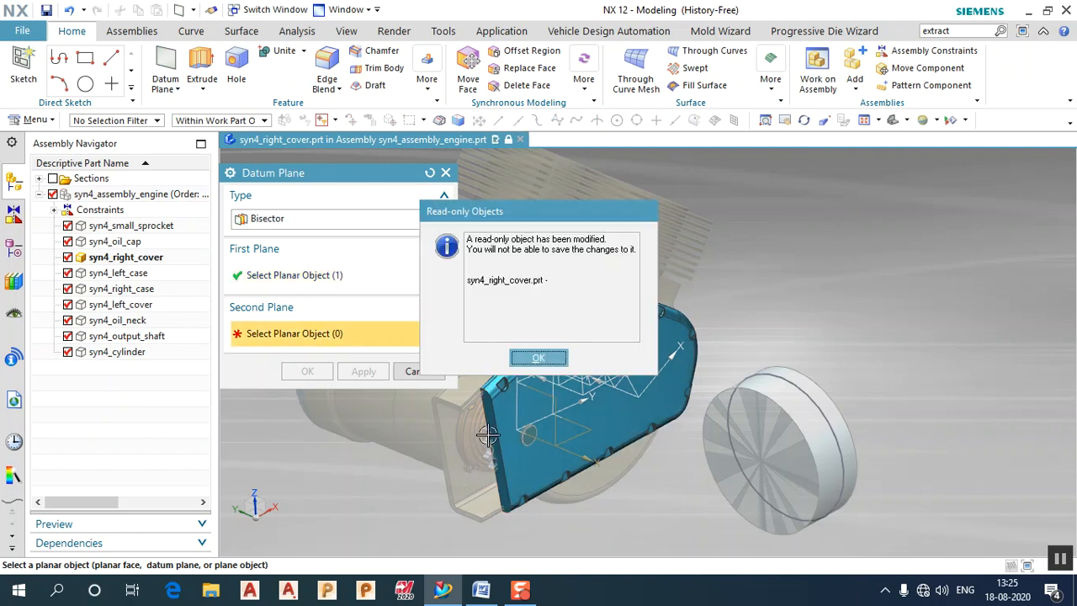
left_click(539, 358)
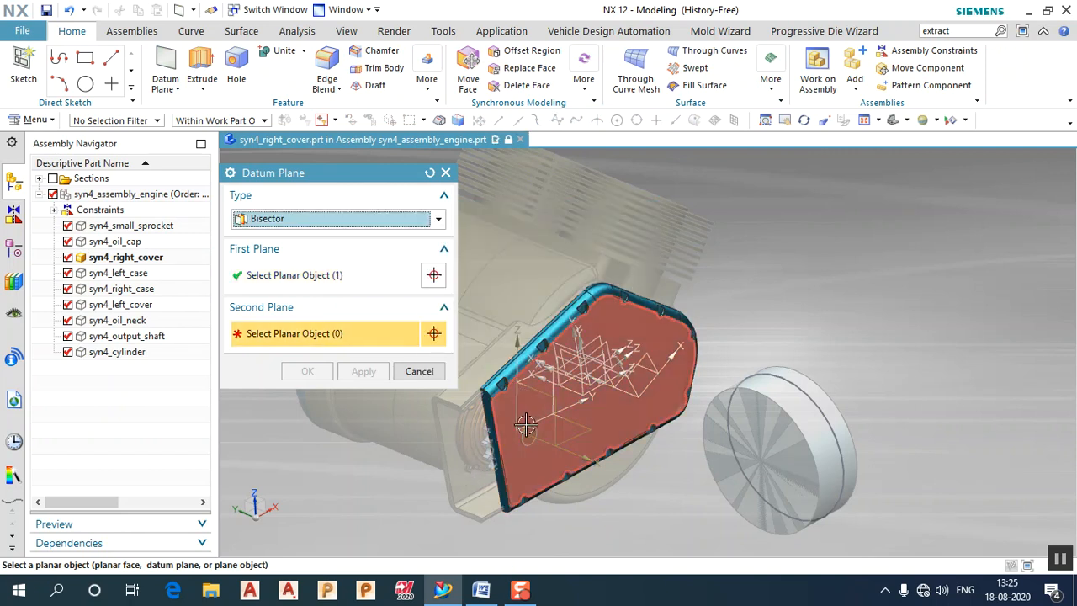
left_click(341, 219)
left_click(336, 235)
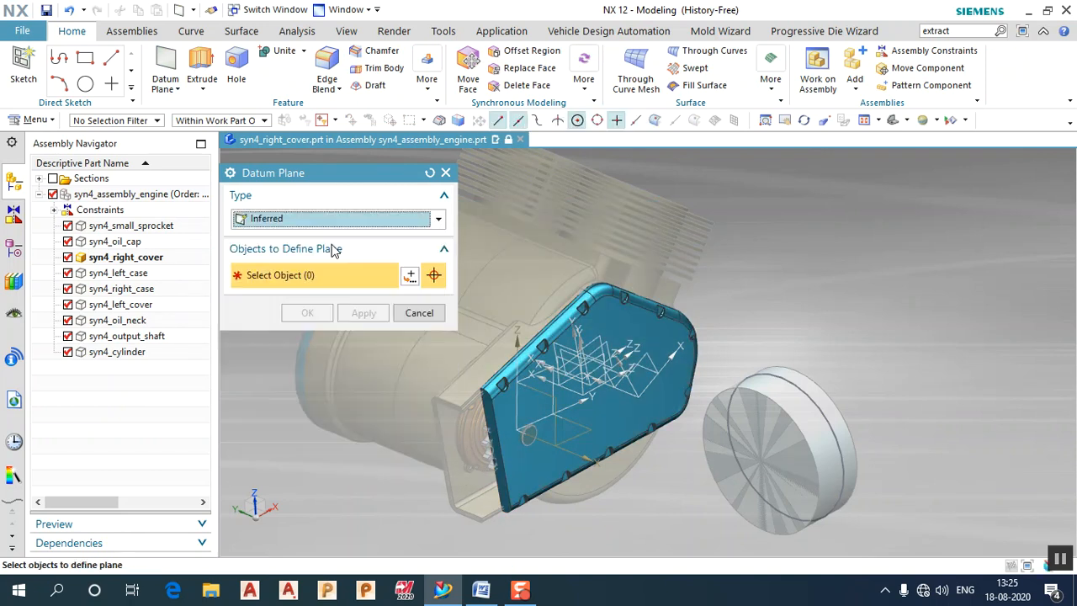
left_click(496, 473)
left_click_drag(496, 473, 386, 442)
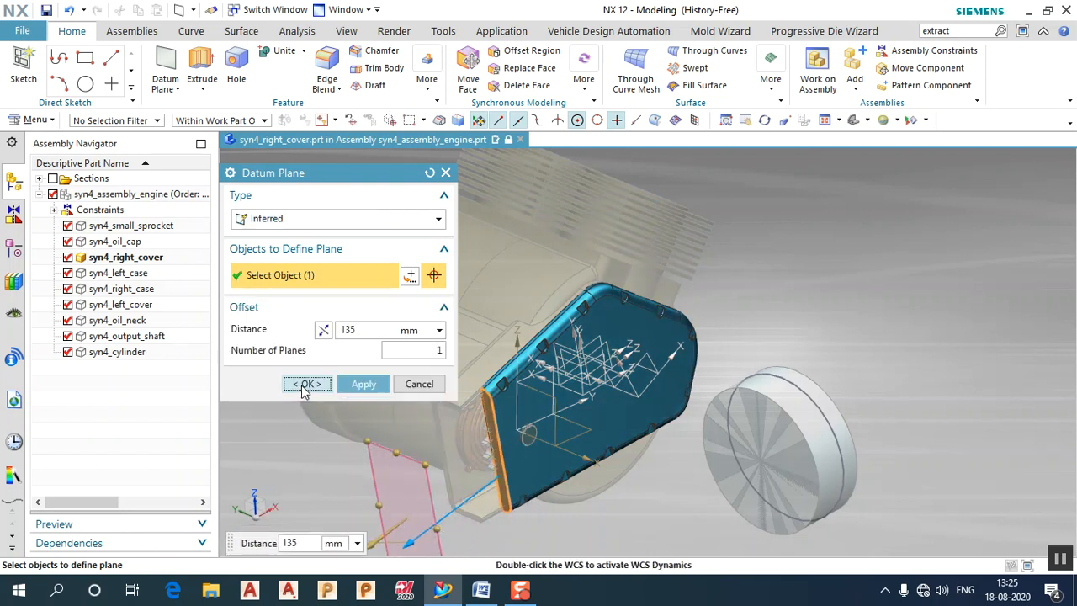
left_click(305, 385)
scroll(364, 323, "down", 2)
middle_click_drag(365, 323, 361, 320)
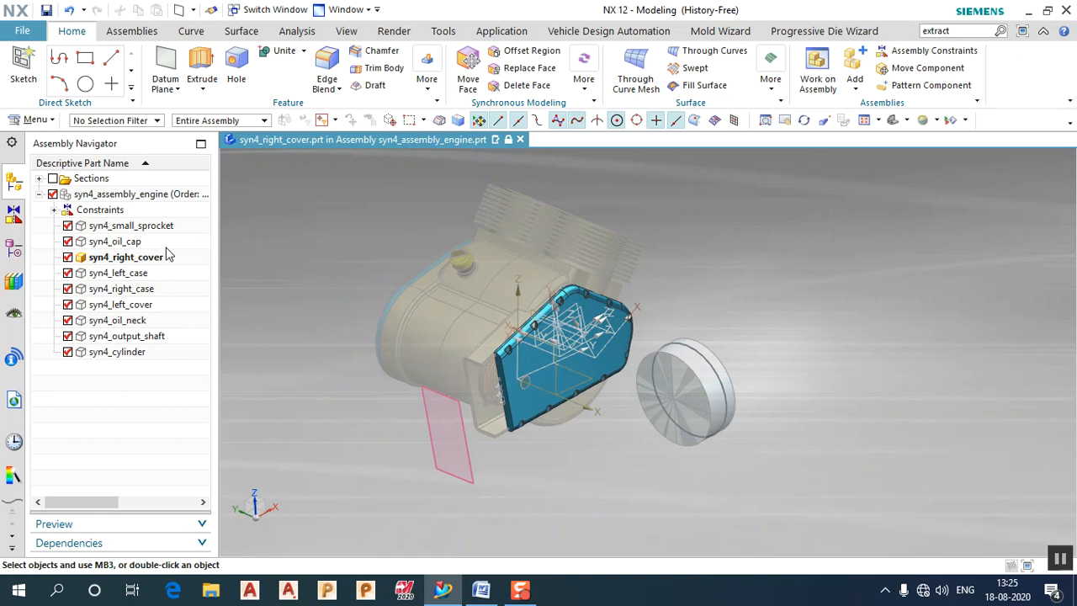
- Select the new datum plane within the right cover and make syn4_assembly_engine the work part again
double_click(118, 194)
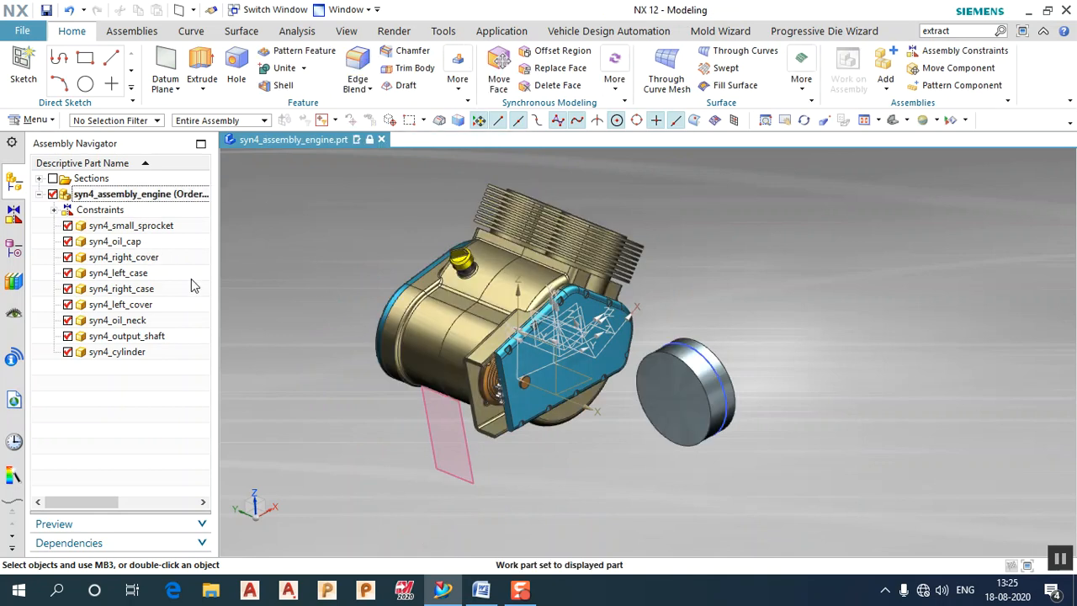
left_click(472, 467)
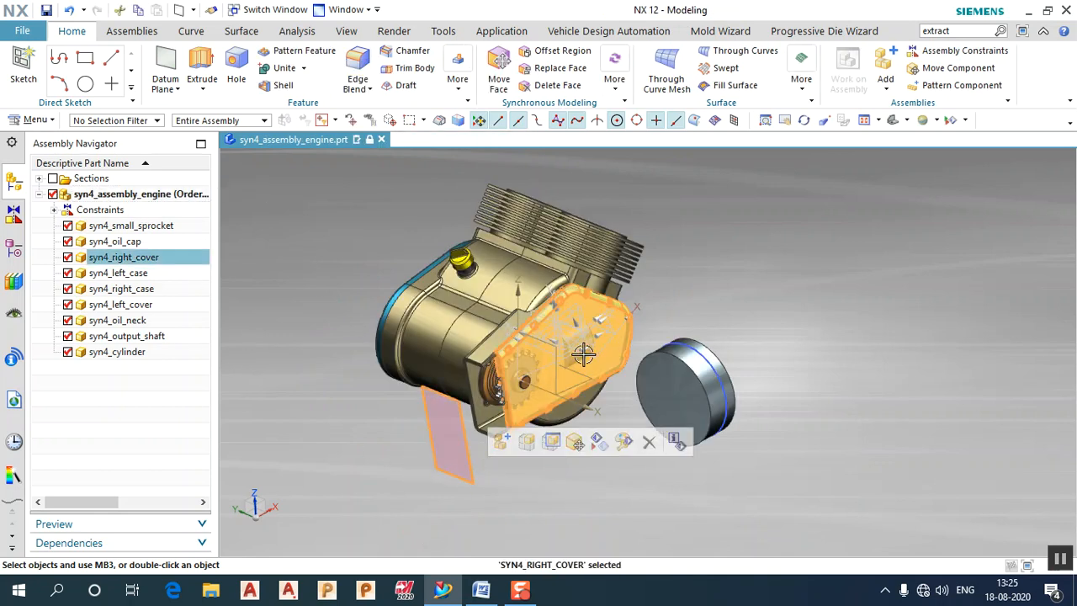
left_click(514, 411)
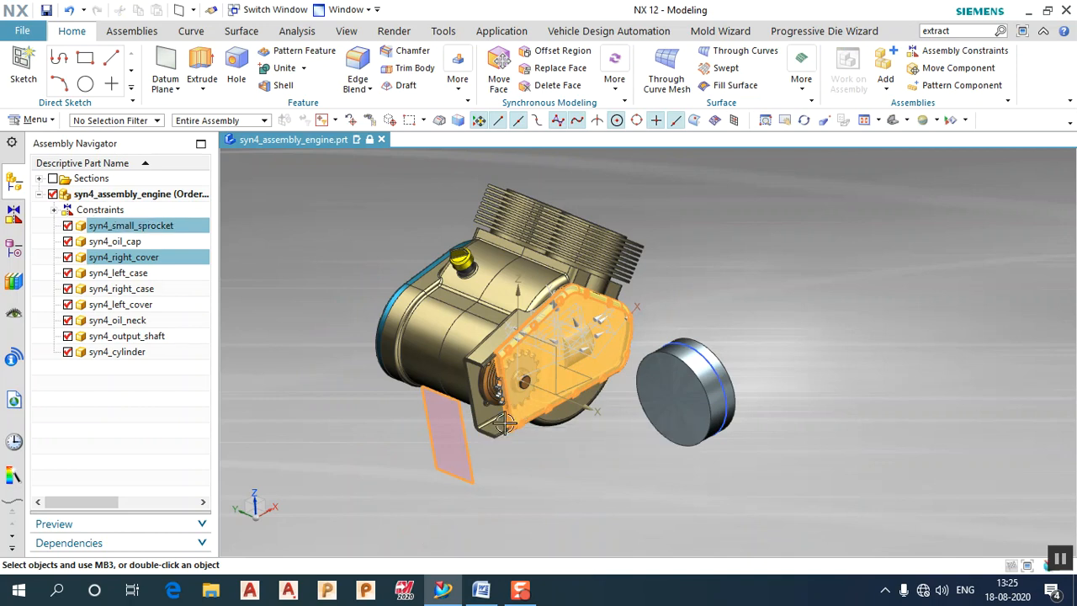
left_click(468, 473)
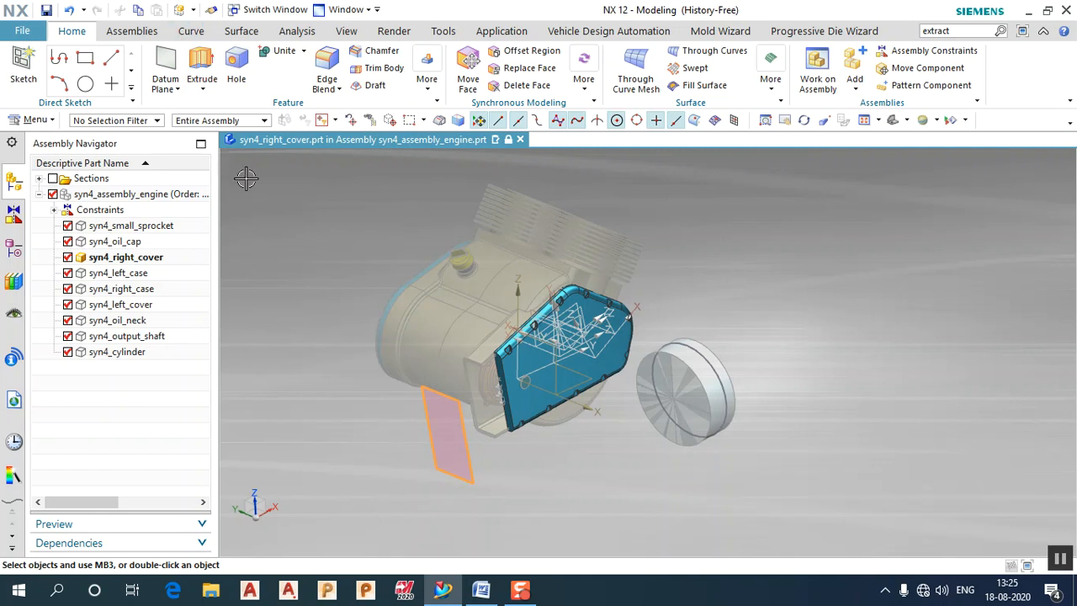
double_click(118, 194)
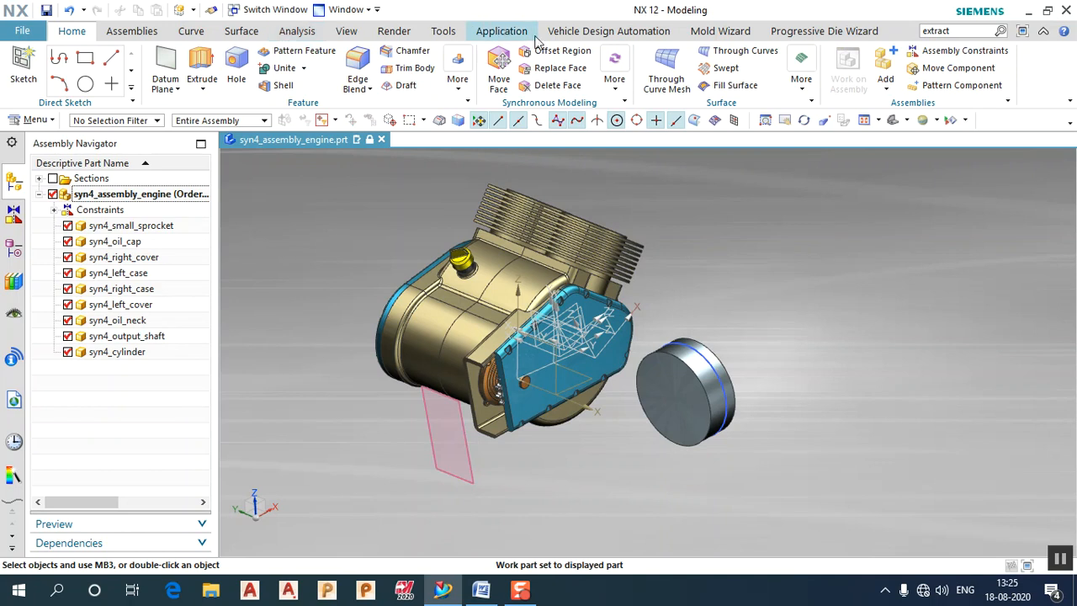
- Inspect the Datums category in the layer settings and toggle its visibility off and on
left_click(346, 31)
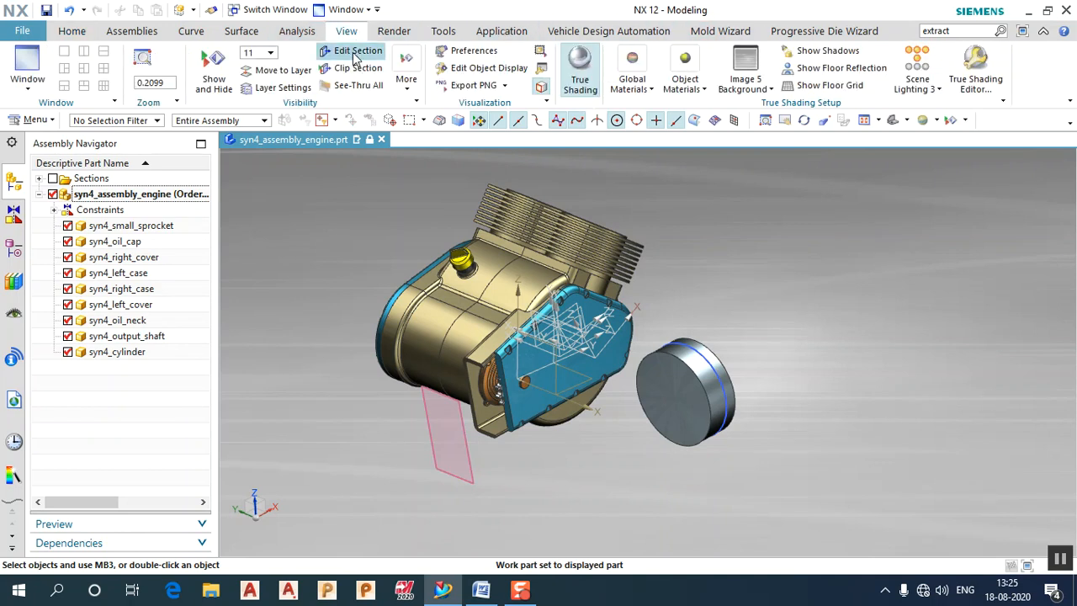
left_click(286, 88)
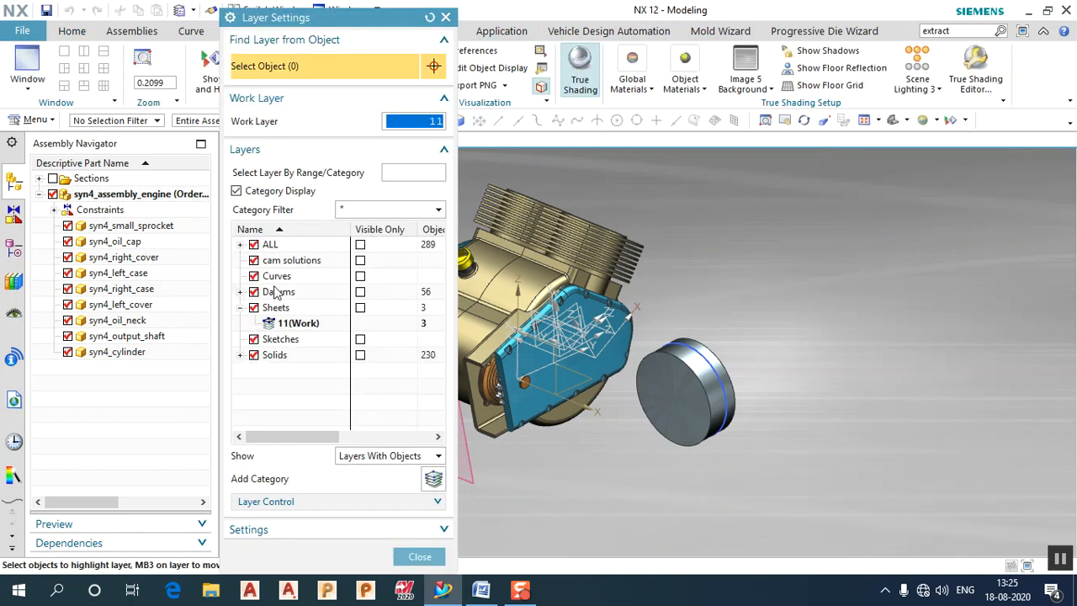
left_click(240, 292)
left_click(240, 292)
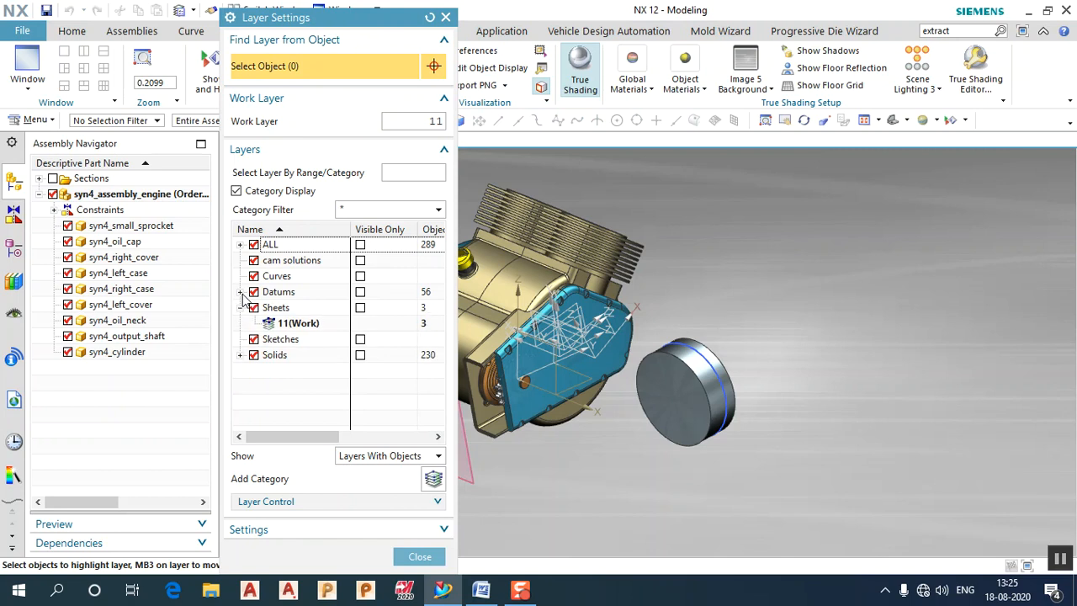
left_click(252, 291)
left_click(253, 292)
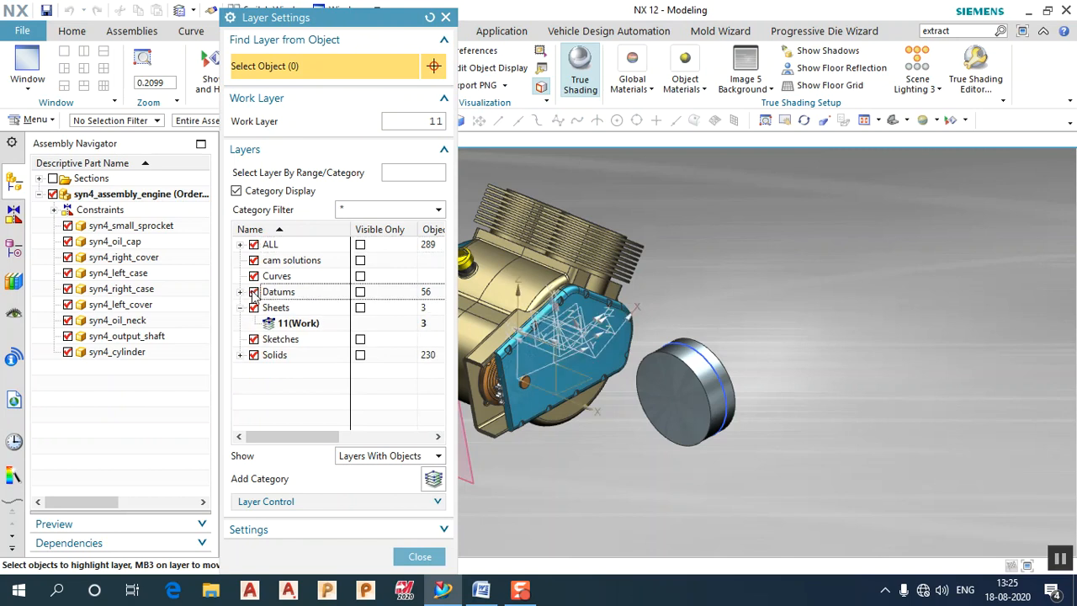
- Find the layer of the right cover by selecting its offset datum plane, and dismiss the view options
middle_click_drag(674, 355, 548, 412)
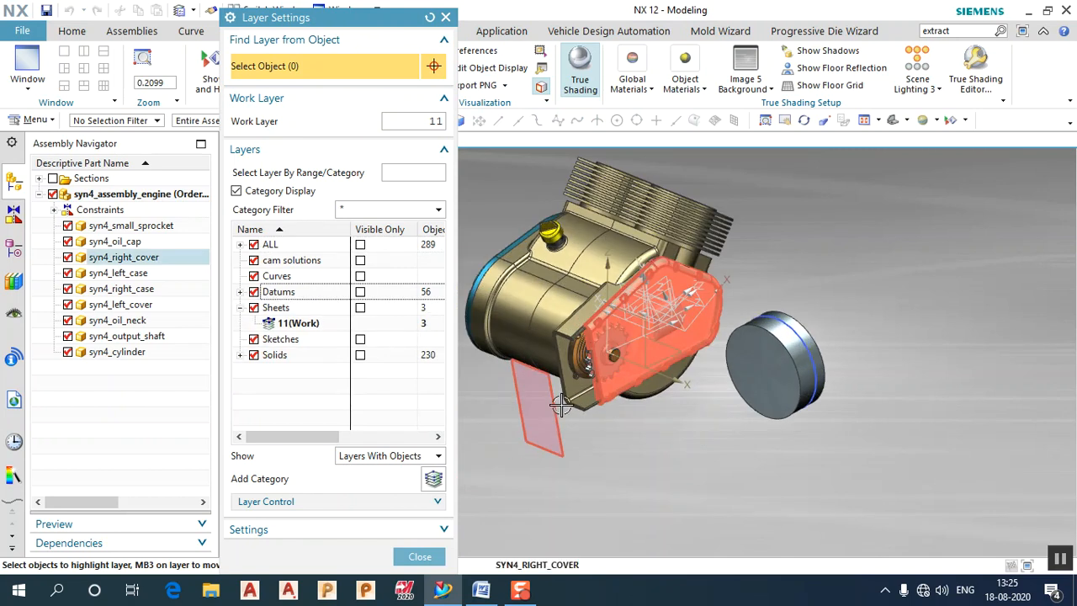
left_click(554, 427)
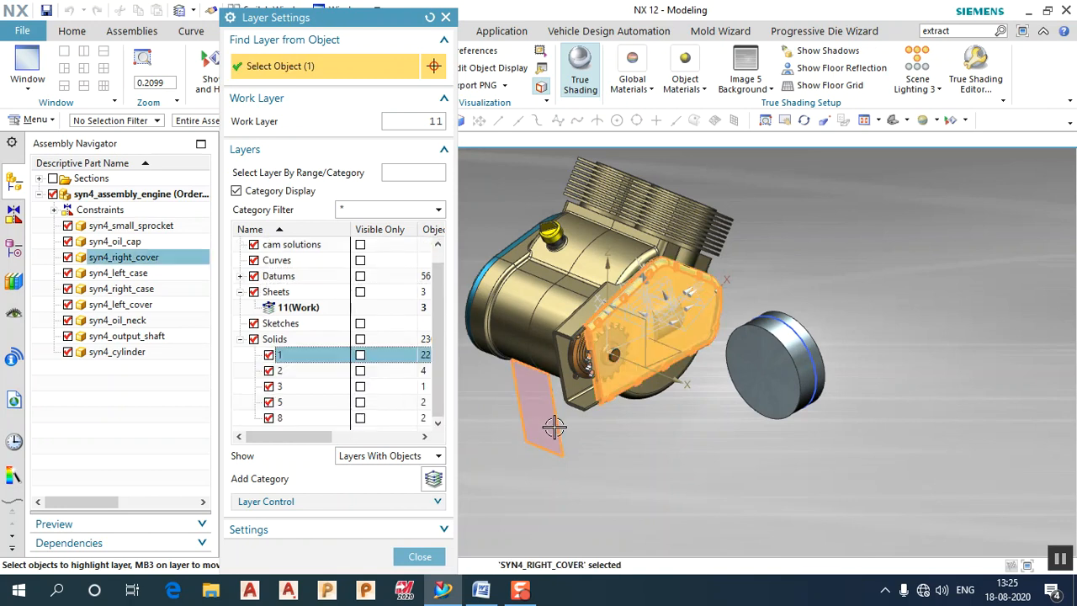
right_click(554, 428)
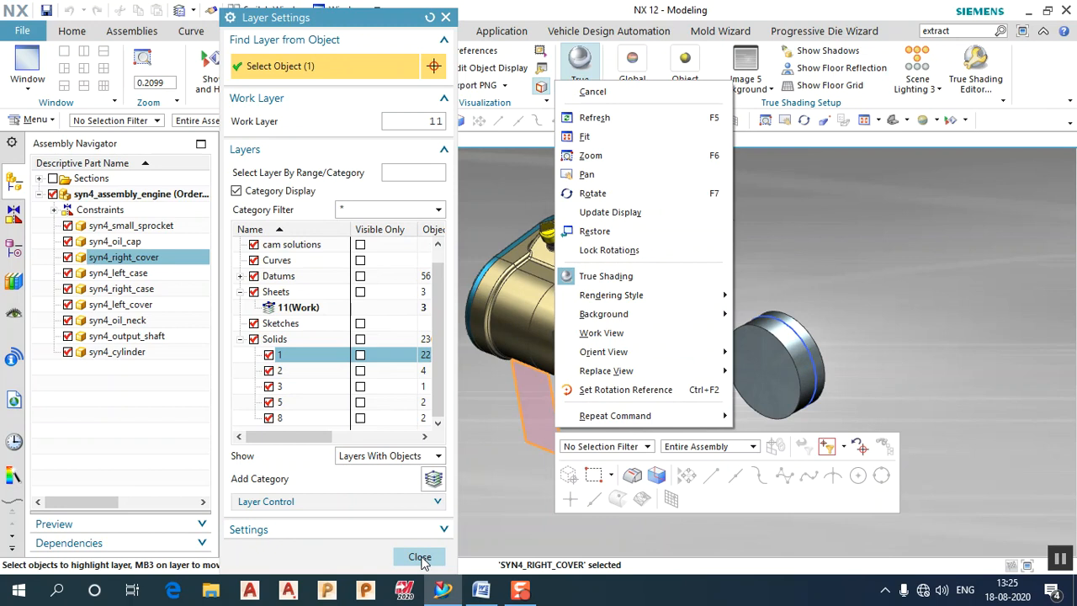
left_click(519, 448)
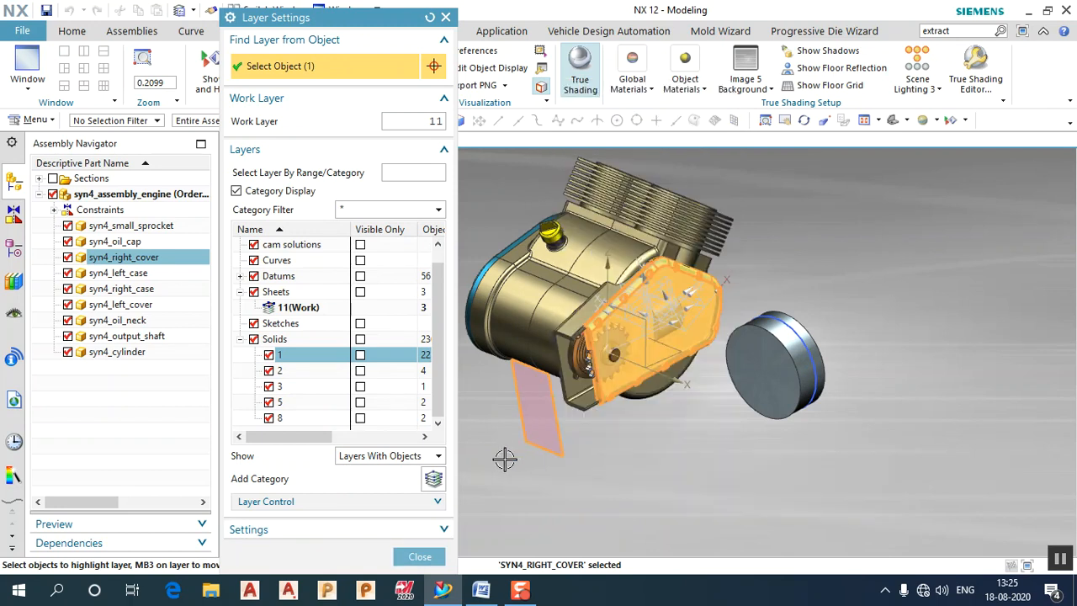
- Close the layer settings and start an Inferred datum plane, limiting selection to Datums across the entire assembly
left_click(425, 555)
left_click(72, 31)
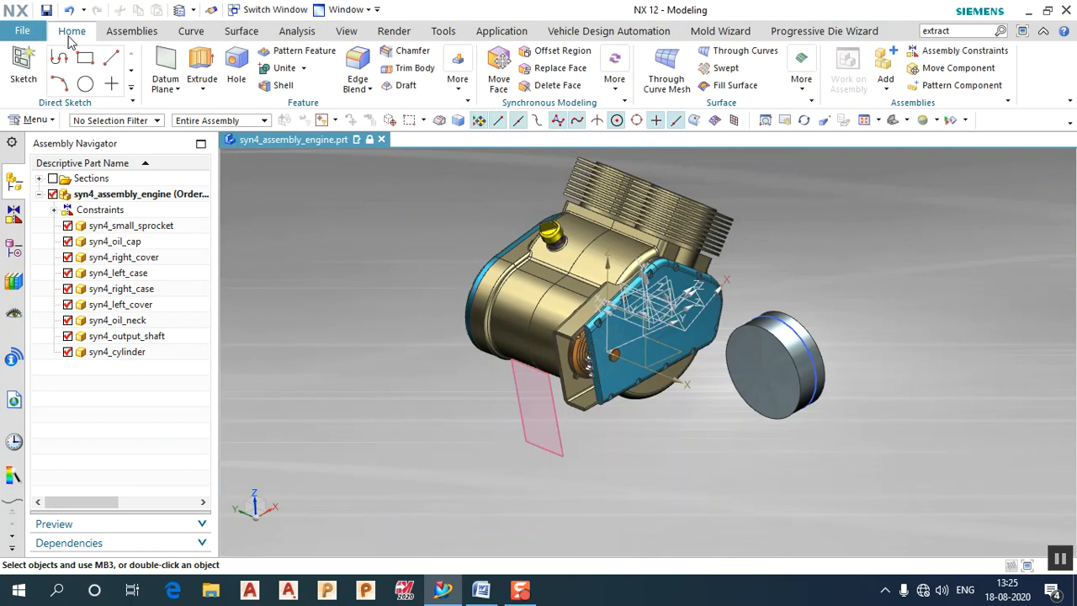
left_click(165, 65)
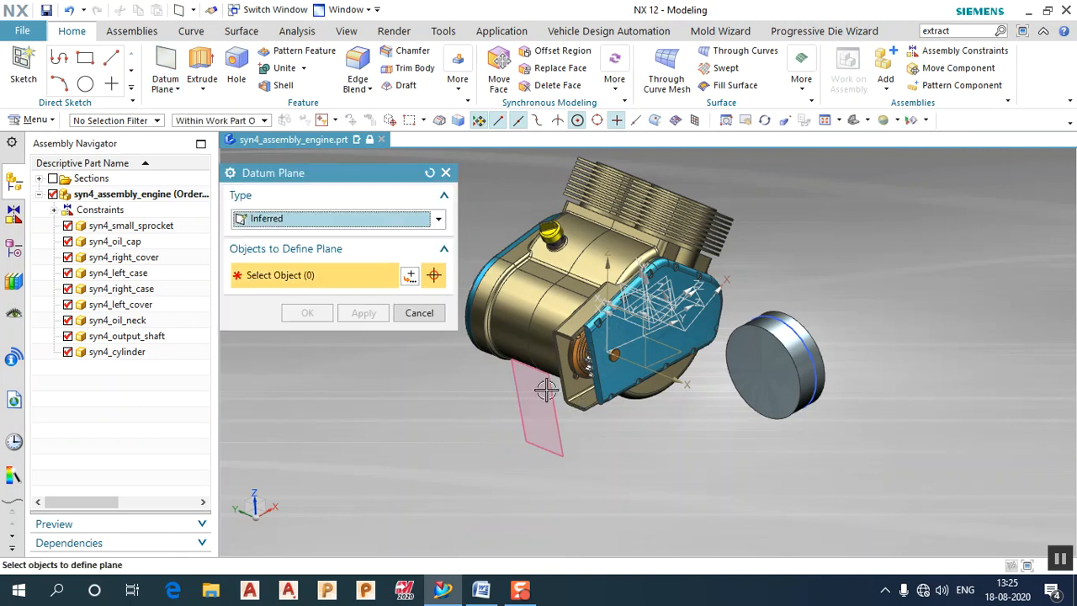
left_click(117, 120)
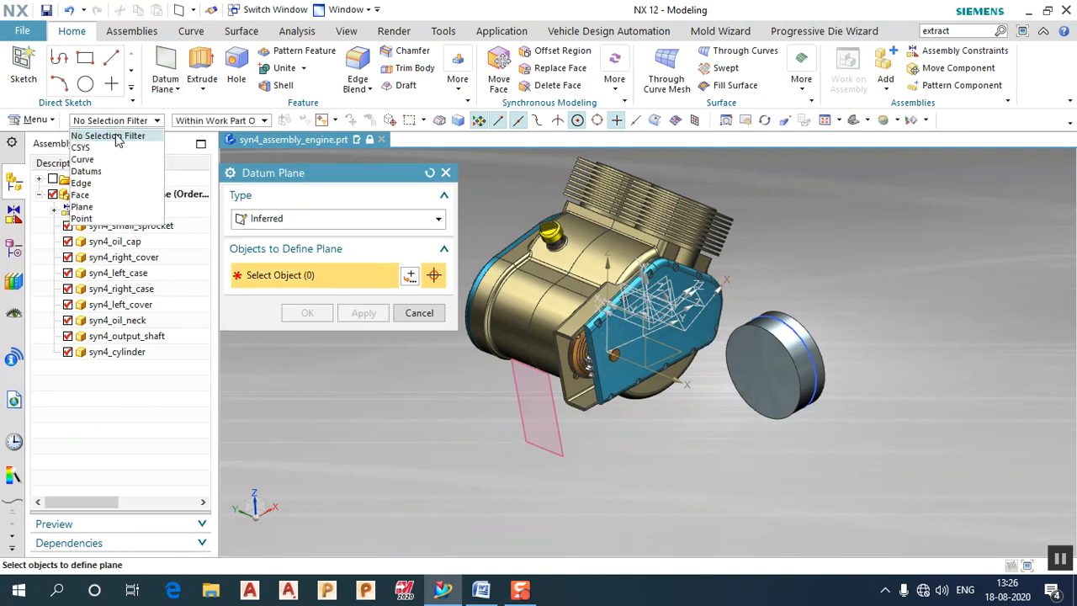
left_click(86, 171)
left_click(219, 120)
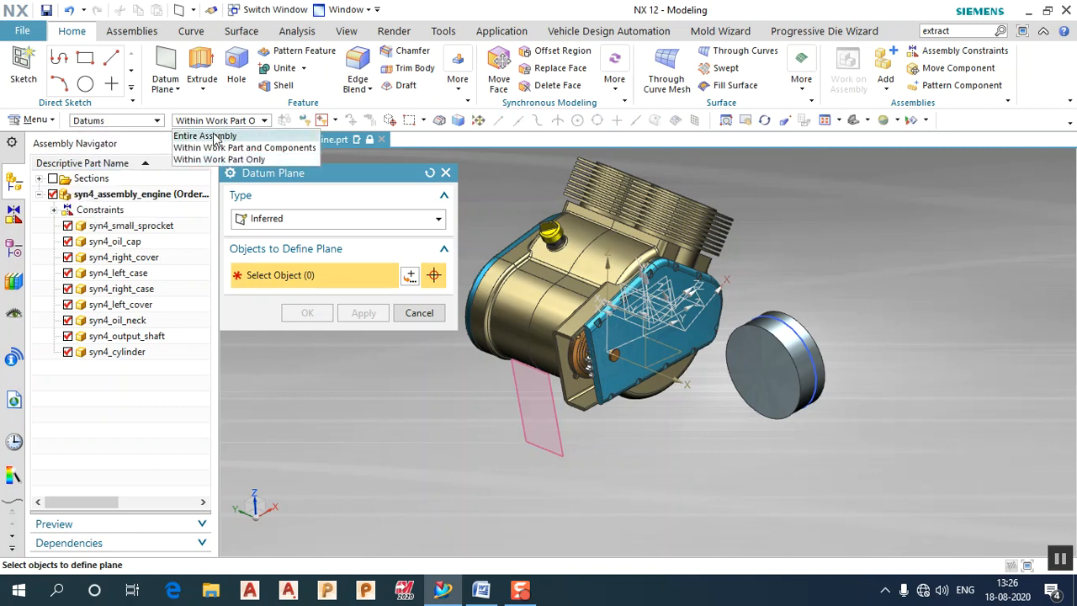
left_click(210, 136)
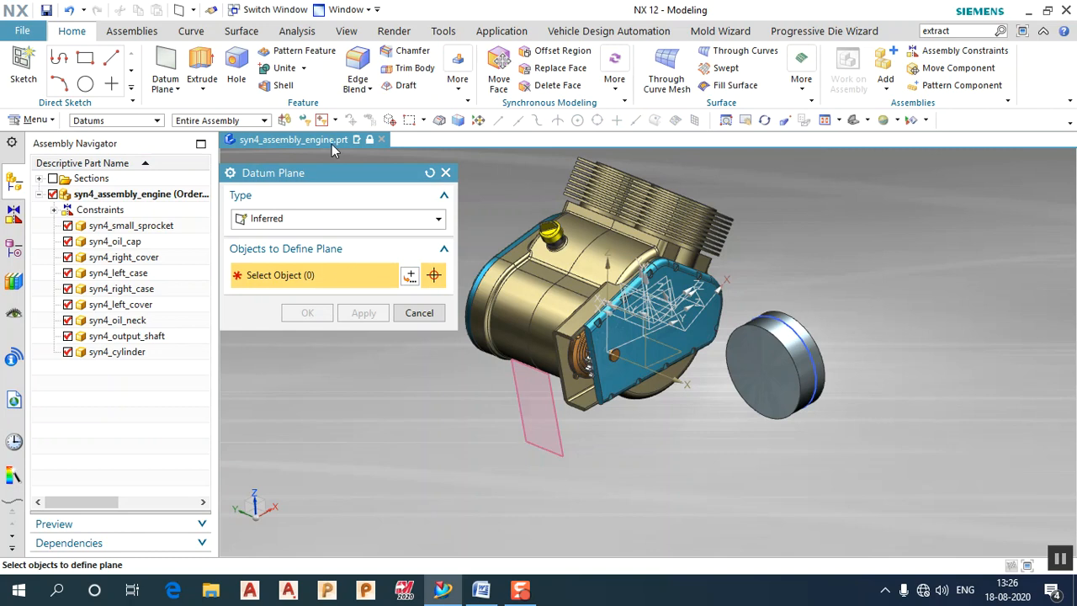
- Try to make layer 1 under Solids the work layer while the datum plane definition is still active
left_click(190, 30)
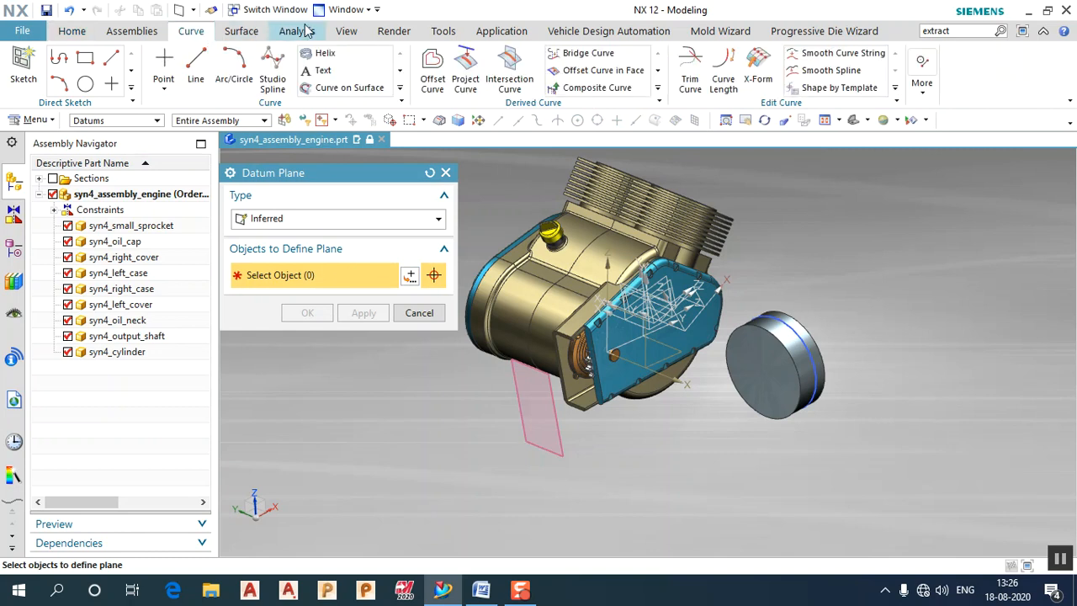
left_click(440, 31)
left_click(308, 31)
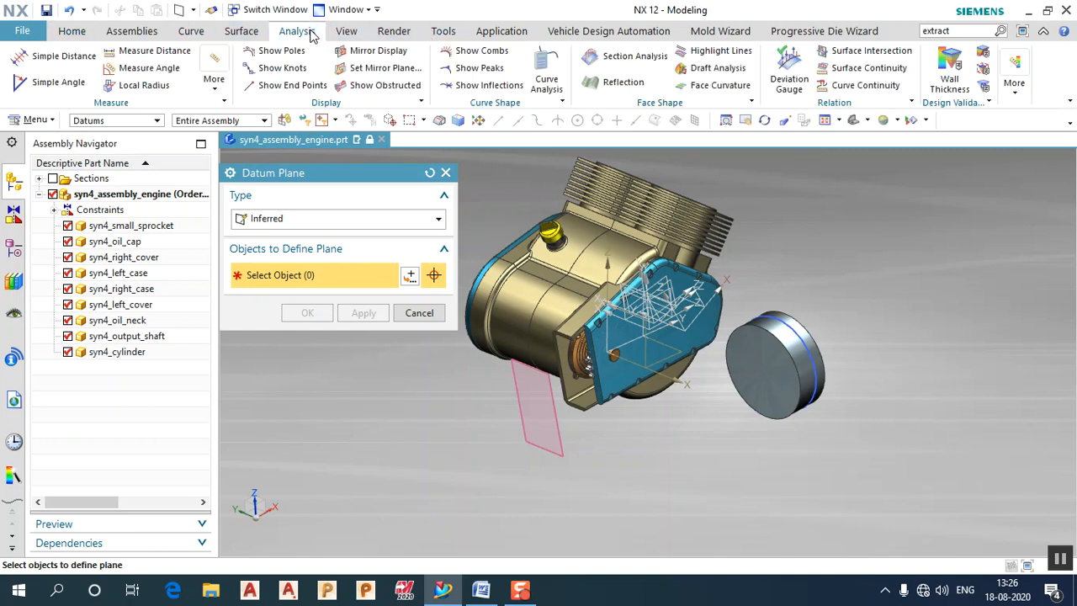
left_click(348, 32)
left_click(284, 88)
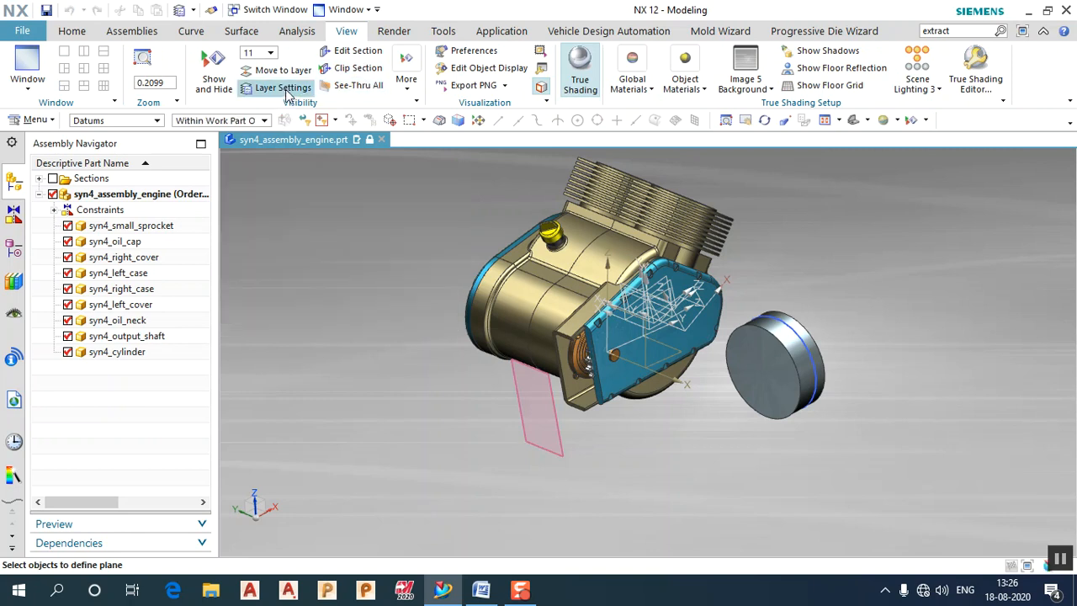
scroll(337, 377, "down", 1)
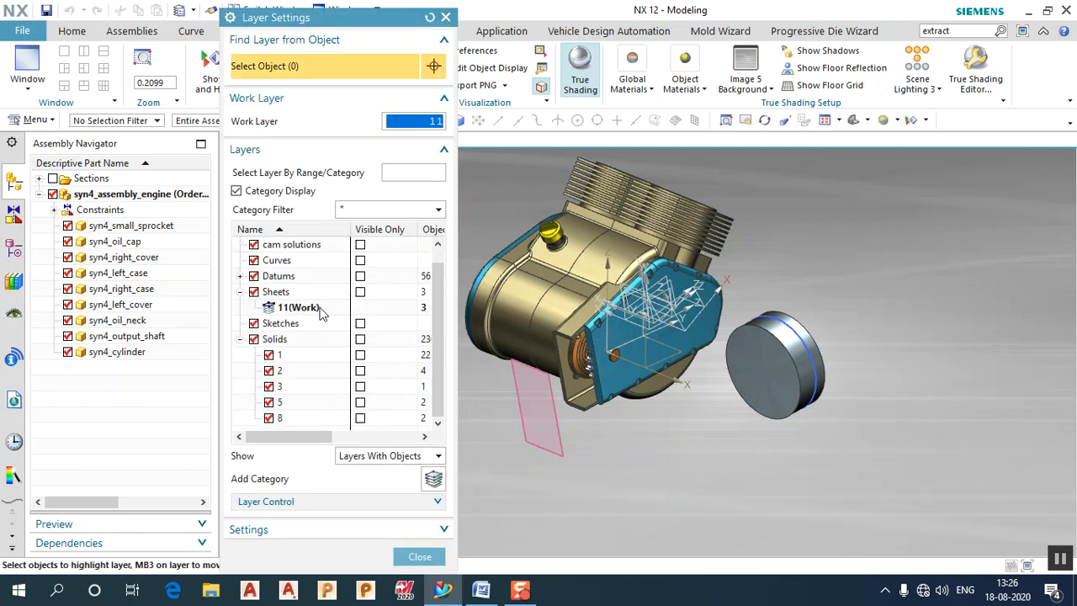
scroll(323, 314, "up", 1)
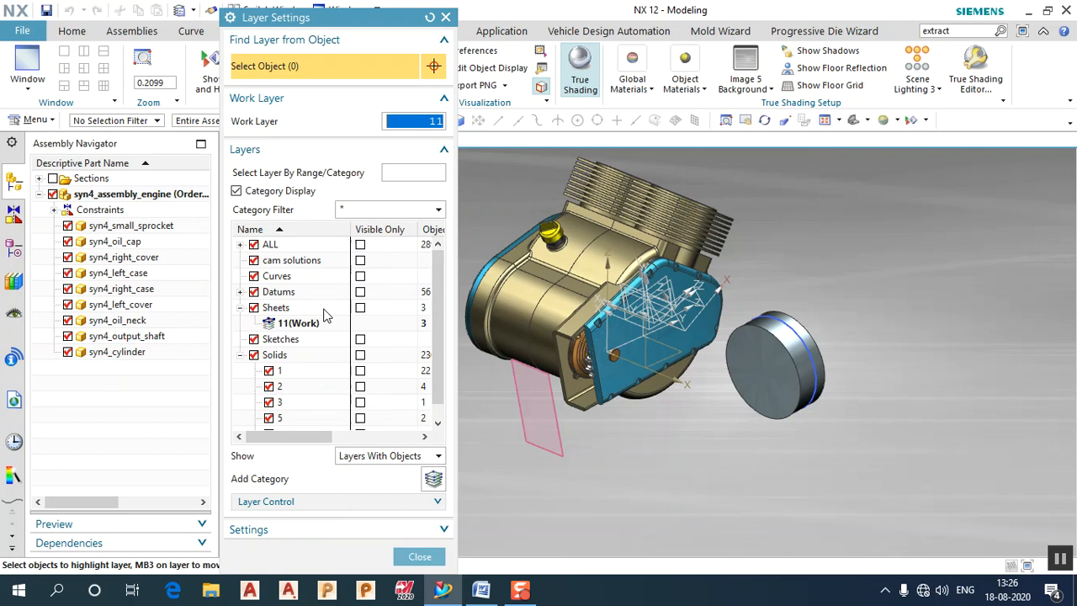
double_click(284, 373)
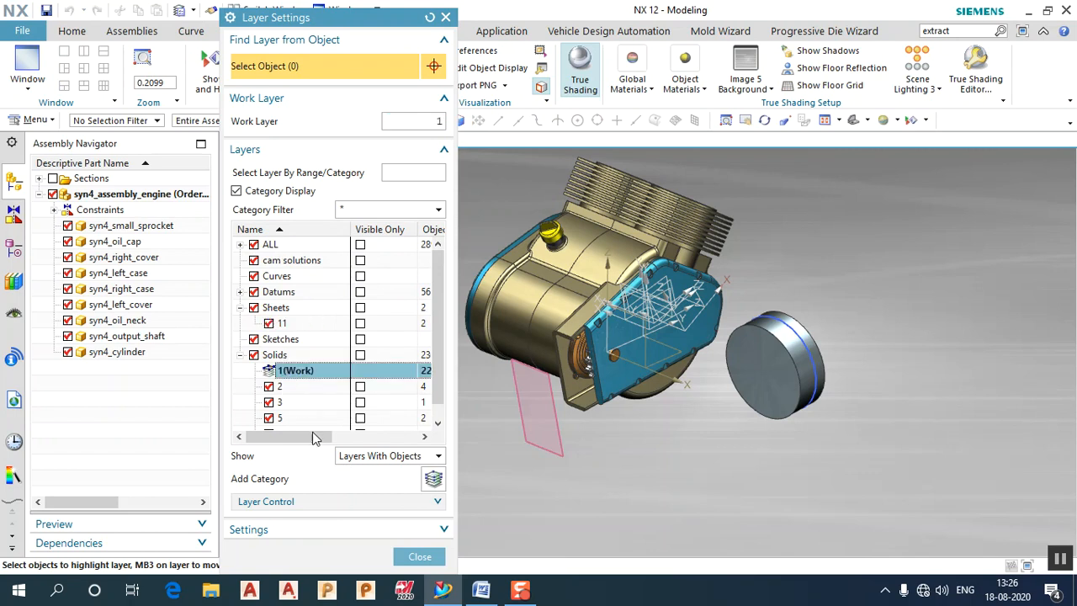
left_click(420, 556)
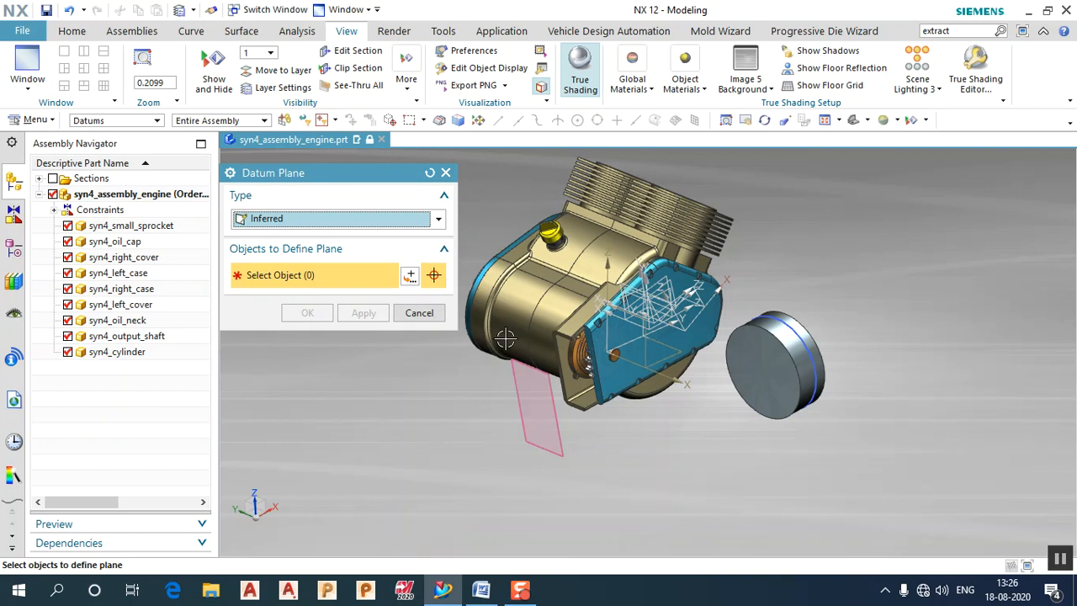
- Set the selection scope to Within Work Part and Components, and abandon the datum plane
left_click(239, 122)
left_click(243, 148)
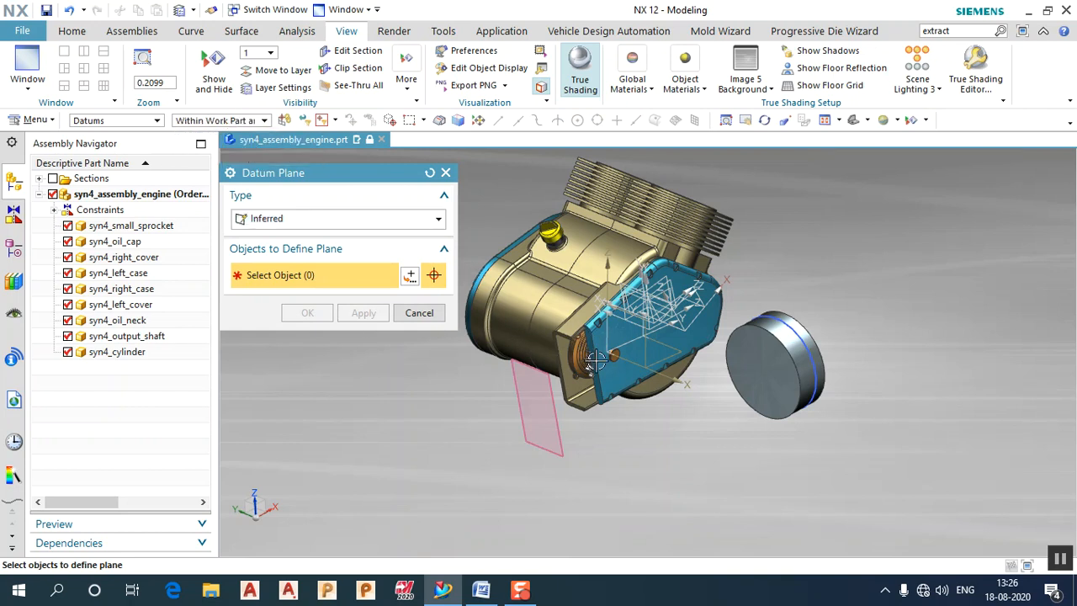
left_click(419, 313)
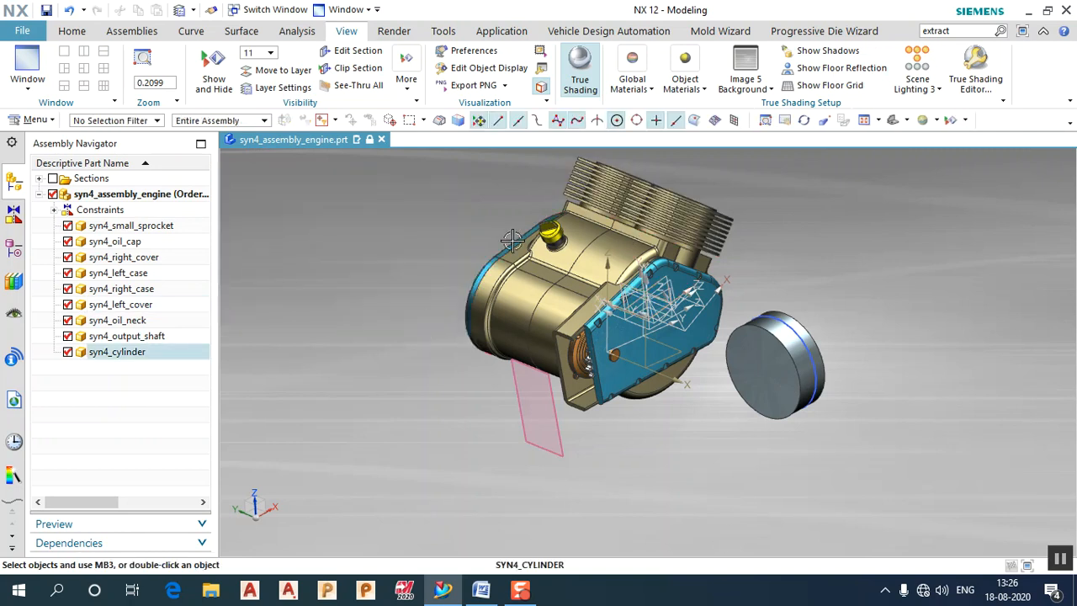
- Make syn4_cylinder the work part within the engine assembly
left_click(71, 30)
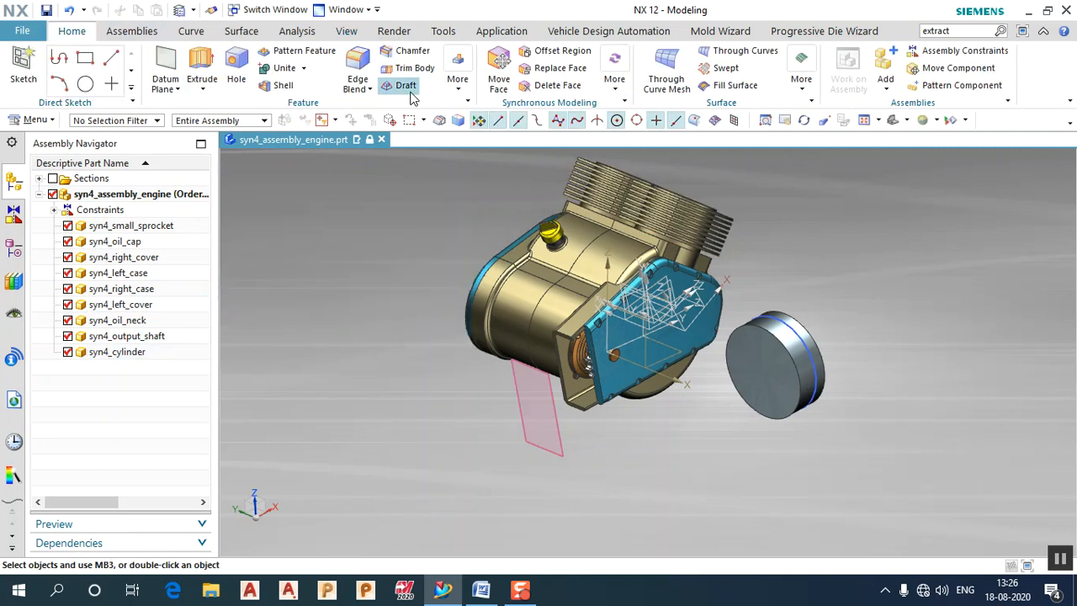
middle_click_drag(644, 240, 606, 269)
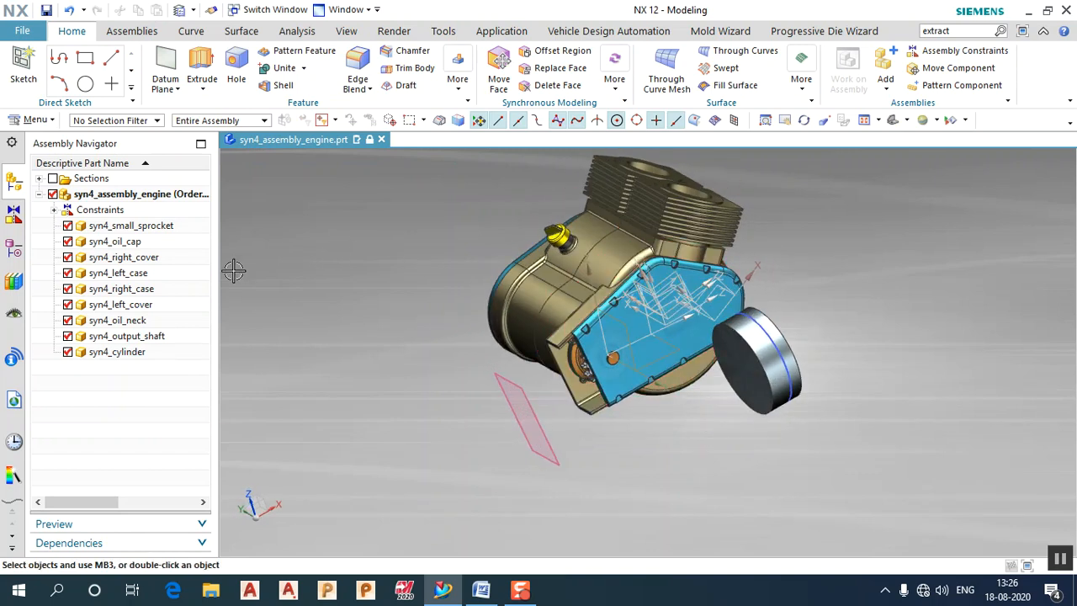
left_click(117, 352)
double_click(126, 352)
middle_click_drag(331, 413, 591, 342)
scroll(591, 342, "up", 2)
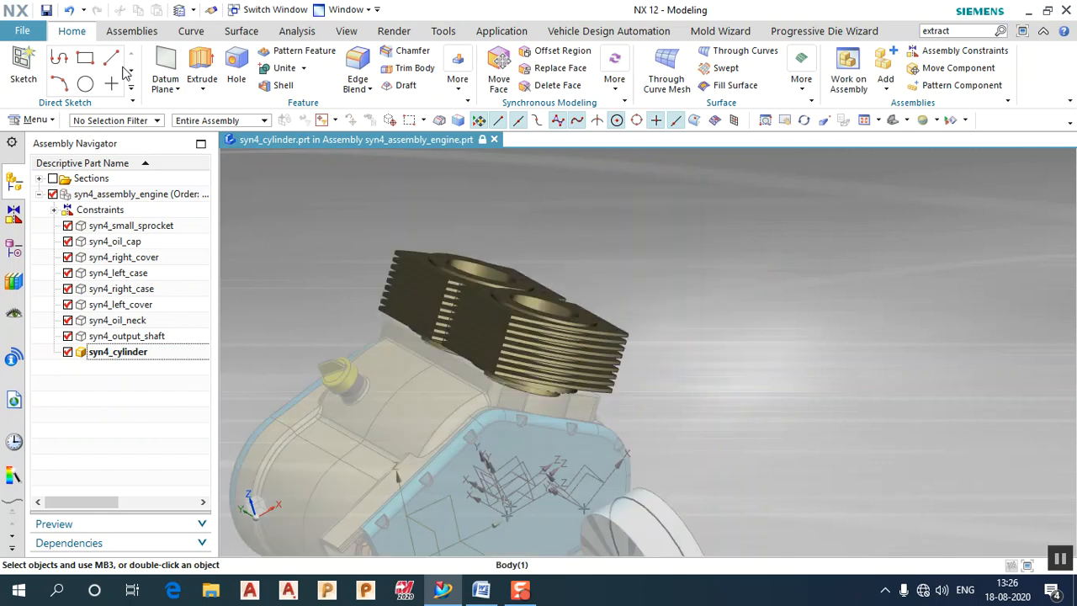
- Create a Dynamic datum CSYS above the cylinder, with its origin at about X 156.14, Y -9.59, Z 264.34
left_click(165, 64)
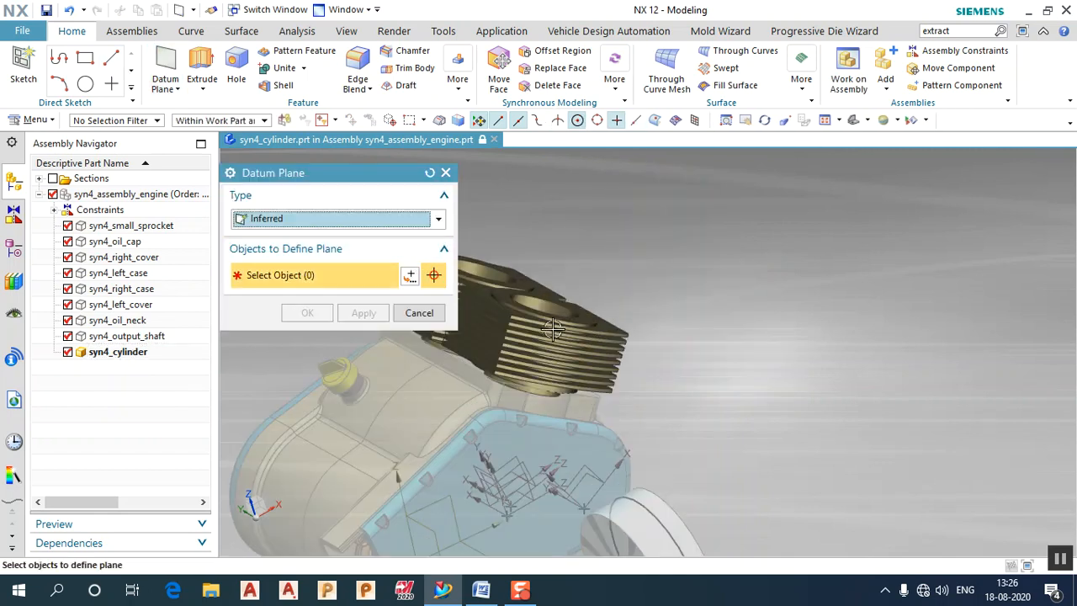
left_click(419, 312)
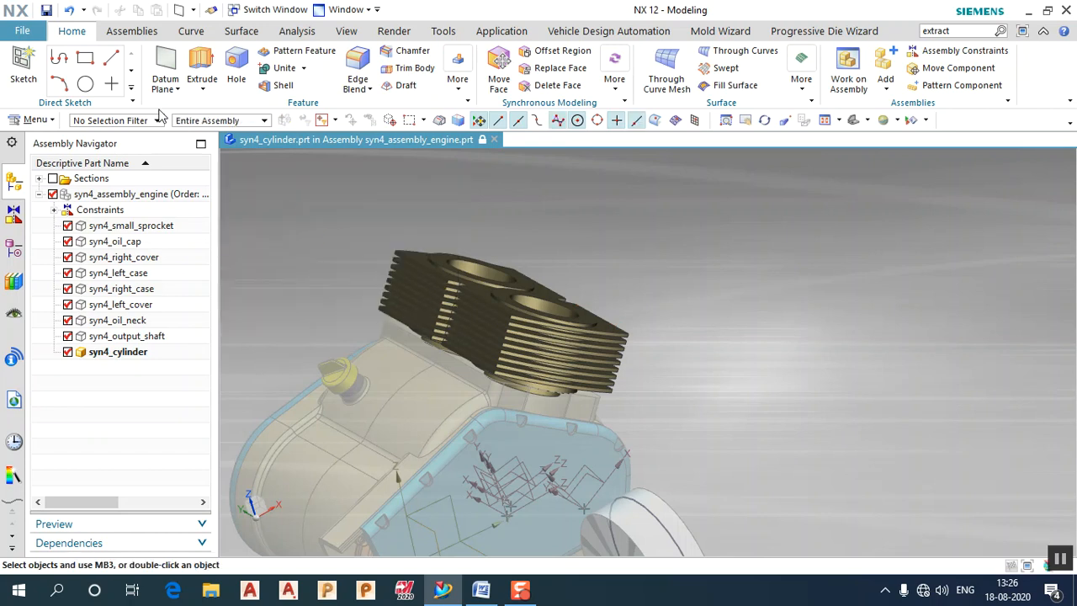
left_click(166, 91)
left_click(200, 147)
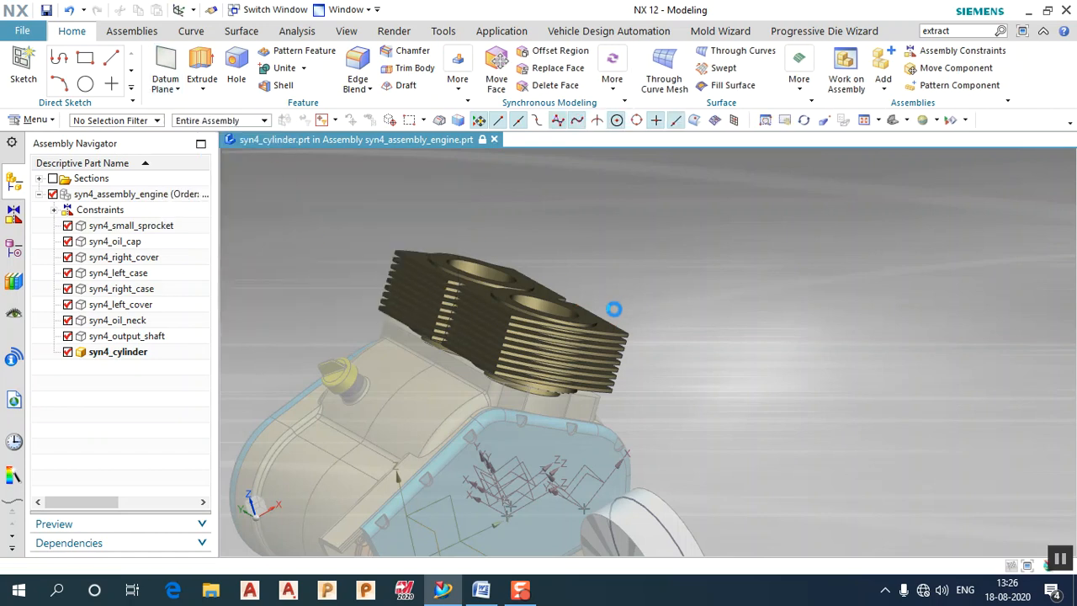
left_click(548, 309)
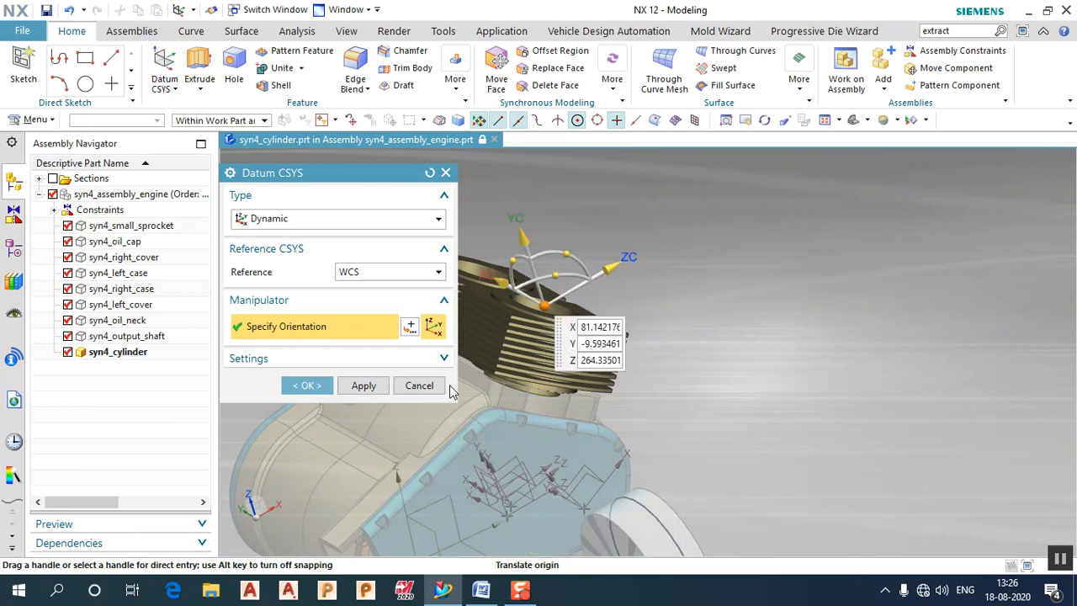
left_click_drag(606, 270, 665, 240)
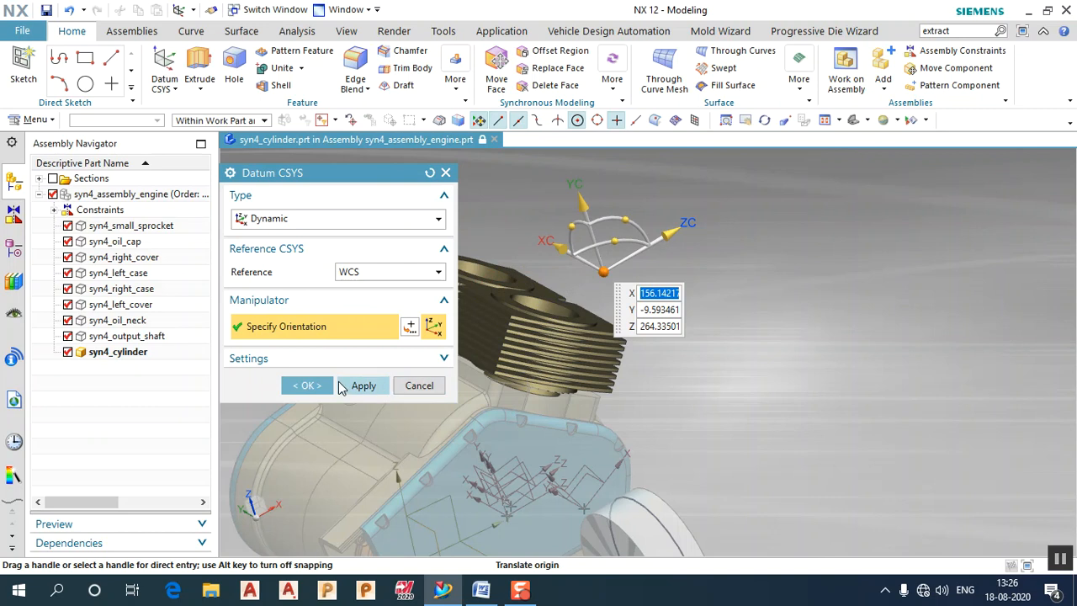
left_click(306, 385)
left_click(534, 357)
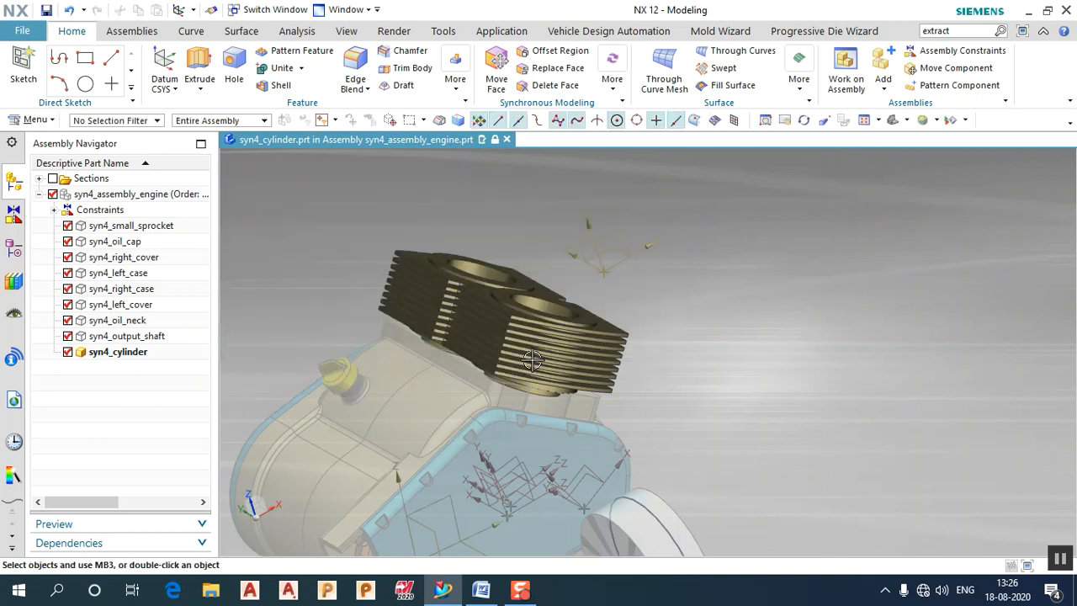
left_click(609, 258)
right_click(610, 261)
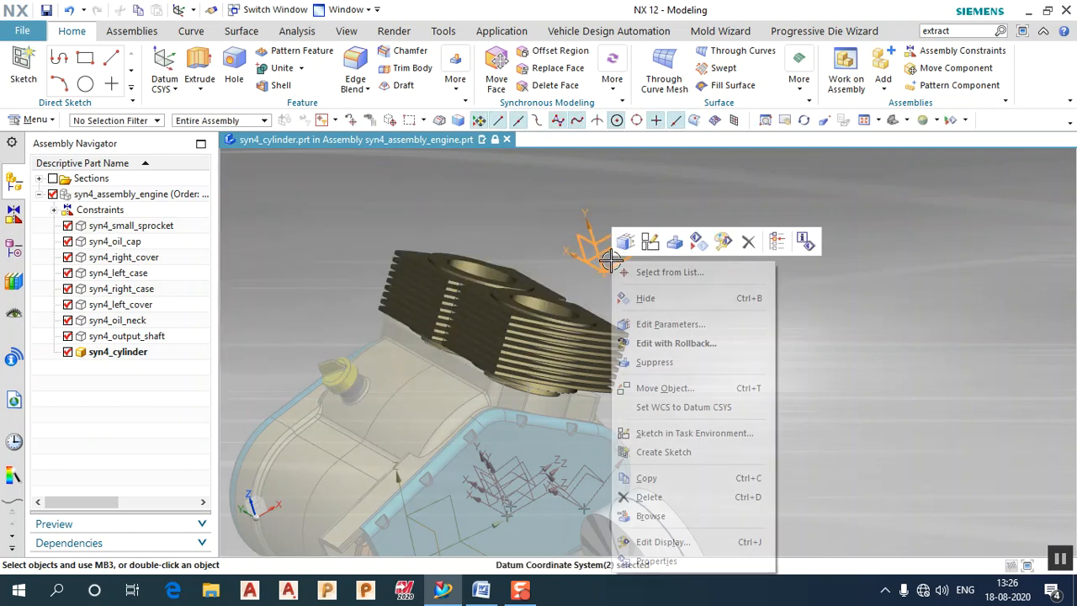
left_click(520, 180)
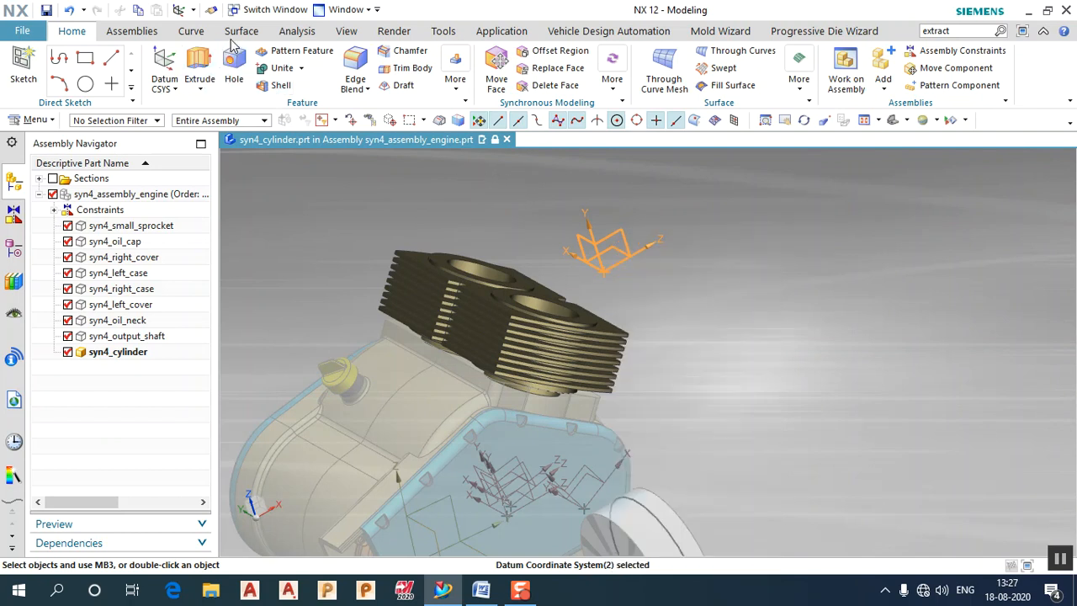
key("Escape")
- Move the new datum coordinate system above the cylinder to layer 62 and close the layer move dialog
left_click(33, 119)
mouse_move(50, 216)
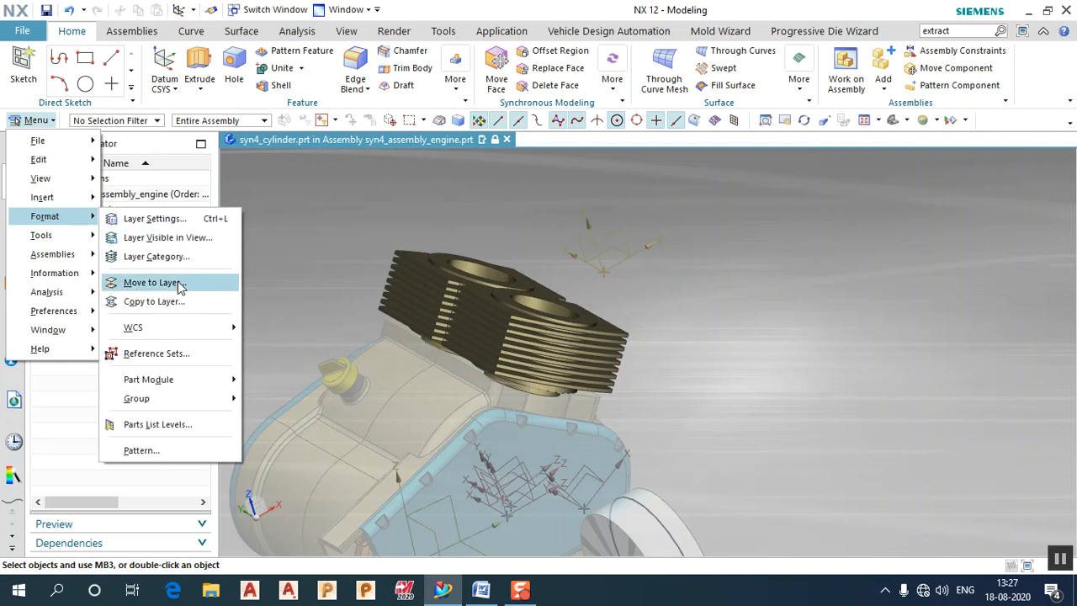
left_click(179, 283)
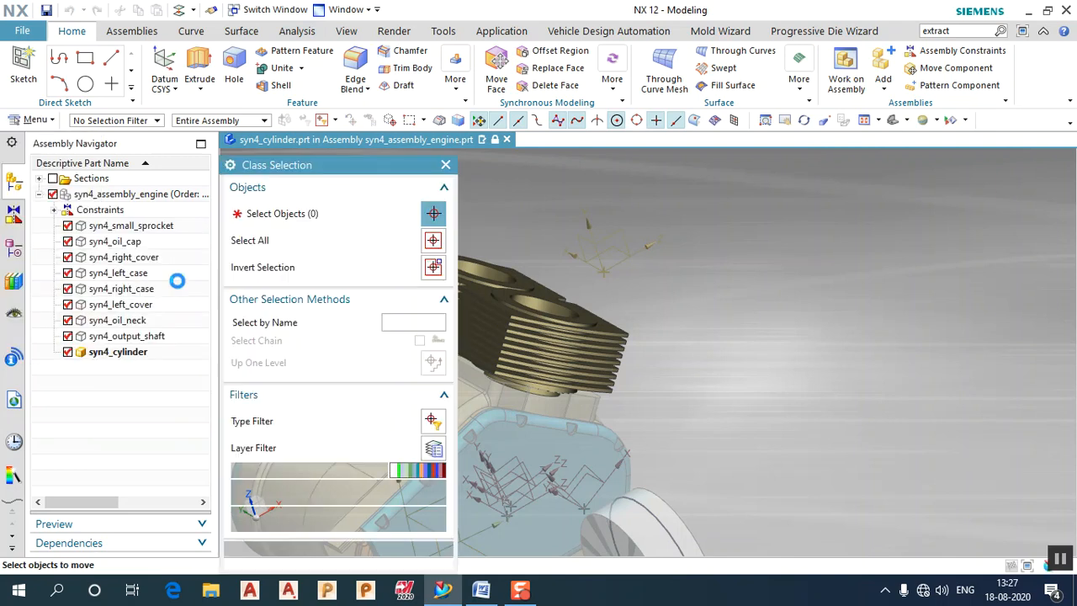
left_click(588, 252)
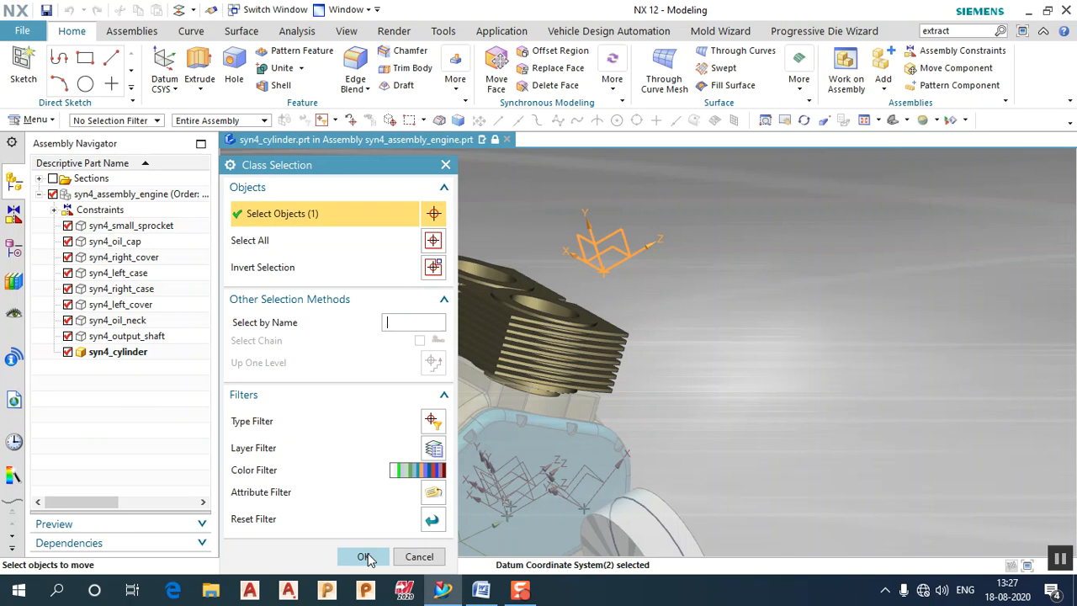
left_click(365, 556)
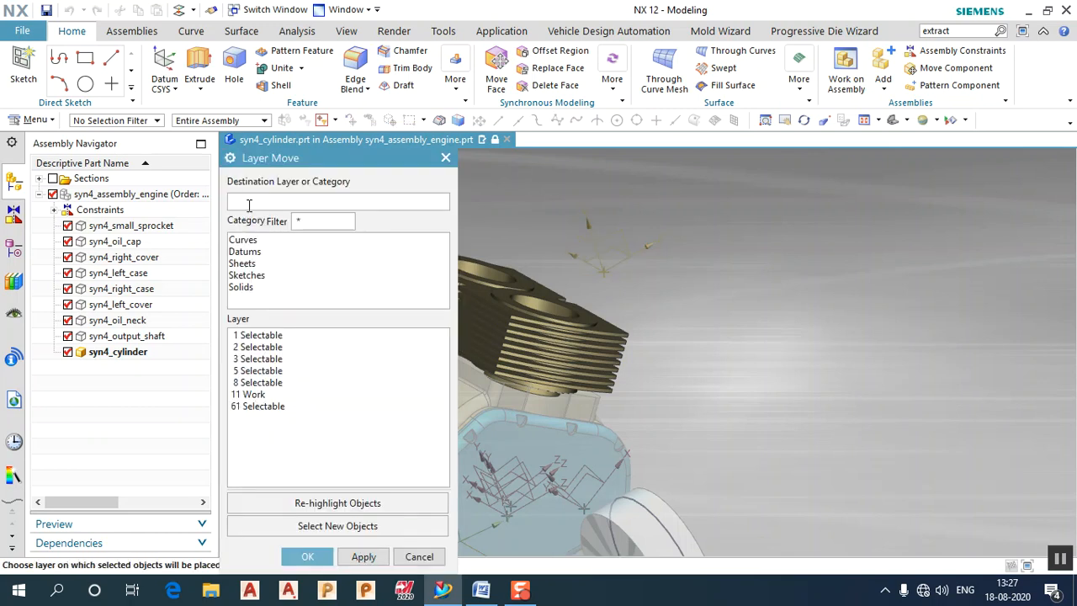
type("62")
left_click(364, 557)
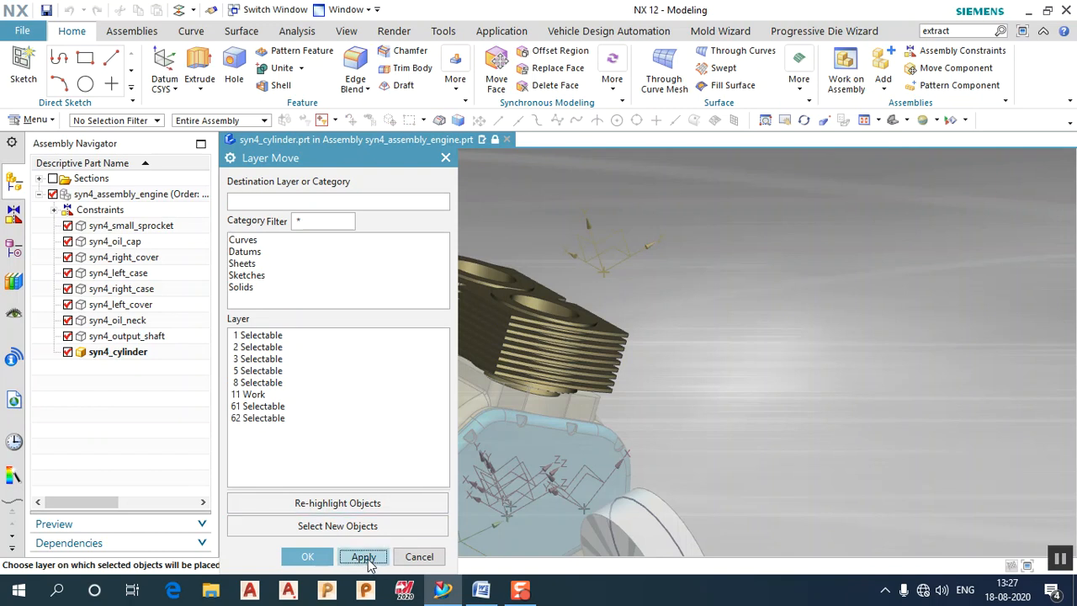
left_click(307, 558)
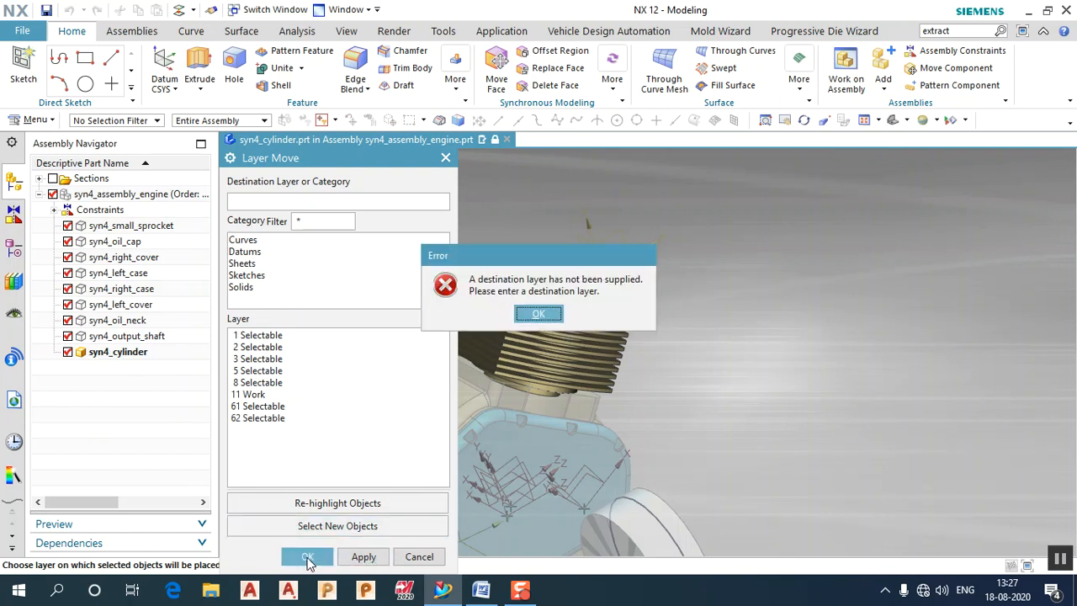
key("Return")
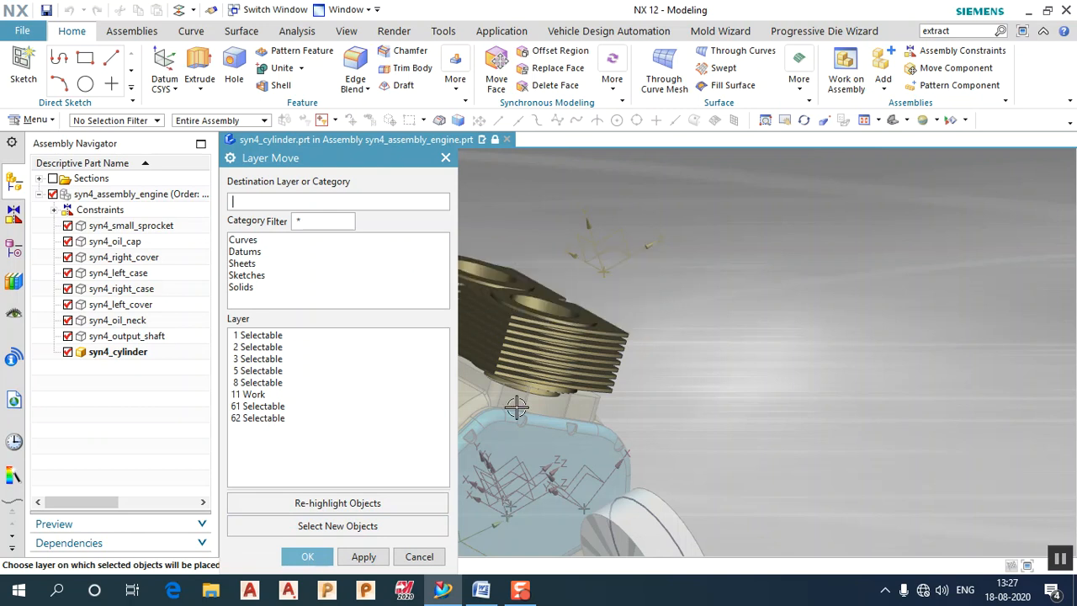
left_click(419, 557)
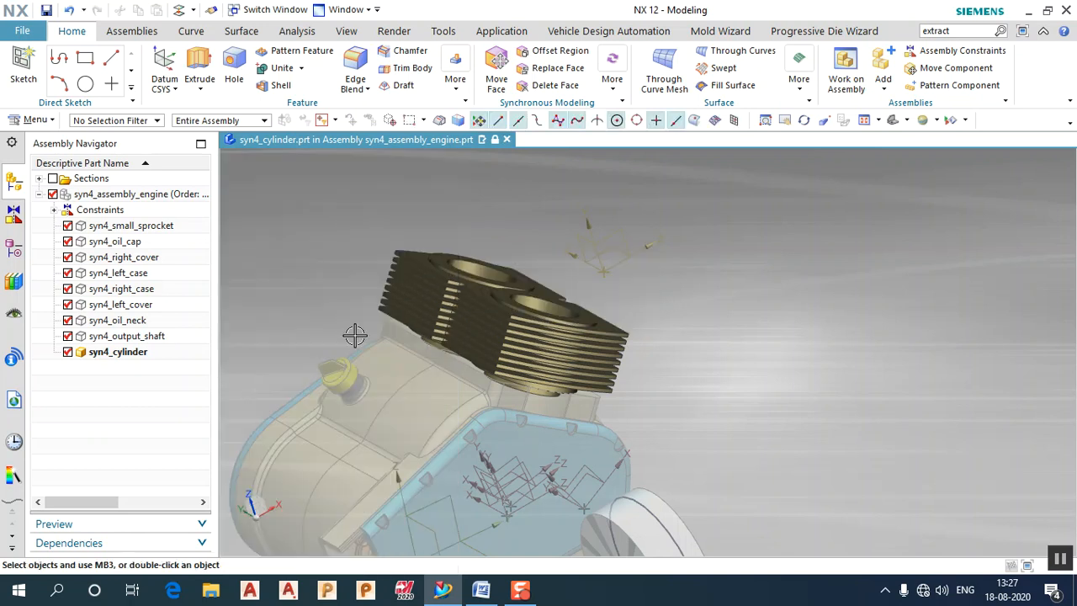
- Make syn4_assembly_engine the work part again
double_click(101, 196)
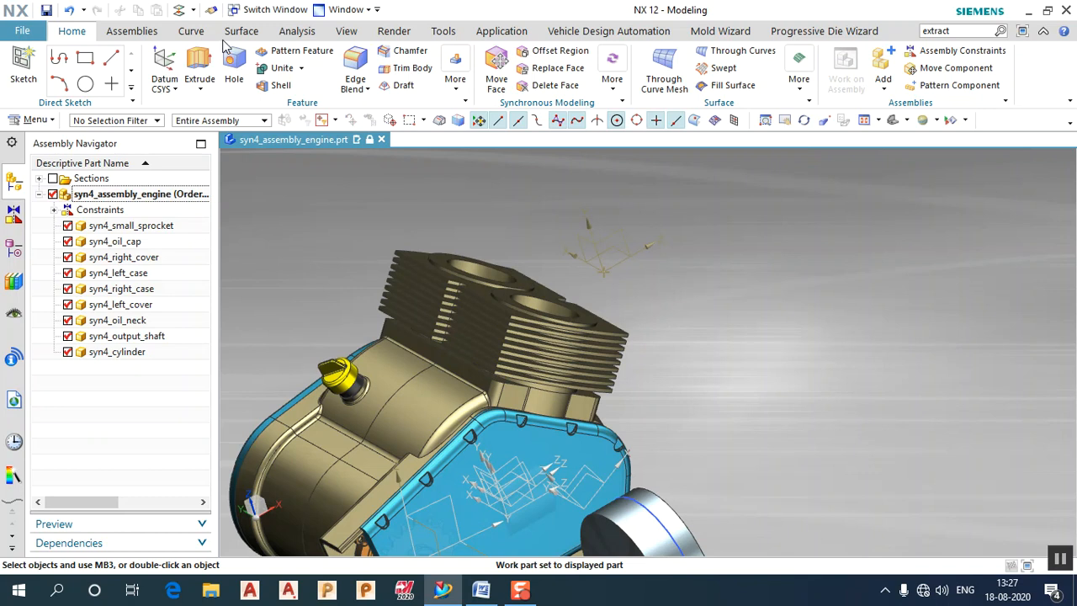
left_click(132, 31)
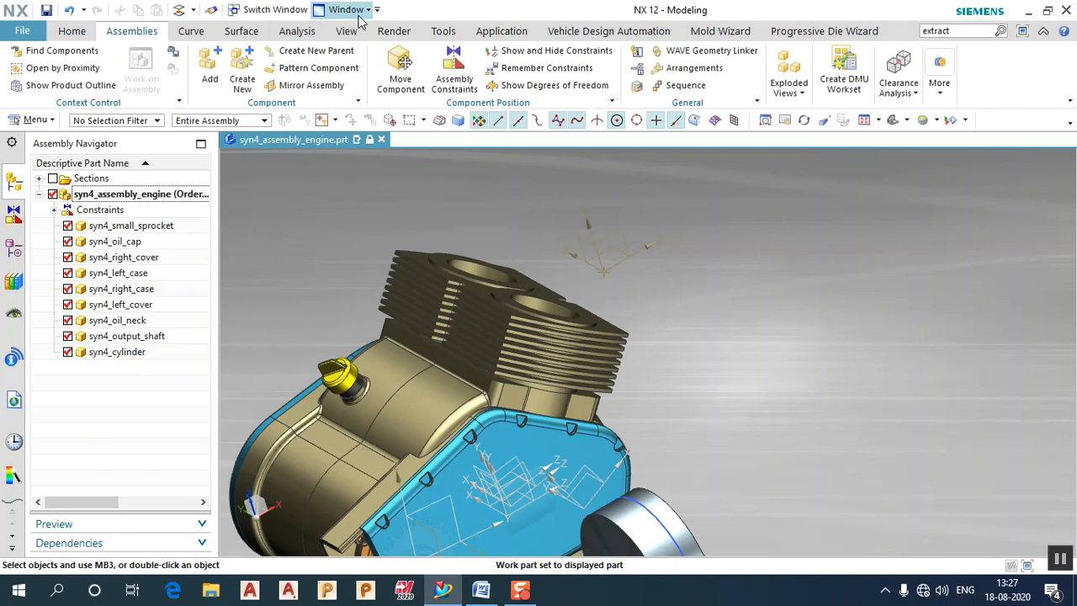
- Open the layer settings and turn off the ALL category to hide every layer except the work layer
left_click(395, 31)
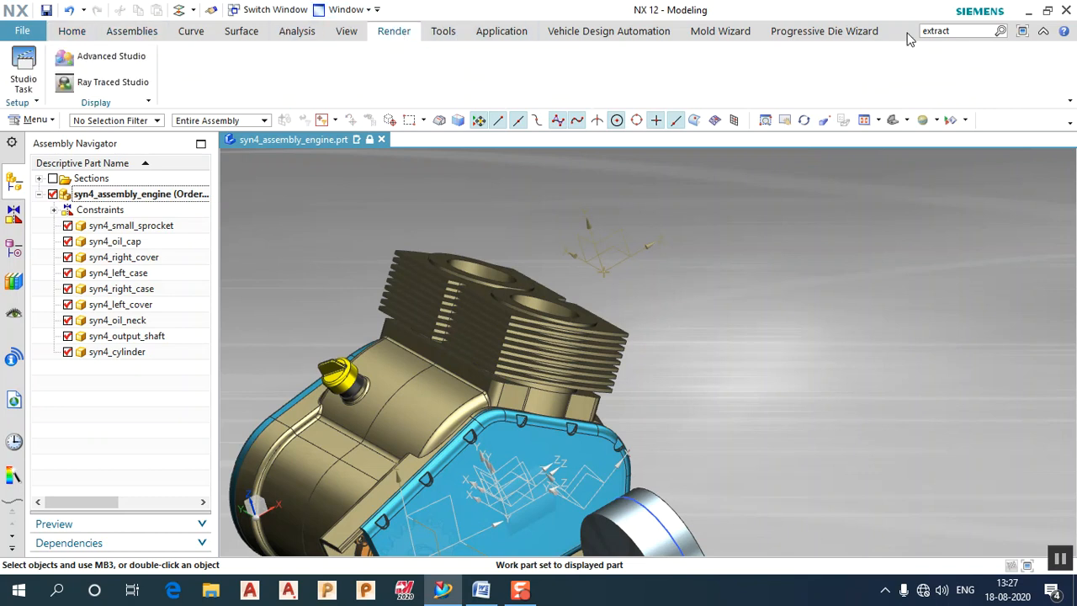
left_click(193, 34)
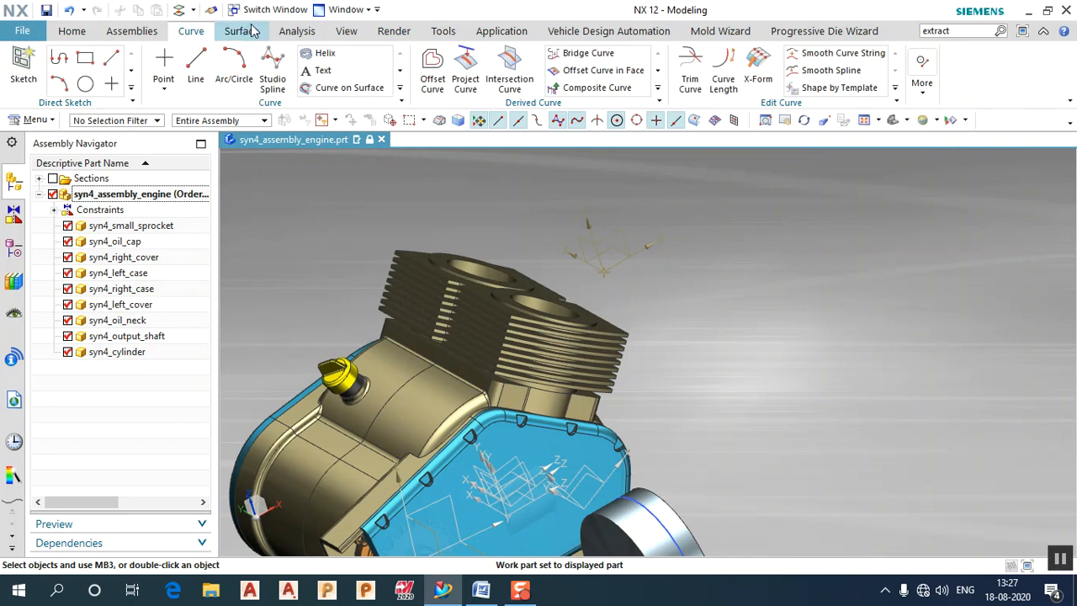
left_click(346, 31)
left_click(284, 93)
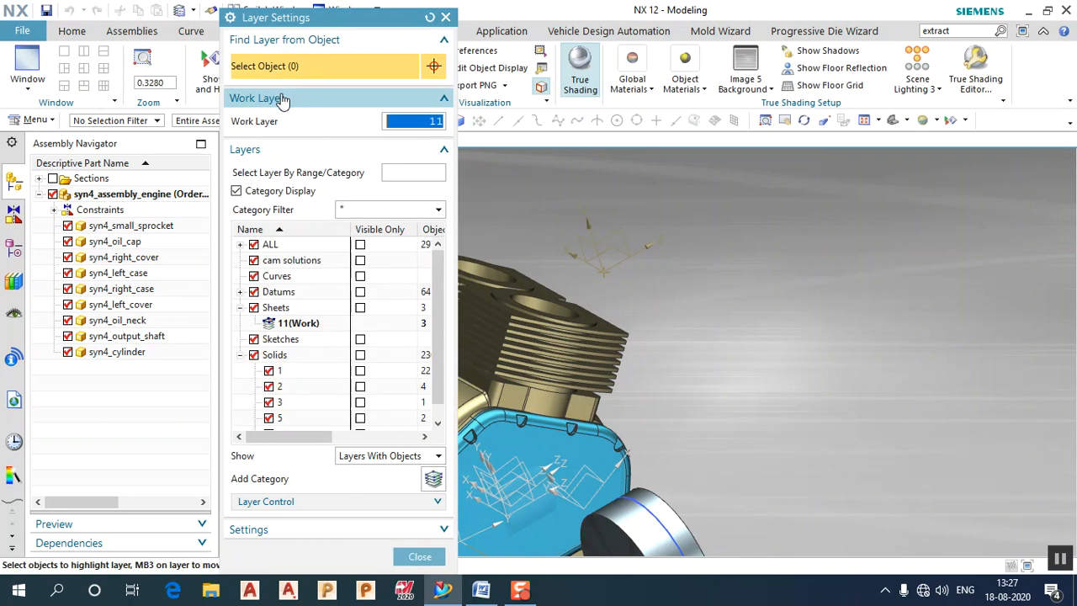
left_click(254, 244)
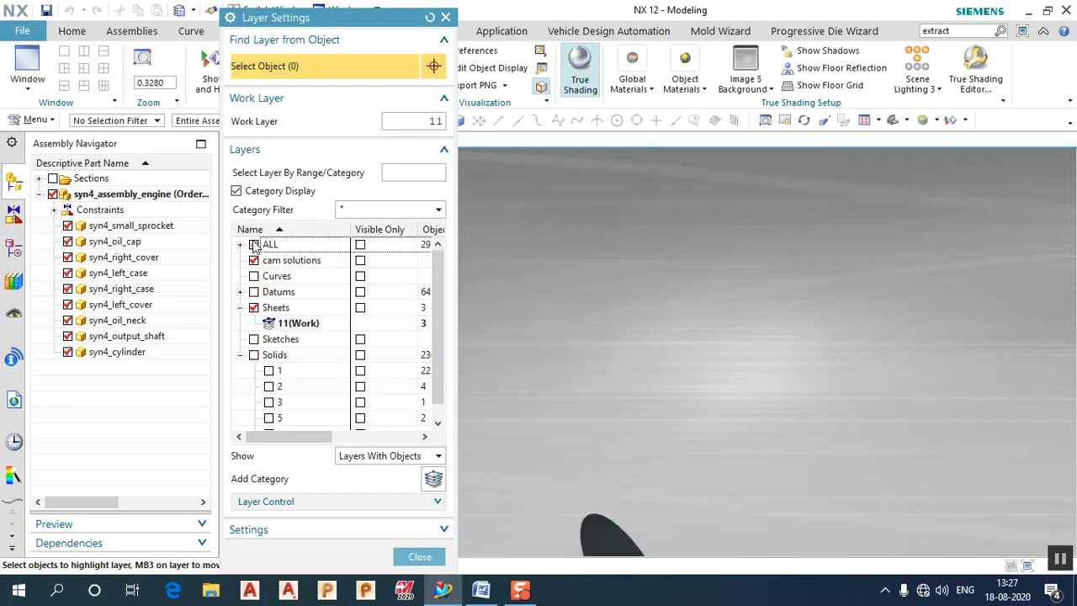
- Expand the Datums category and turn on layer 62
scroll(286, 326, "down", 1)
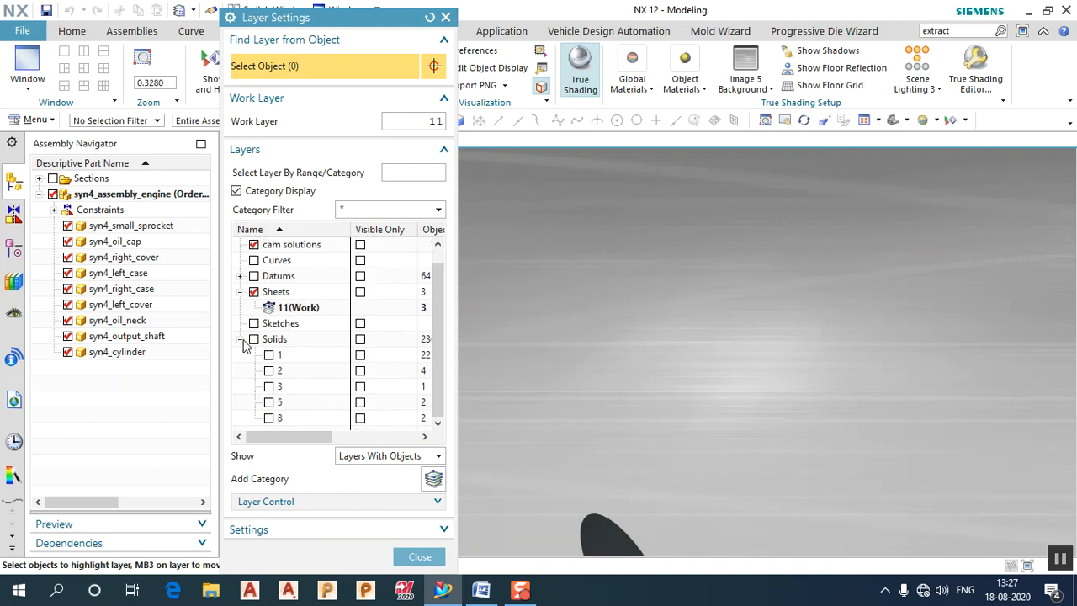
left_click(241, 291)
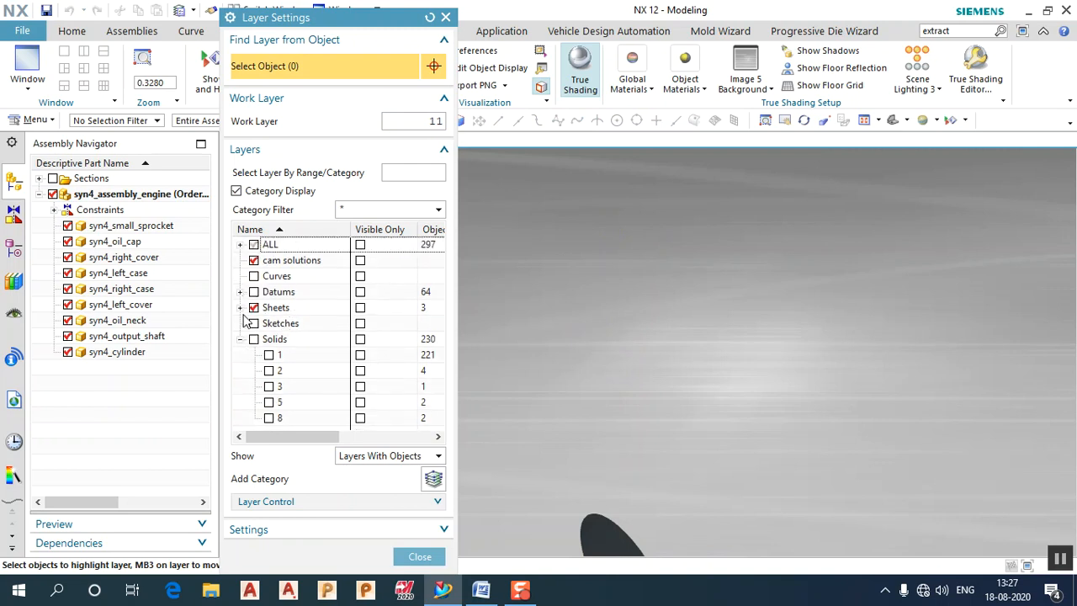
left_click(242, 292)
left_click(280, 324)
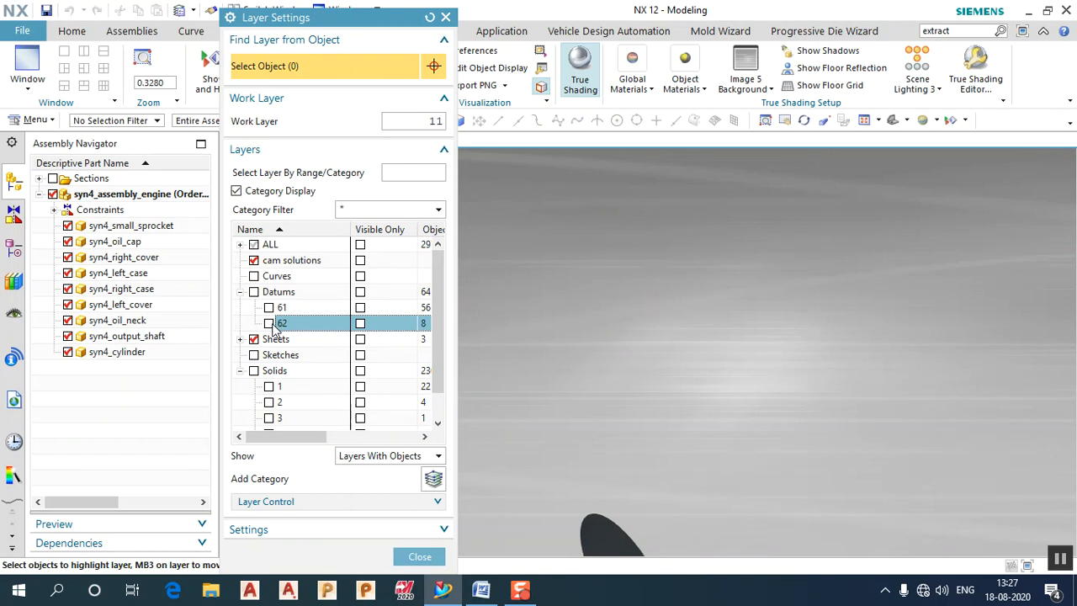
left_click(269, 323)
- Make layer 62 the work layer, turn off the Sheets category and close the layer settings
left_click(255, 344)
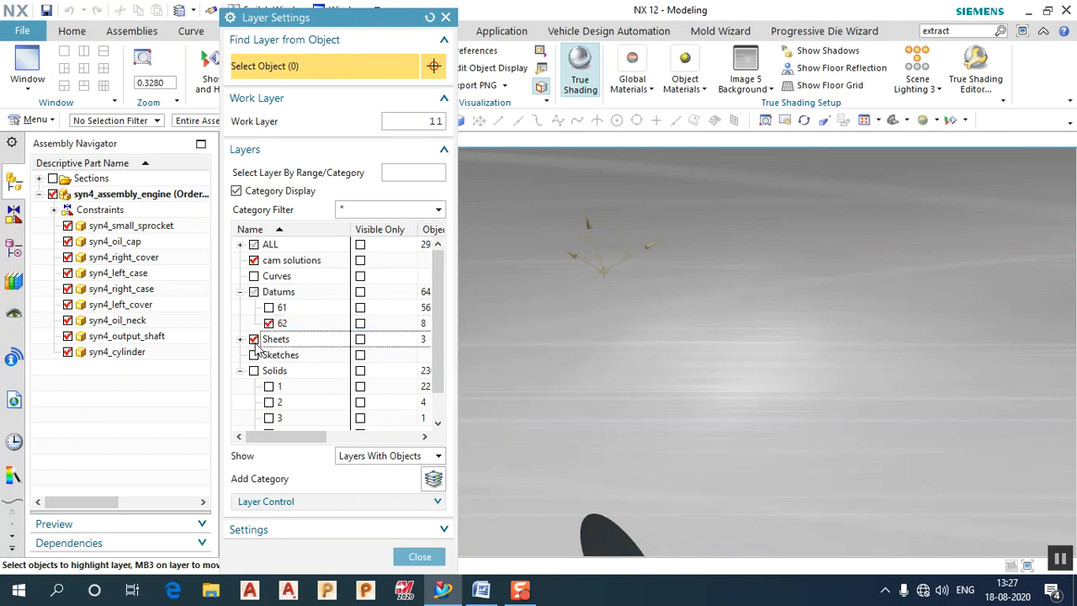
double_click(296, 325)
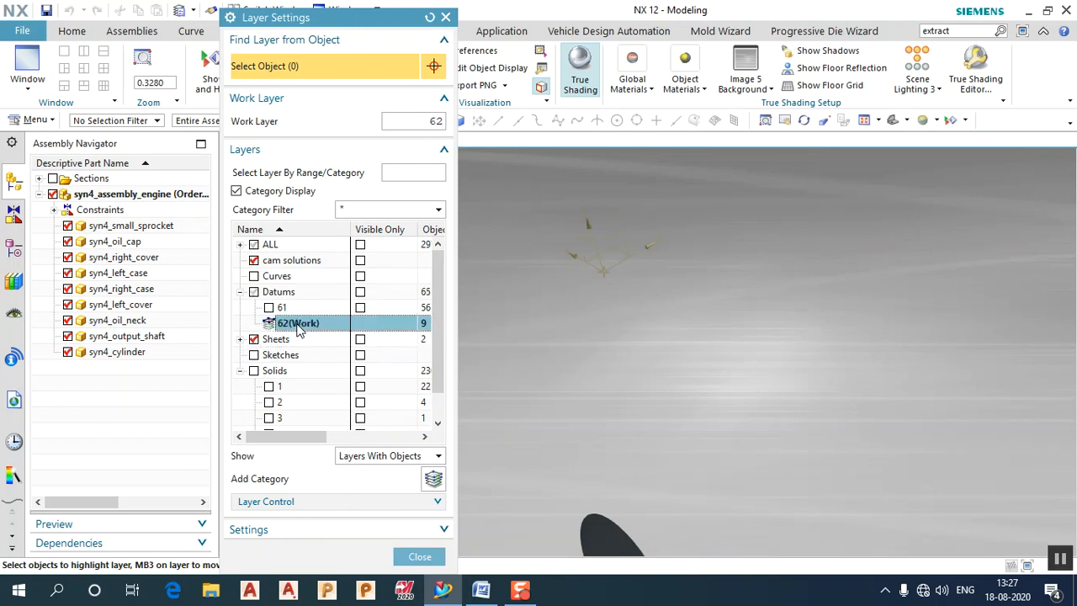
left_click(255, 341)
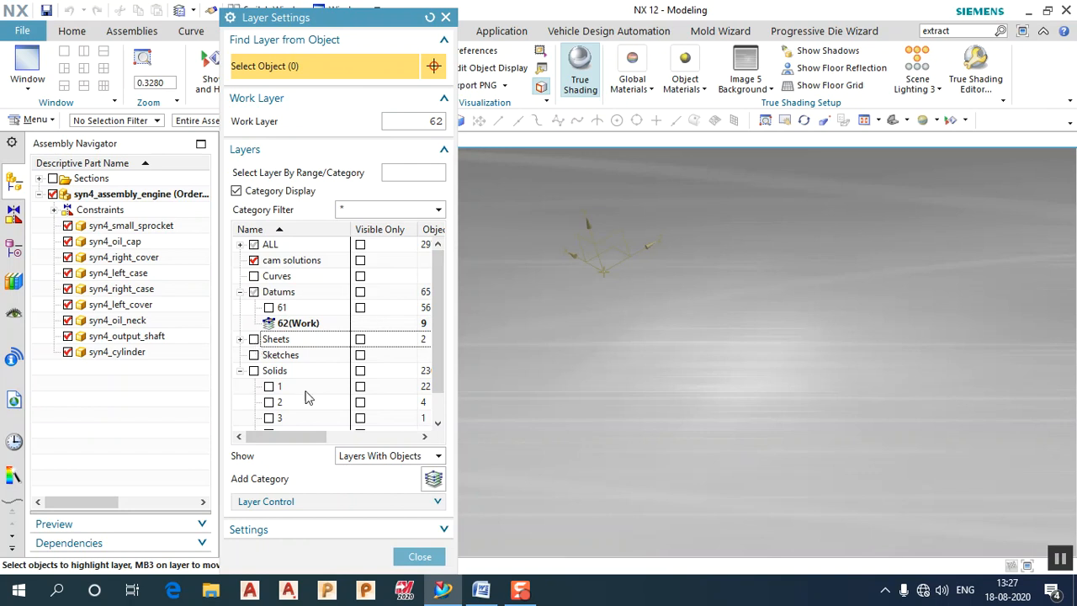
left_click(420, 556)
- Start an Extrude and sketch a rectangle about 54 by 40 mm from the origin on the datum coordinate system's XZ plane
middle_click_drag(505, 446, 484, 324)
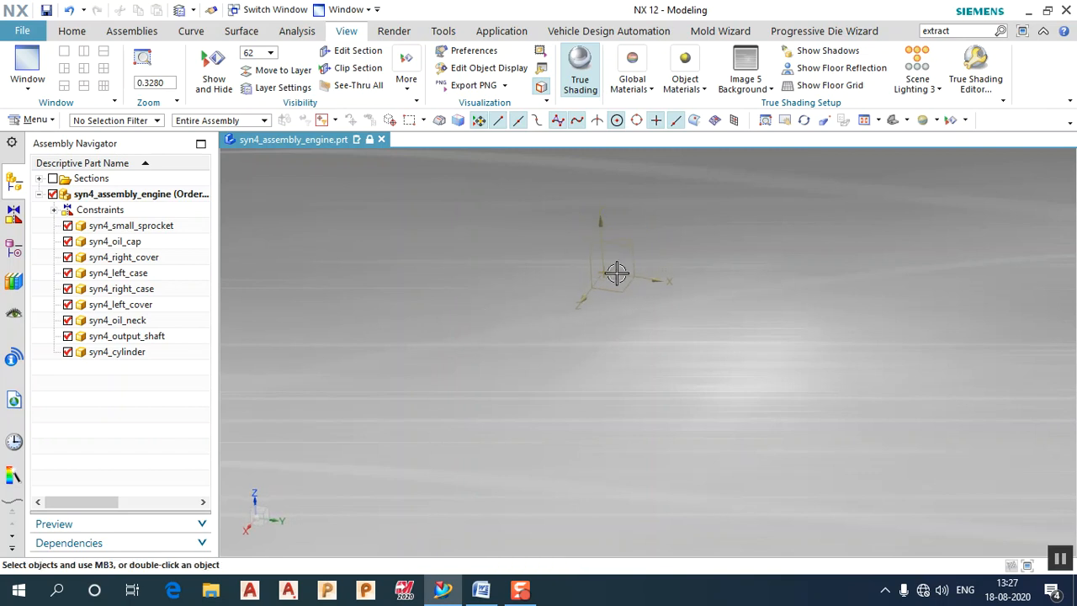
left_click(71, 31)
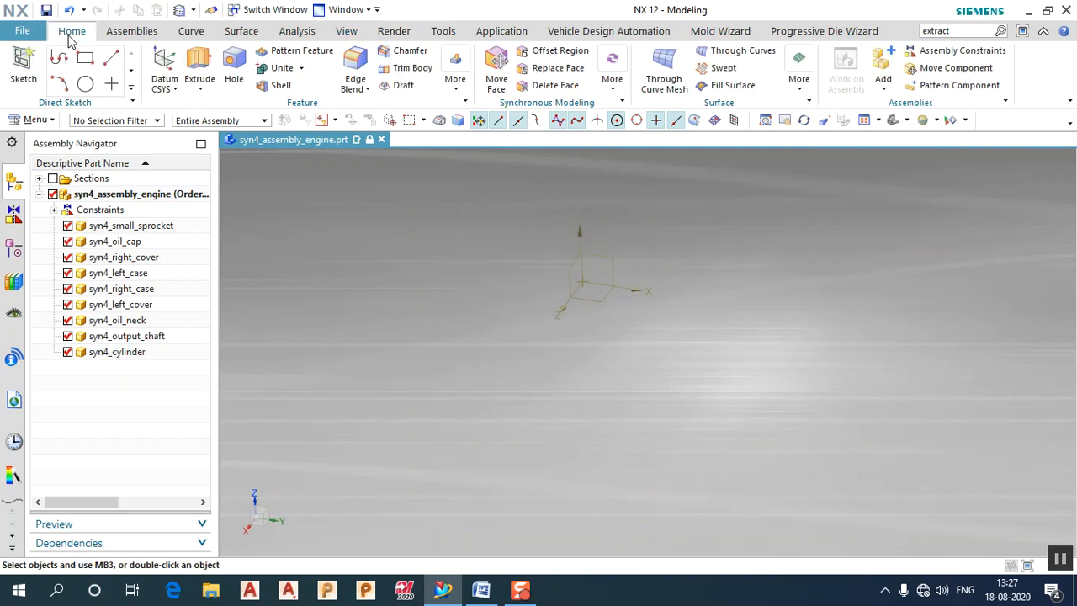
left_click(199, 68)
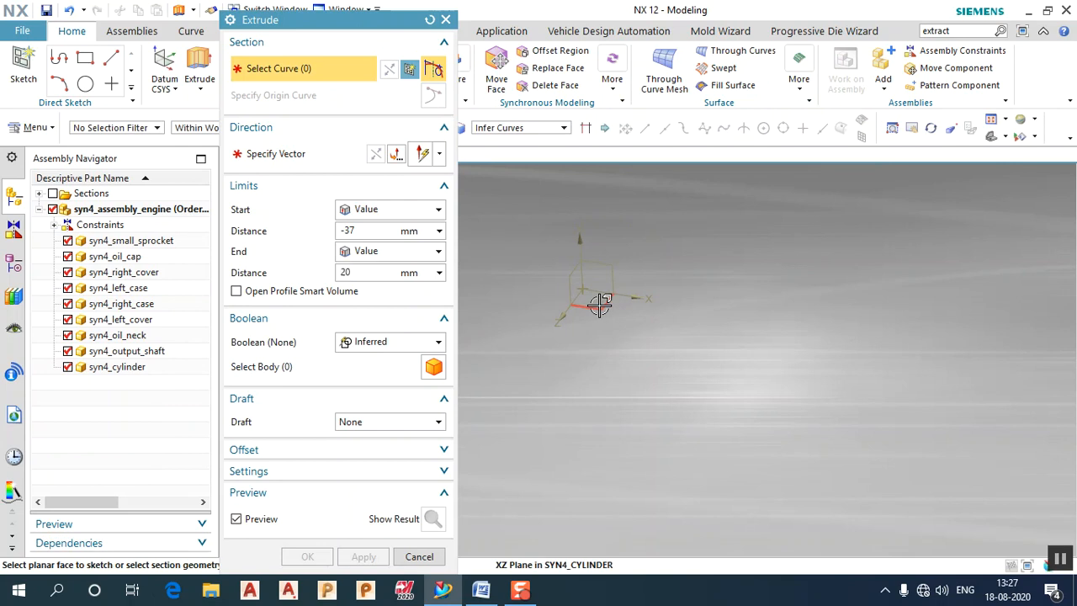
left_click(599, 304)
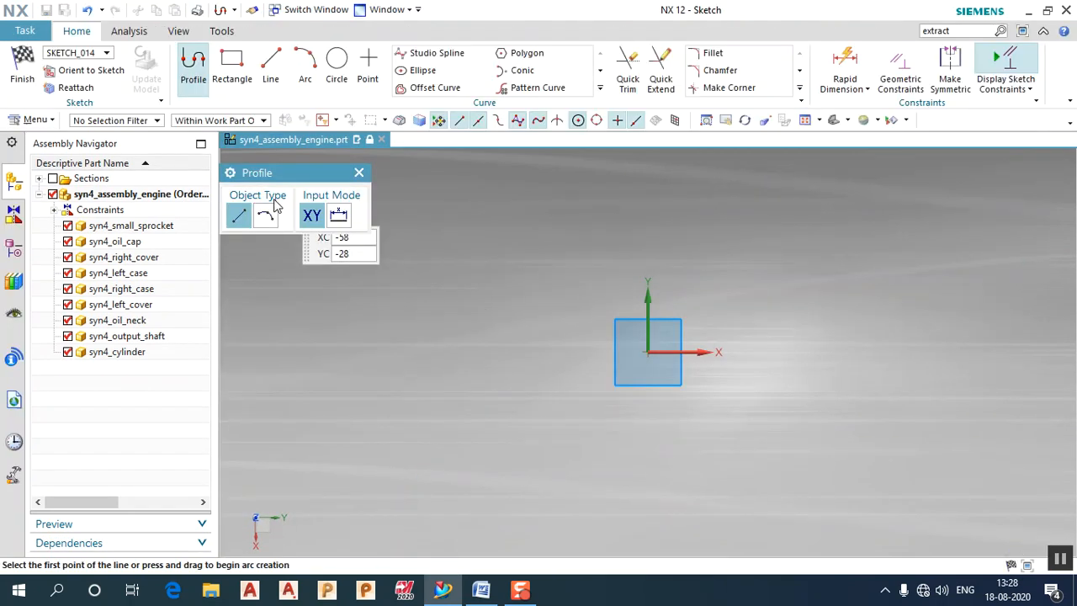
left_click(233, 64)
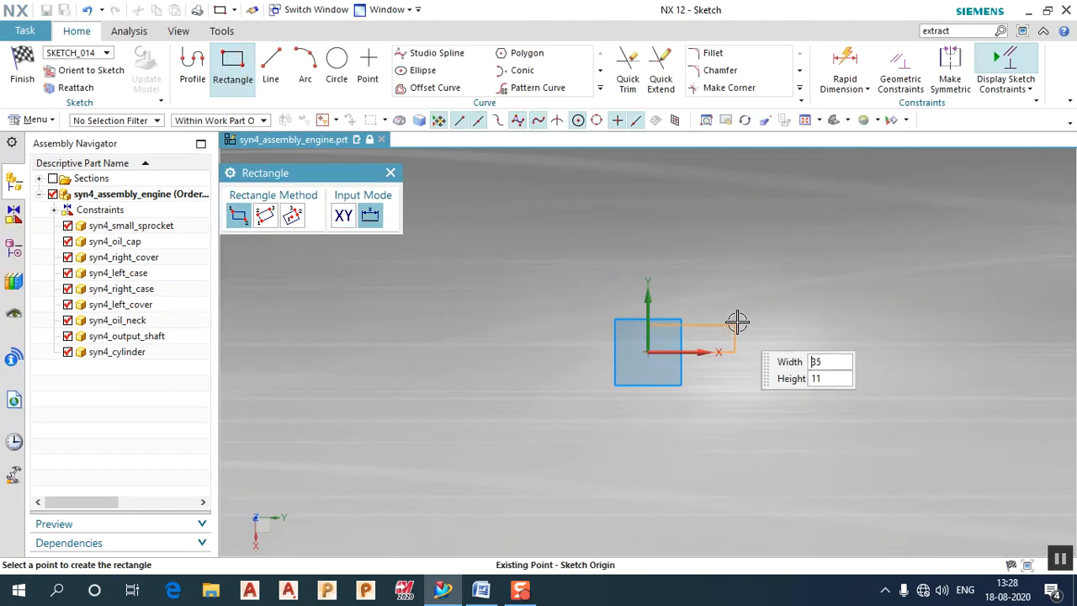
left_click(780, 252)
left_click(46, 75)
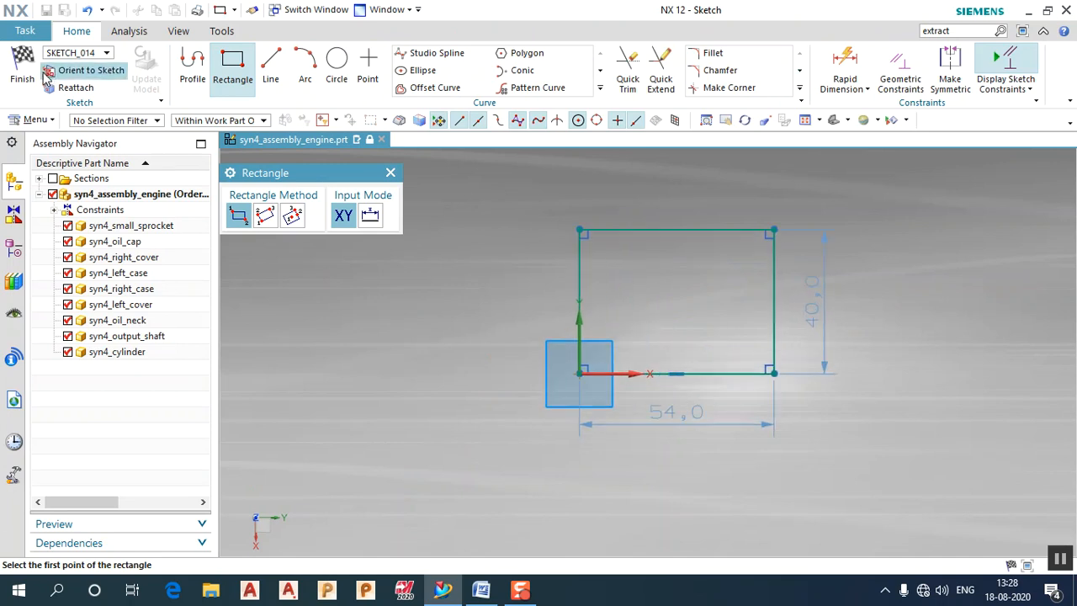
- Finish the sketch and extrude the rectangle from -37 to 20 mm with the Inferred Boolean
left_click(23, 69)
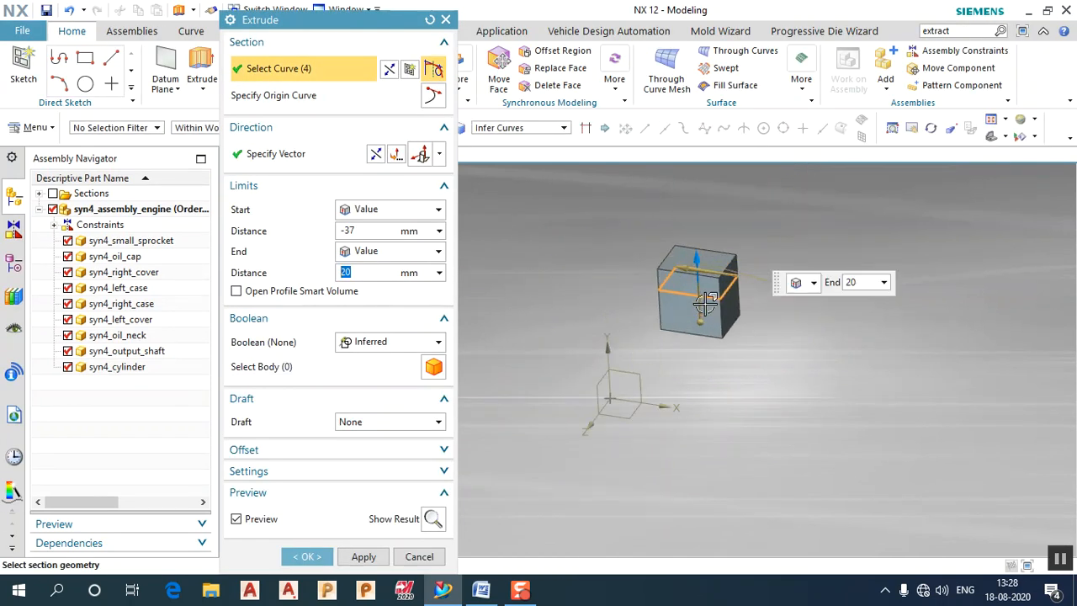
left_click(306, 556)
middle_click_drag(518, 477, 608, 400)
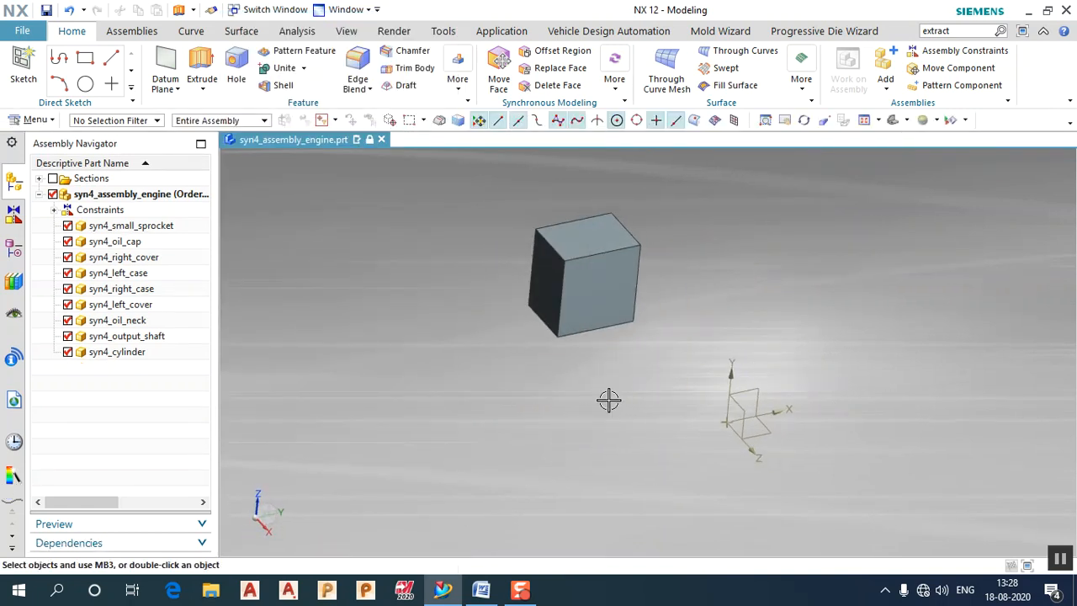
- Turn the ALL category back on in the layer settings and close the dialog
left_click(244, 32)
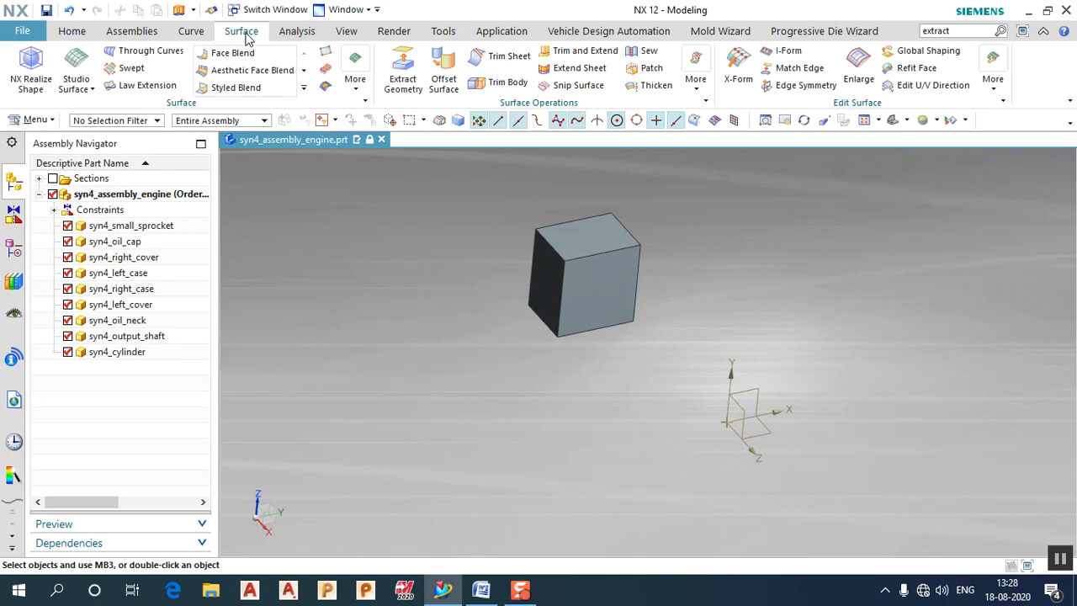
left_click(297, 31)
left_click(346, 32)
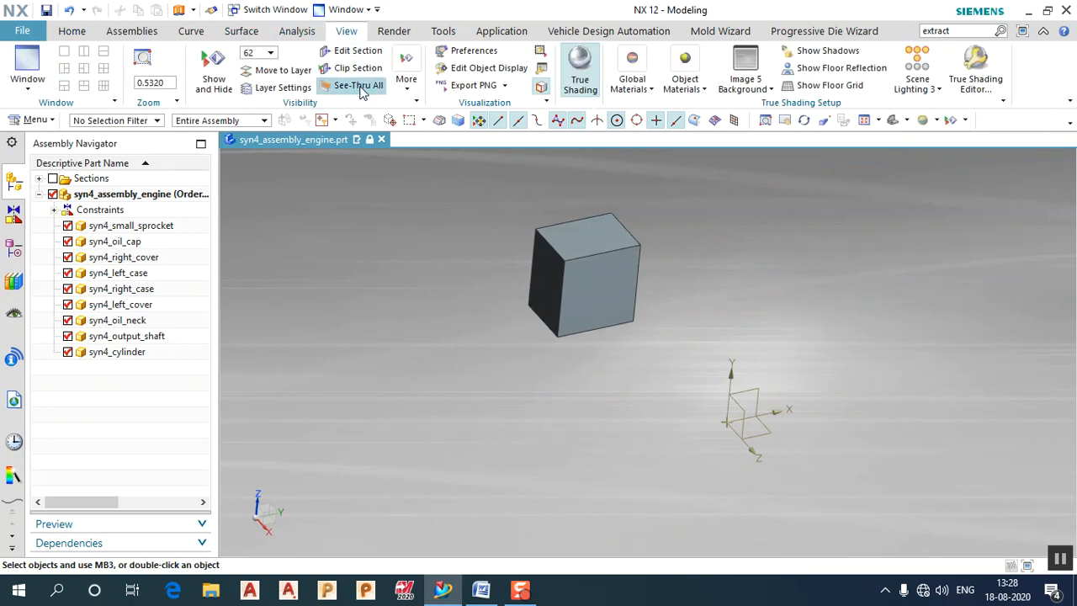
left_click(284, 88)
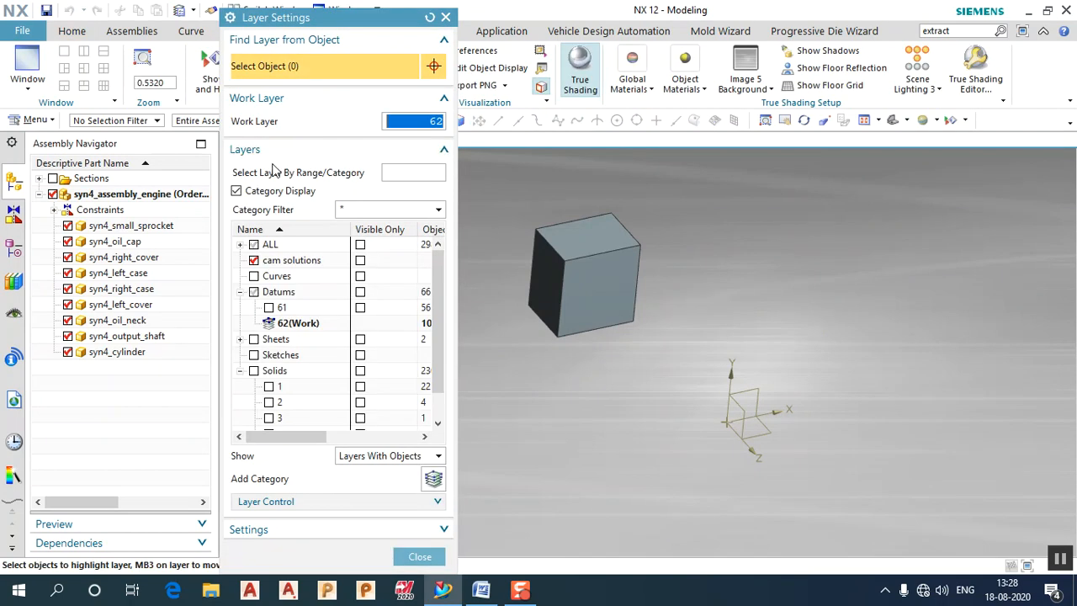
left_click(254, 245)
middle_click_drag(677, 355, 715, 375)
left_click(411, 552)
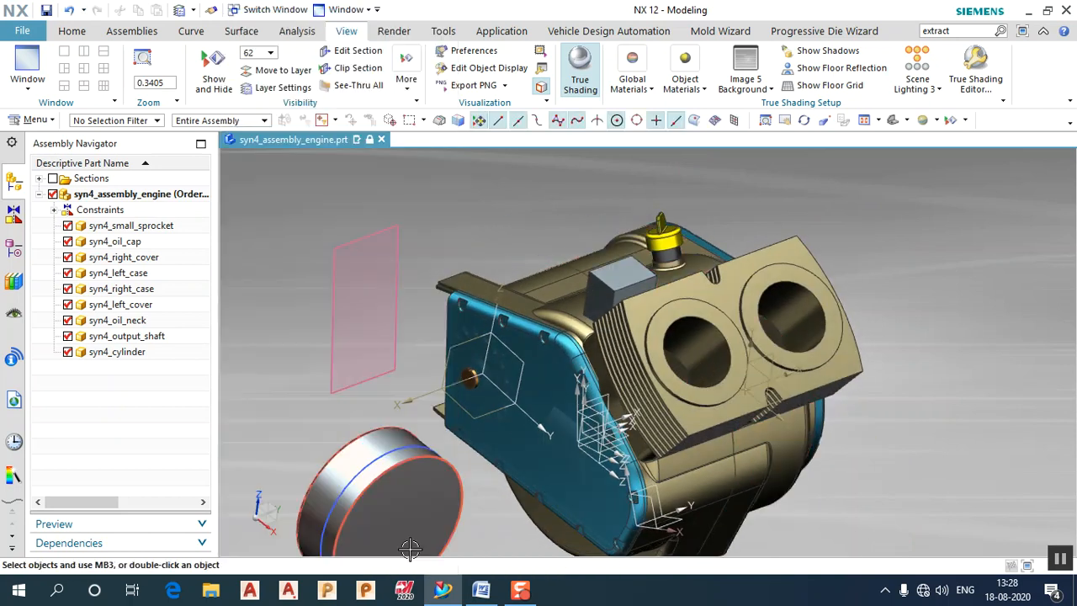
scroll(433, 396, "down", 2)
middle_click_drag(432, 396, 510, 440)
scroll(513, 421, "up", 4)
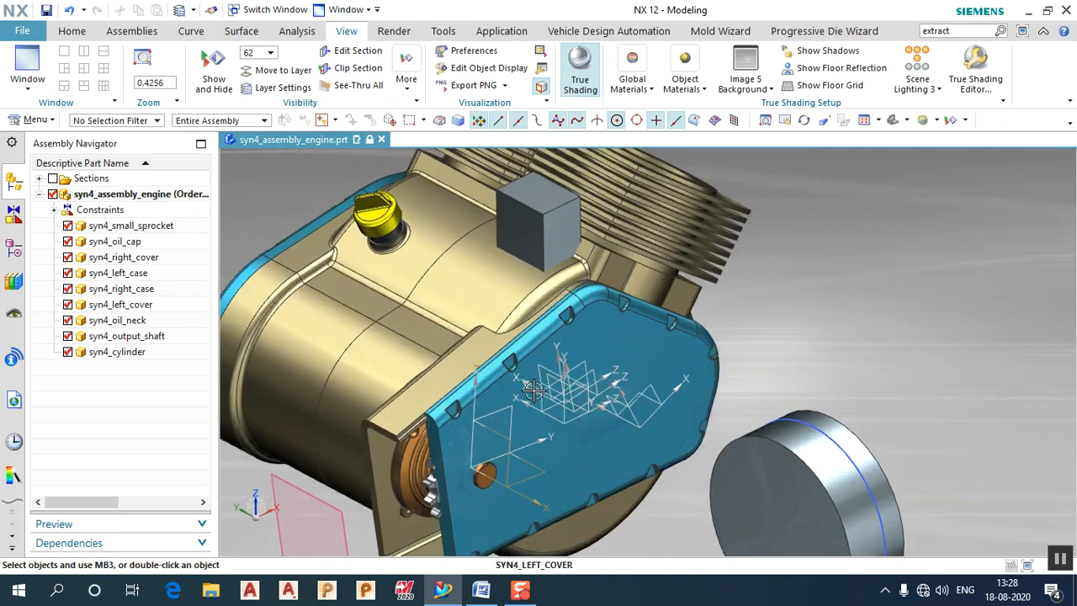
scroll(533, 389, "down", 3)
scroll(757, 438, "up", 2)
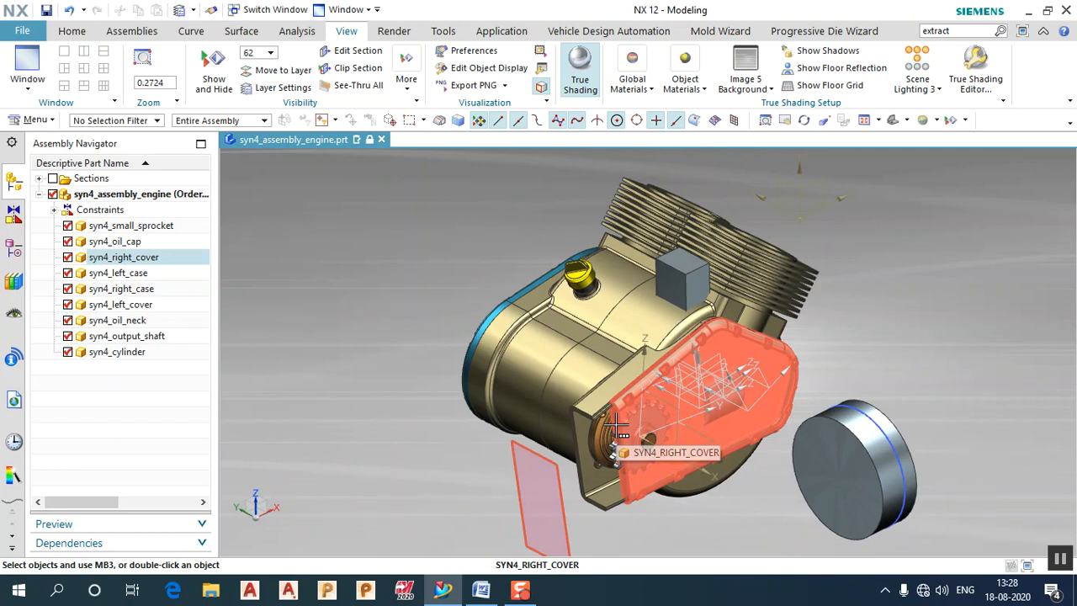
middle_click_drag(887, 327, 894, 328)
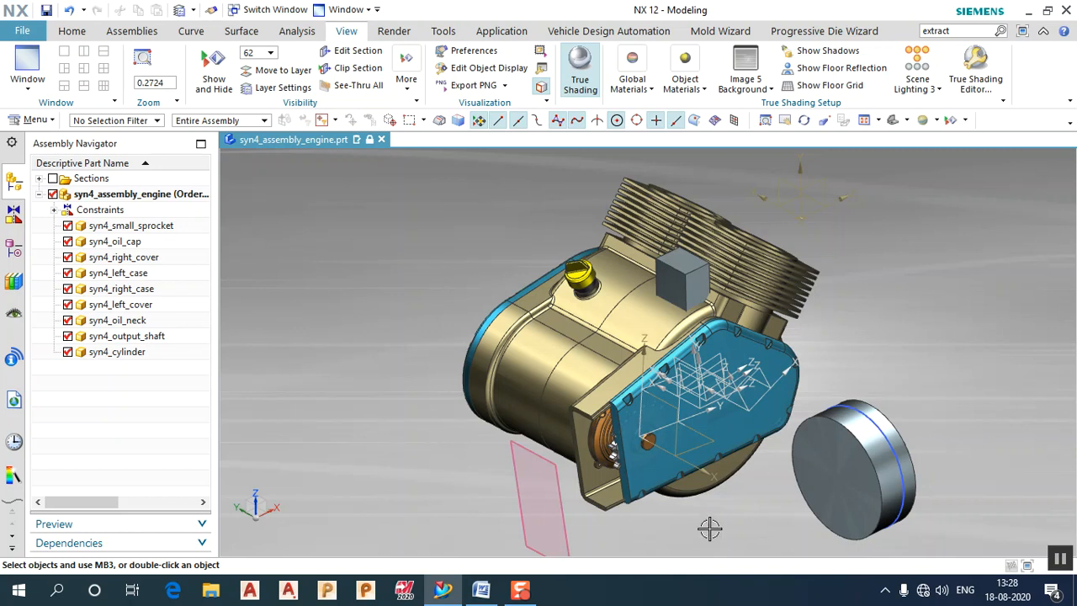
- Switch to the Word document on Nx Layers, restore its window to a smaller size and view the numbered topic list
left_click(481, 592)
left_click(481, 592)
left_click(481, 593)
double_click(601, 9)
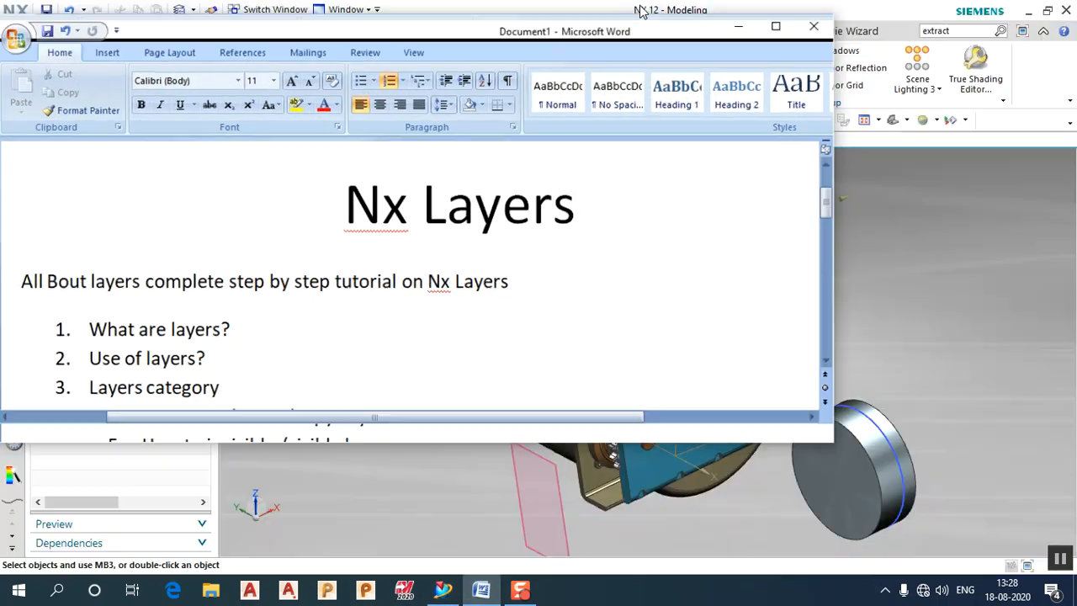
scroll(559, 397, "down", 5)
scroll(553, 397, "up", 2)
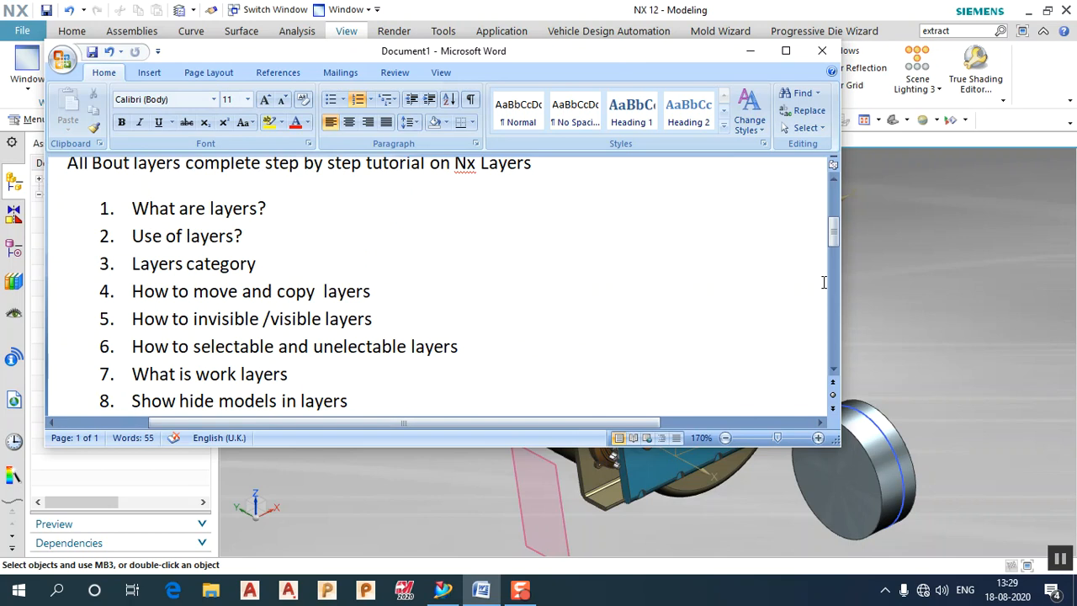
- Make the Word window narrower and taller so the topic list and the engine model can be viewed side by side
left_click_drag(839, 283, 503, 308)
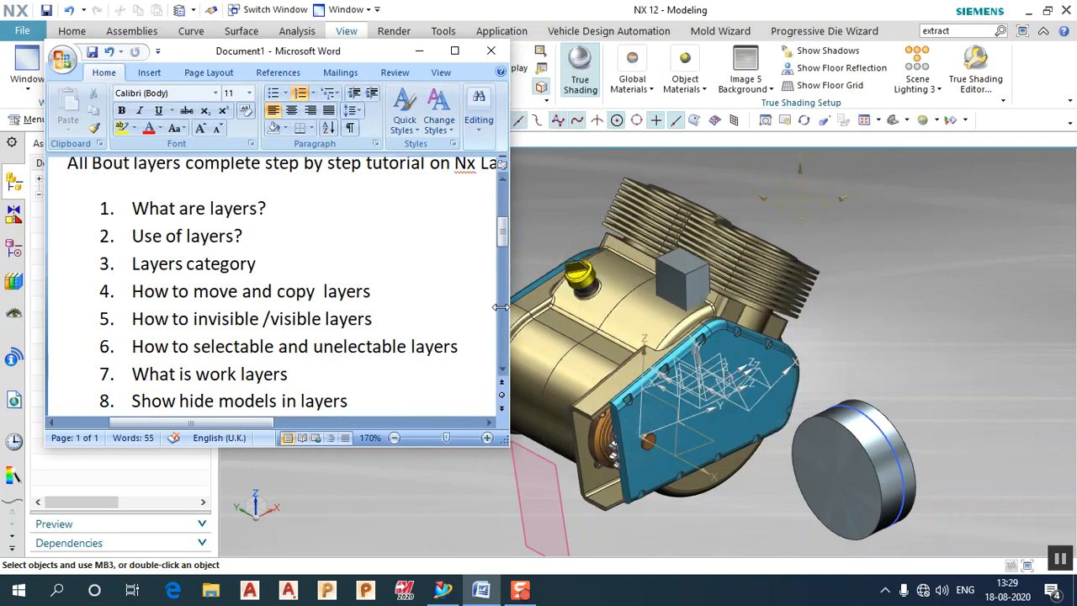
left_click_drag(502, 445, 512, 528)
scroll(510, 248, "up", 1)
scroll(511, 248, "down", 2)
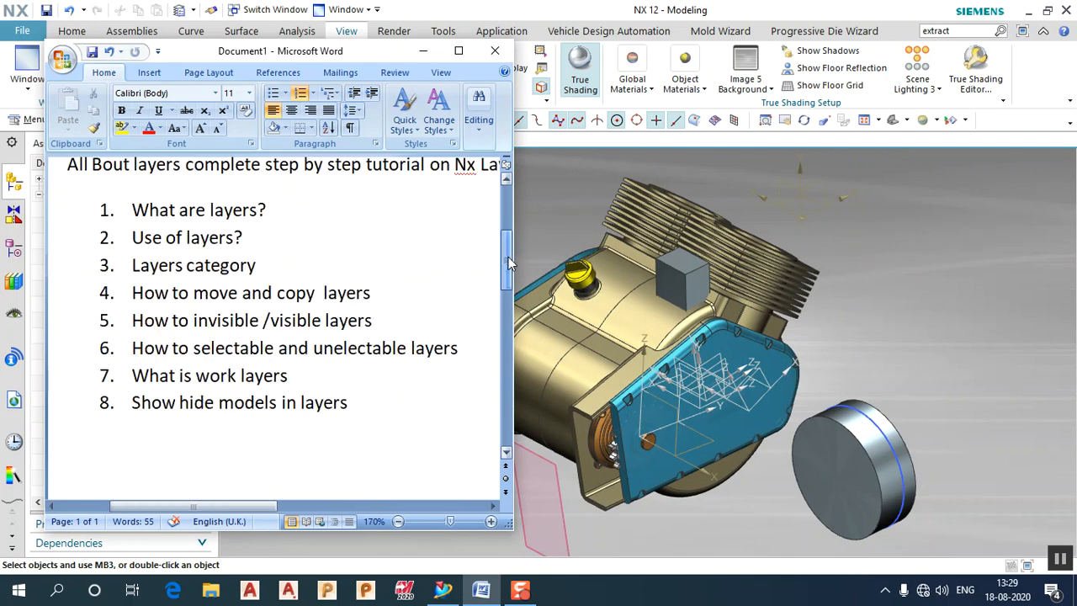
scroll(509, 248, "up", 2)
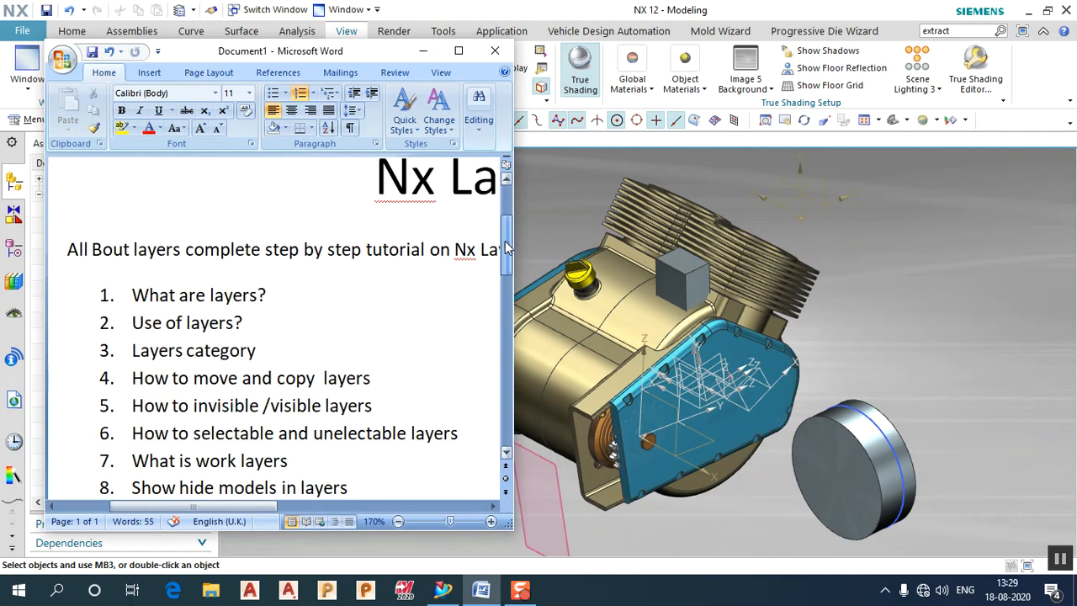
- Left-align the "Nx Layers" title and reduce the document zoom to 120%
left_click(374, 179)
left_click(273, 112)
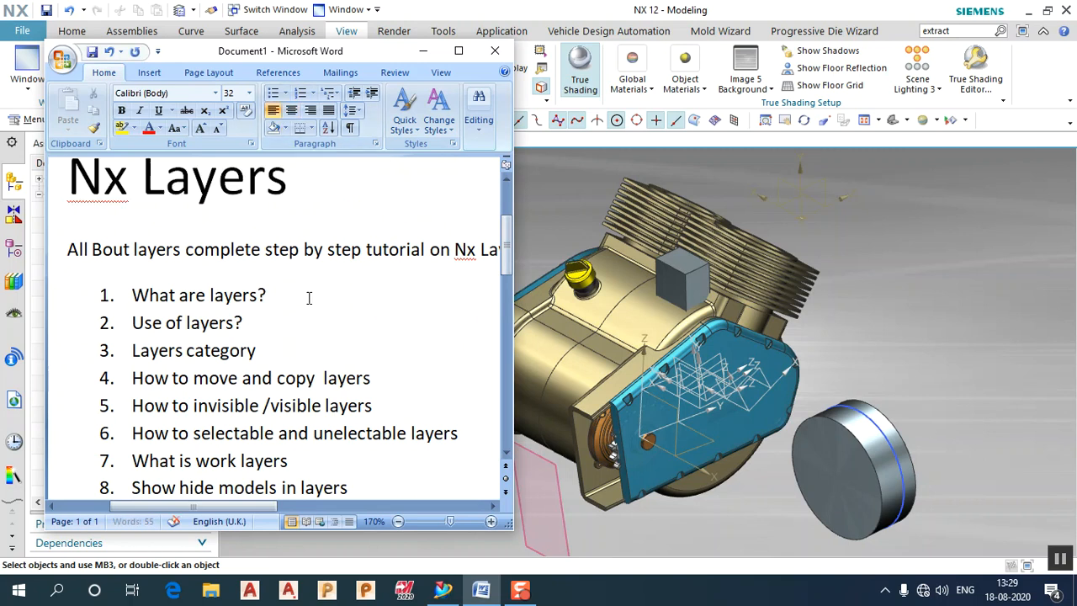
scroll(313, 300, "down", 5, "ctrl")
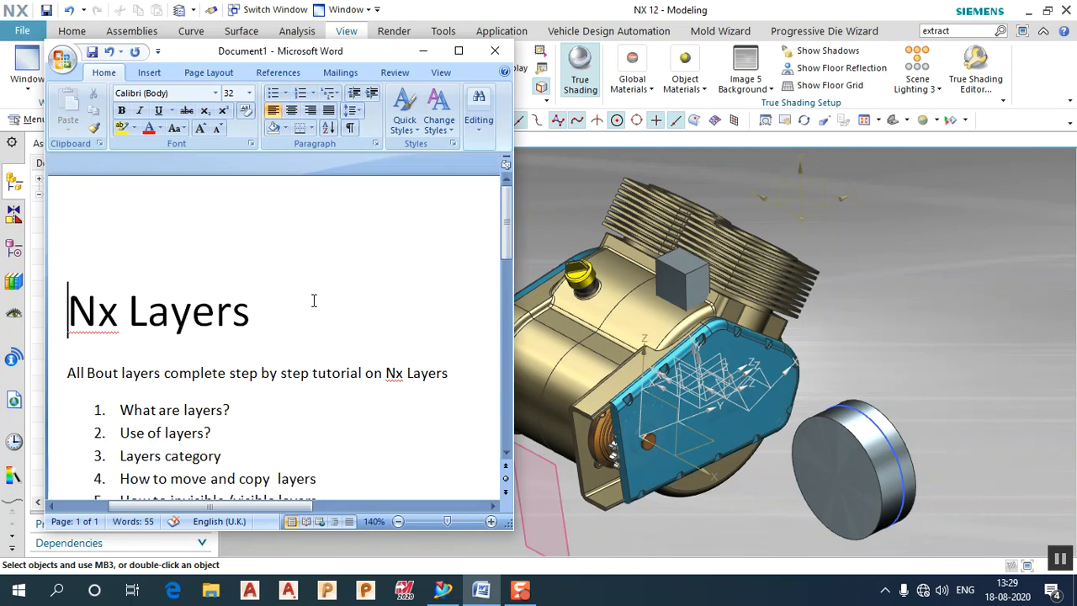
scroll(326, 382, "down", 1)
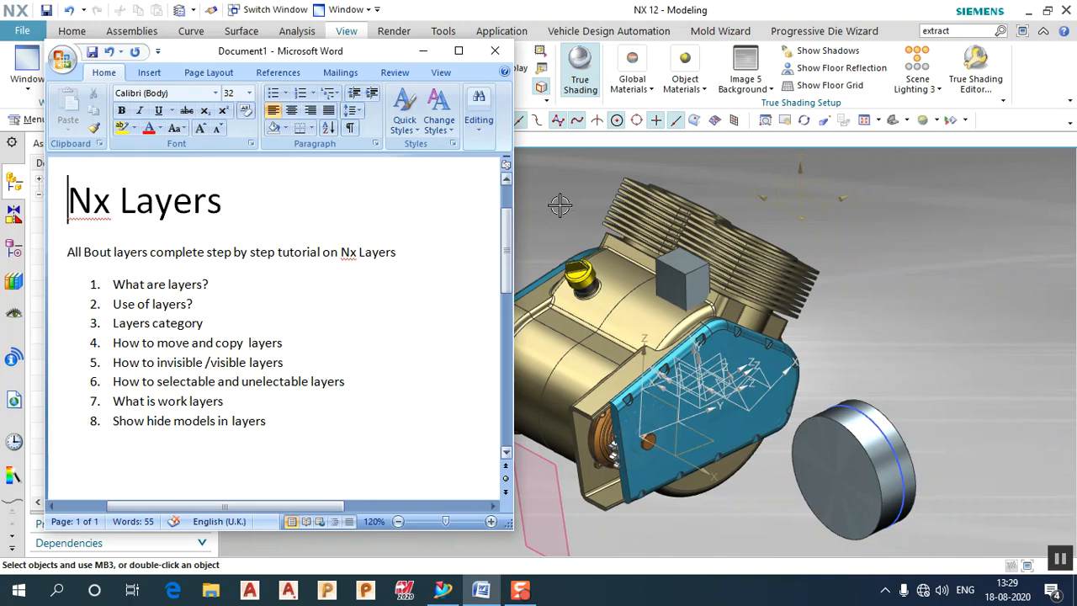
- Reposition the Word window beside the fitted engine view and close the document without saving its changes
left_click_drag(379, 54, 341, 63)
key("ctrl+f")
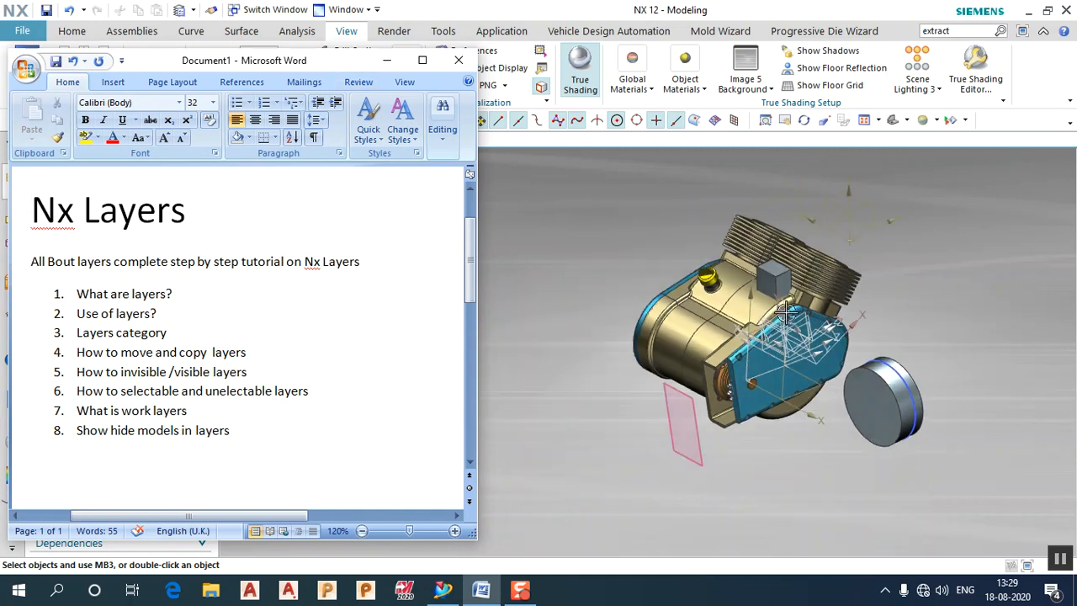
left_click_drag(324, 64, 418, 63)
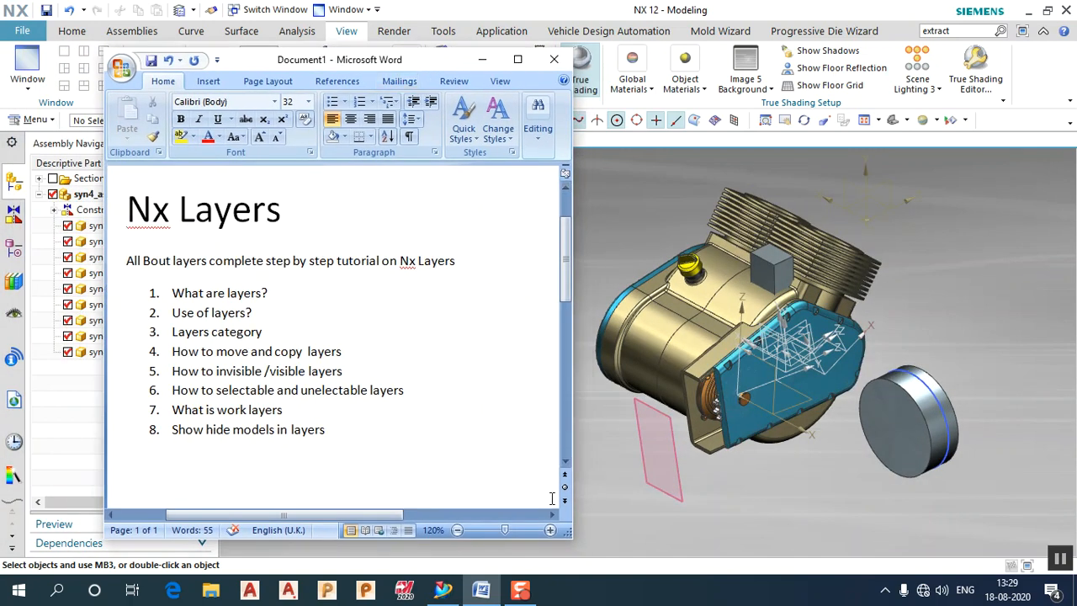
left_click(553, 59)
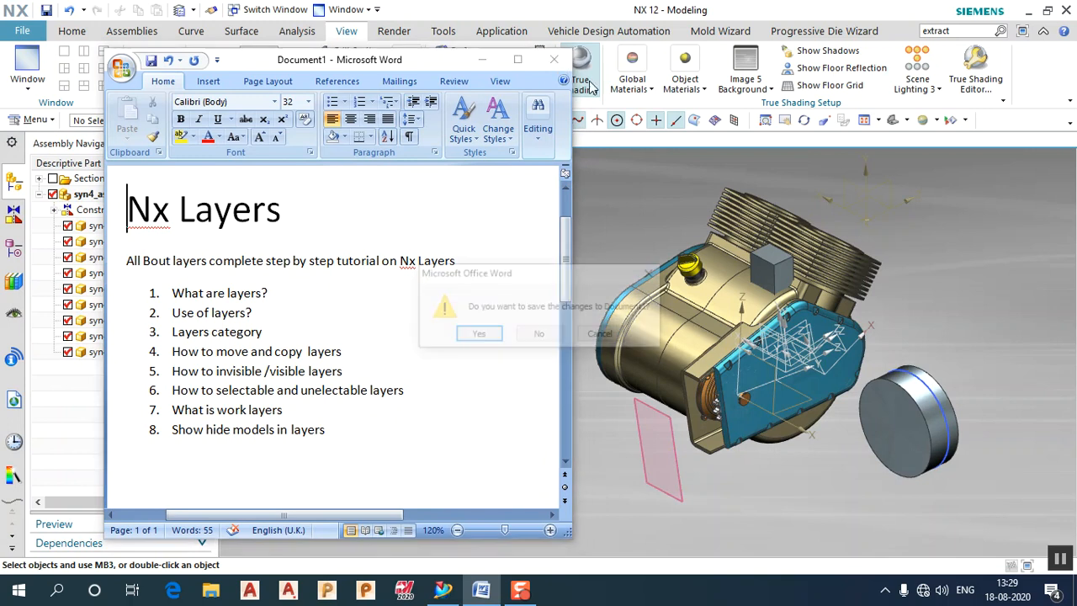
left_click(540, 335)
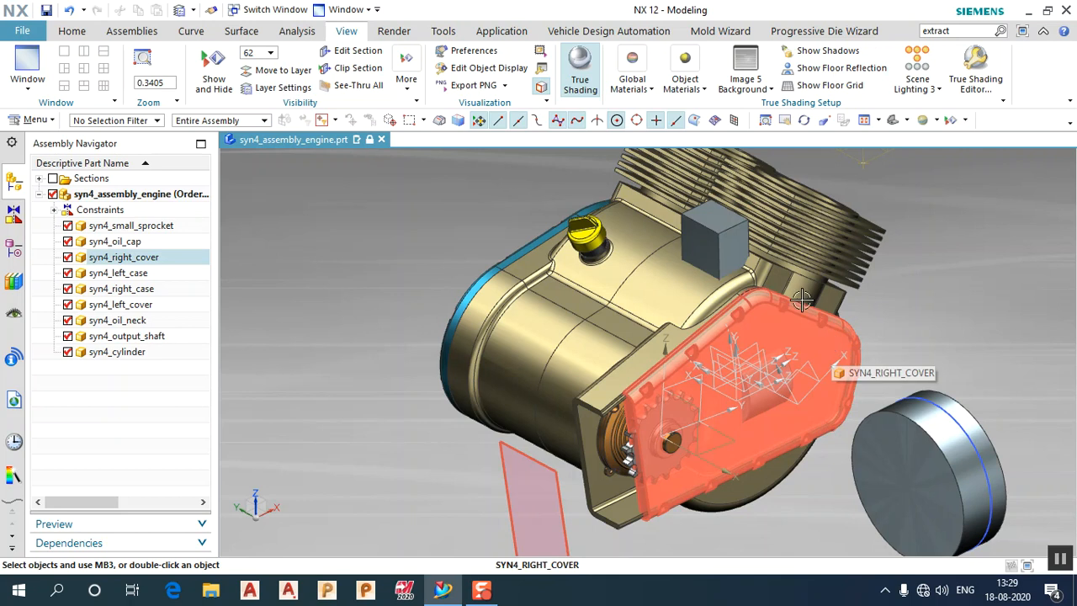
middle_click_drag(634, 410, 574, 432, "shift")
middle_click_drag(872, 303, 868, 308)
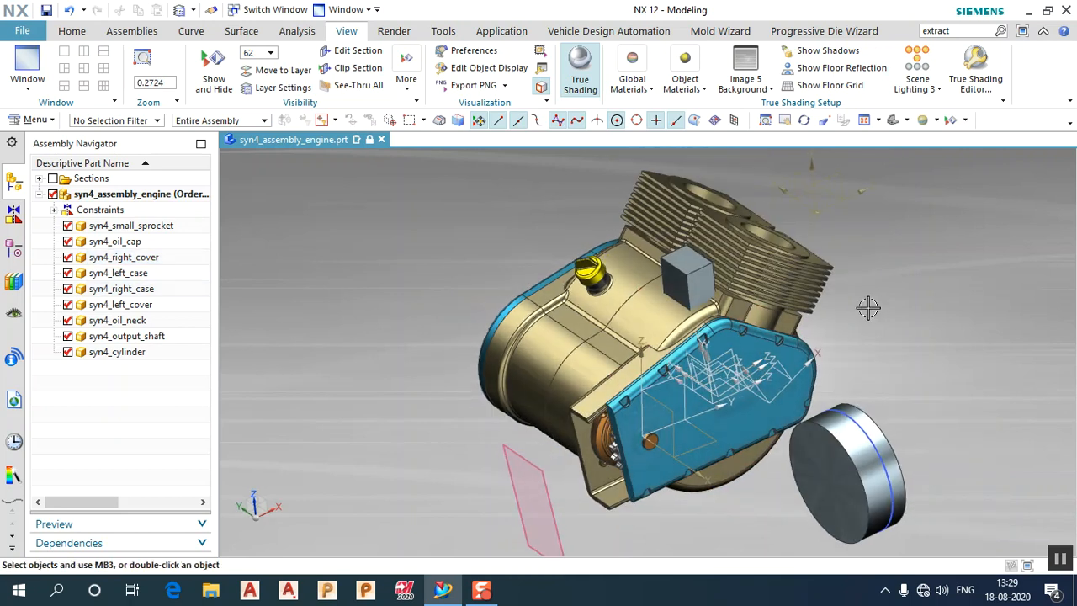